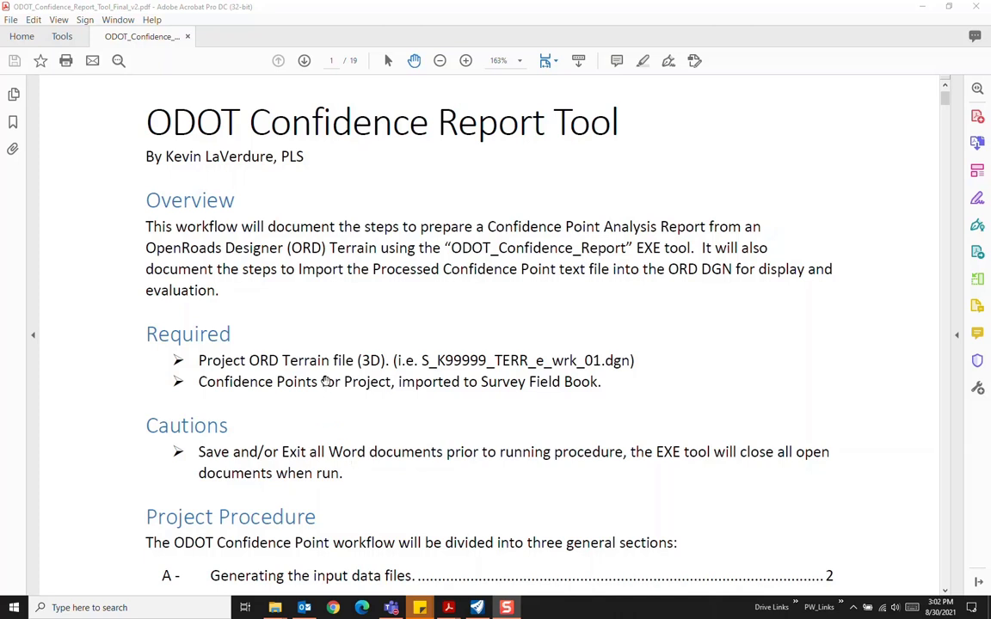
# Step: Review the requirements and procedure sections of the report tool guide, switch to OpenRoads Designer and inspect the project terrain
pyautogui.scroll(-5, 325, 381)
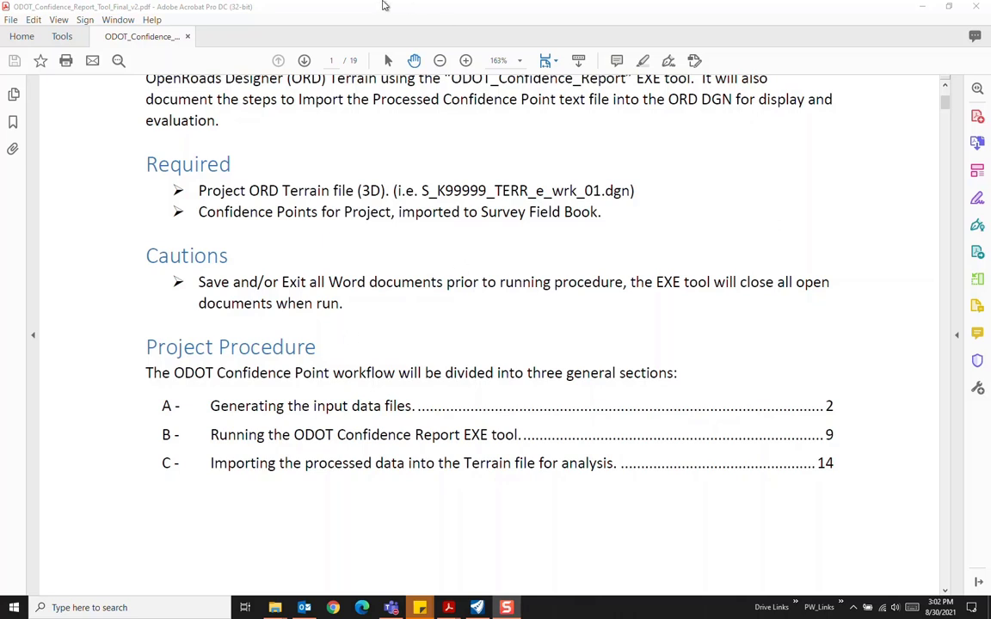
pyautogui.moveTo(348, 8); pyautogui.dragTo(990, 228)
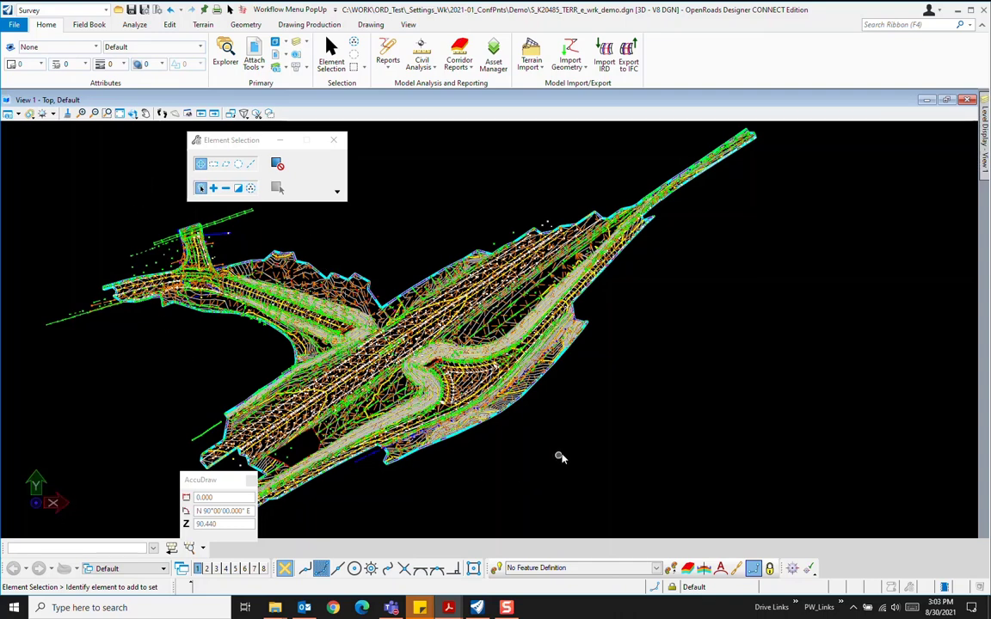
pyautogui.scroll(5, 286, 291)
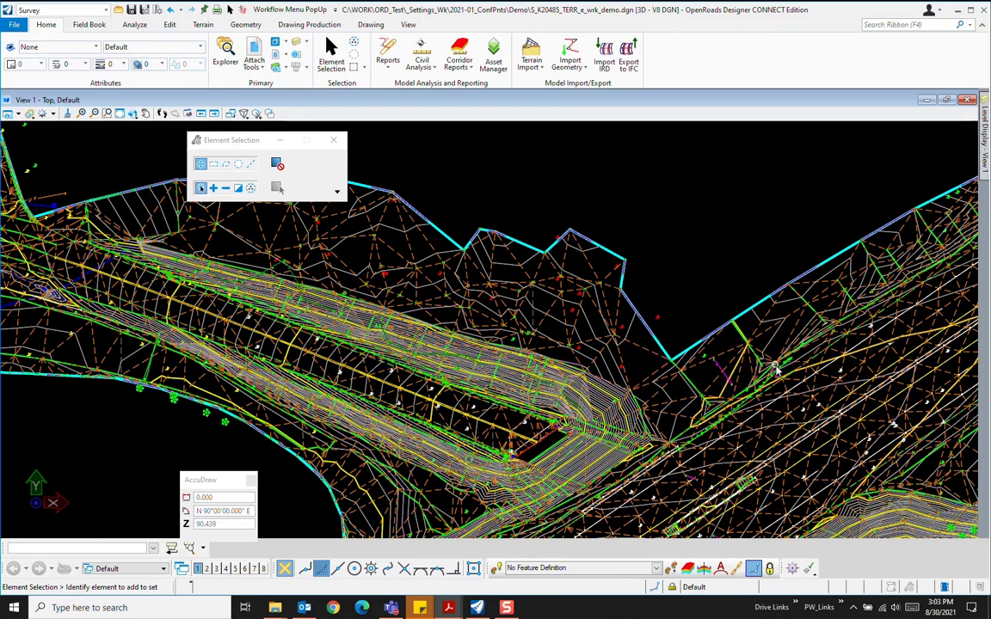
pyautogui.scroll(-3, 704, 395)
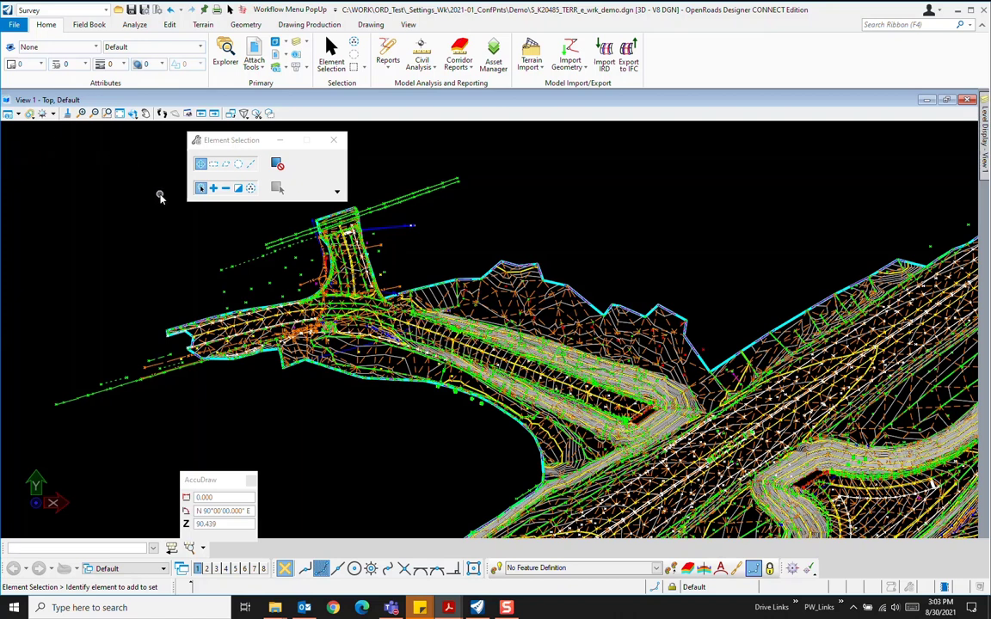
# Step: Open the project explorer and expand the survey data of the Default model down to the contents of field book 20485_OG_merged
pyautogui.click(228, 52)
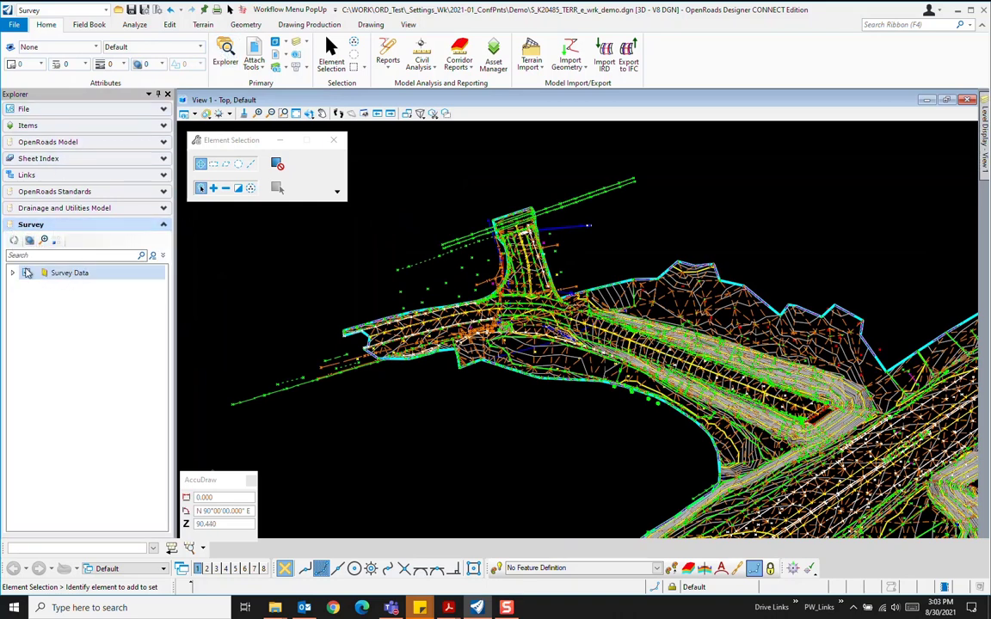
pyautogui.click(14, 275)
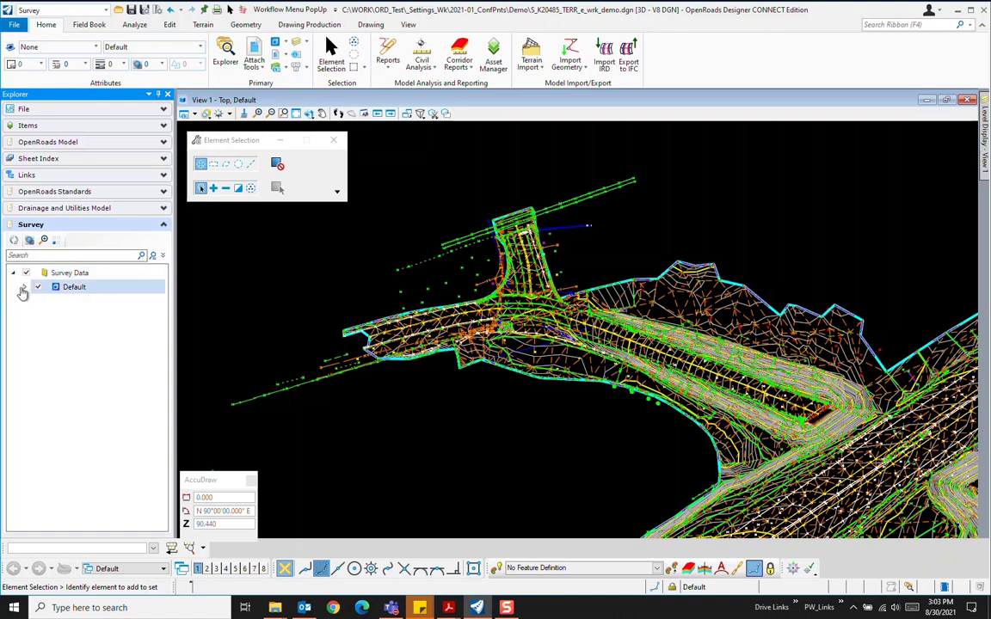
pyautogui.click(25, 287)
pyautogui.click(36, 301)
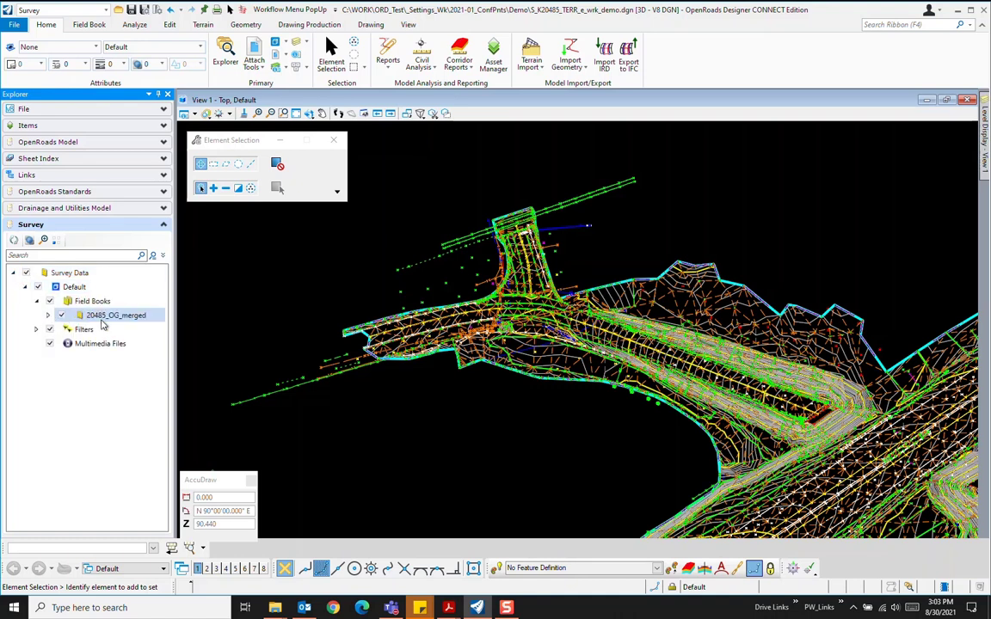
pyautogui.click(49, 315)
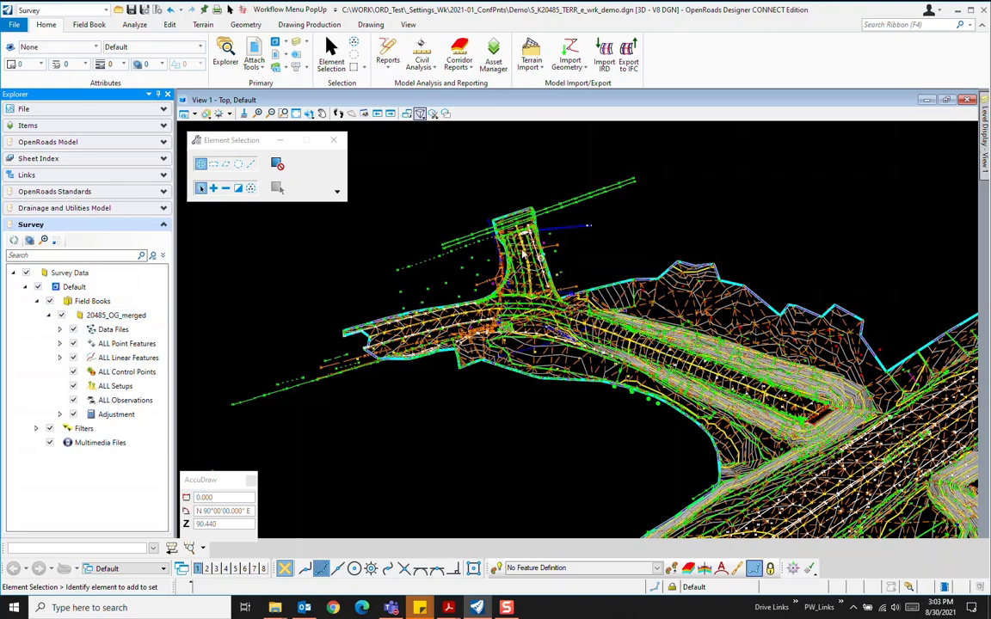
# Step: Show the survey details for ALL Point Features and expand that group into its individual feature codes
pyautogui.click(90, 25)
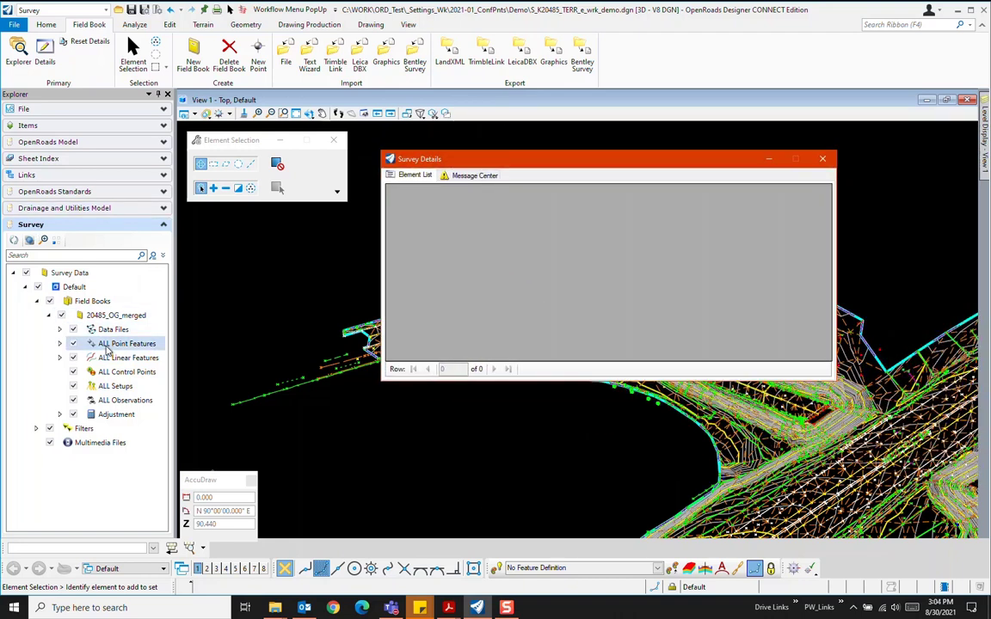
pyautogui.click(106, 345)
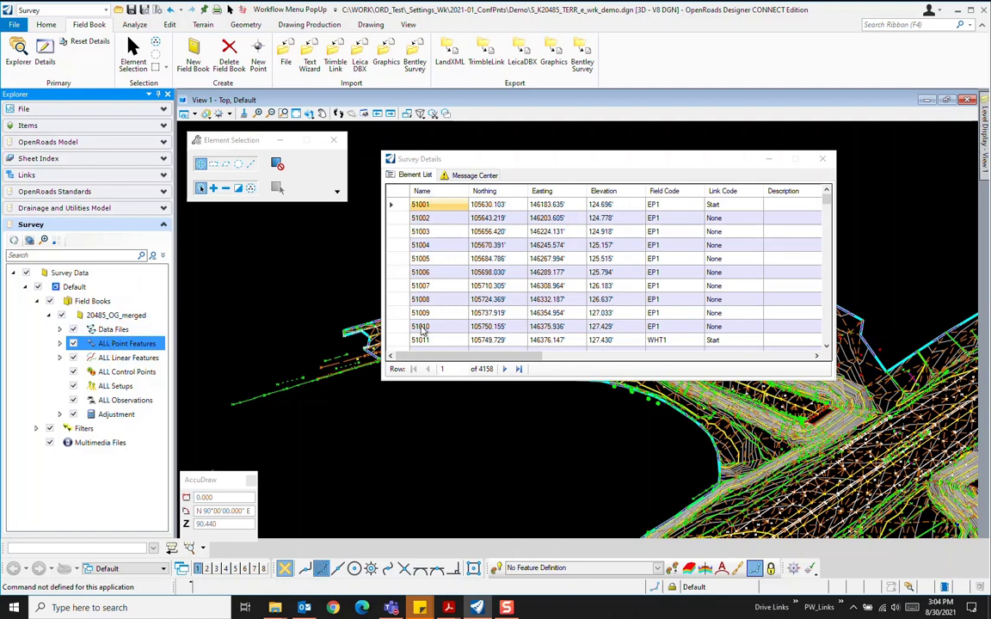
pyautogui.click(60, 343)
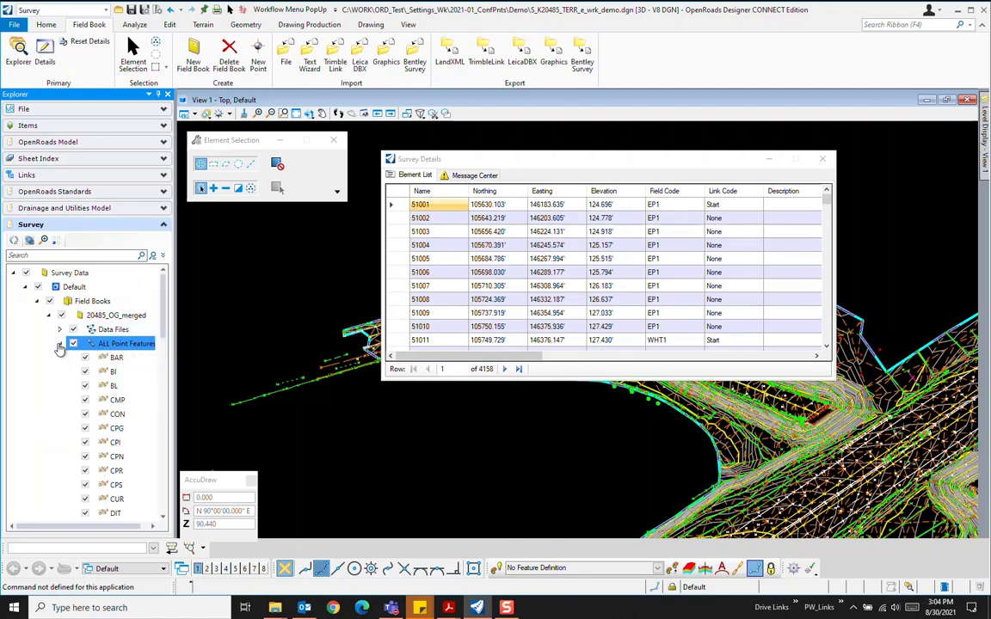
# Step: Select the confidence point features CPG, CPN, CPR and CPS together and look through their points in the survey details
pyautogui.click(109, 428)
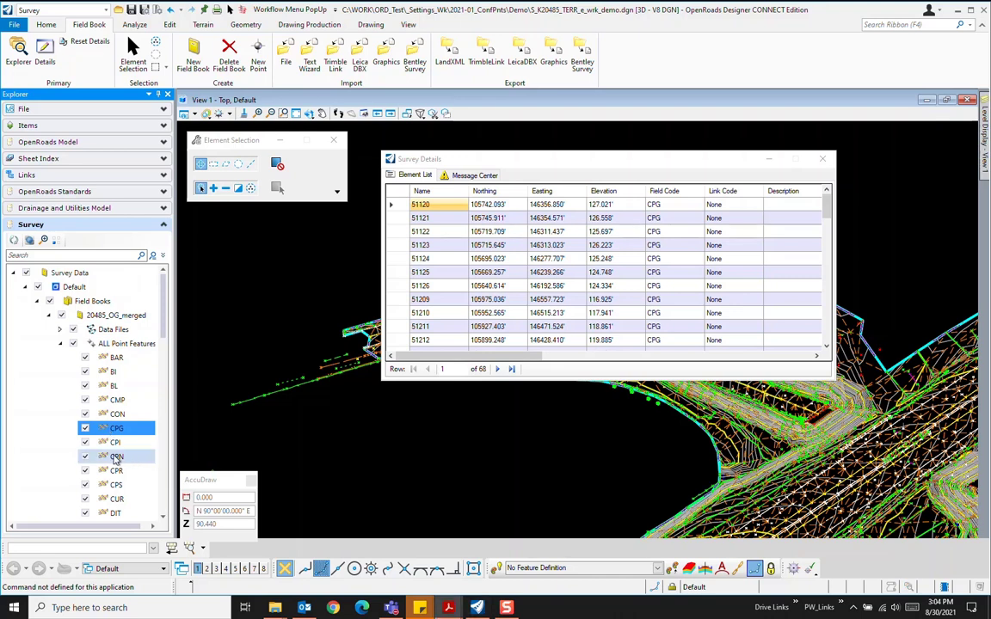
pyautogui.keyDown('ctrl'); pyautogui.click(116, 458); pyautogui.keyUp('ctrl')
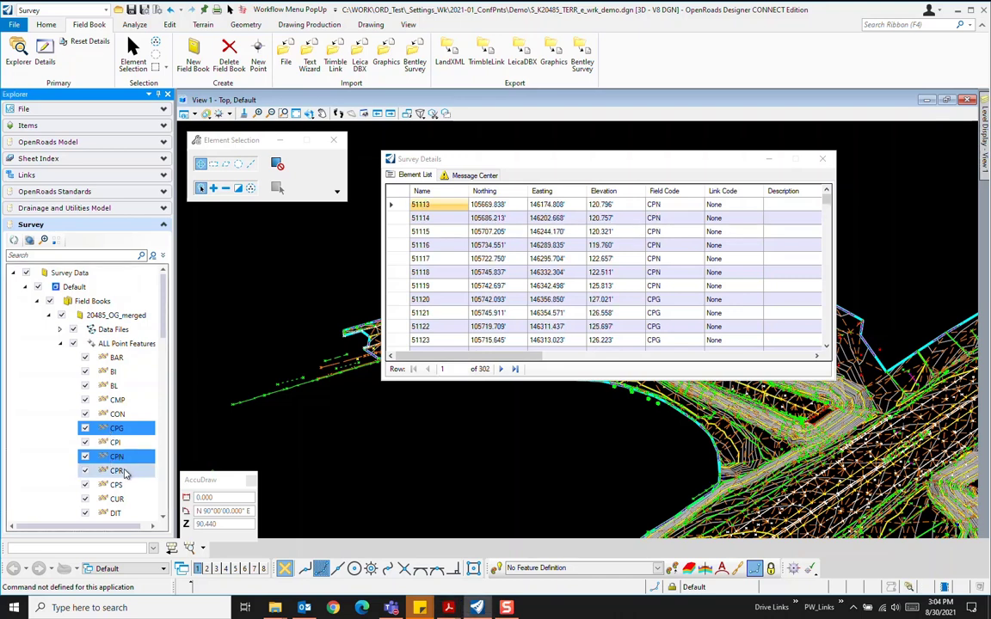
pyautogui.keyDown('ctrl'); pyautogui.click(126, 471); pyautogui.keyUp('ctrl')
pyautogui.keyDown('ctrl'); pyautogui.click(117, 486); pyautogui.keyUp('ctrl')
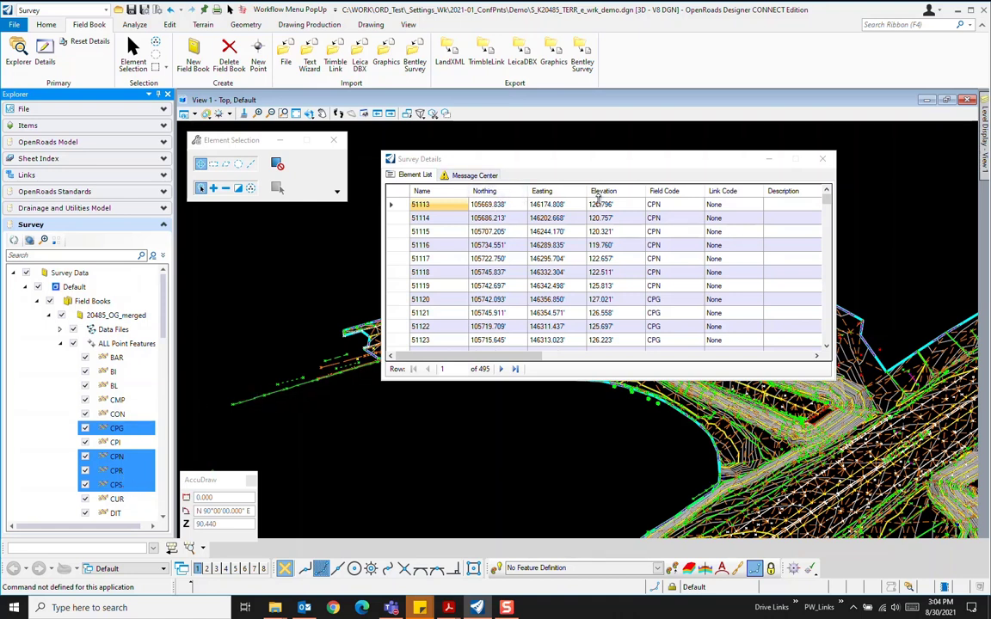
pyautogui.scroll(-1, 583, 234)
pyautogui.scroll(-7, 583, 234)
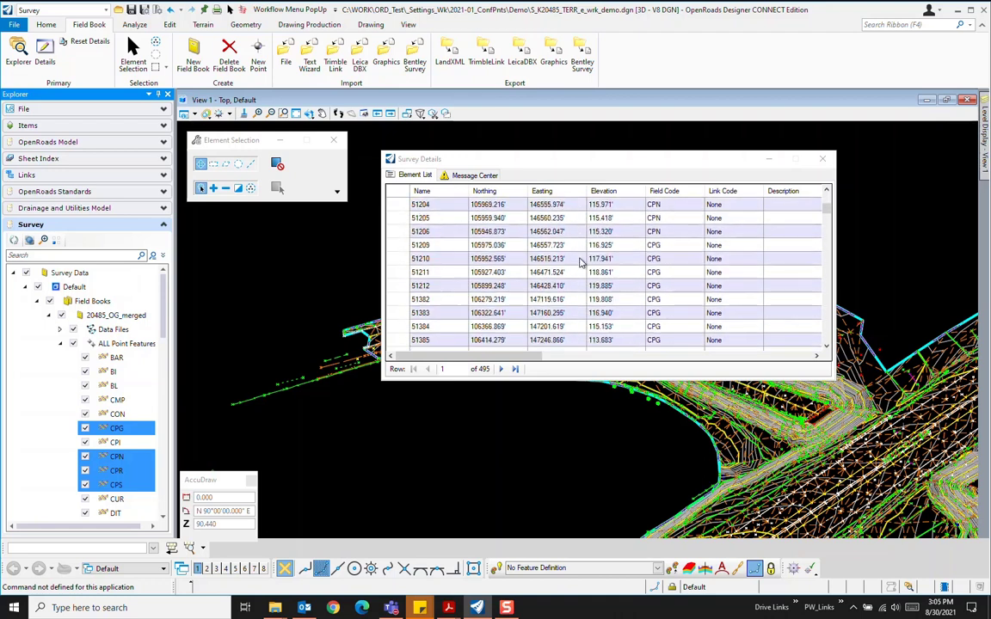
pyautogui.scroll(-15, 581, 254)
pyautogui.scroll(-10, 580, 267)
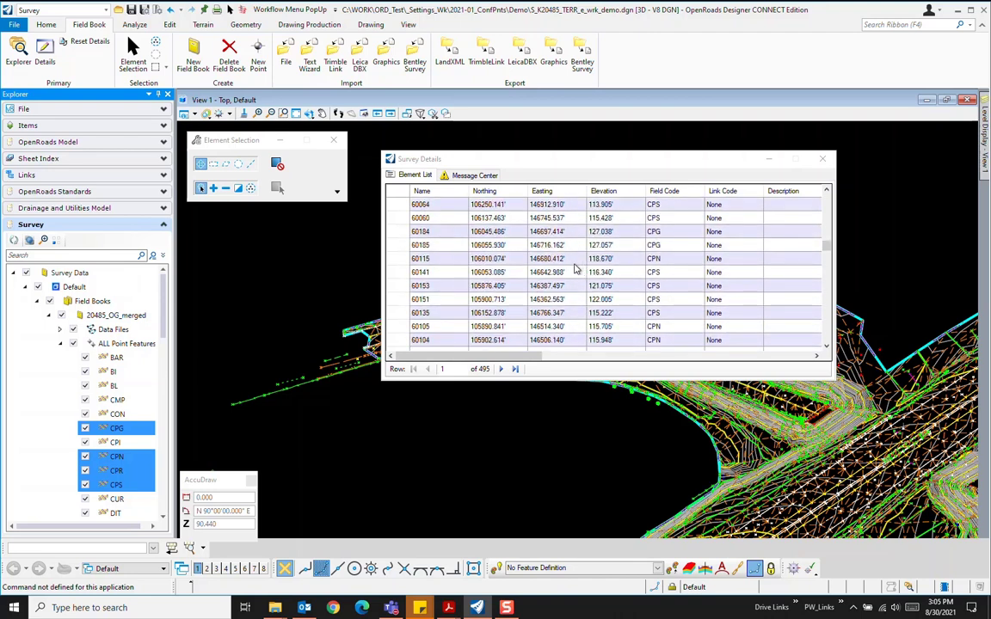
# Step: Expand the survey Filters group to examine the available filters, and return to the selected point features
pyautogui.moveTo(164, 326); pyautogui.dragTo(172, 492)
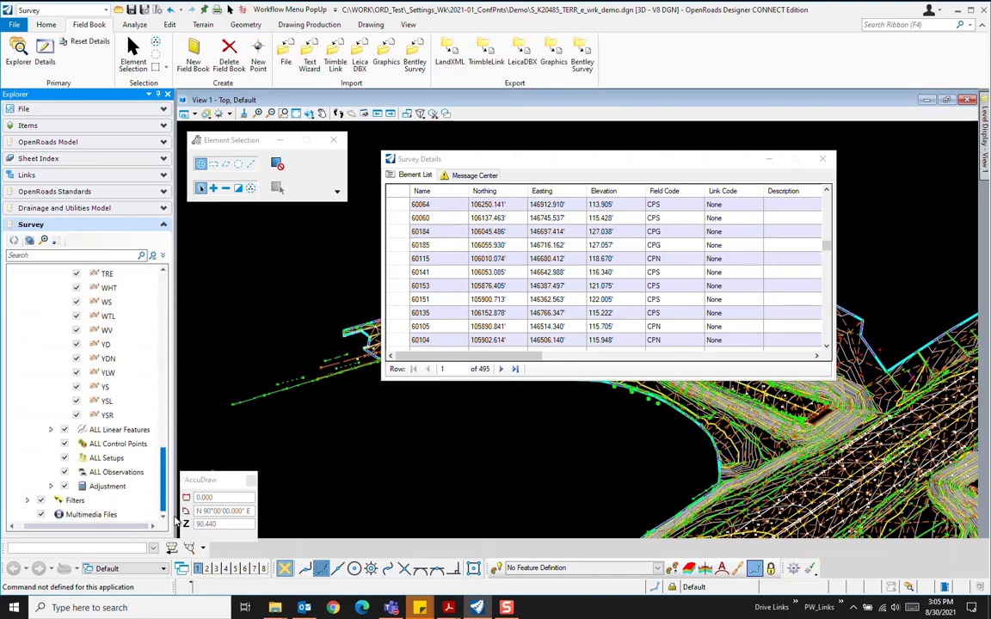
pyautogui.click(28, 500)
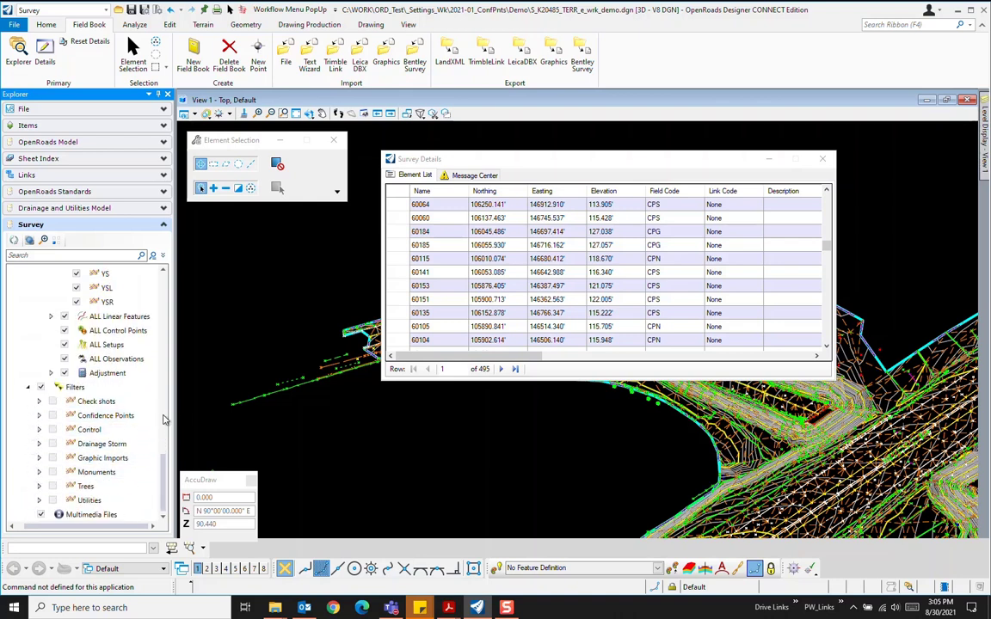
pyautogui.scroll(12, 148, 422)
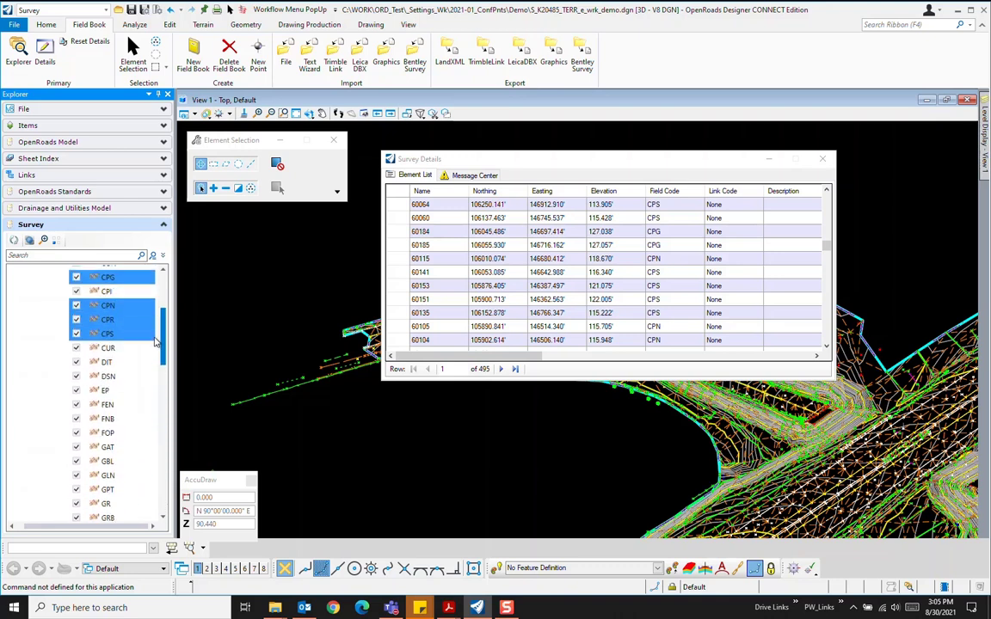
pyautogui.scroll(3, 154, 345)
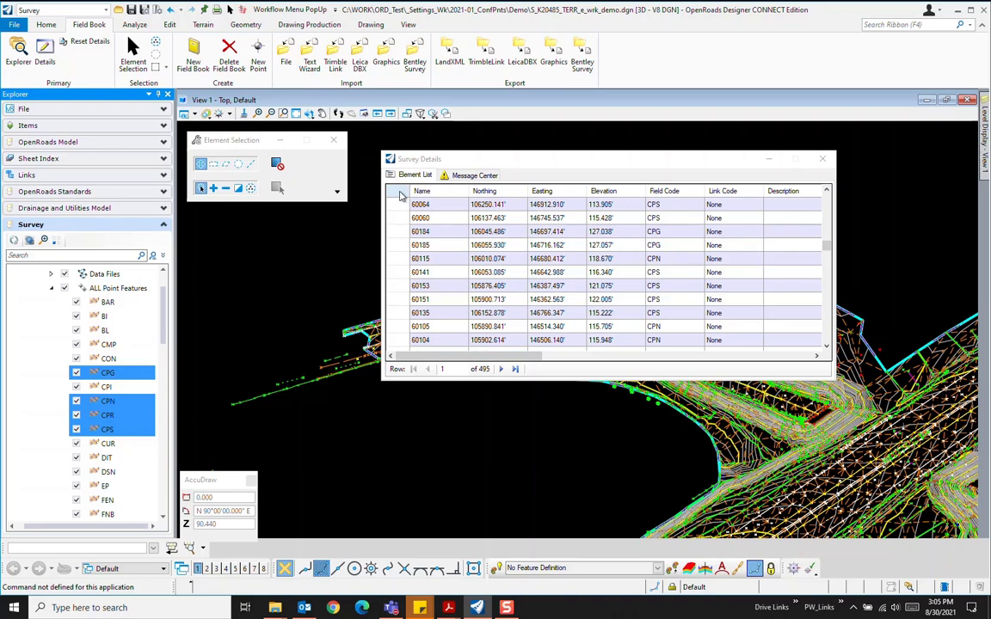
# Step: Select all points listed in the survey details and start exporting them in LandXML format
pyautogui.click(400, 196)
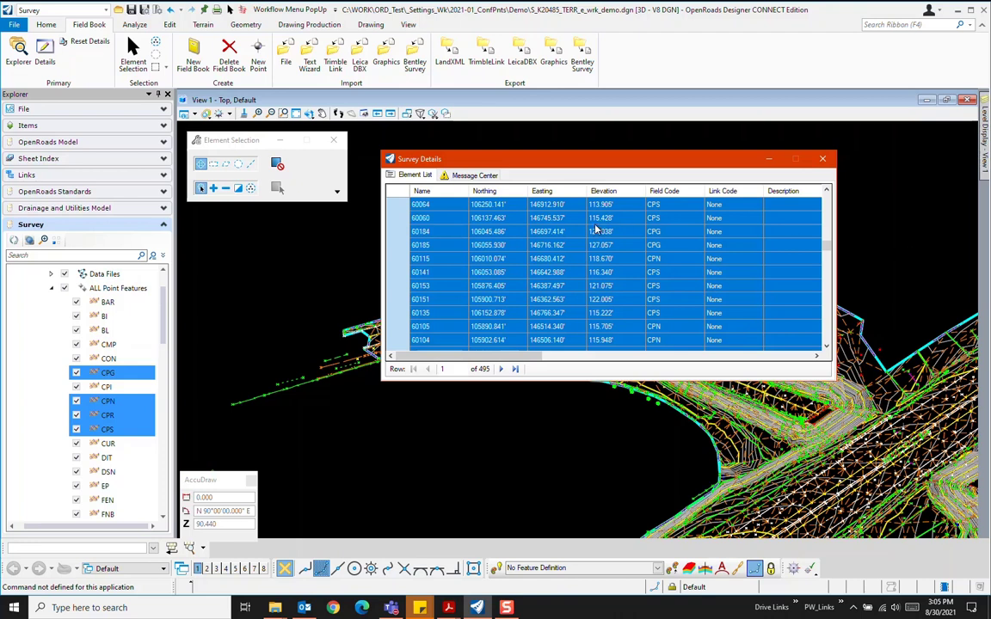
pyautogui.rightClick(400, 250)
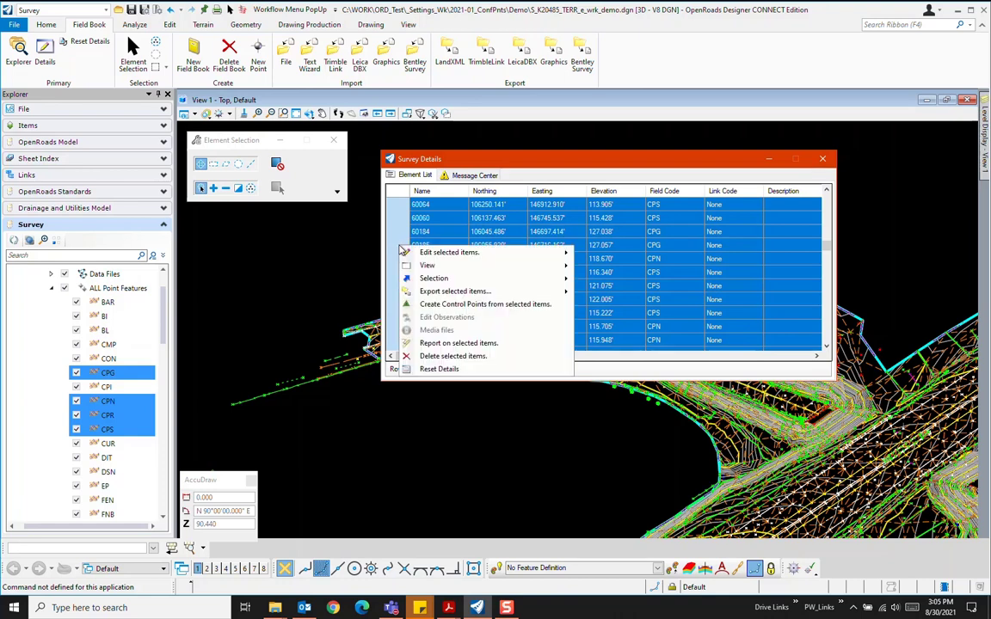
pyautogui.moveTo(439, 297)
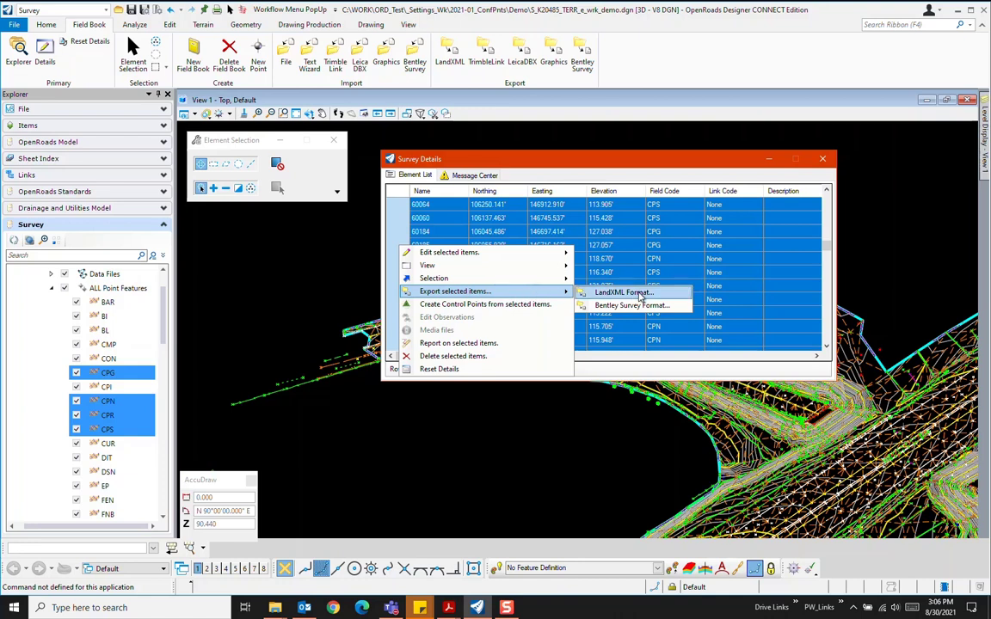
pyautogui.click(639, 296)
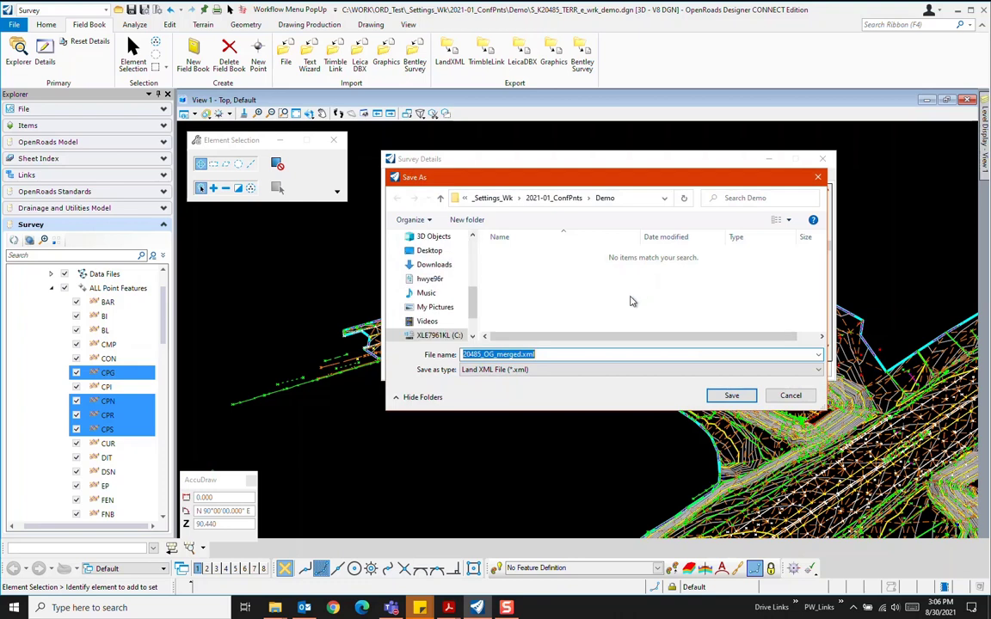
# Step: Choose the OCR_Input folder under Desktop, Engineering, Survey as the location for the LandXML export
pyautogui.moveTo(555, 179); pyautogui.dragTo(460, 225)
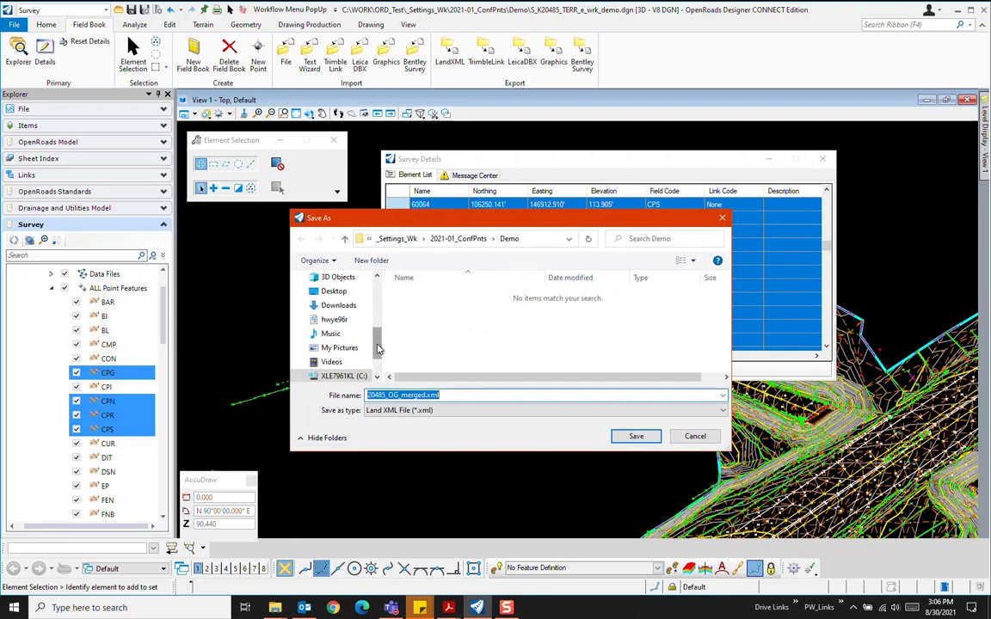
pyautogui.click(335, 292)
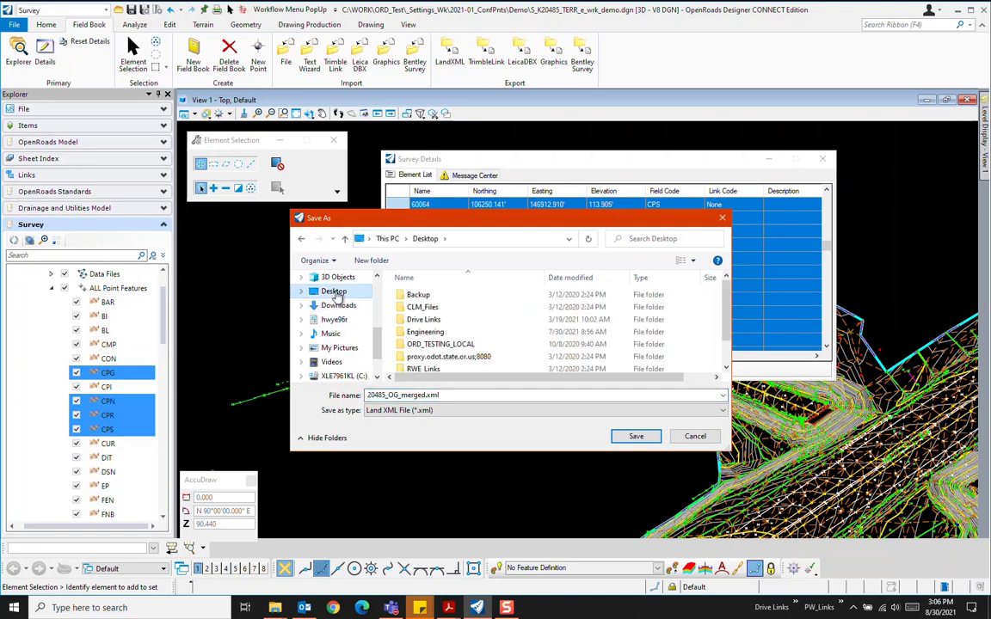
pyautogui.doubleClick(423, 332)
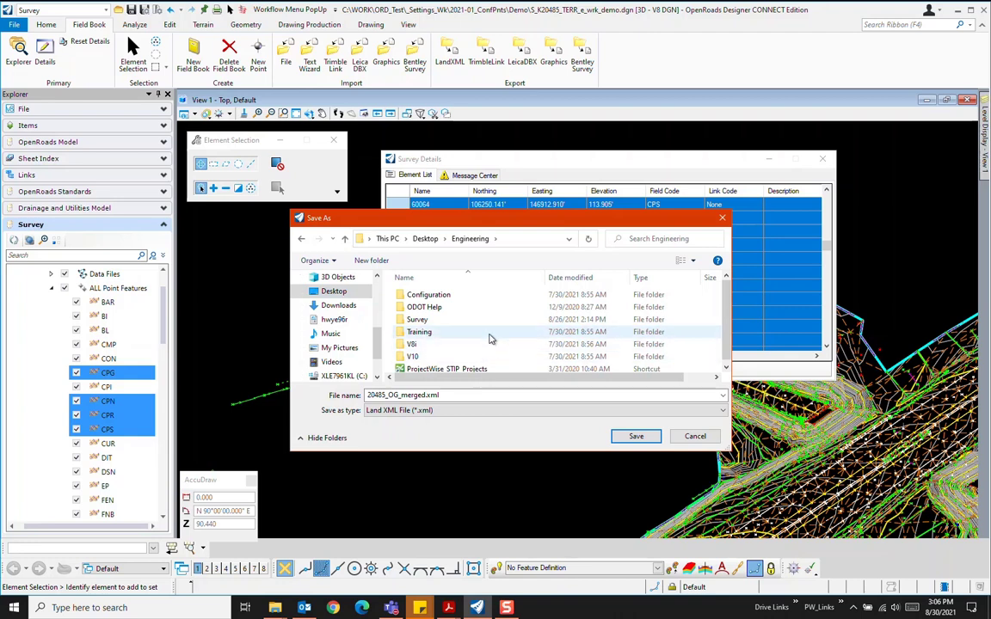
pyautogui.doubleClick(416, 320)
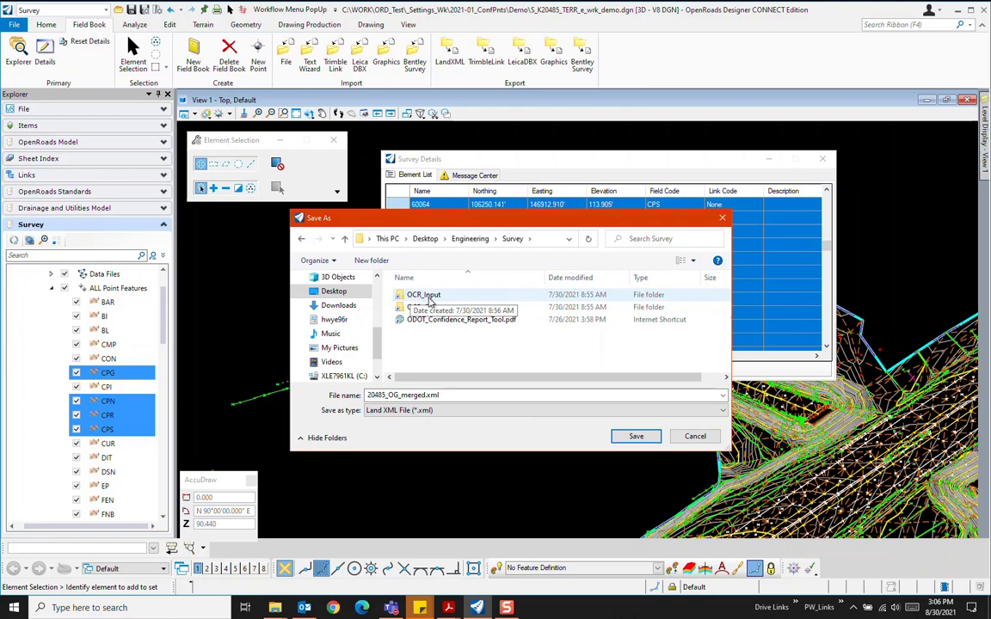
pyautogui.doubleClick(430, 297)
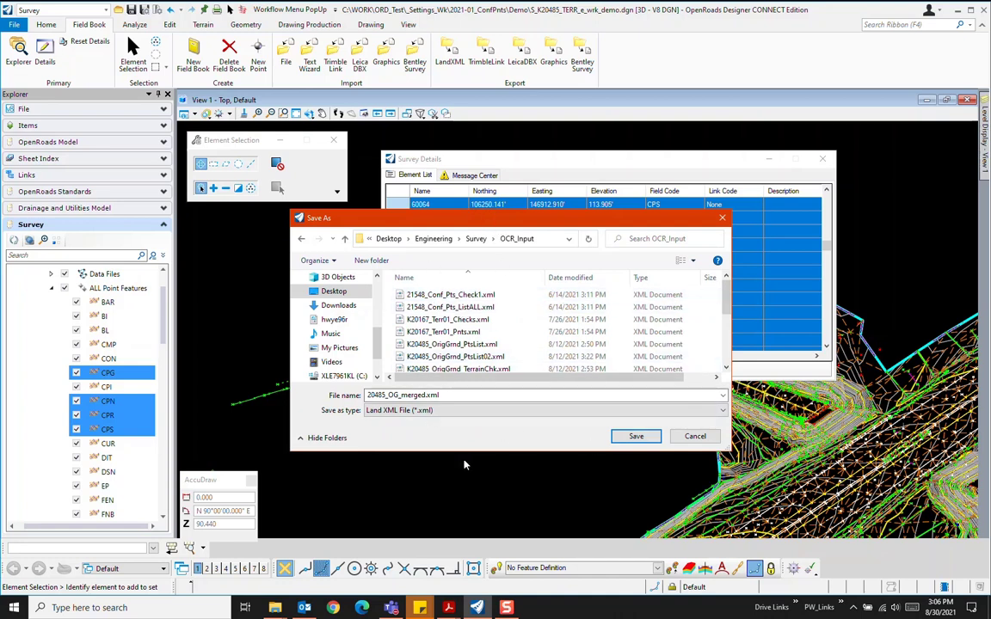
# Step: Name the LandXML export 20485_OG_merged_PtsList.xml and save it
pyautogui.doubleClick(370, 395)
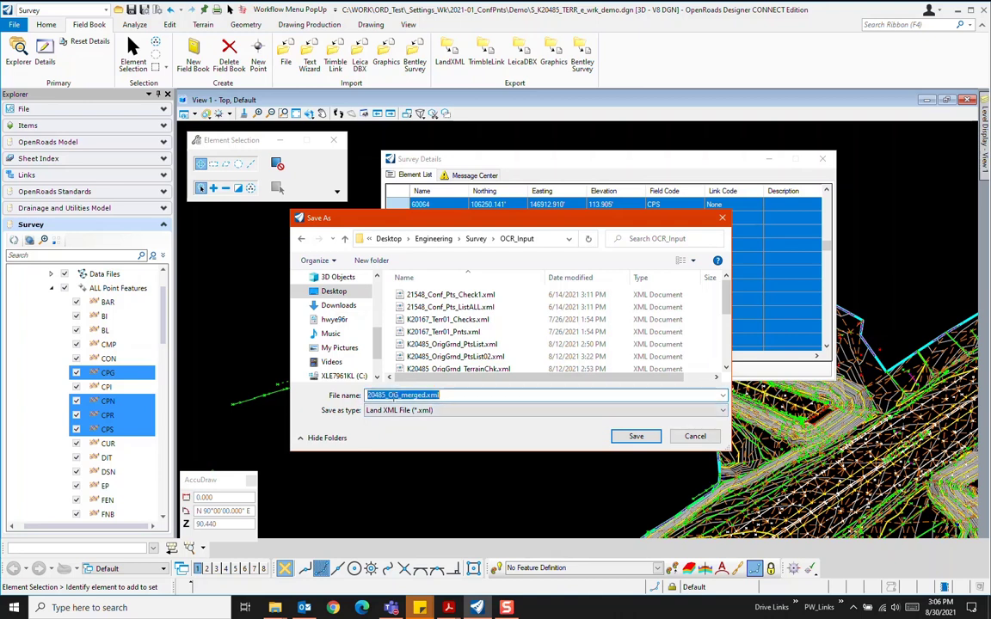
pyautogui.click(377, 396)
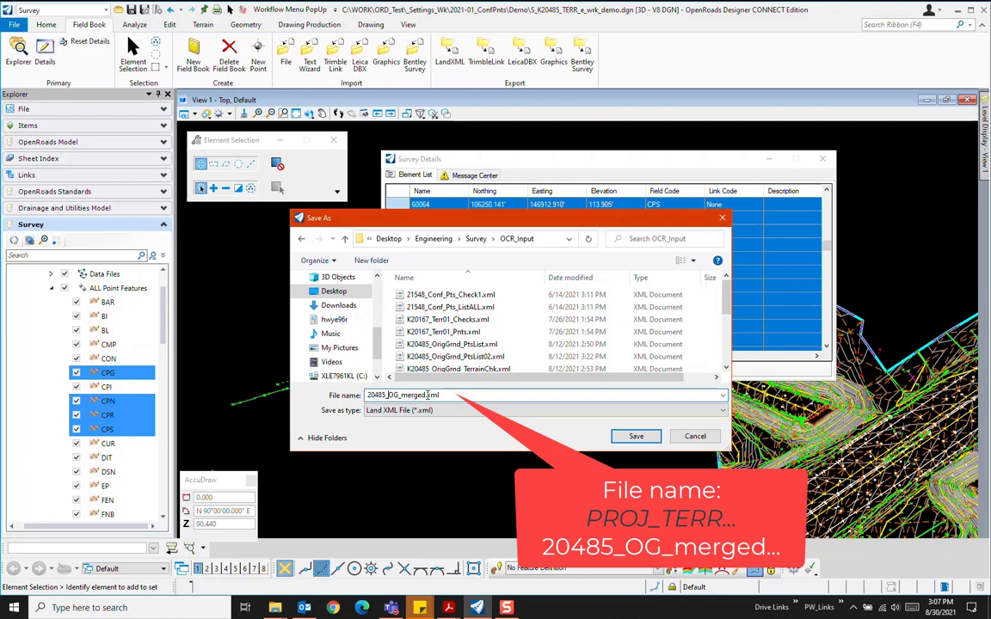
pyautogui.click(424, 394)
pyautogui.write('_')
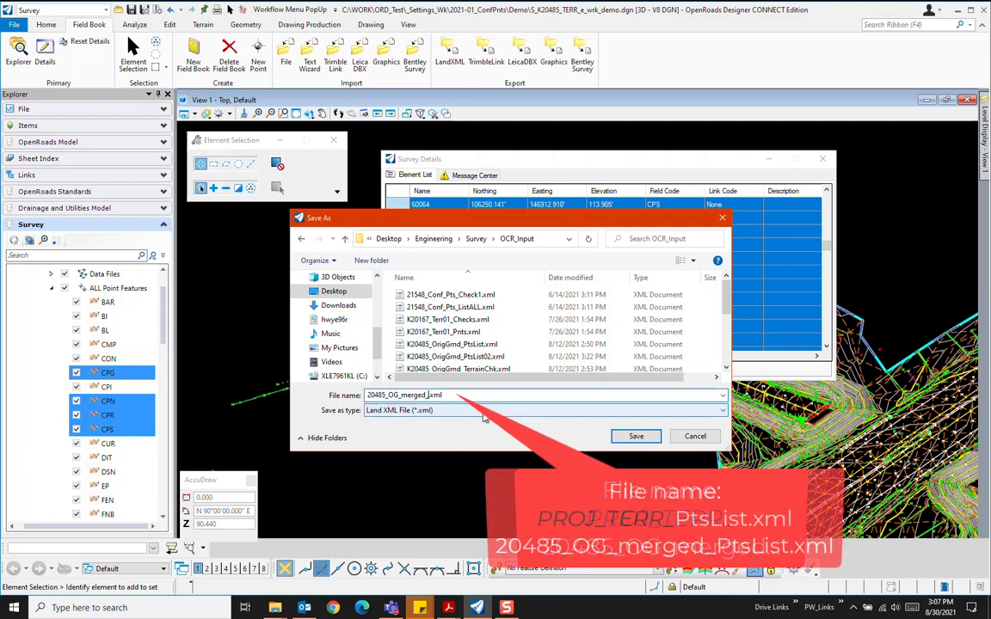
pyautogui.write('P')
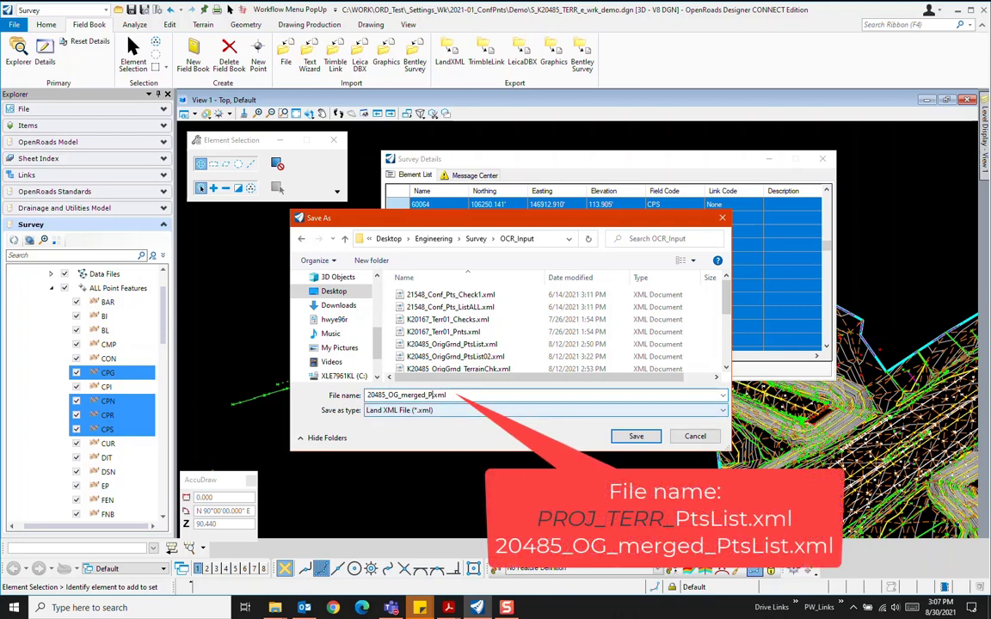
pyautogui.write('tsList')
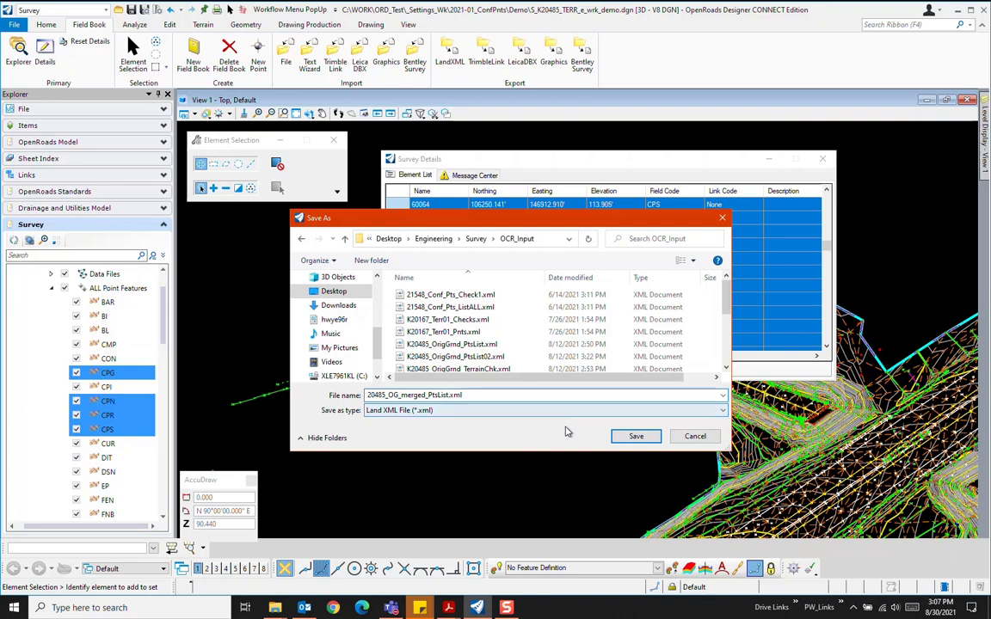
pyautogui.click(635, 438)
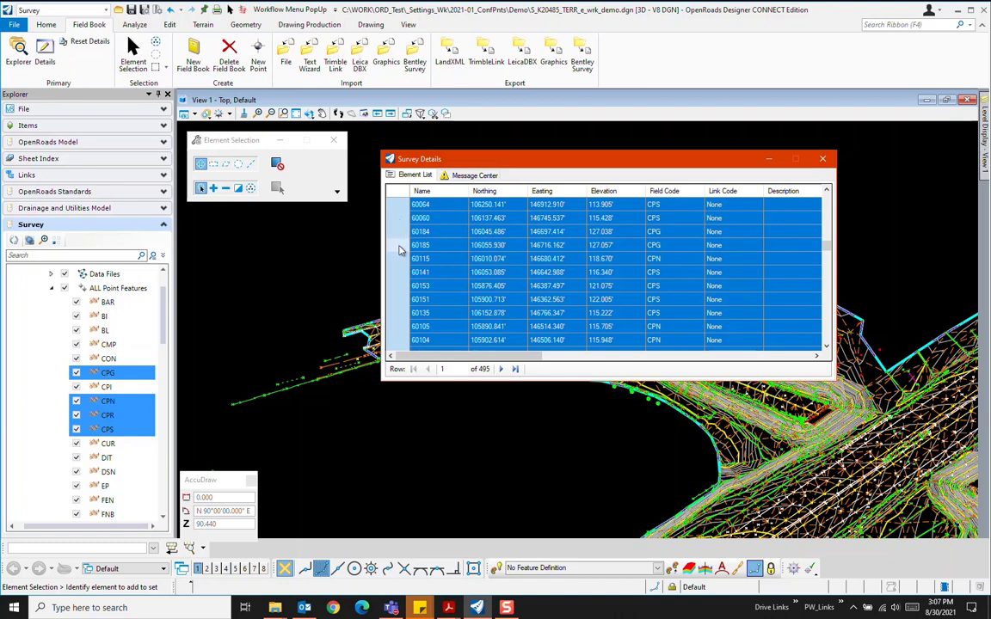
# Step: Create a selection set from all the points listed in the survey details and check them across the whole terrain
pyautogui.rightClick(400, 250)
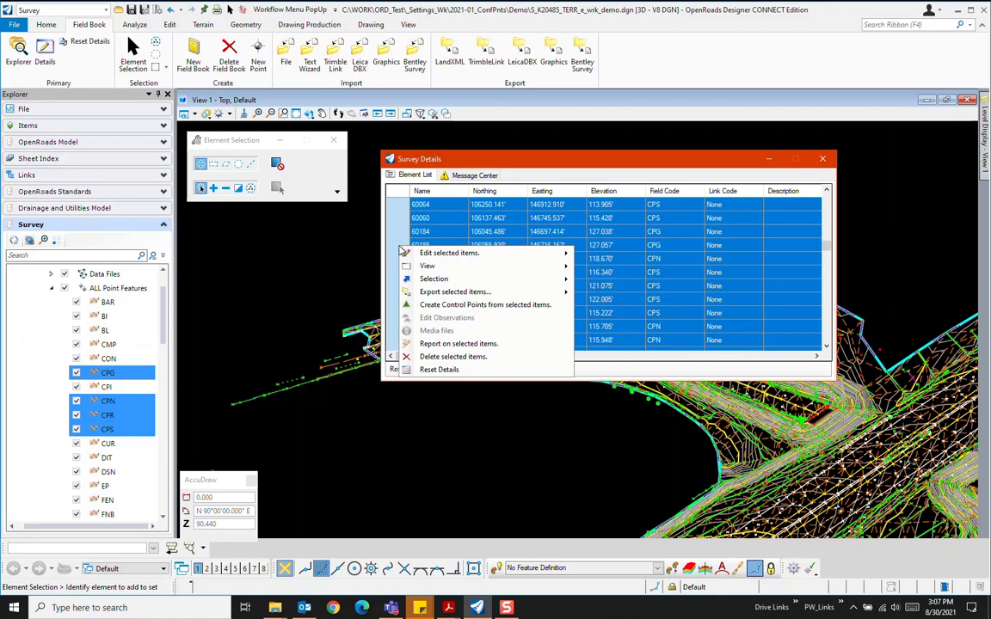
pyautogui.moveTo(433, 278)
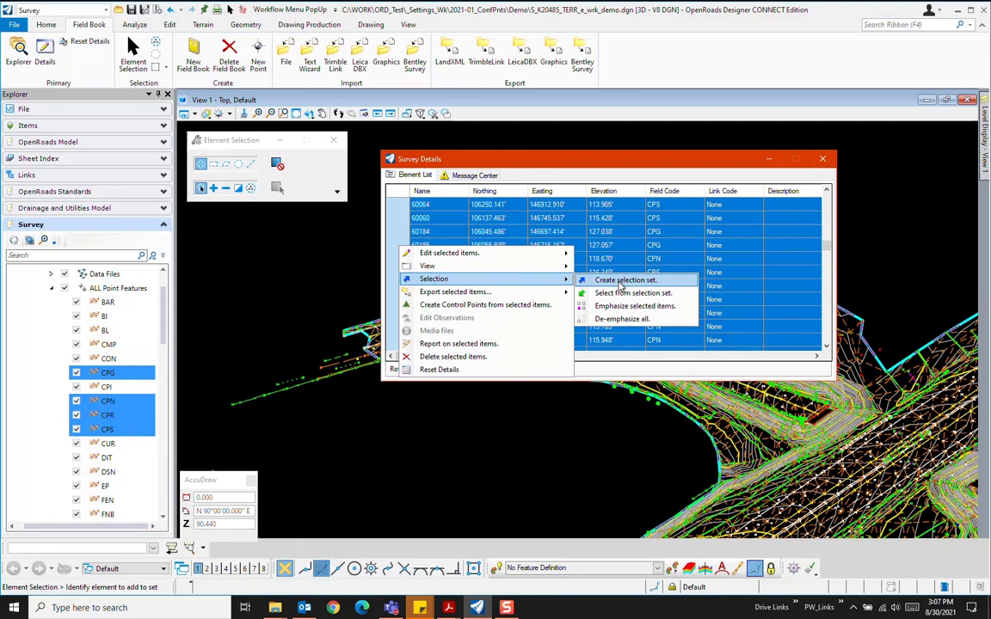
pyautogui.click(620, 281)
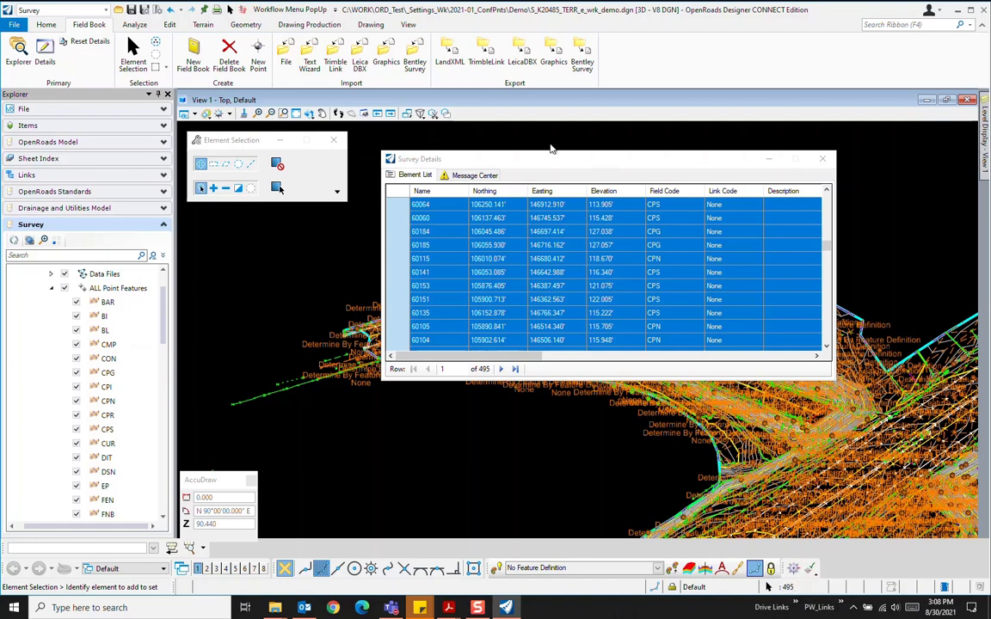
pyautogui.moveTo(557, 160); pyautogui.dragTo(698, 122)
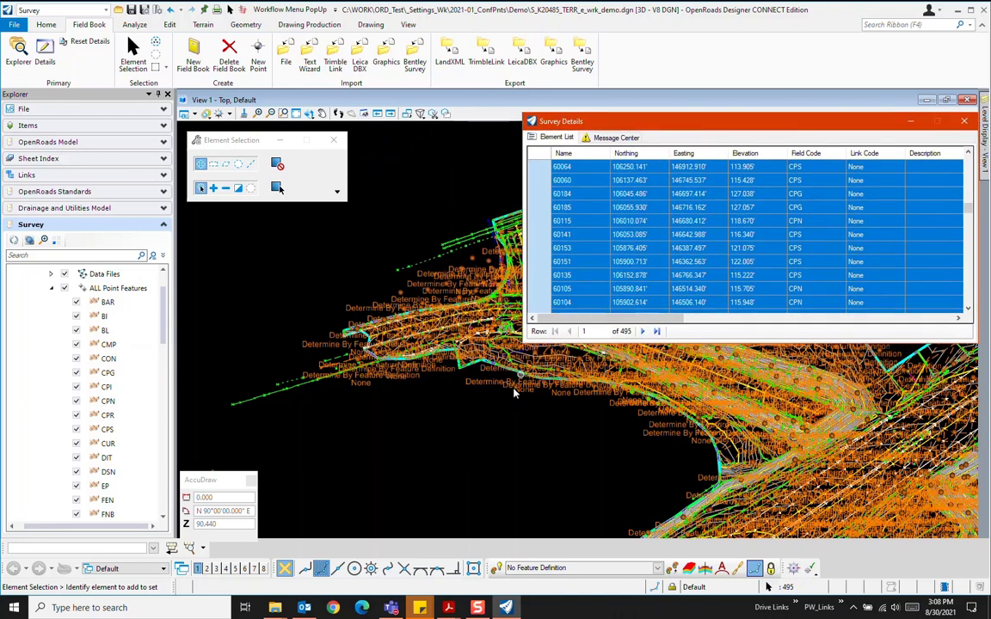
pyautogui.scroll(-1, 513, 392)
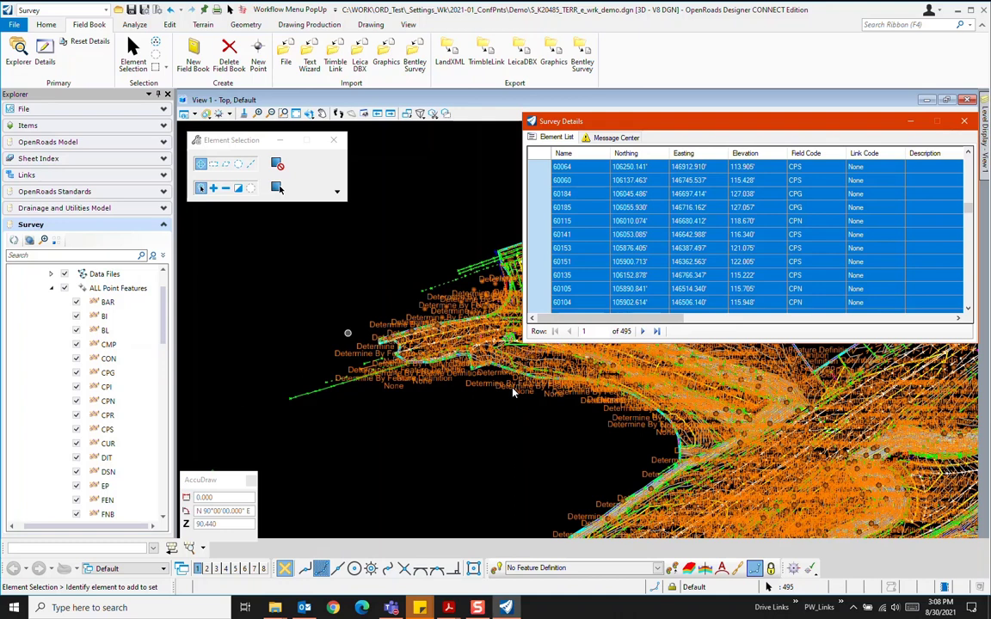
pyautogui.scroll(-1, 514, 393)
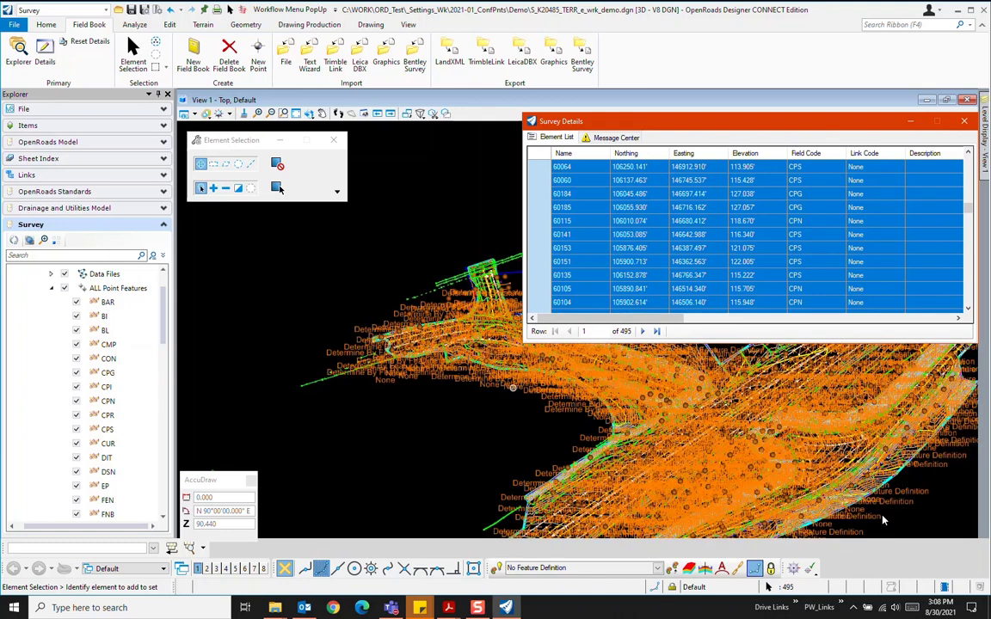
pyautogui.scroll(-1, 761, 498)
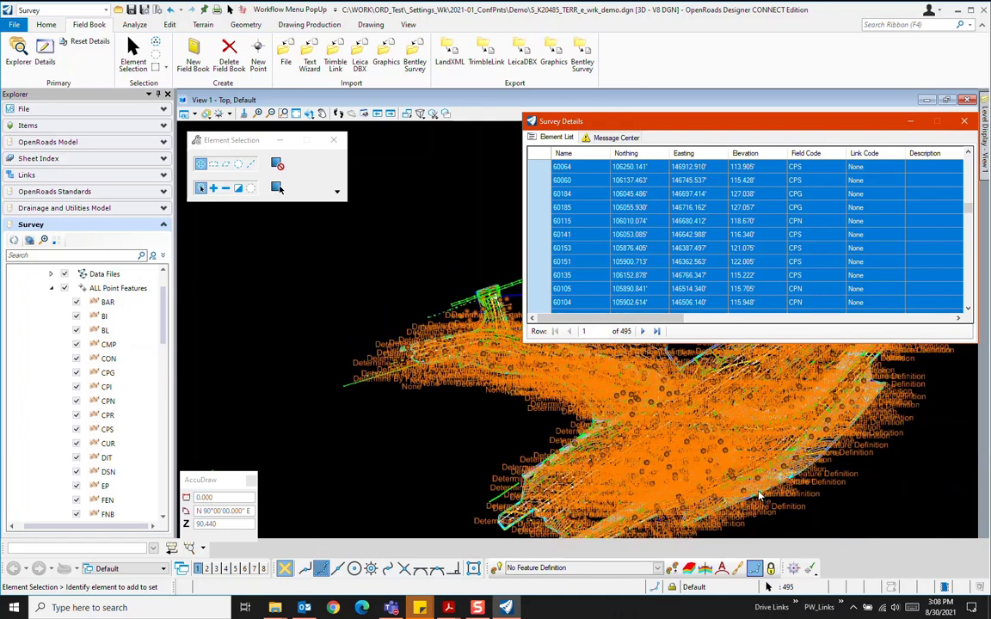
pyautogui.scroll(-1, 759, 496)
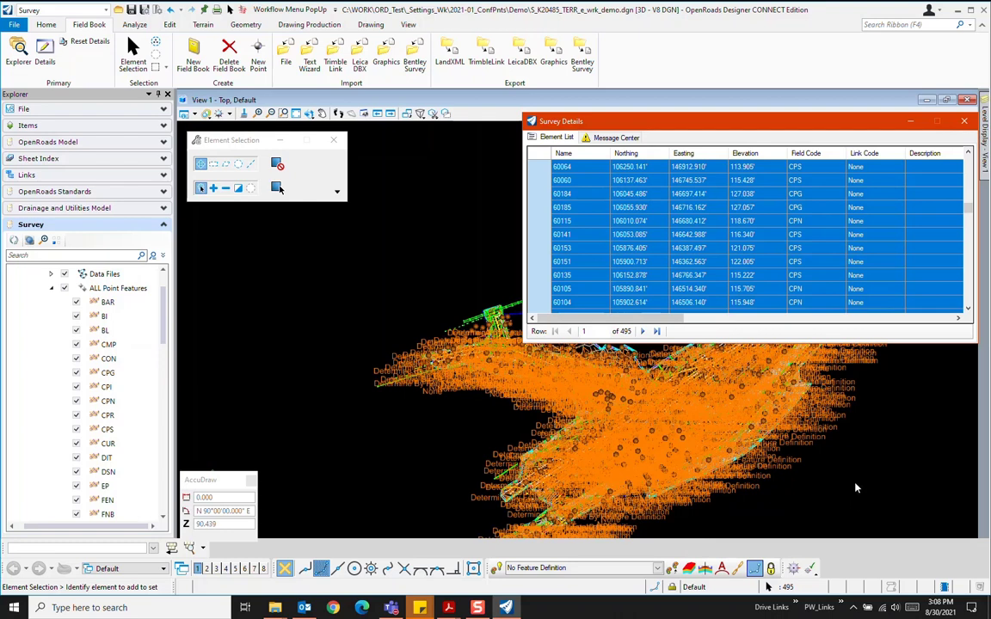
# Step: Start the Analyze Elevation point analysis and select the terrain to check against
pyautogui.click(202, 25)
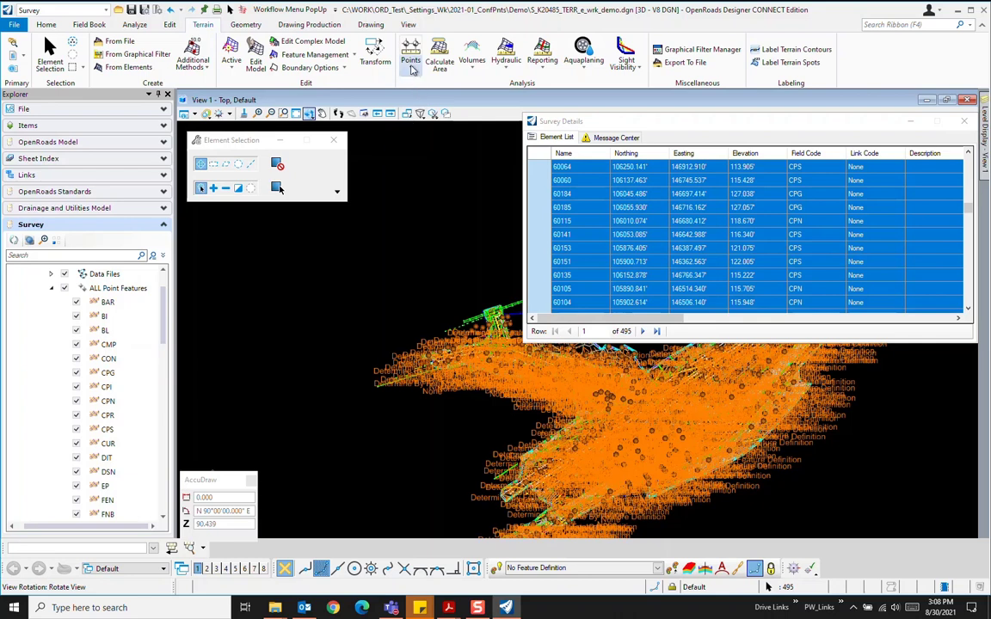
pyautogui.click(413, 69)
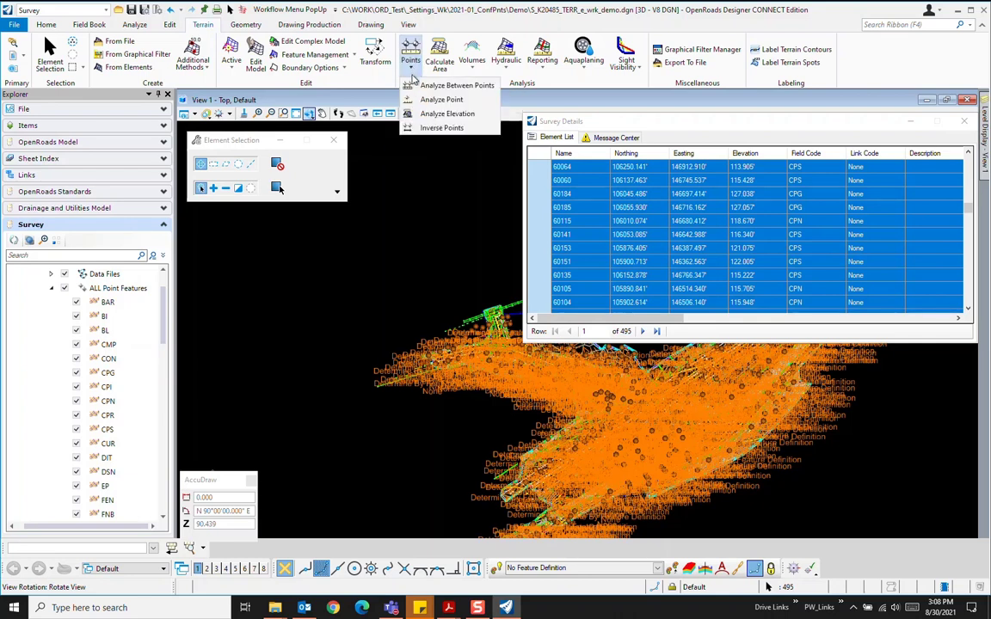
pyautogui.click(445, 114)
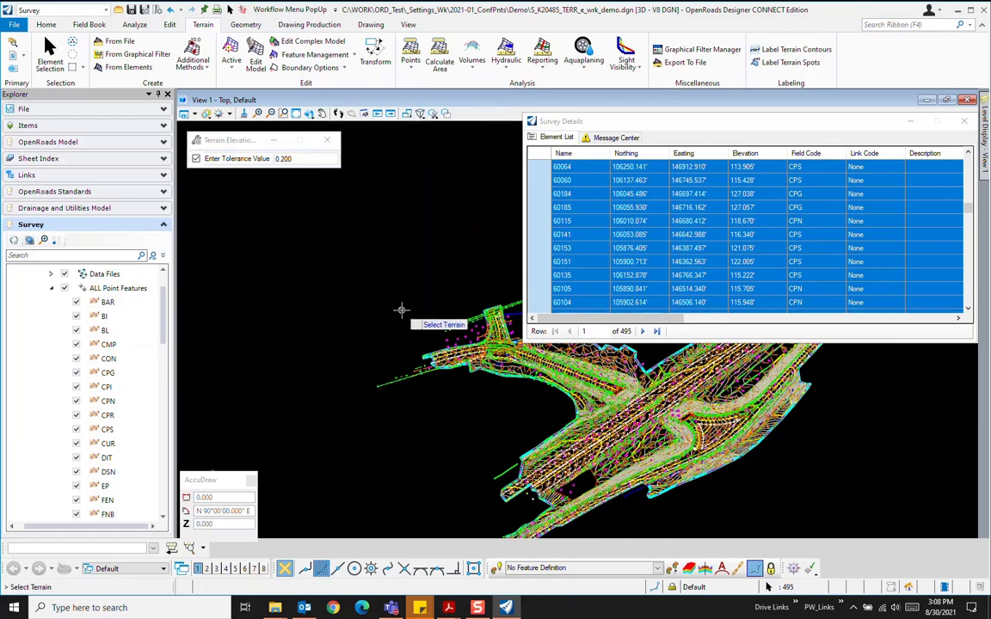
pyautogui.scroll(3, 473, 353)
pyautogui.scroll(3, 524, 371)
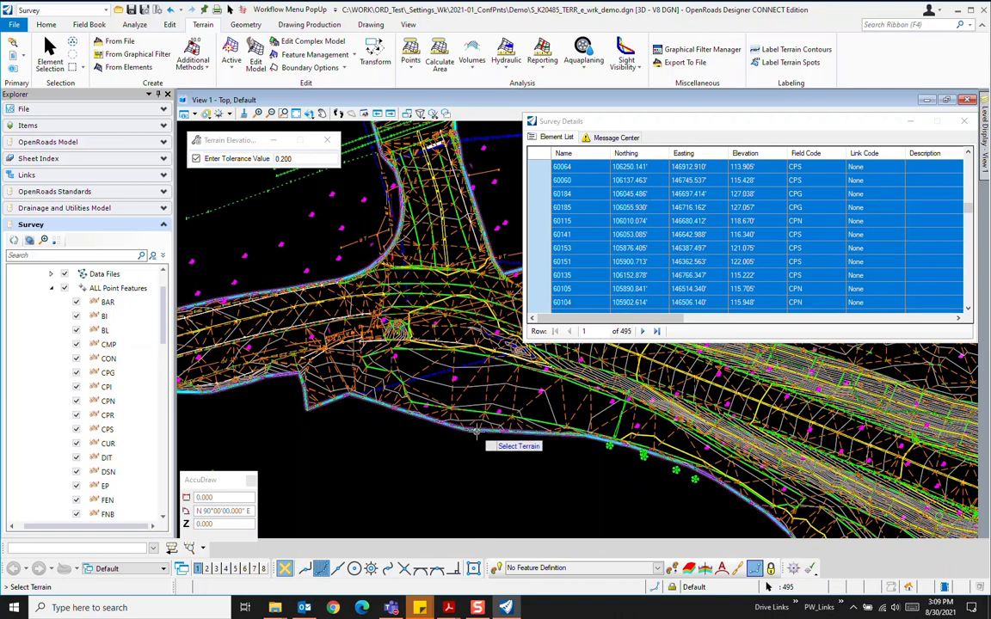
pyautogui.click(497, 393)
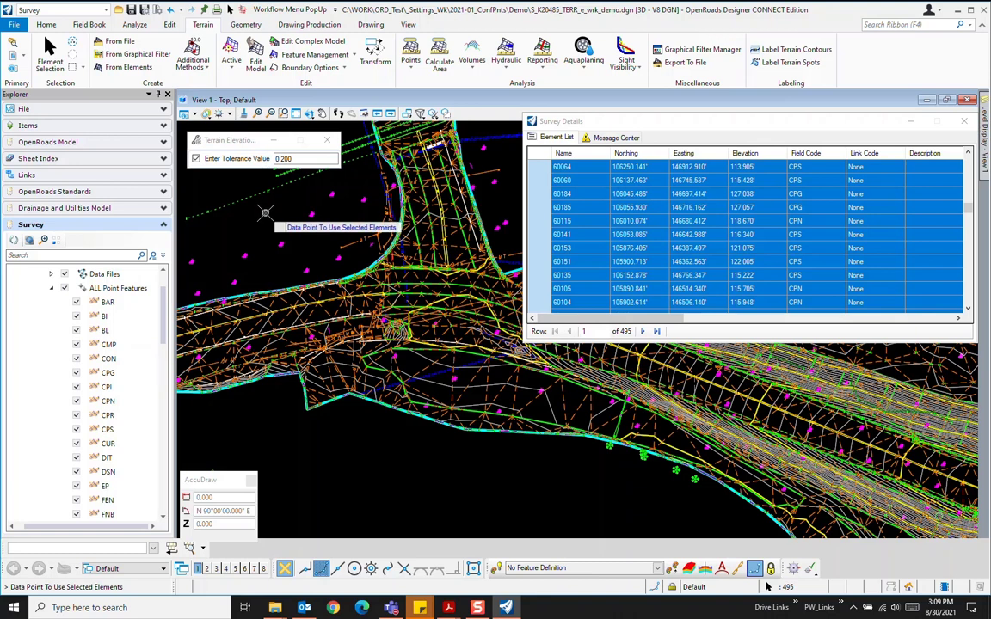
# Step: Use the selected points for the elevation check, set the tolerance to 0.1 and generate the terrain check report
pyautogui.click(266, 213)
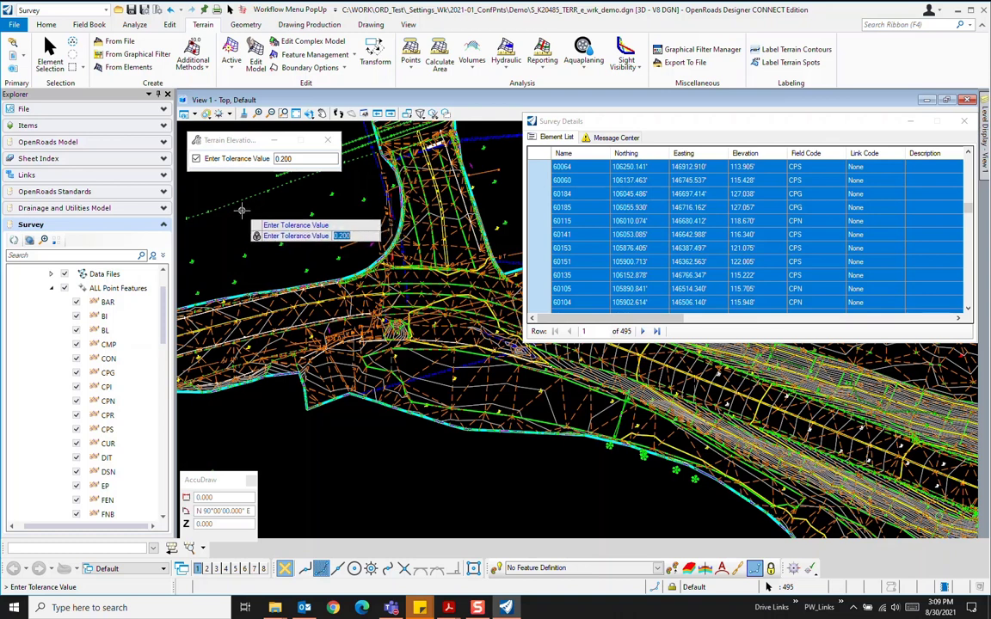
pyautogui.press('BackSpace')
pyautogui.write('.1')
pyautogui.press('Return')
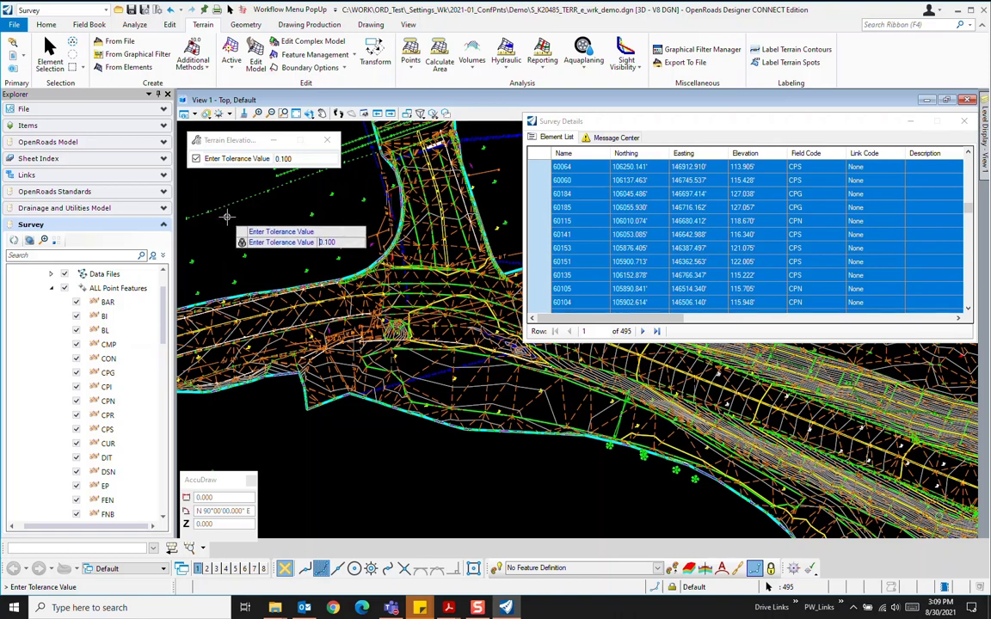
pyautogui.click(226, 216)
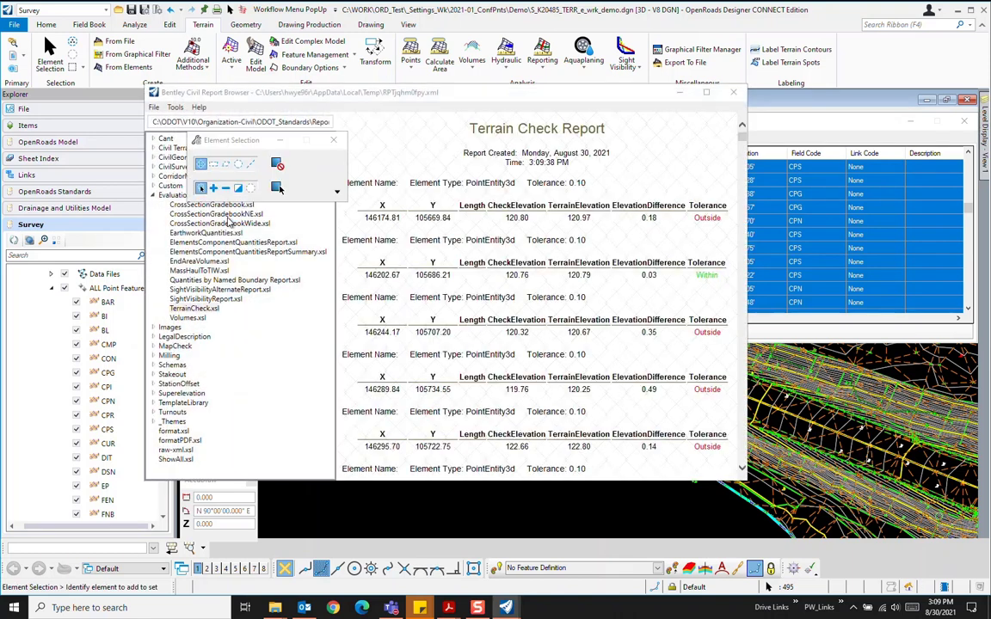
# Step: Review the Terrain Check Report and display it with the raw-xml.xsl style sheet
pyautogui.moveTo(499, 97); pyautogui.dragTo(551, 64)
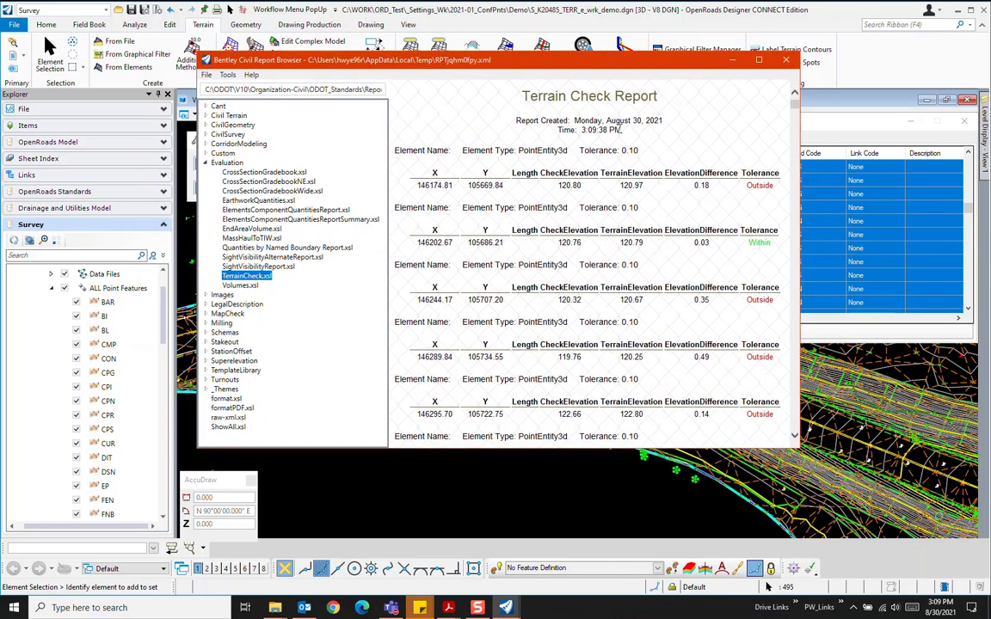
pyautogui.scroll(-5, 618, 310)
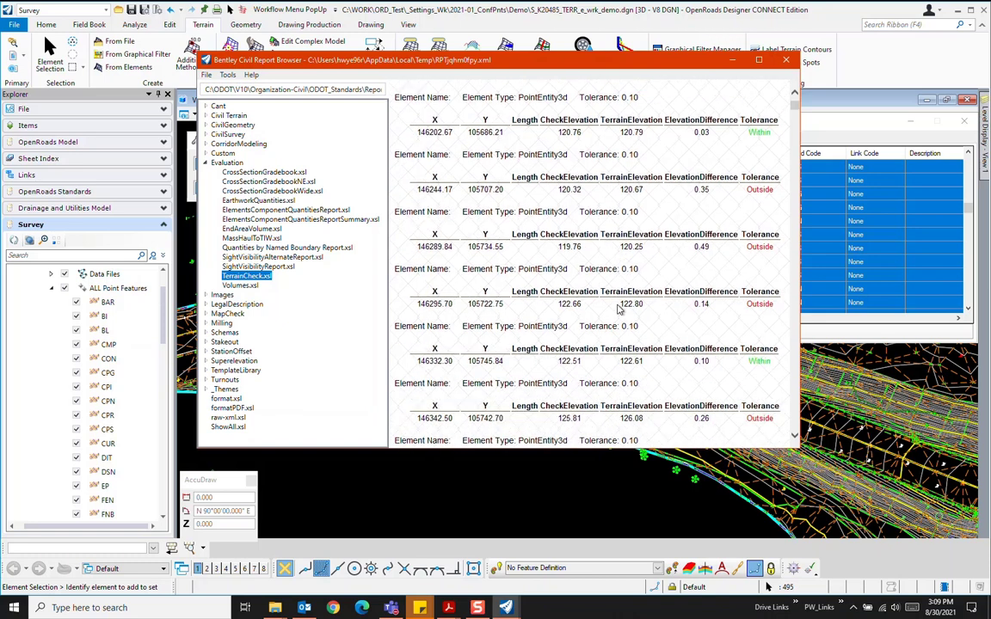
pyautogui.scroll(-3, 619, 310)
pyautogui.scroll(9, 619, 305)
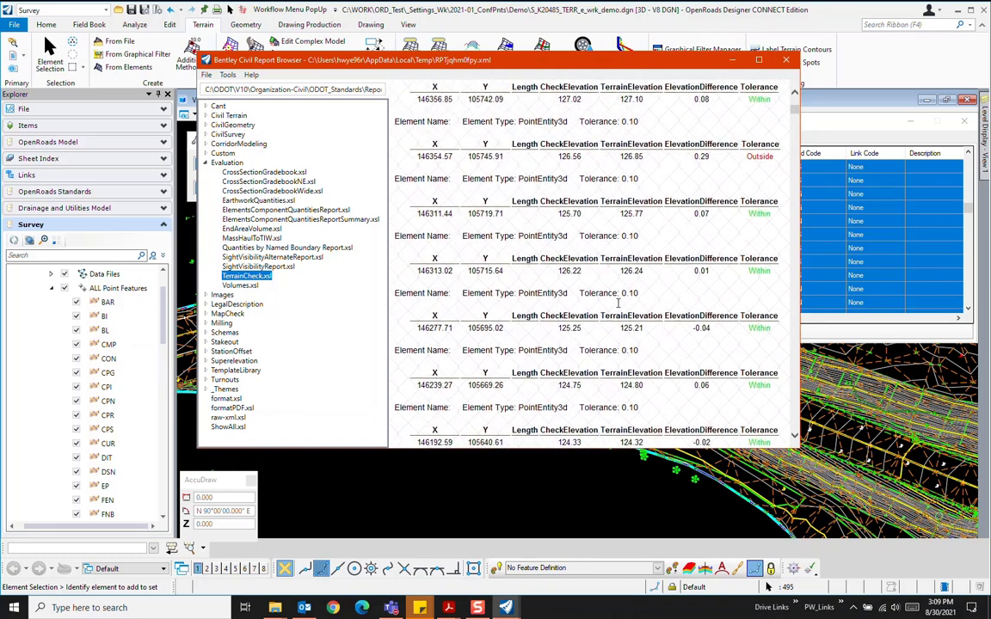
pyautogui.scroll(1, 618, 301)
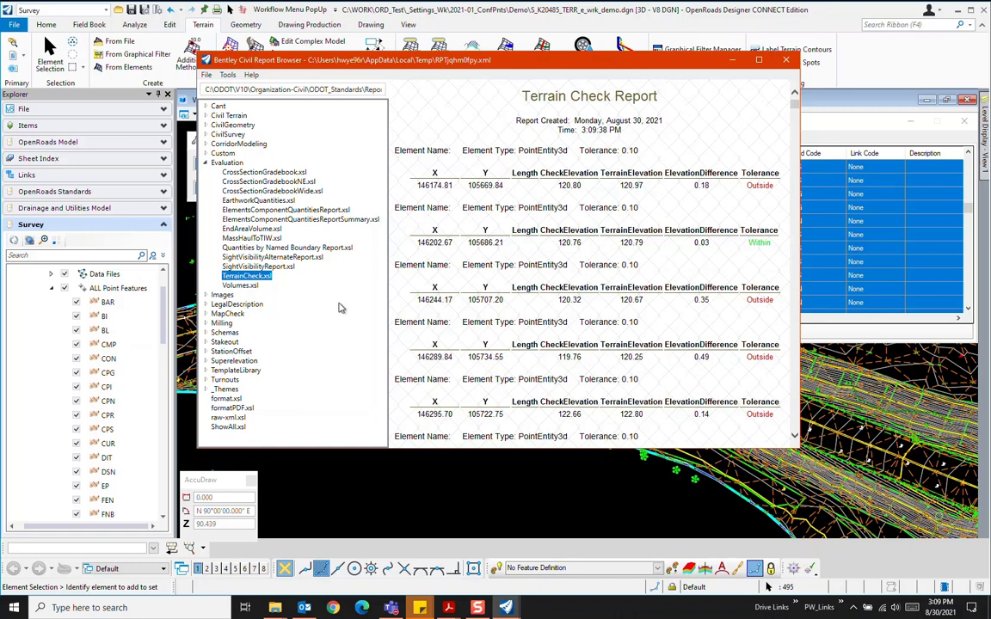
pyautogui.click(228, 418)
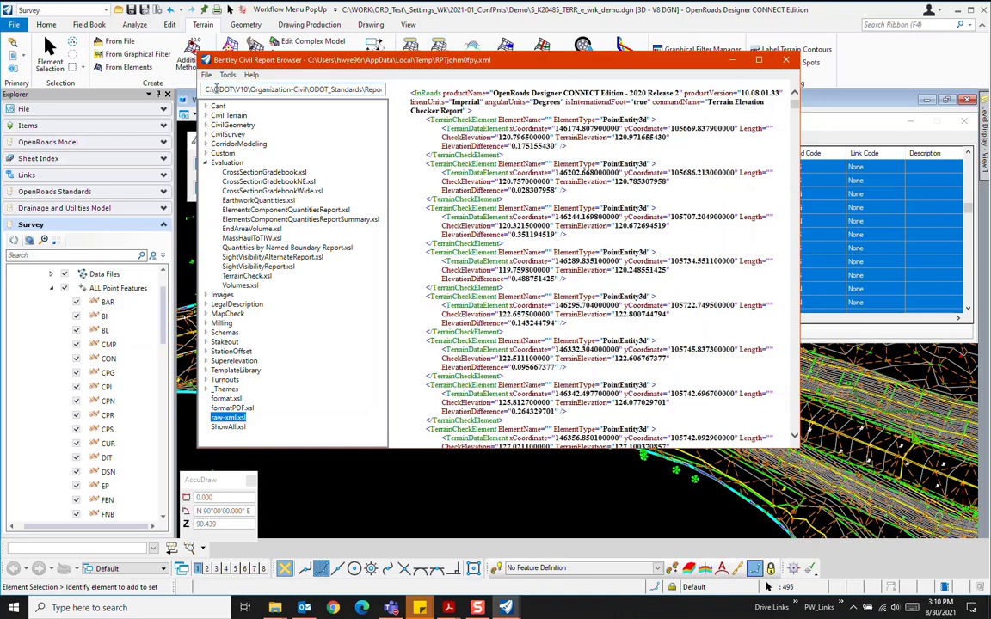
# Step: Save the raw XML report in the OCR_Input folder as 20485_OG_merged_TerrainChk, in XML Data format
pyautogui.click(207, 76)
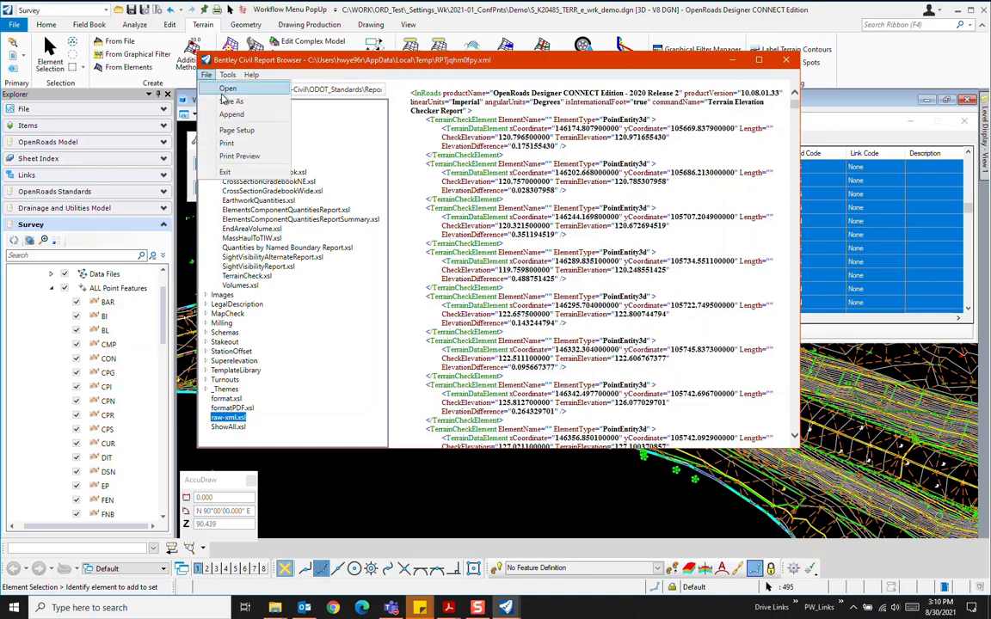
pyautogui.click(230, 103)
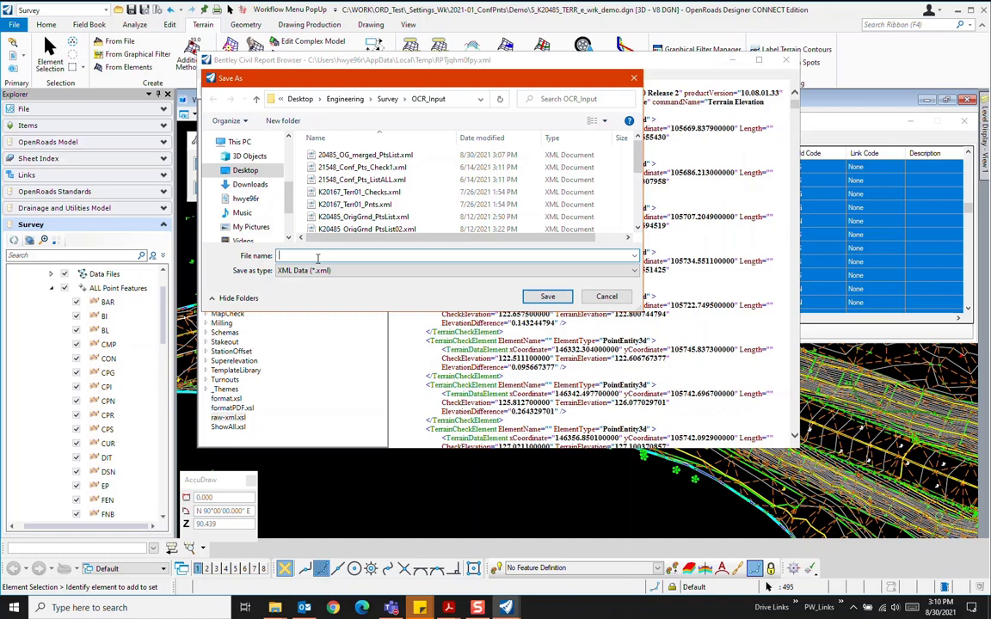
pyautogui.write('20485')
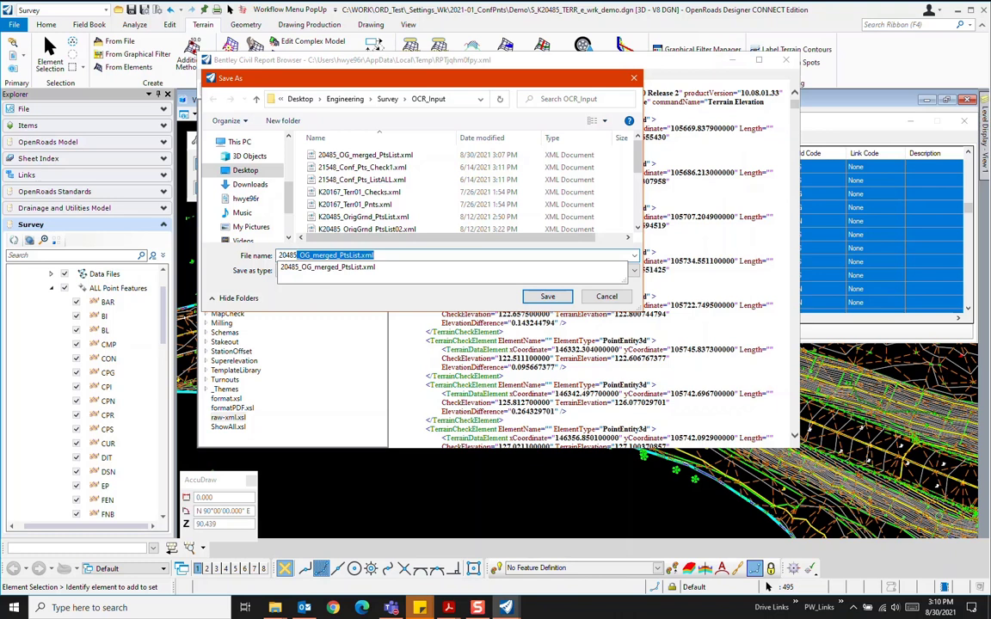
pyautogui.write('_OG_Mme')
pyautogui.press('BackSpace')
pyautogui.press('BackSpace')
pyautogui.press('BackSpace')
pyautogui.write('merged')
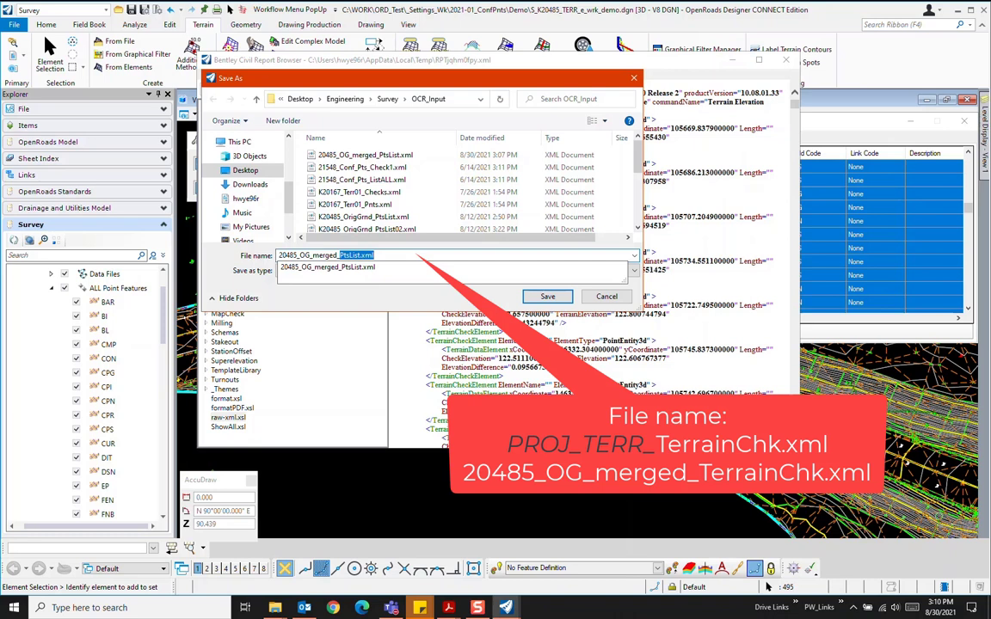
pyautogui.write('_T')
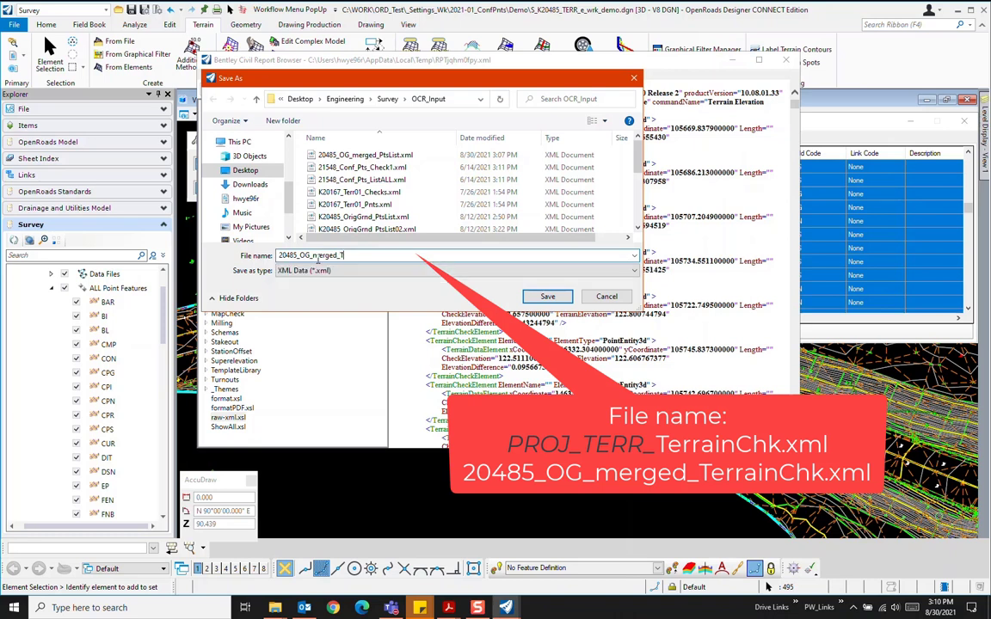
pyautogui.write('errainChk')
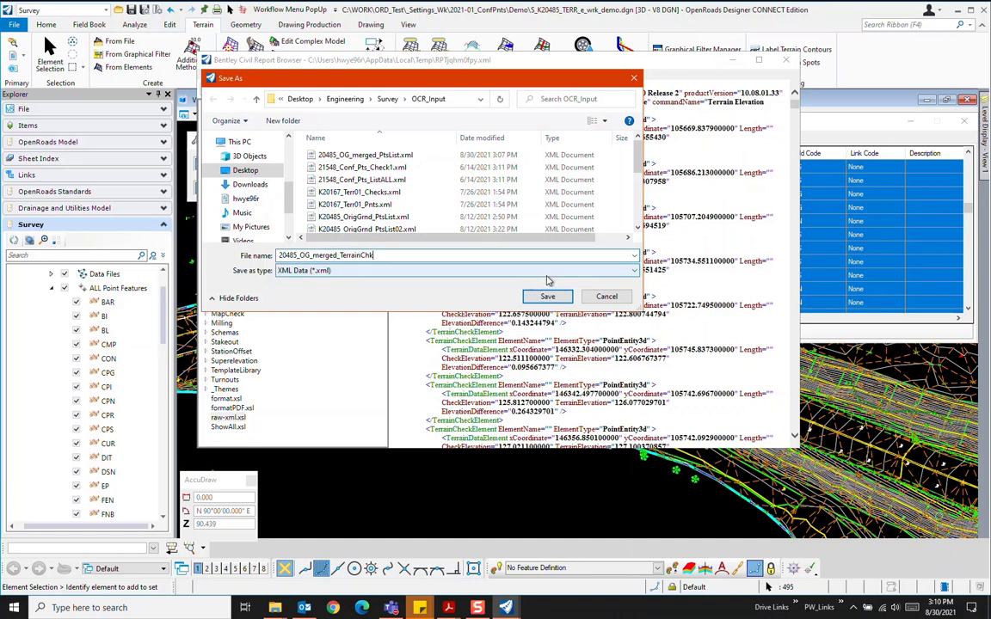
pyautogui.click(547, 298)
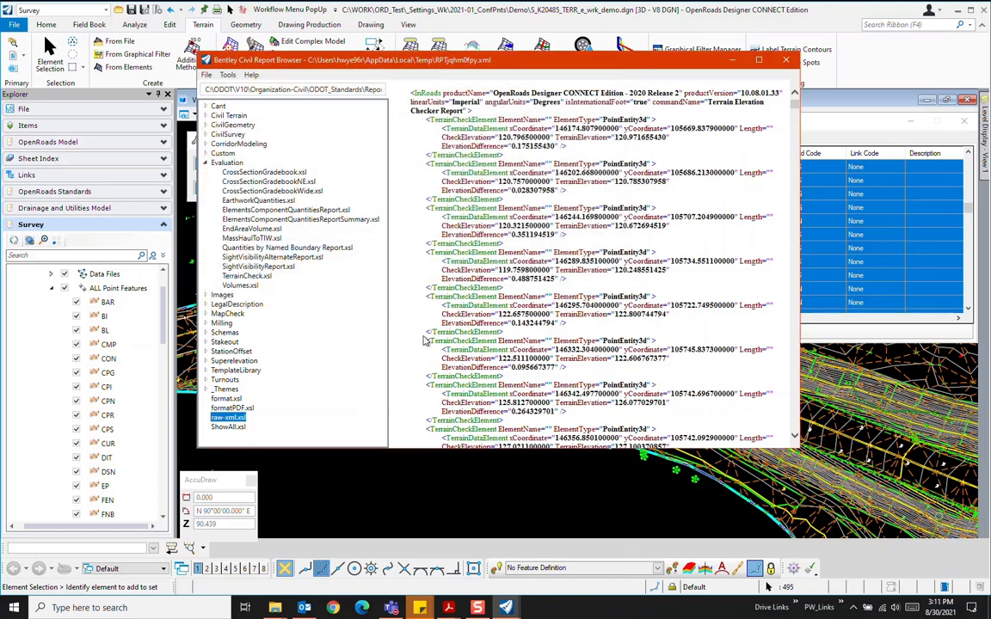
# Step: Close the report browser and the survey details, and minimize OpenRoads Designer to reach the desktop
pyautogui.click(788, 63)
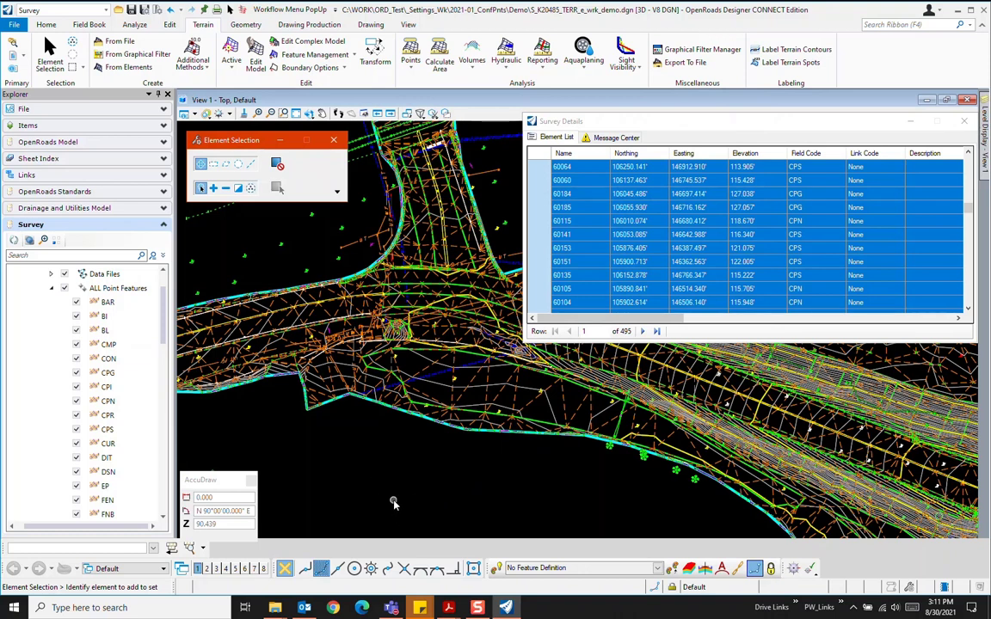
pyautogui.click(965, 121)
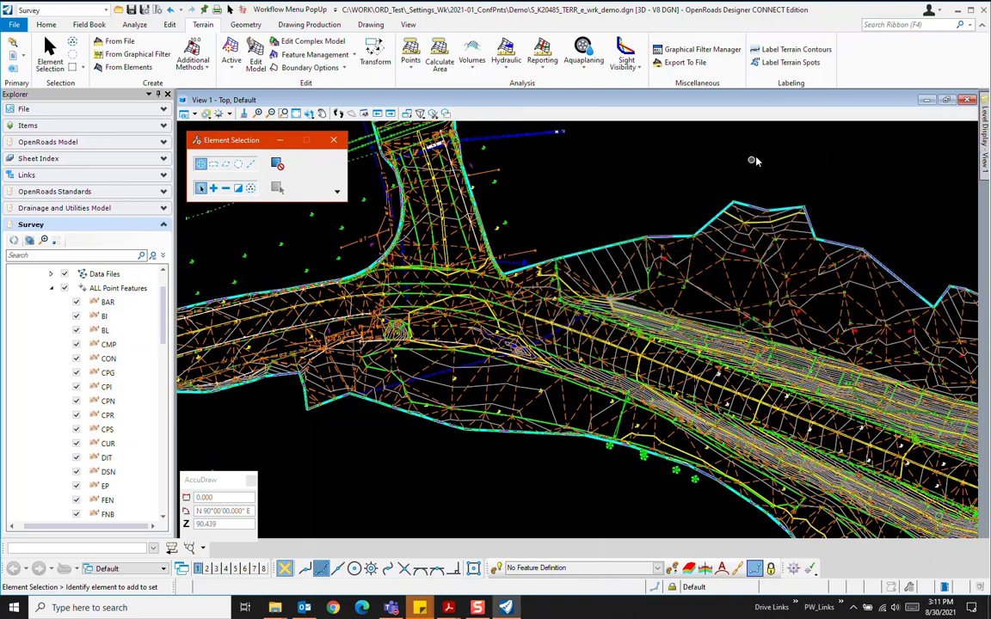
pyautogui.click(958, 10)
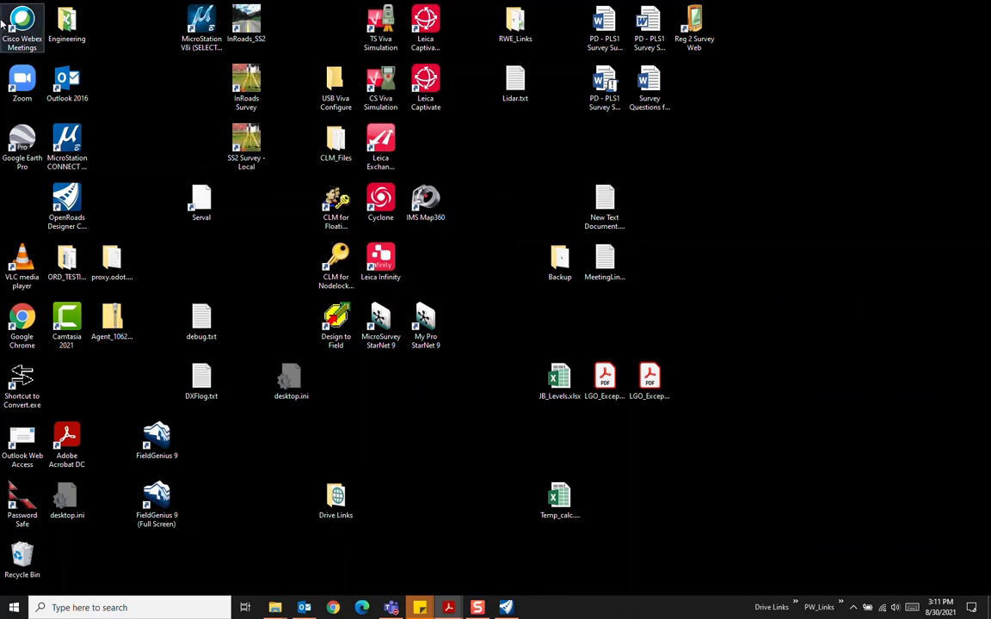
# Step: Open the Survey folder inside the desktop's Engineering folder and select the ODOT_Confidence_Report shortcut
pyautogui.doubleClick(73, 39)
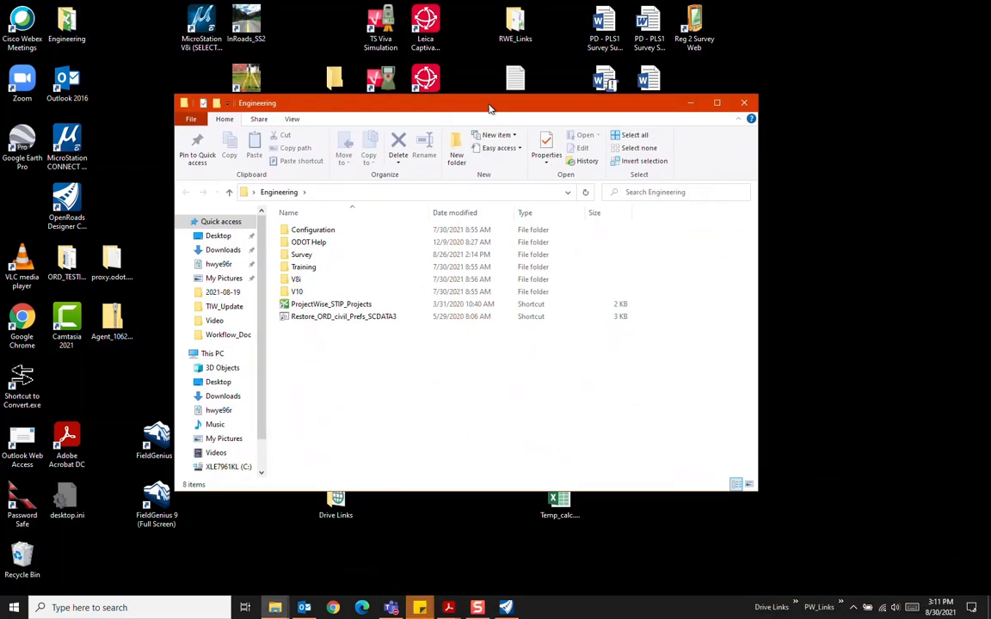
pyautogui.moveTo(491, 104); pyautogui.dragTo(447, 71)
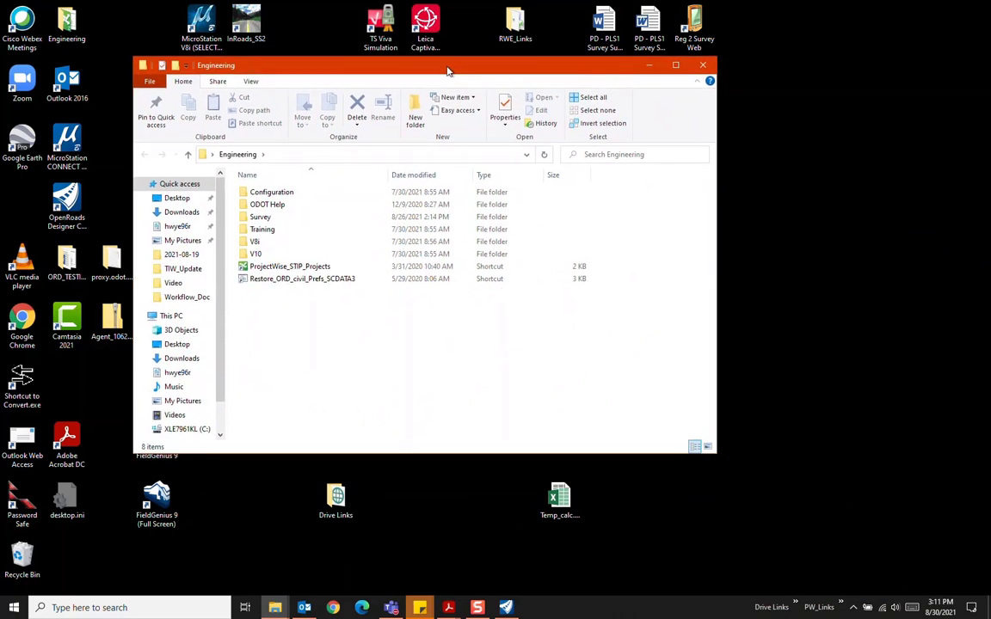
pyautogui.doubleClick(259, 219)
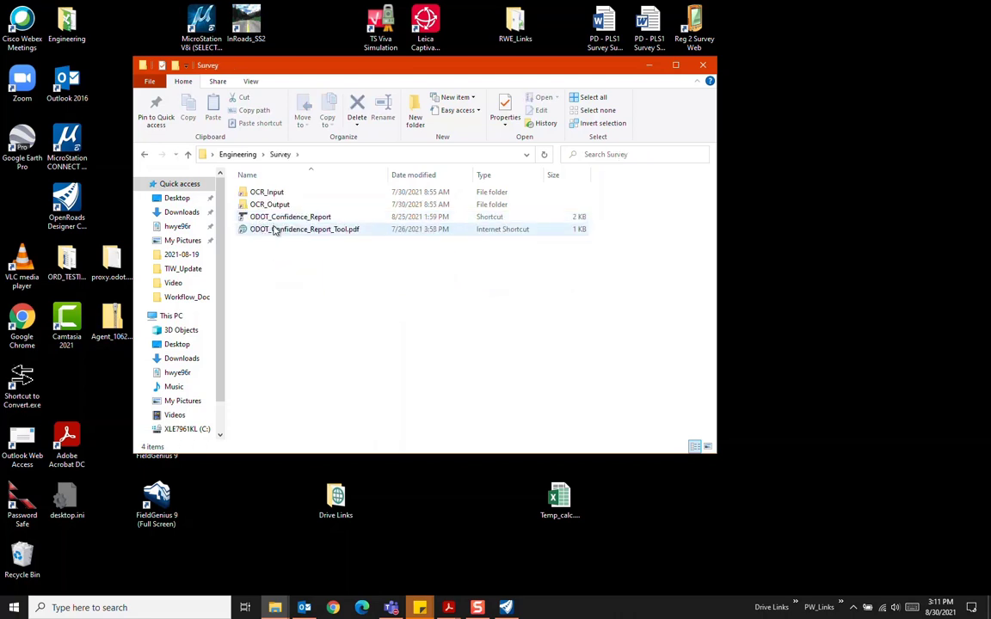
pyautogui.click(257, 216)
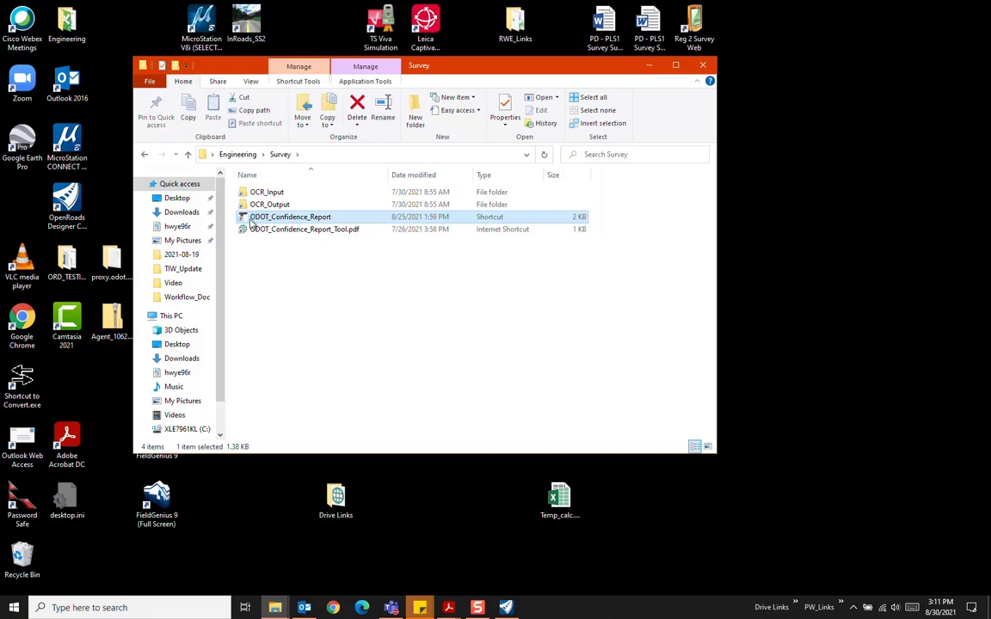
# Step: Launch the ODOT_Confidence_Report tool and load 20485_OG_merged_PtsList.xml as the point list export
pyautogui.doubleClick(289, 220)
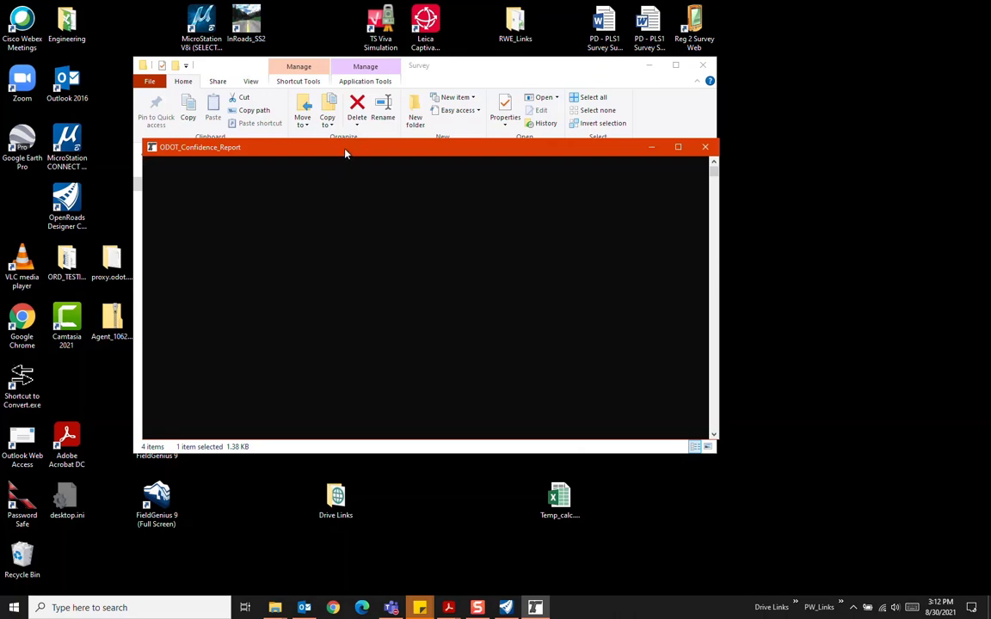
pyautogui.moveTo(345, 153); pyautogui.dragTo(292, 39)
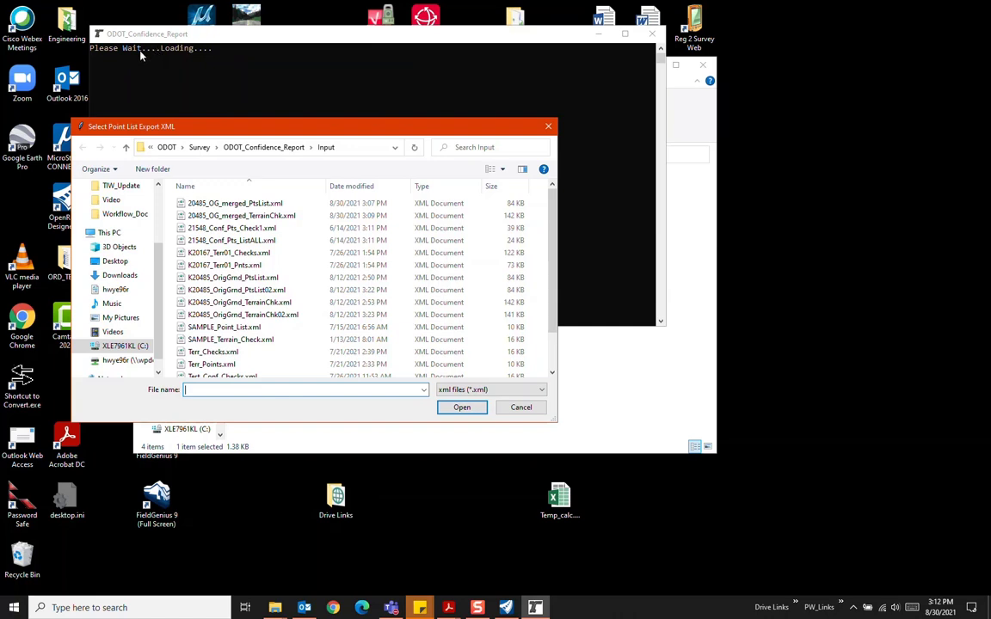
pyautogui.moveTo(184, 133); pyautogui.dragTo(182, 103)
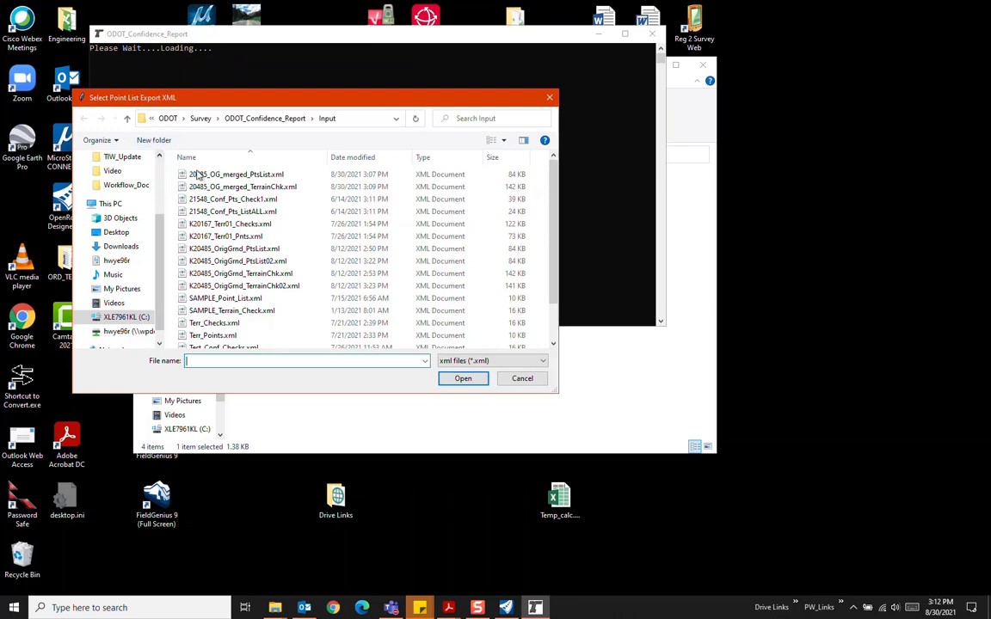
pyautogui.click(260, 176)
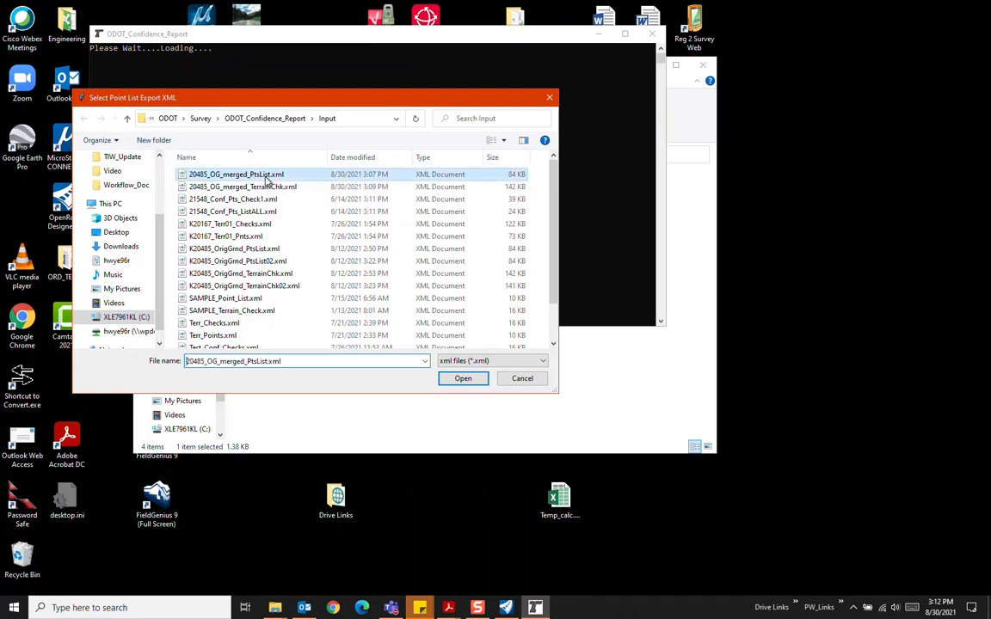
pyautogui.click(464, 379)
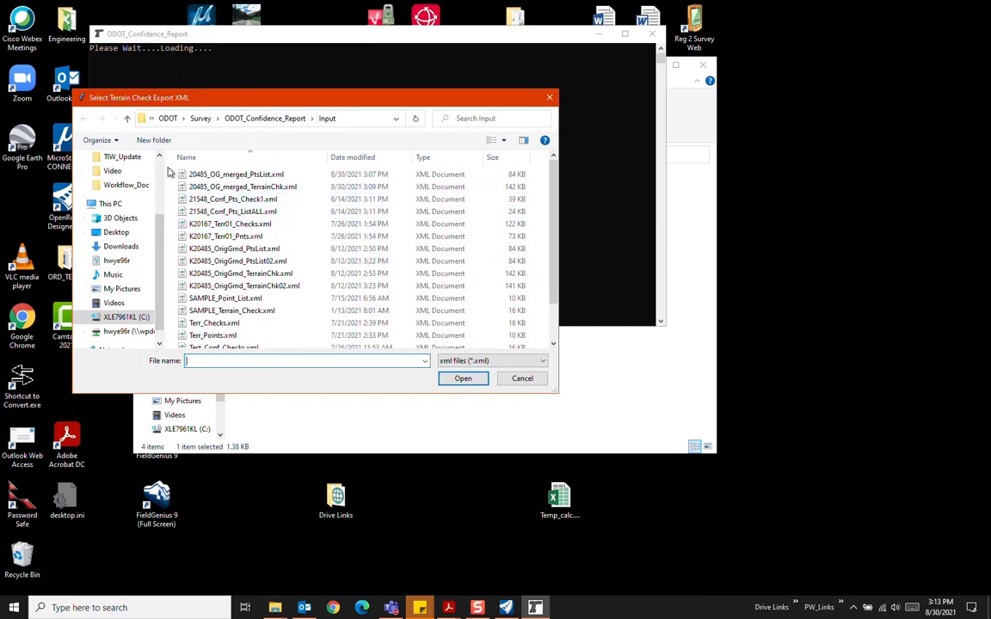
# Step: Load 20485_OG_merged_TerrainChk.xml as the terrain check export and accept the Output folder as the report destination
pyautogui.click(269, 187)
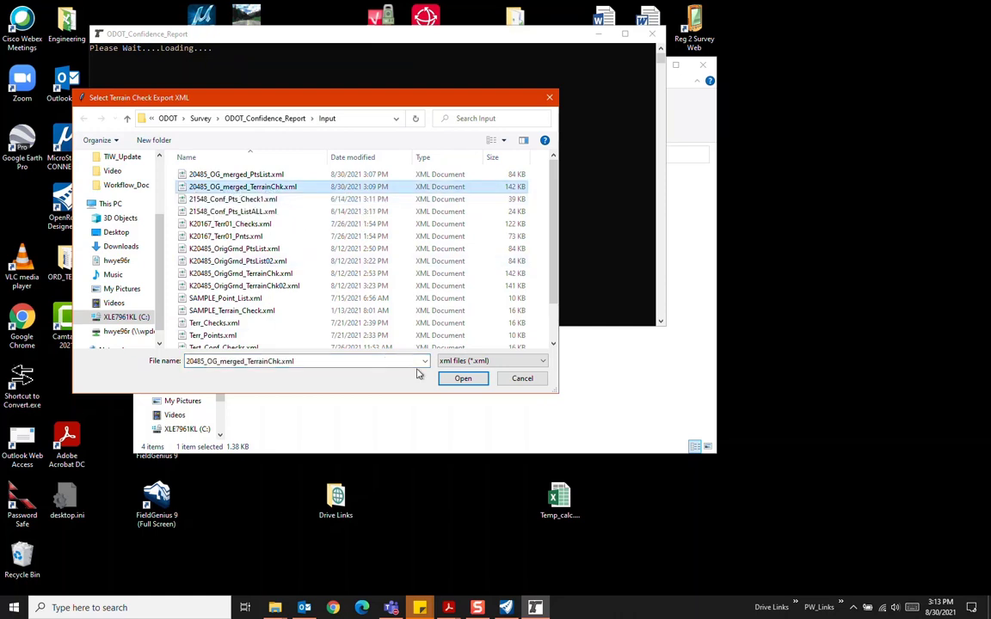
pyautogui.click(471, 380)
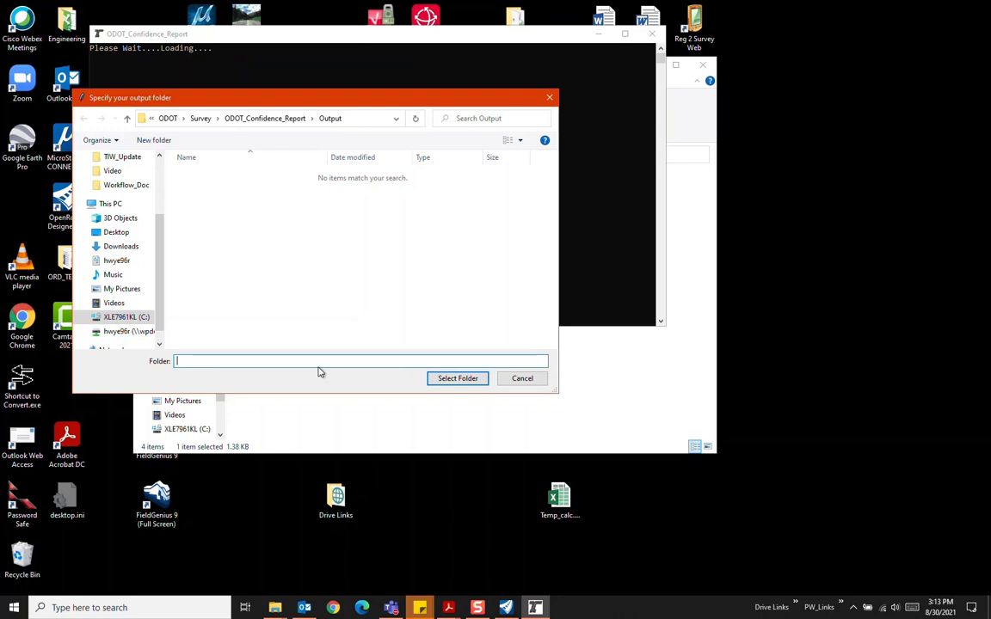
pyautogui.click(450, 380)
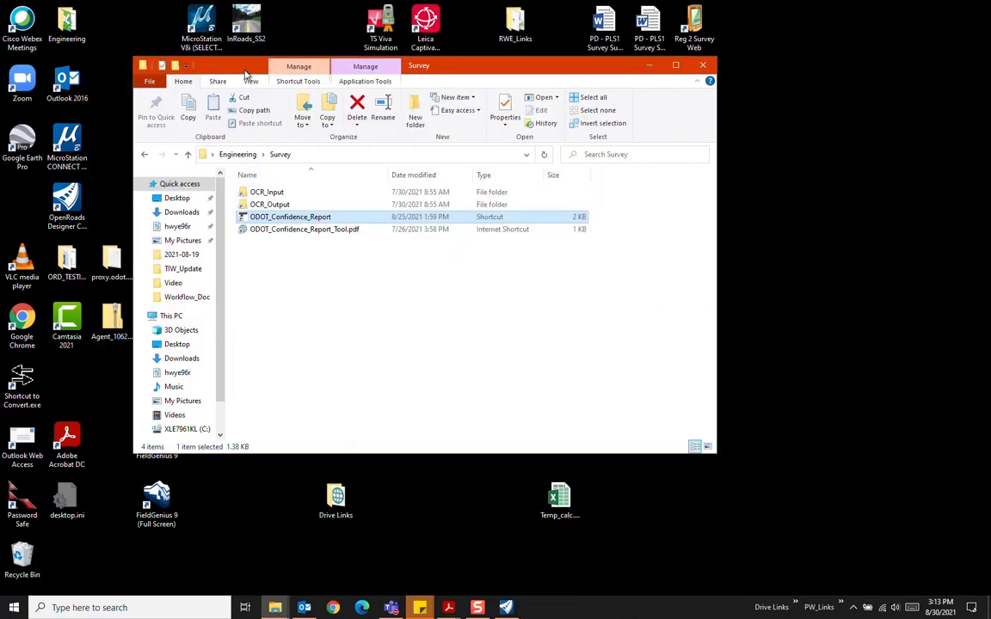
# Step: Open the OCR_Output folder, sort its files by newest modification date, and select ConfPnt_Processed.txt and ODOT_Surface_Check_Report.pdf
pyautogui.moveTo(235, 72); pyautogui.dragTo(307, 100)
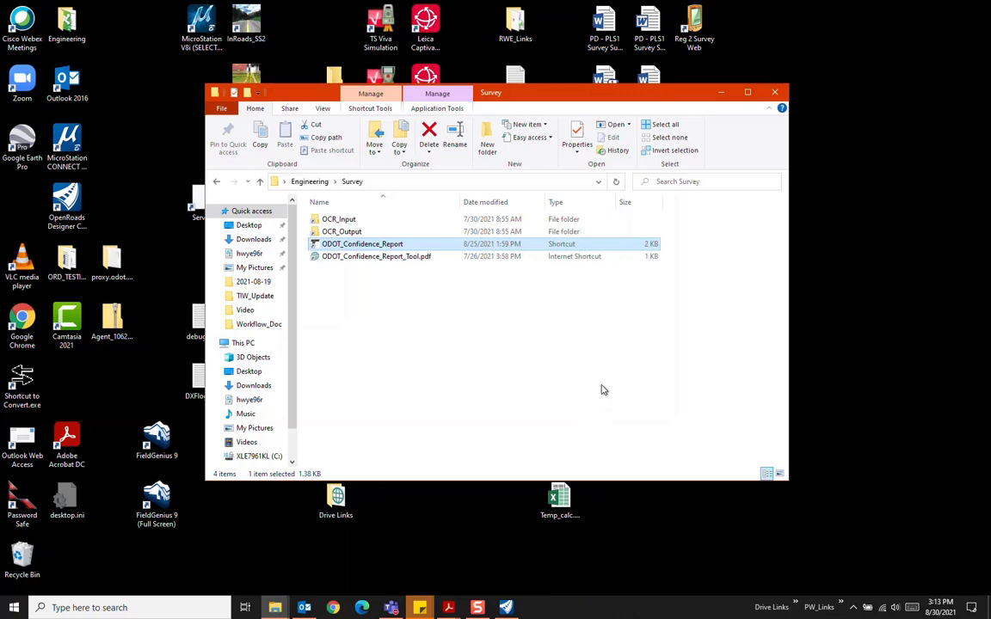
pyautogui.doubleClick(344, 232)
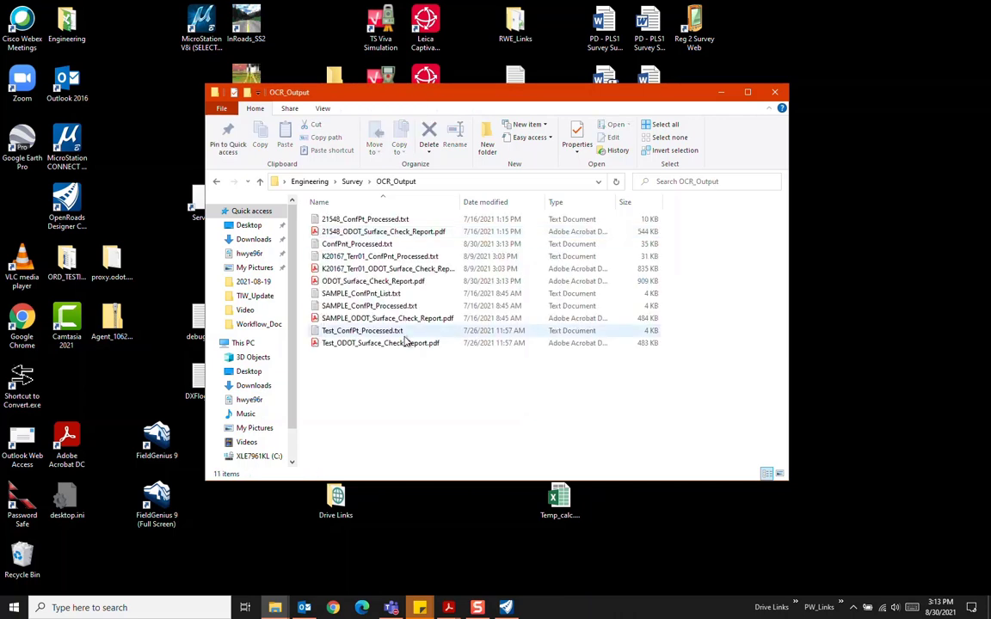
pyautogui.click(492, 203)
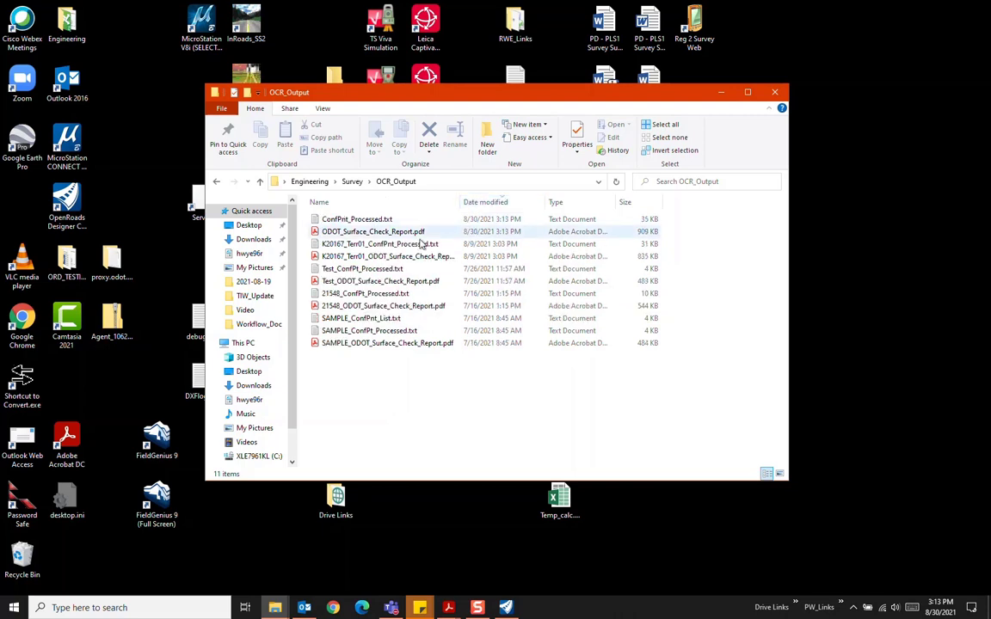
pyautogui.click(339, 221)
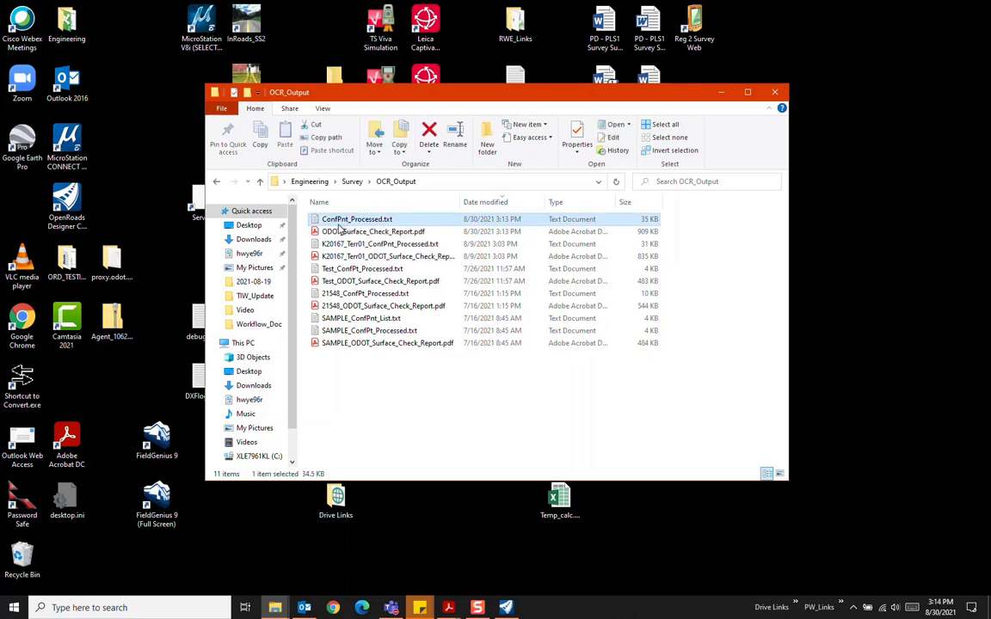
pyautogui.keyDown('shift'); pyautogui.click(340, 233); pyautogui.keyUp('shift')
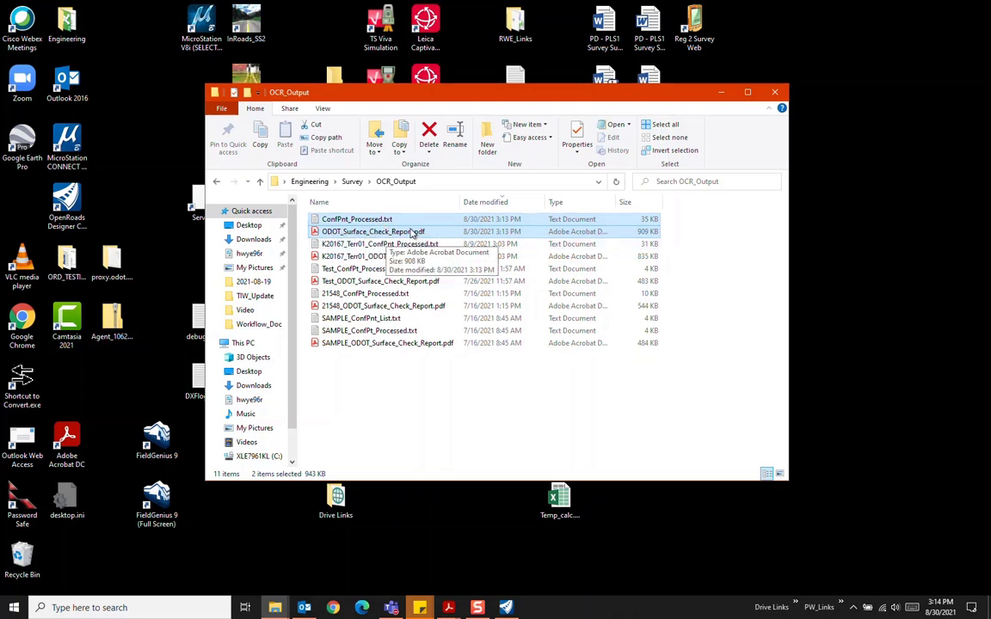
# Step: Open ConfPnt_Processed.txt in Notepad++, review the point lines with their TMELEV and TMDELTA attributes, and close the editor
pyautogui.rightClick(368, 222)
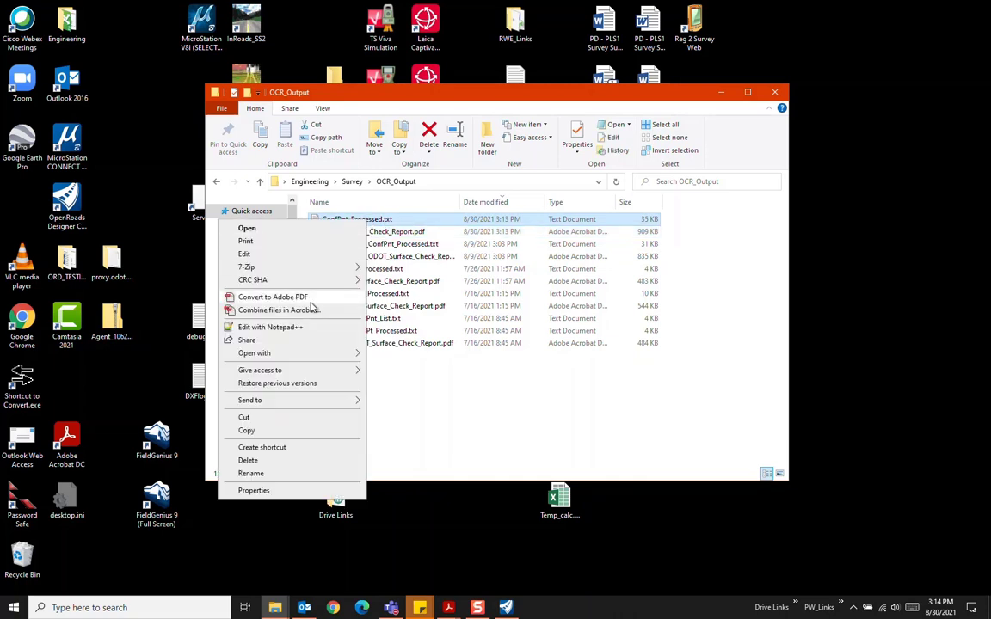
pyautogui.click(301, 326)
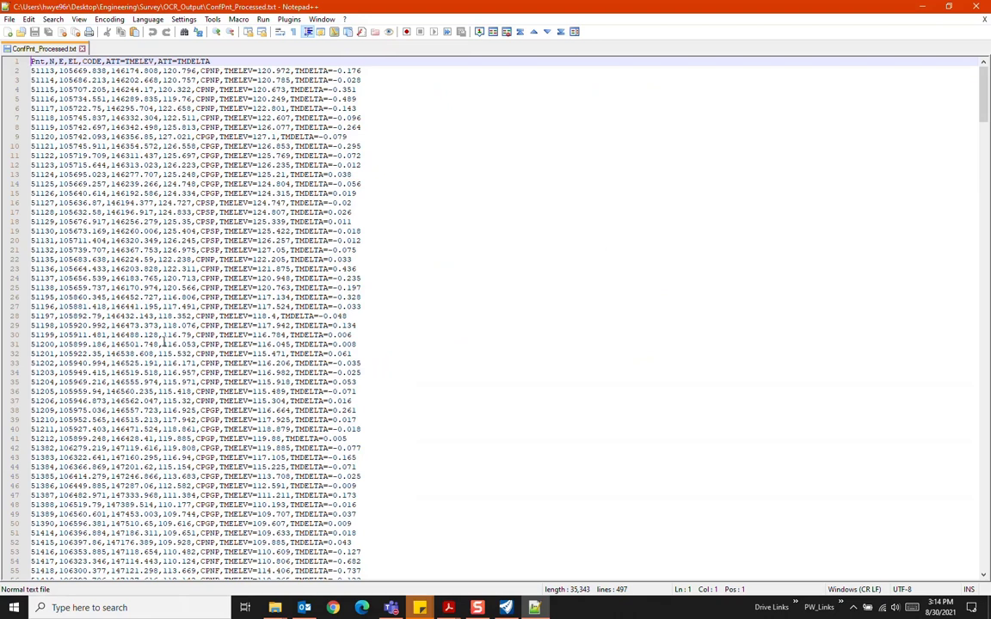
pyautogui.scroll(-6, 160, 250)
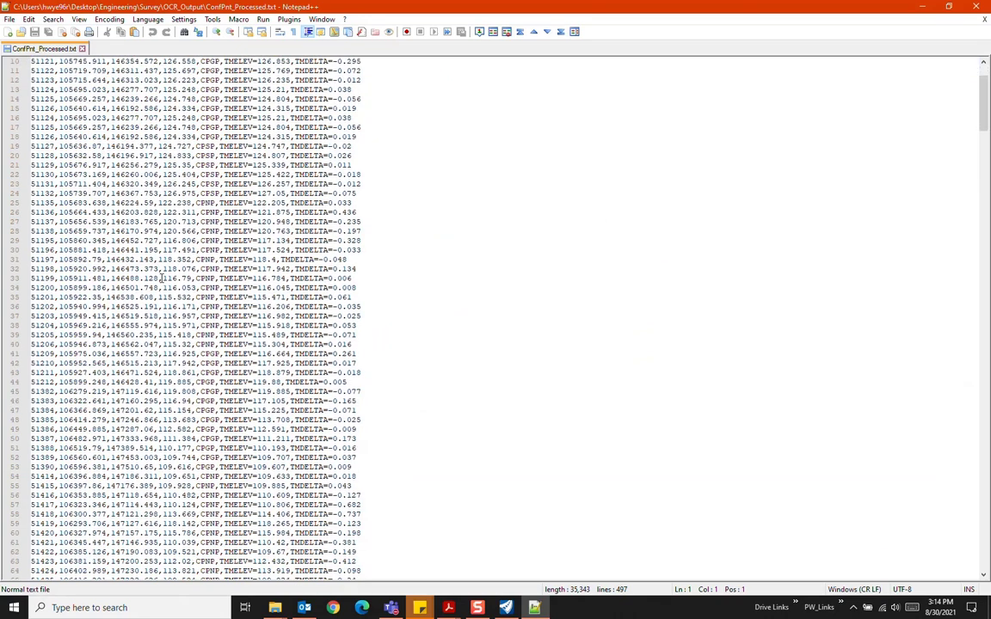
pyautogui.scroll(-5, 207, 272)
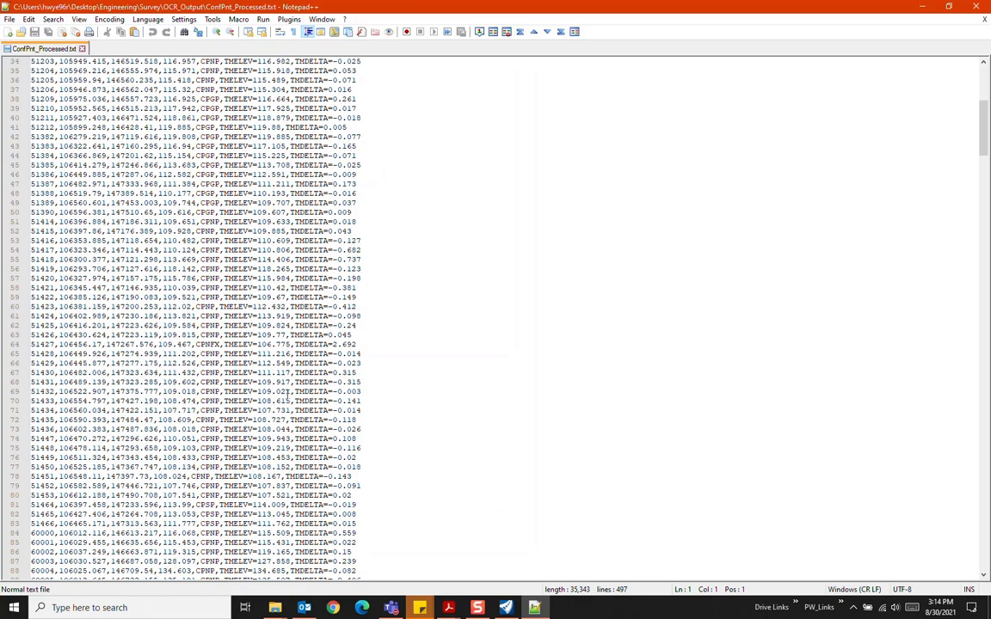
pyautogui.scroll(11, 288, 394)
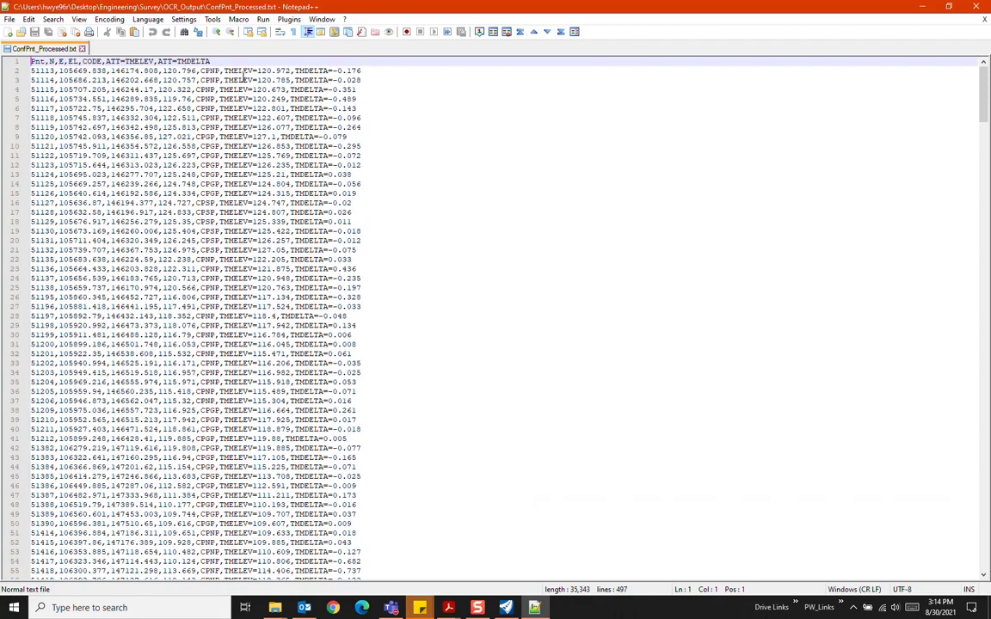
pyautogui.moveTo(223, 71); pyautogui.dragTo(352, 71)
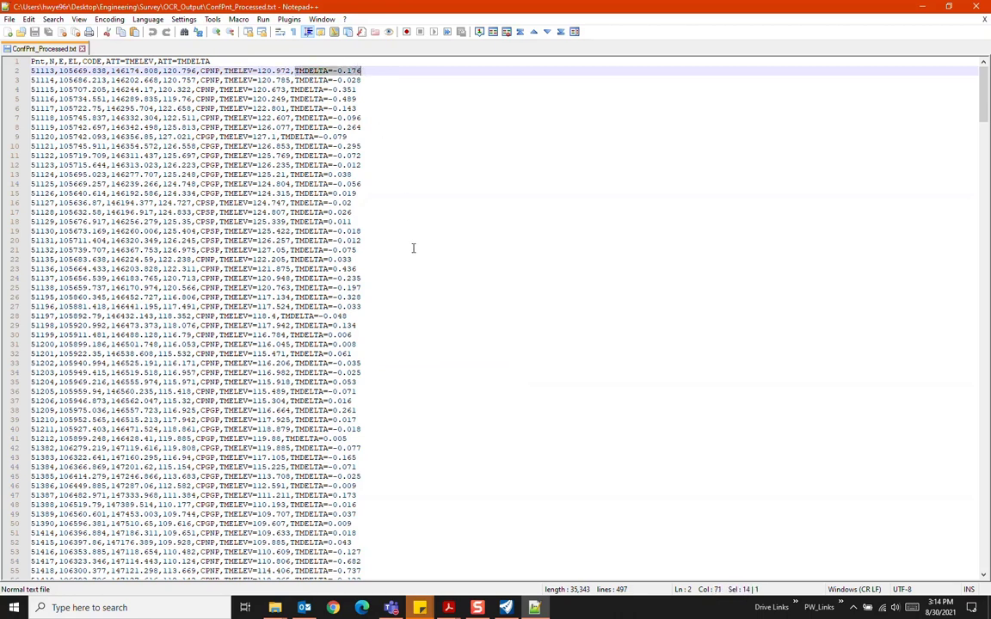
pyautogui.click(978, 9)
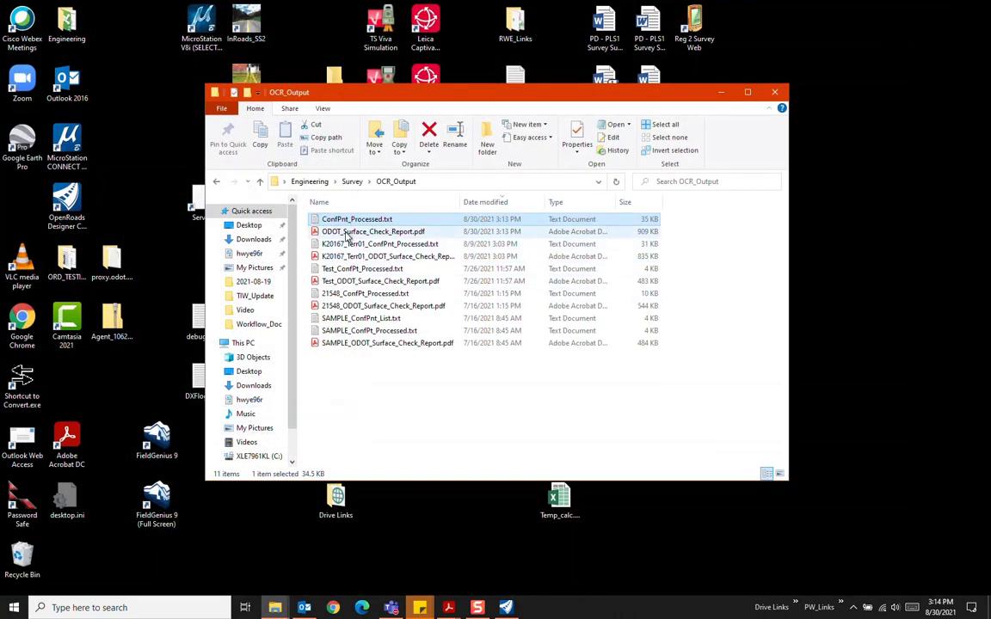
# Step: Open ODOT_Surface_Check_Report.pdf in Adobe Acrobat and examine the input file paths and the summary table by point class
pyautogui.click(348, 233)
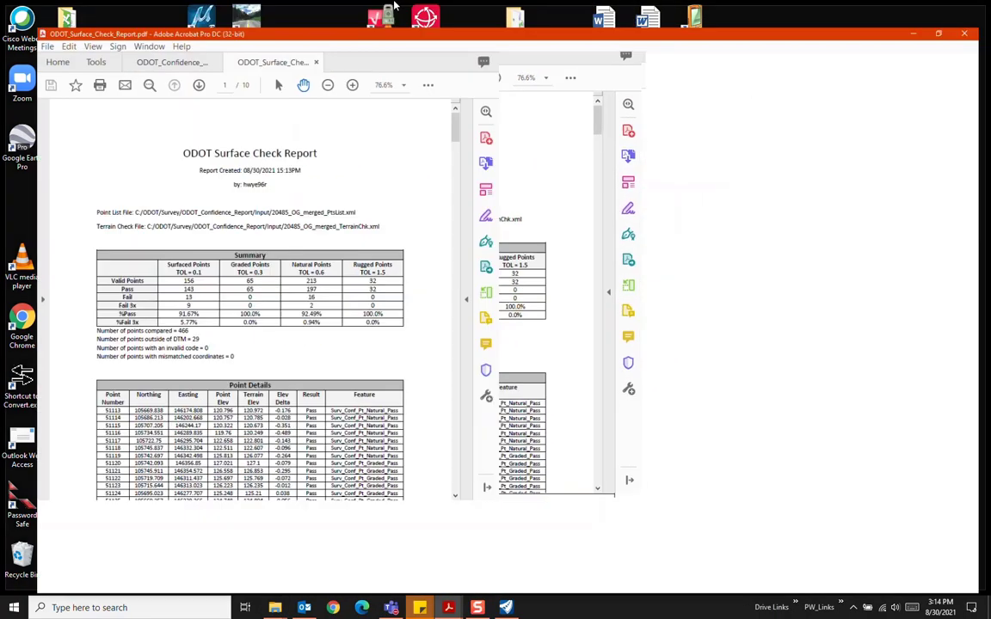
pyautogui.scroll(-3, 426, 261)
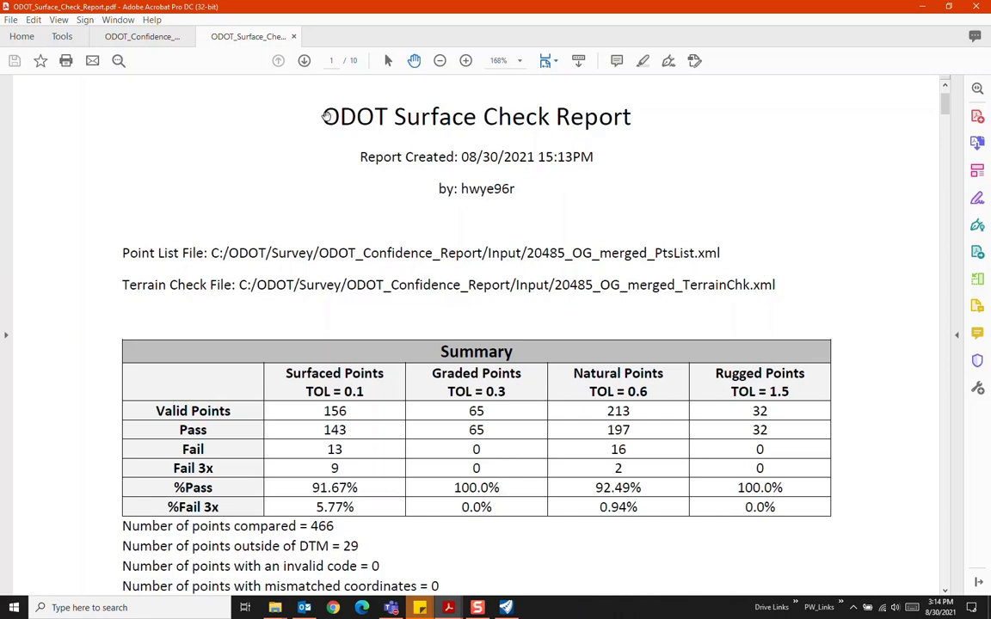
pyautogui.scroll(-2, 390, 217)
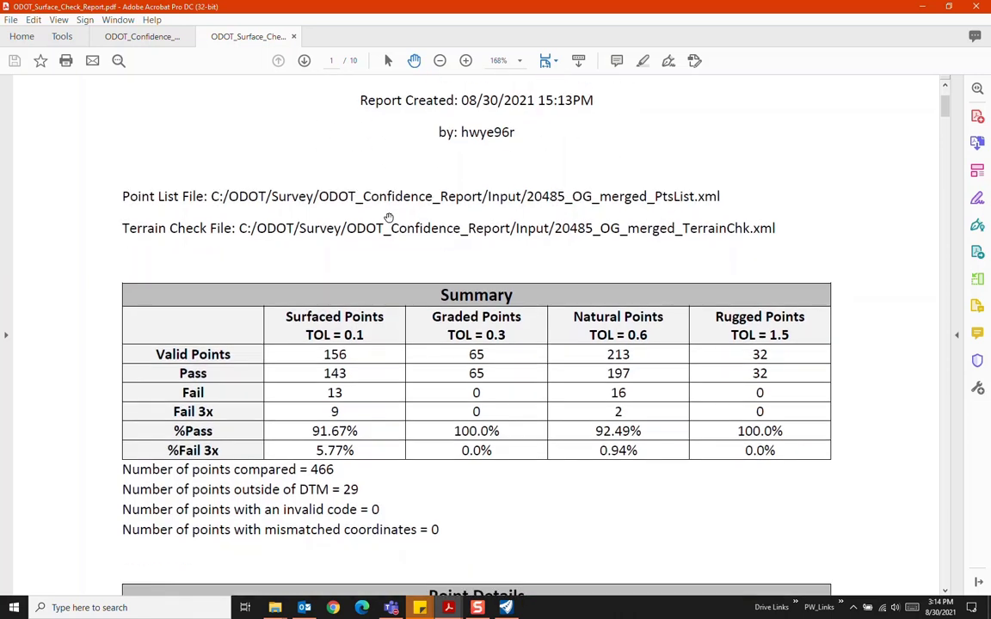
pyautogui.scroll(-4, 390, 217)
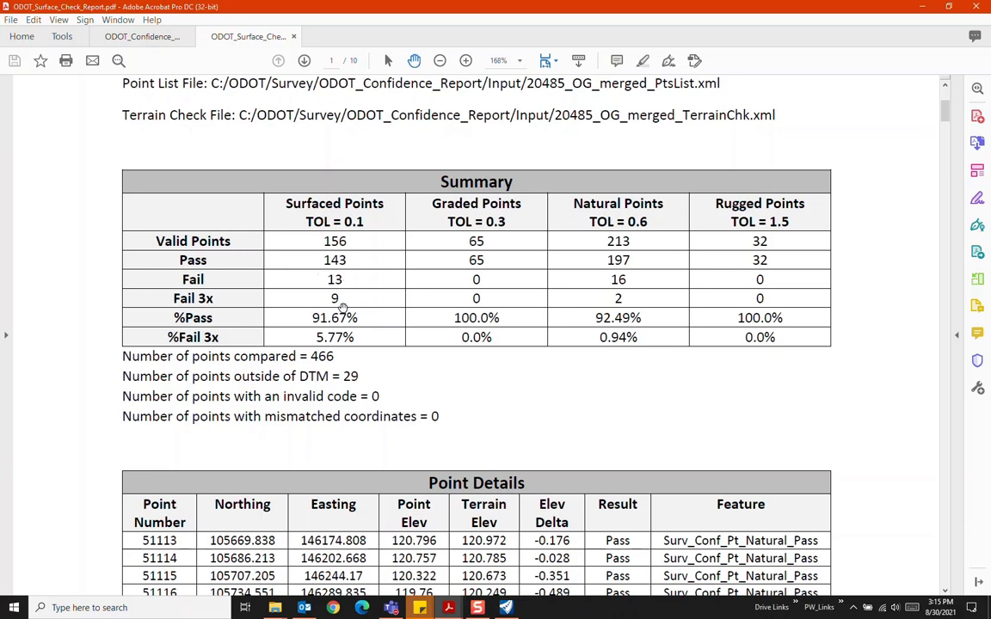
# Step: Review the report's Point Details table for pass, fail and Fail3X results, through to the Points Outside of DTM list
pyautogui.scroll(-5, 342, 308)
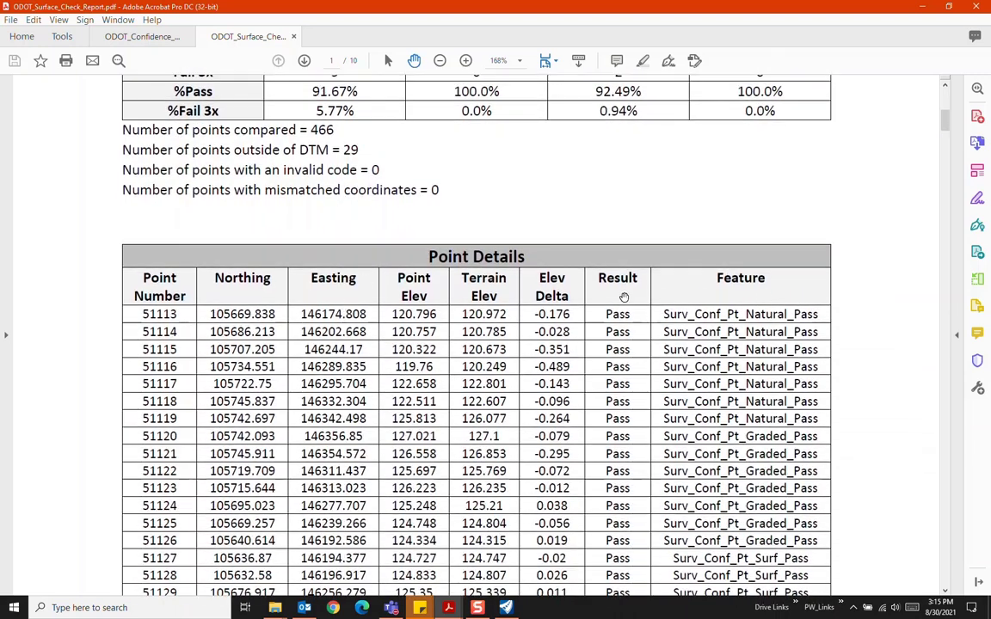
pyautogui.scroll(-5, 624, 297)
pyautogui.scroll(-4, 319, 317)
pyautogui.scroll(-15, 319, 316)
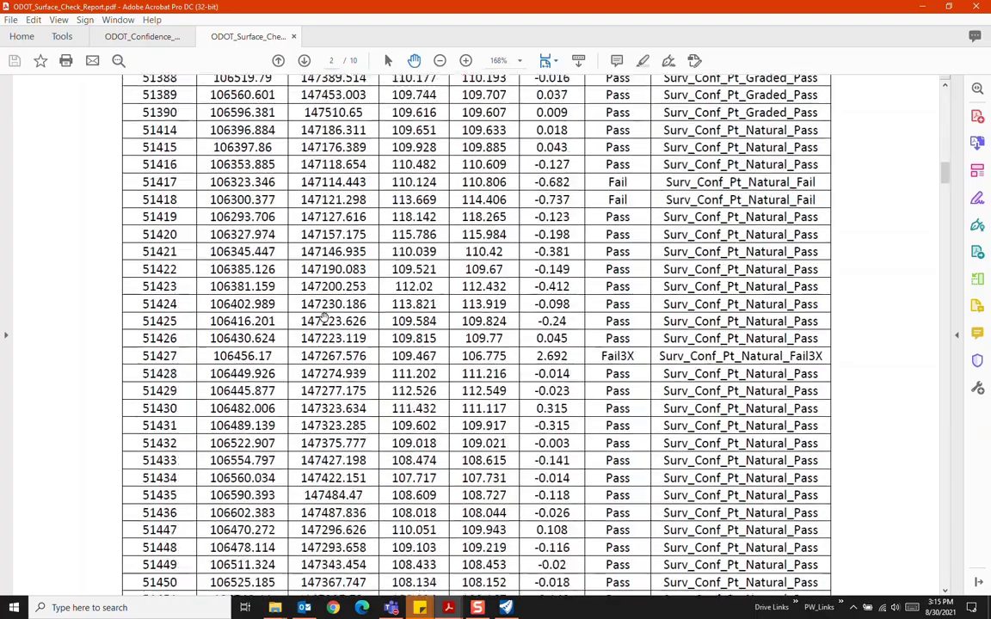
pyautogui.scroll(-20, 585, 347)
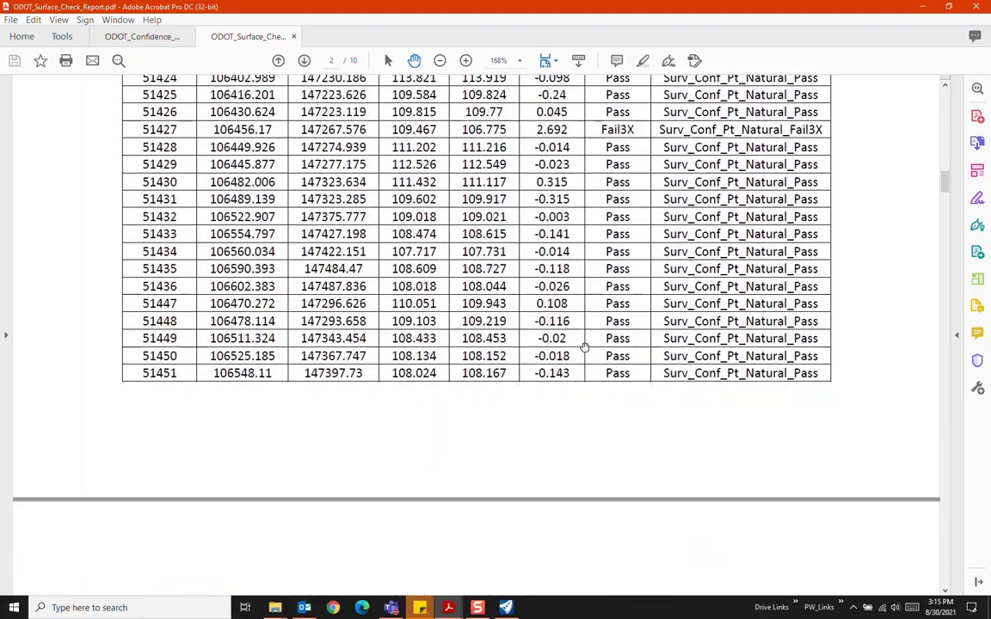
pyautogui.scroll(-20, 585, 347)
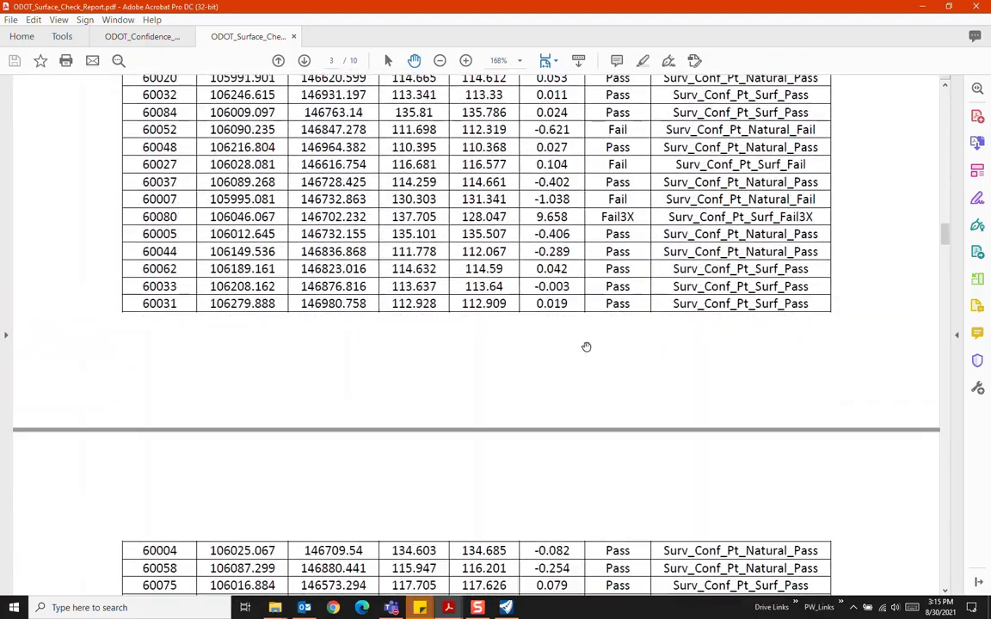
pyautogui.scroll(-20, 585, 346)
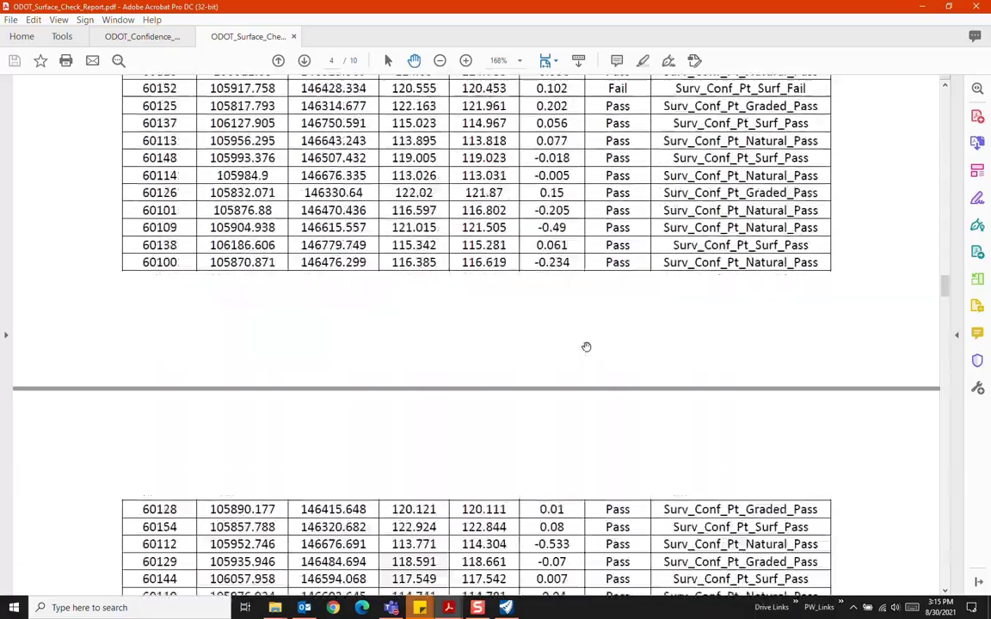
pyautogui.scroll(-20, 585, 346)
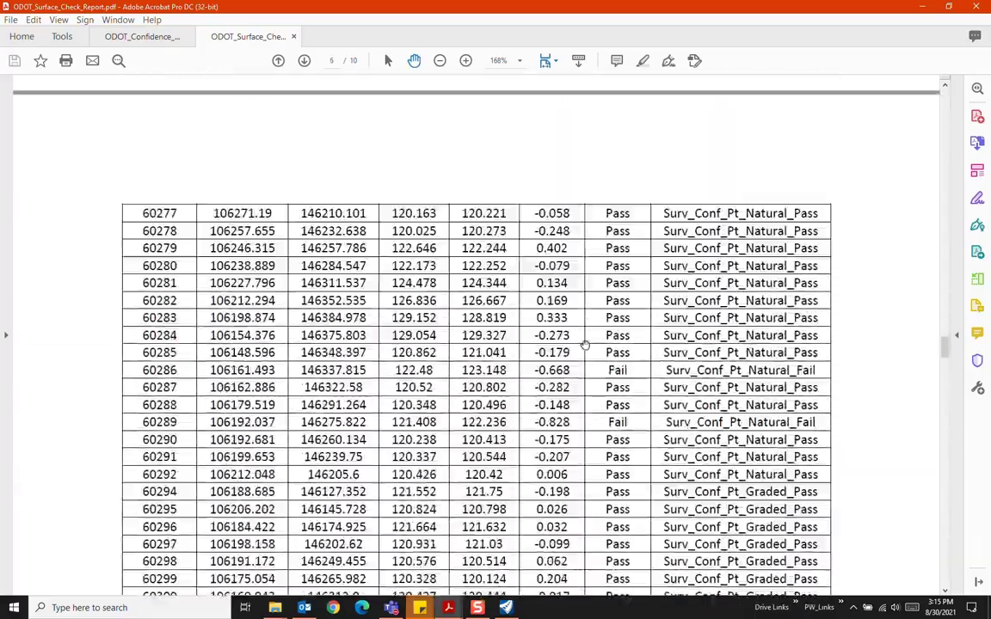
pyautogui.scroll(-20, 585, 344)
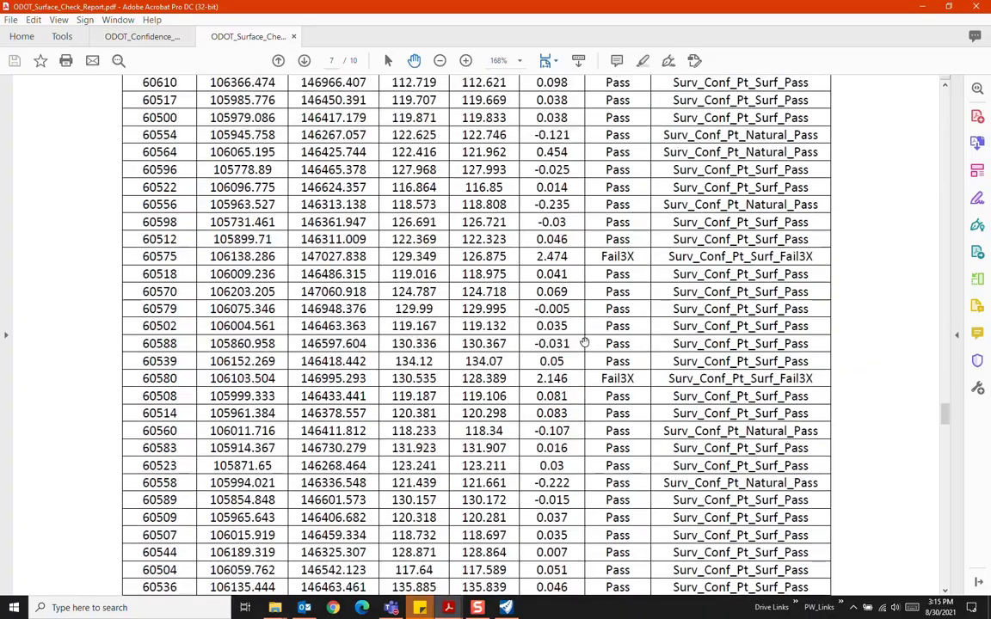
pyautogui.scroll(-20, 585, 343)
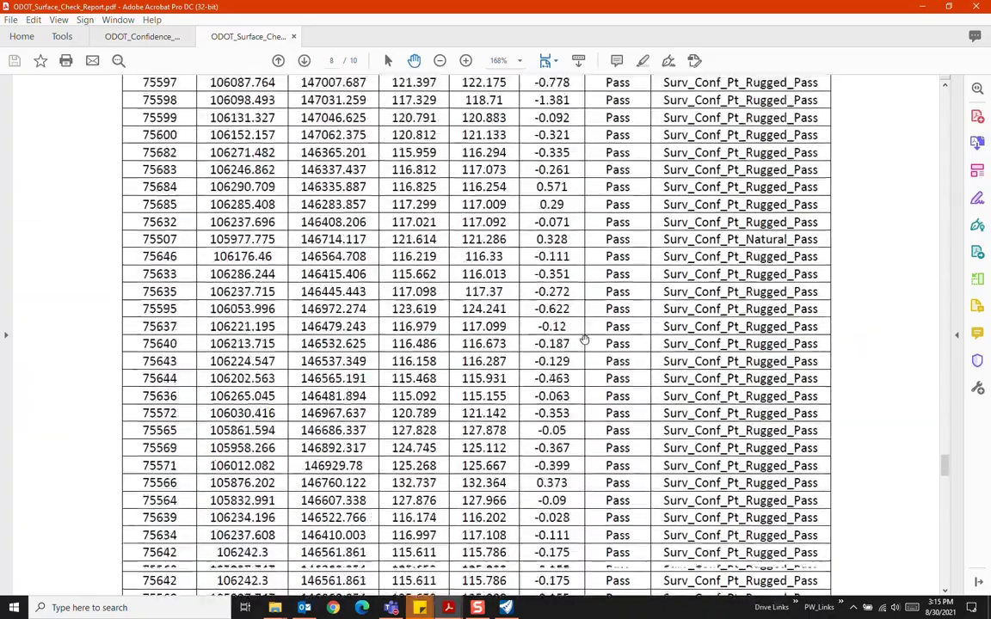
pyautogui.scroll(-20, 584, 338)
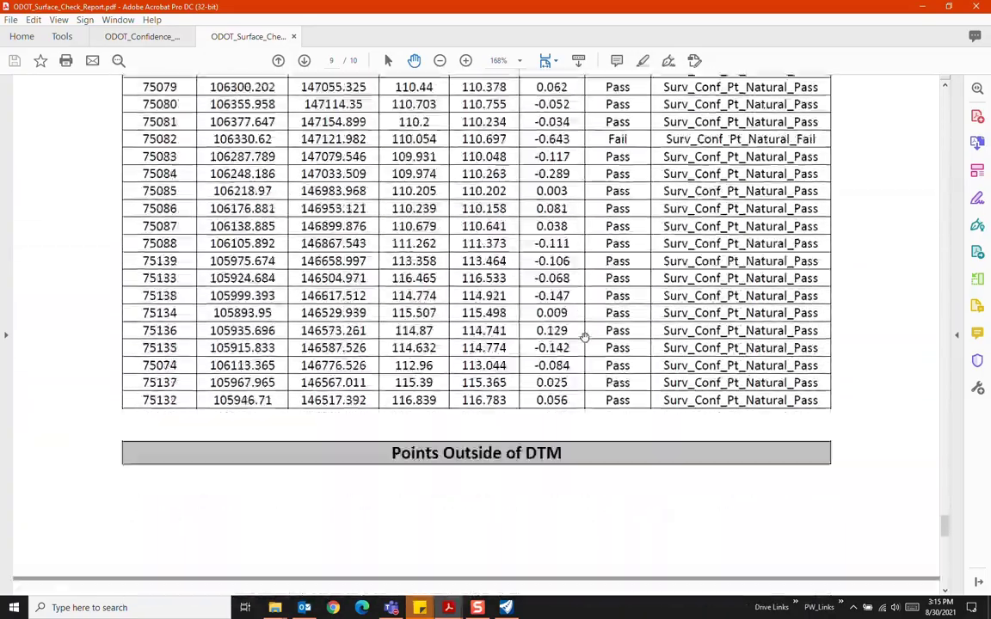
pyautogui.scroll(-1, 584, 337)
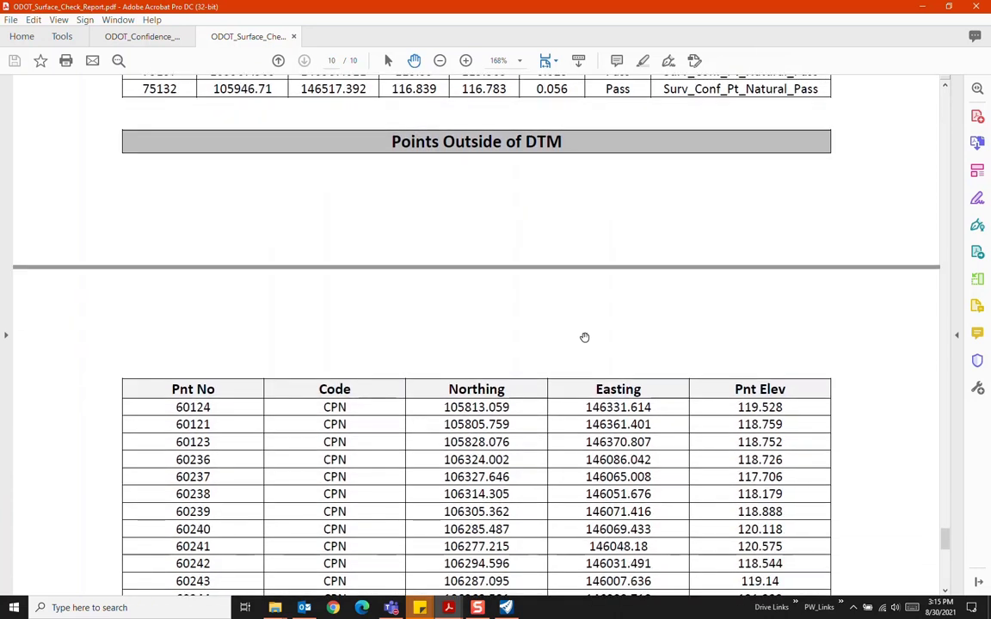
pyautogui.scroll(-2, 215, 295)
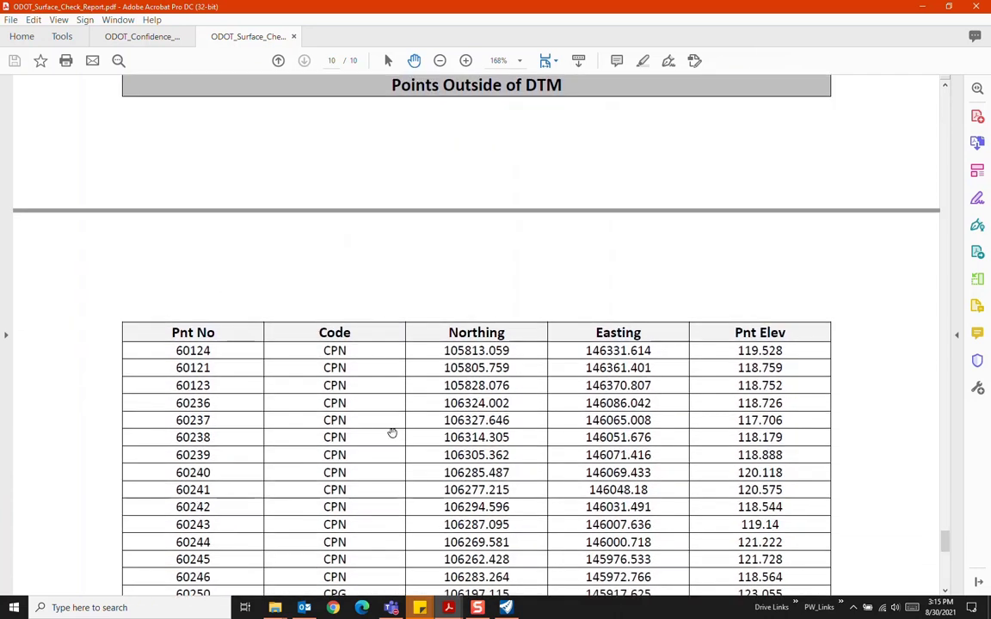
# Step: Review the report's Points Outside of DTM table through to the Points With Invalid Code section
pyautogui.scroll(-8, 392, 431)
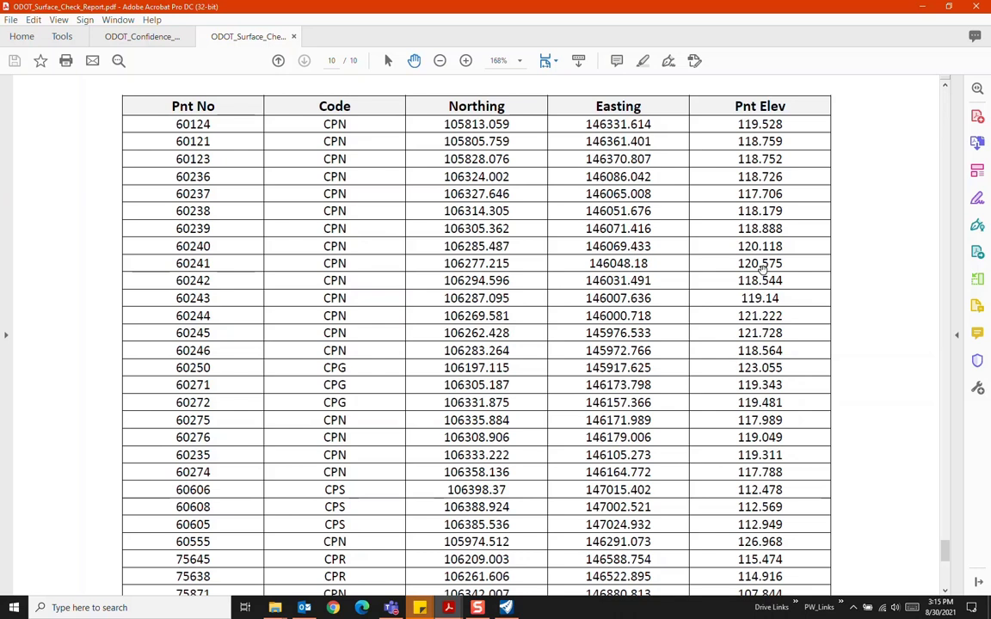
pyautogui.scroll(-1, 311, 276)
pyautogui.scroll(-3, 311, 275)
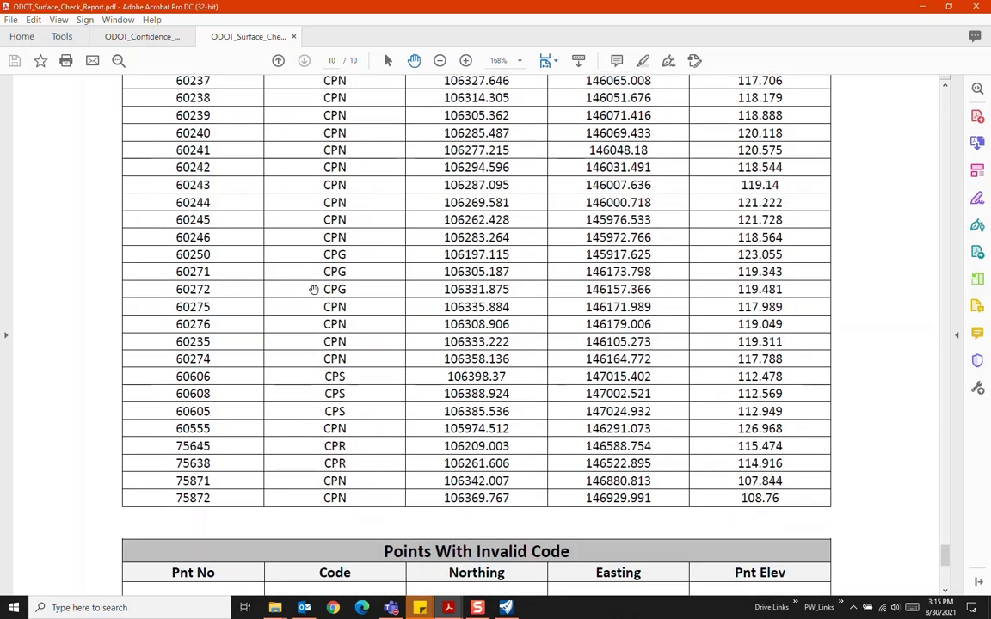
pyautogui.scroll(-7, 312, 309)
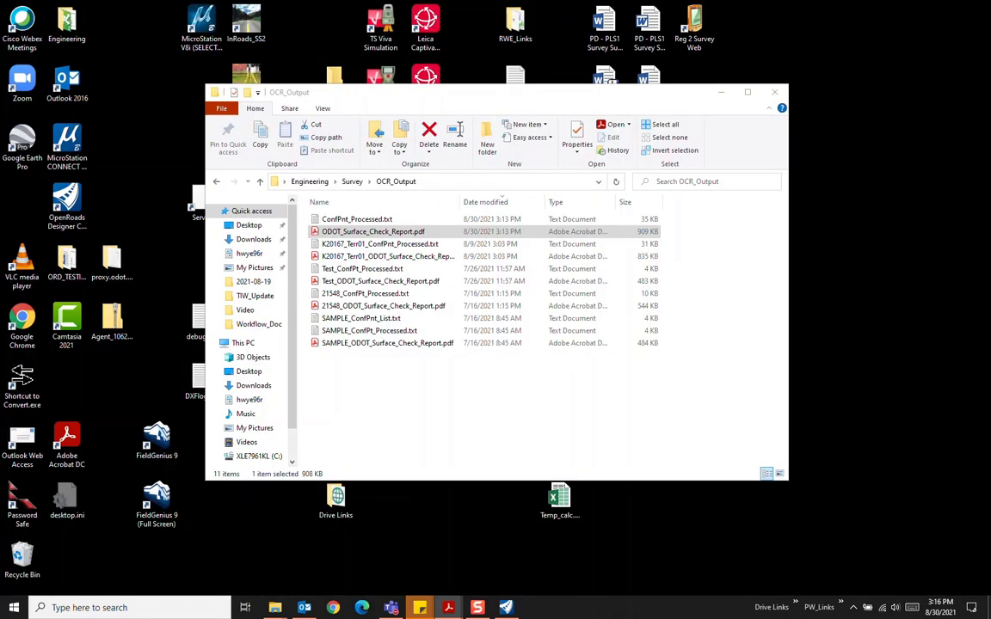
# Step: Move ConfPnt_Processed.txt and ODOT_Surface_Check_Report.pdf from the OCR_Output folder into the project's Demo folder
pyautogui.keyDown('ctrl'); pyautogui.click(332, 221); pyautogui.keyUp('ctrl')
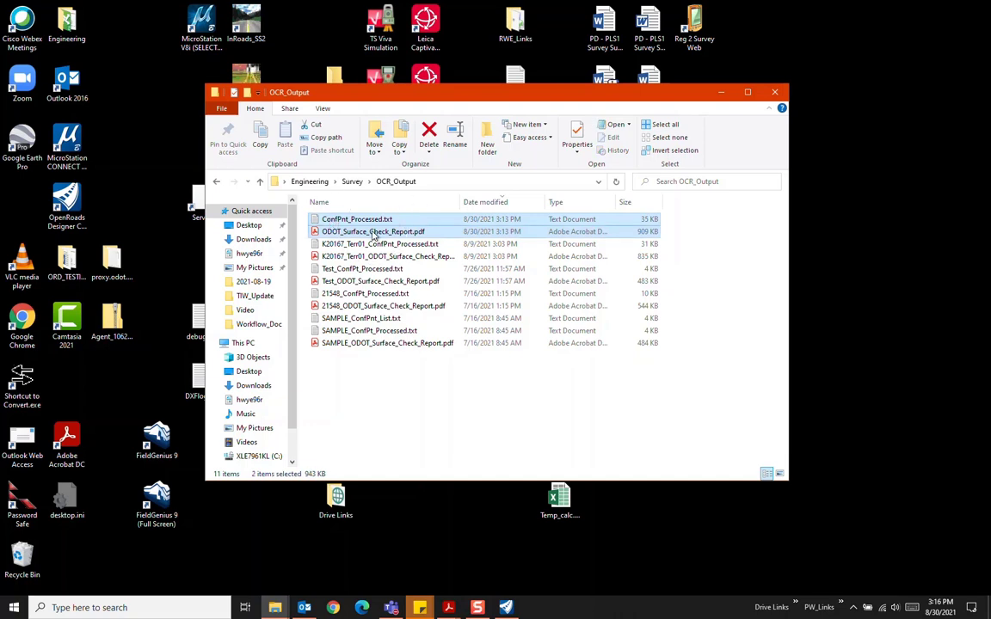
pyautogui.moveTo(430, 99); pyautogui.dragTo(572, 163)
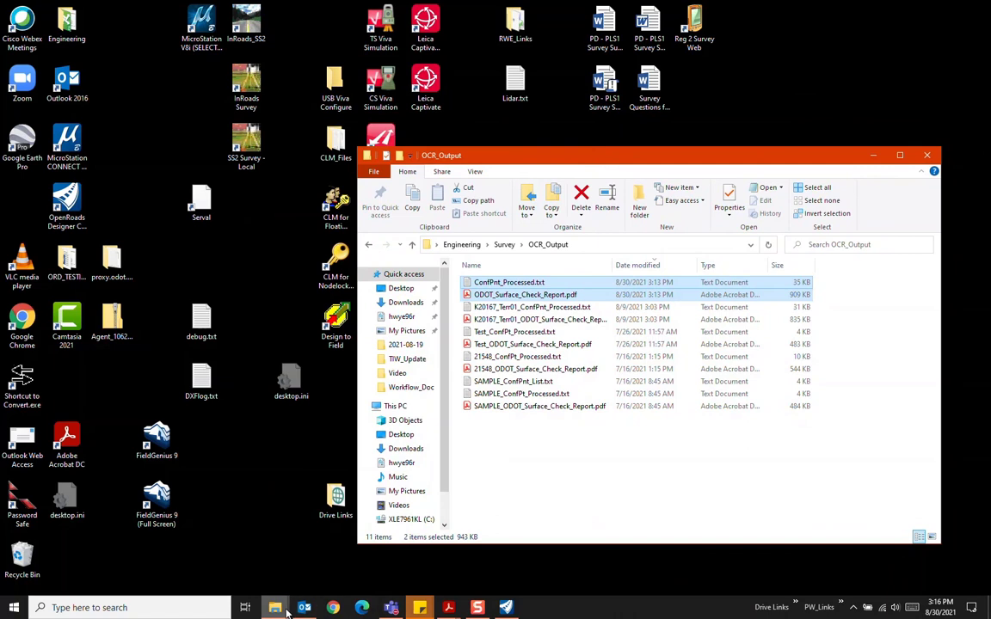
pyautogui.click(276, 609)
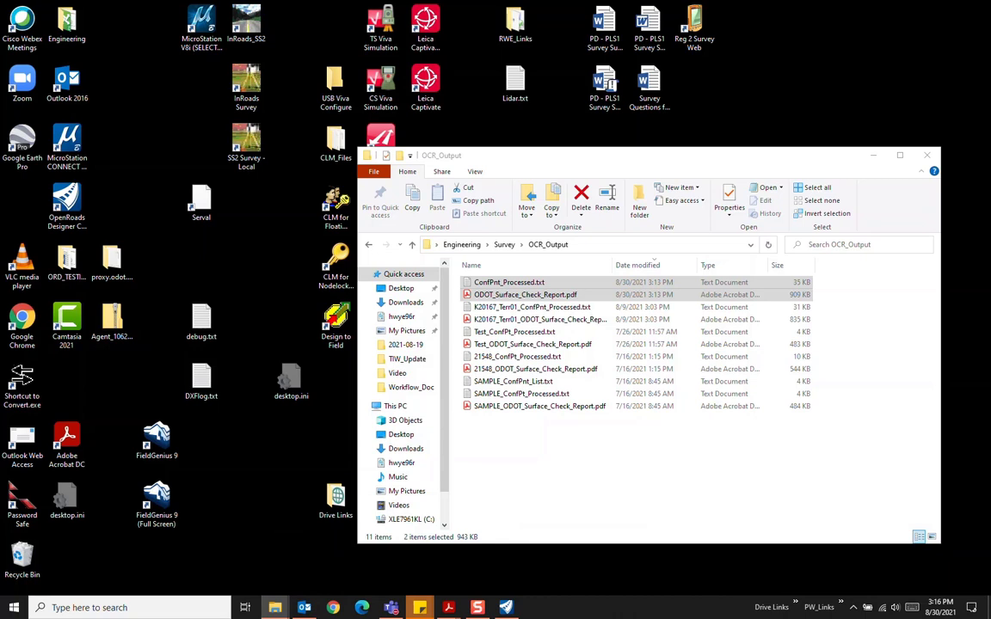
pyautogui.moveTo(989, 162); pyautogui.dragTo(237, 35)
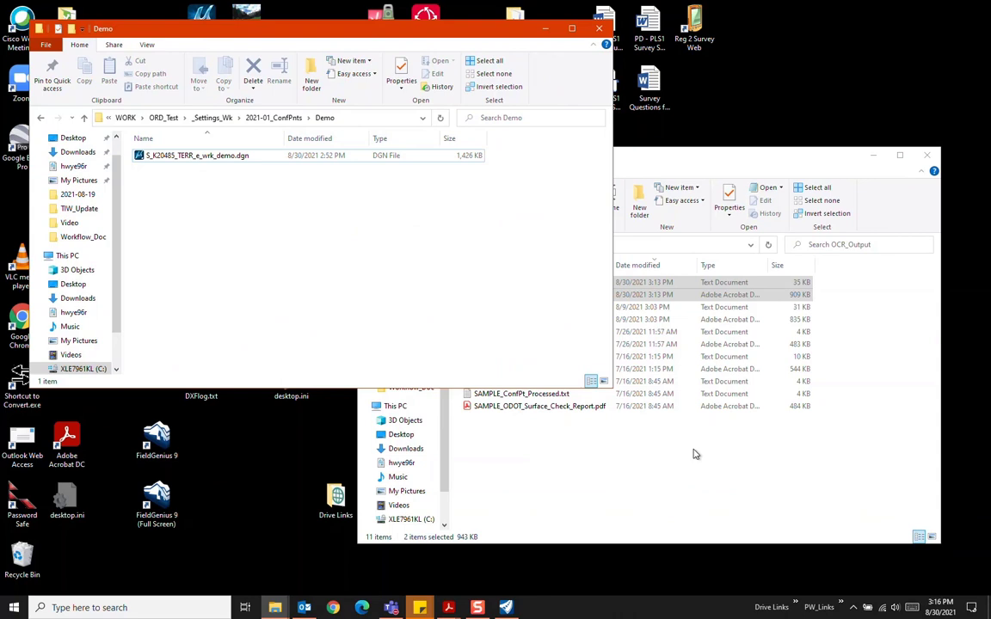
pyautogui.click(626, 416)
pyautogui.keyDown('shift'); pyautogui.click(519, 297); pyautogui.keyUp('shift')
pyautogui.moveTo(505, 286); pyautogui.dragTo(213, 255)
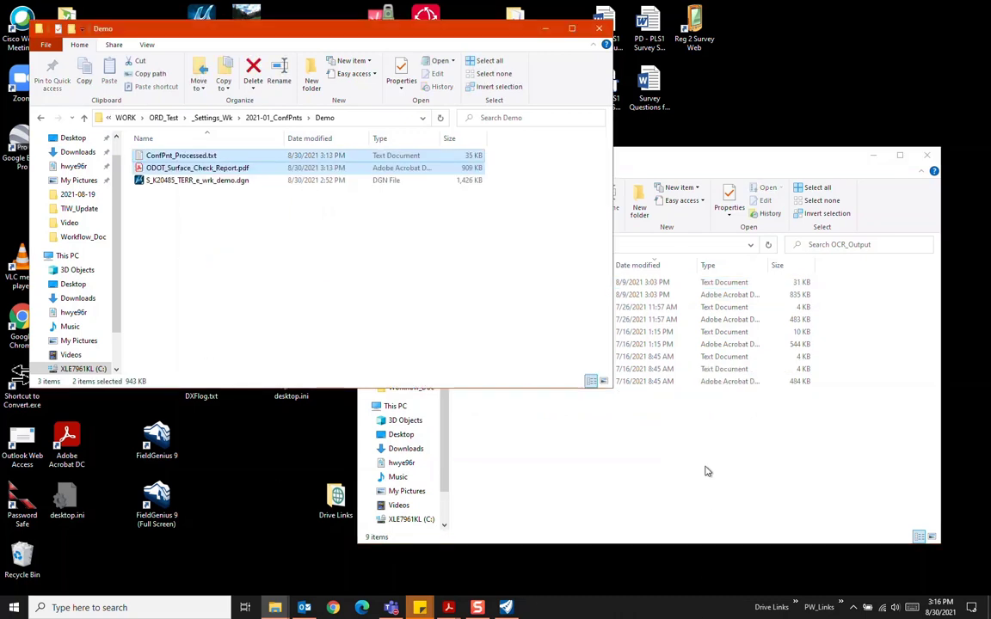
# Step: Rename ConfPnt_Processed.txt in the Demo folder as 20485_OG_merged_ConfPnt_Processed.txt
pyautogui.click(149, 158)
pyautogui.click(150, 158)
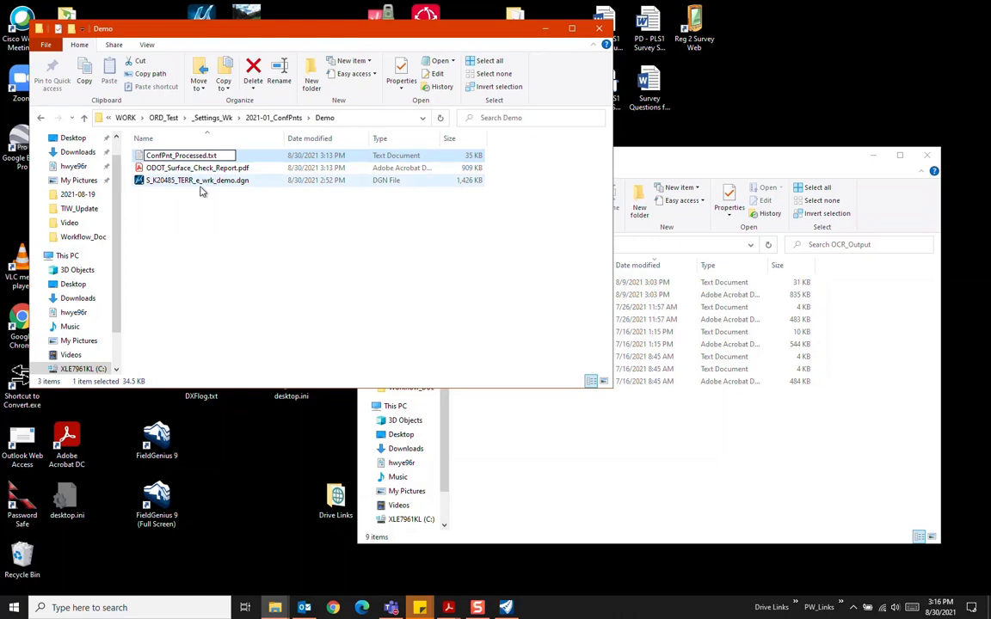
pyautogui.write('20485')
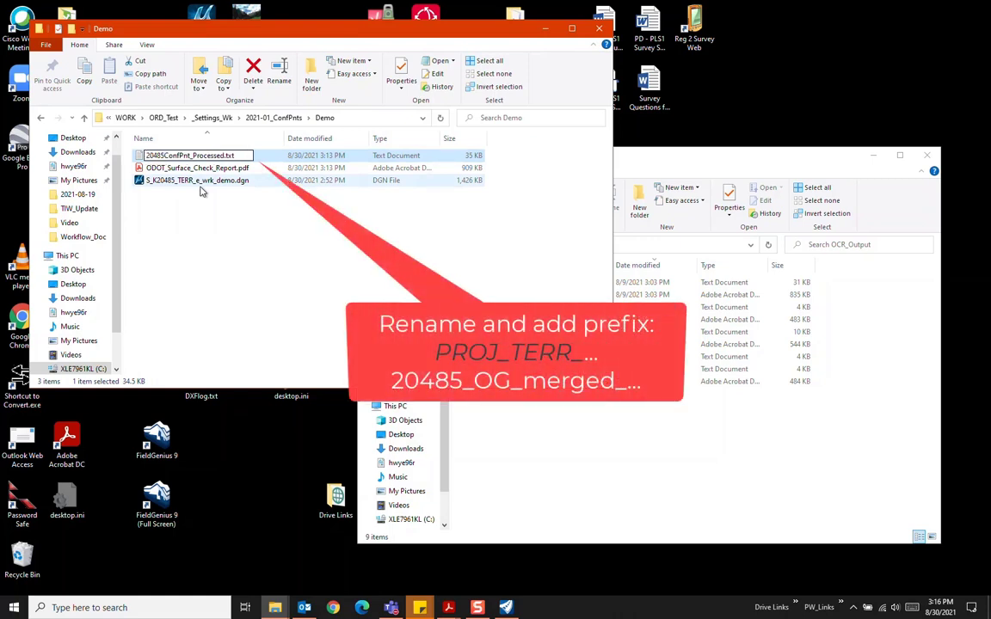
pyautogui.write('_')
pyautogui.write('OG')
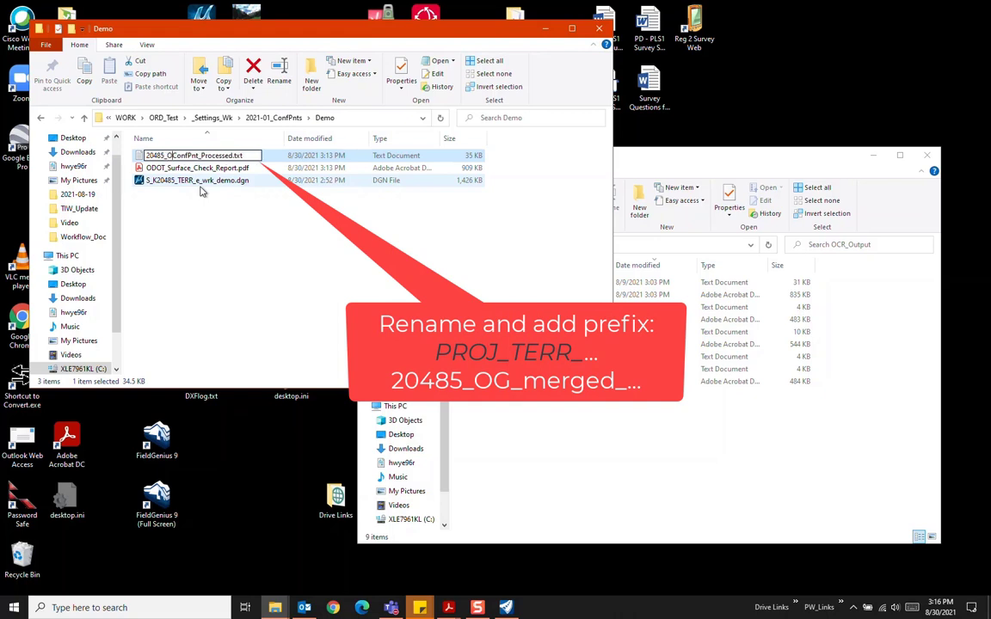
pyautogui.write('_merged')
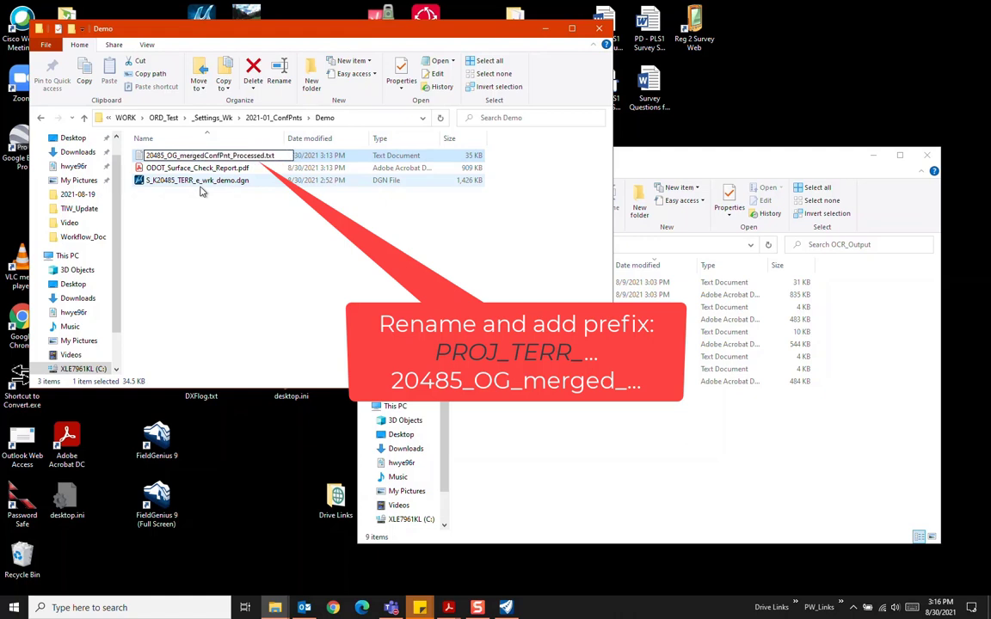
pyautogui.write('_')
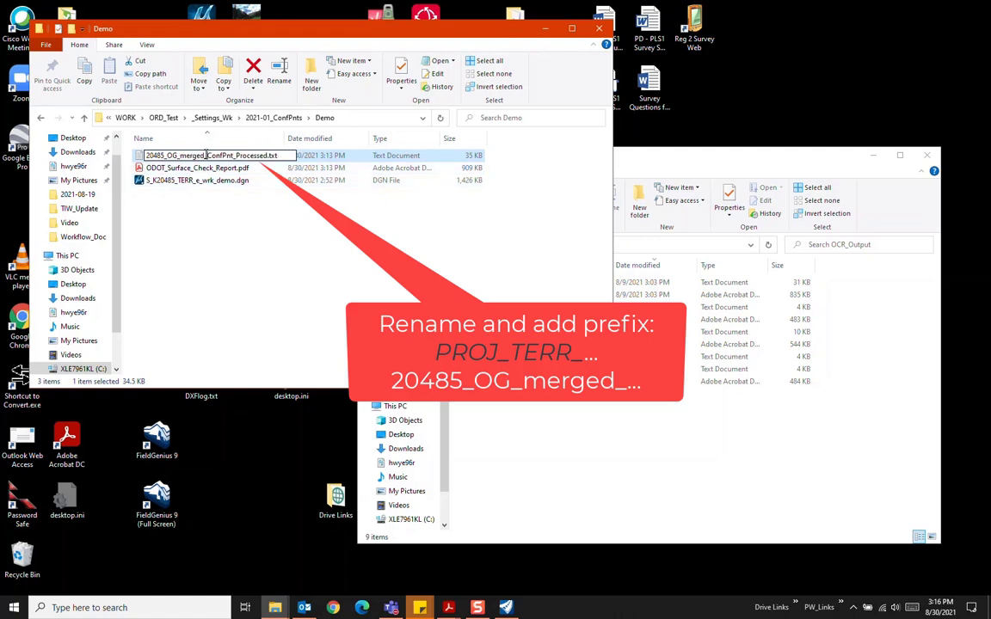
# Step: Copy the 20485_OG_merged_ prefix onto the name of ODOT_Surface_Check_Report.pdf and widen the Name column to show the full file names
pyautogui.moveTo(208, 155); pyautogui.dragTo(147, 151)
pyautogui.hotkey('ctrl', 'c')
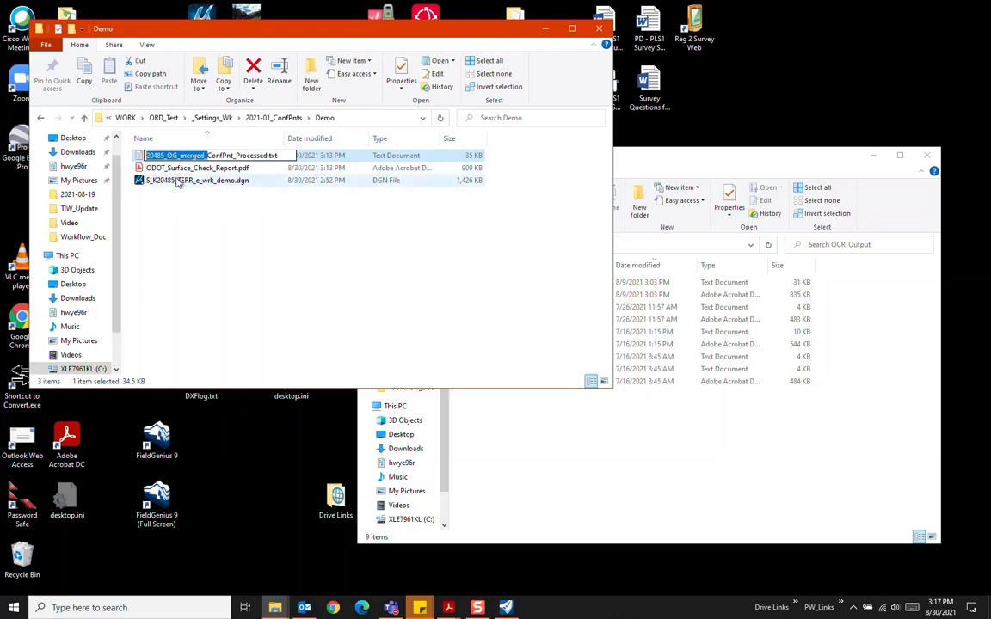
pyautogui.click(158, 169)
pyautogui.click(148, 170)
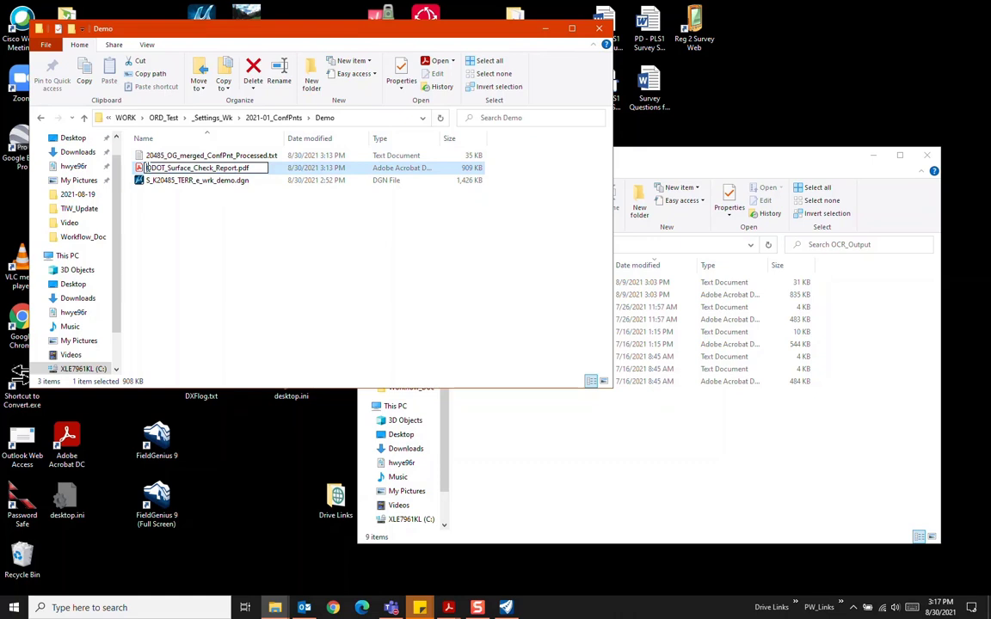
pyautogui.press('Home')
pyautogui.hotkey('ctrl', 'v')
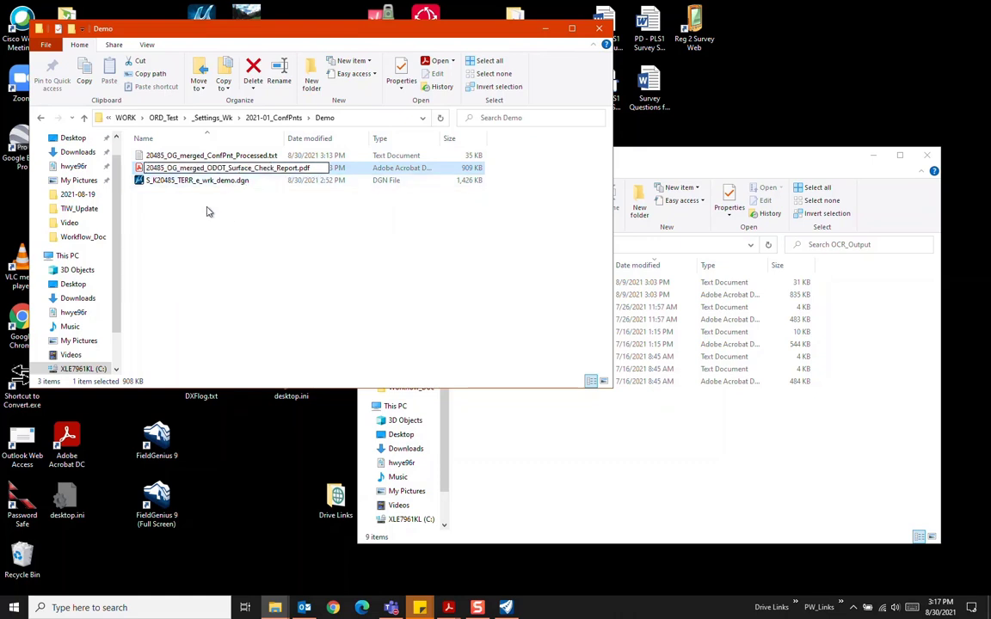
pyautogui.click(194, 207)
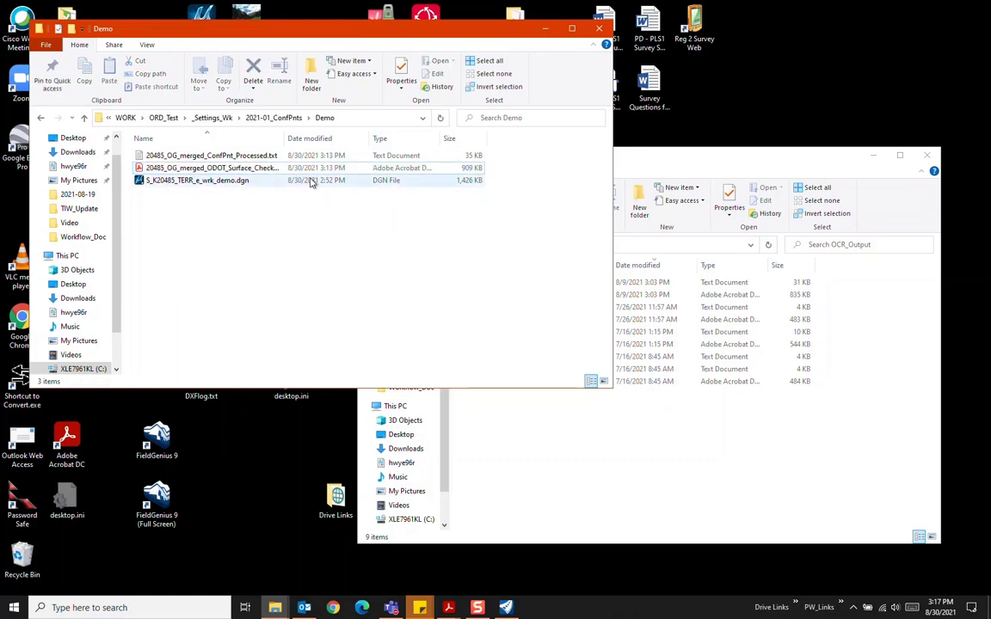
pyautogui.click(278, 138)
pyautogui.moveTo(284, 138); pyautogui.dragTo(342, 138)
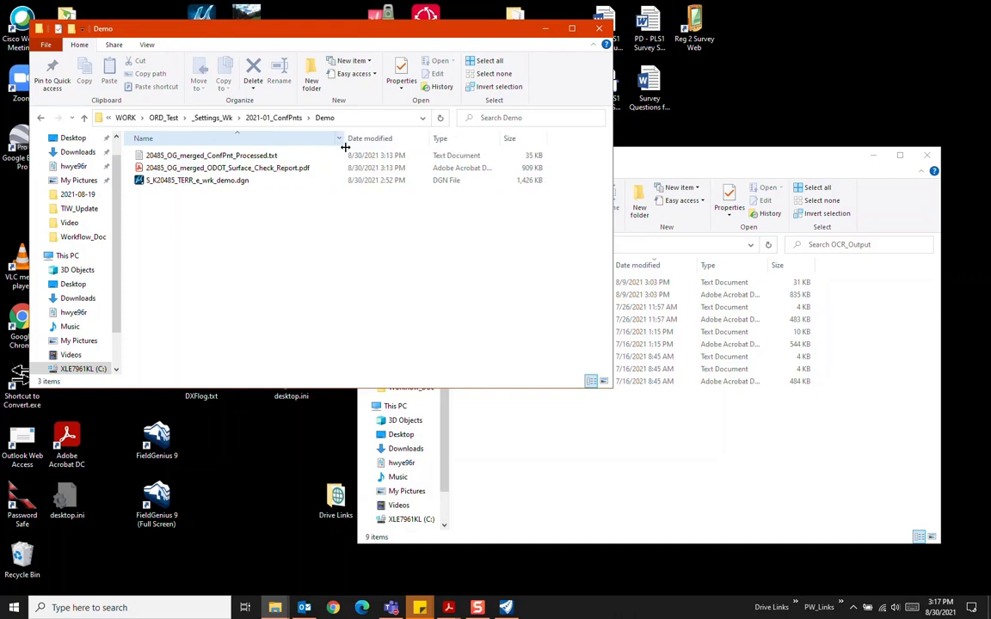
pyautogui.click(594, 418)
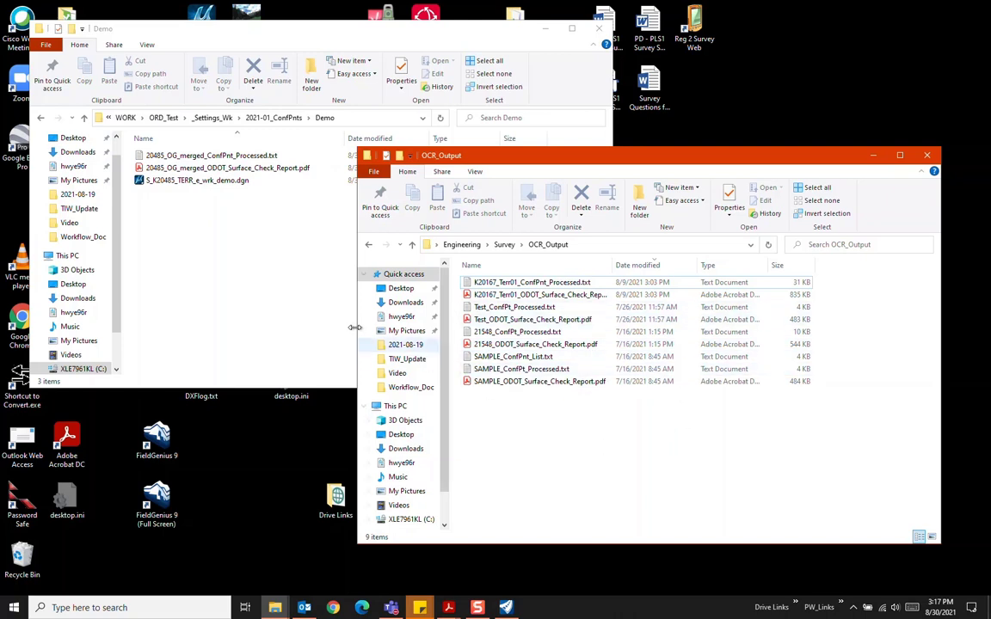
pyautogui.click(223, 255)
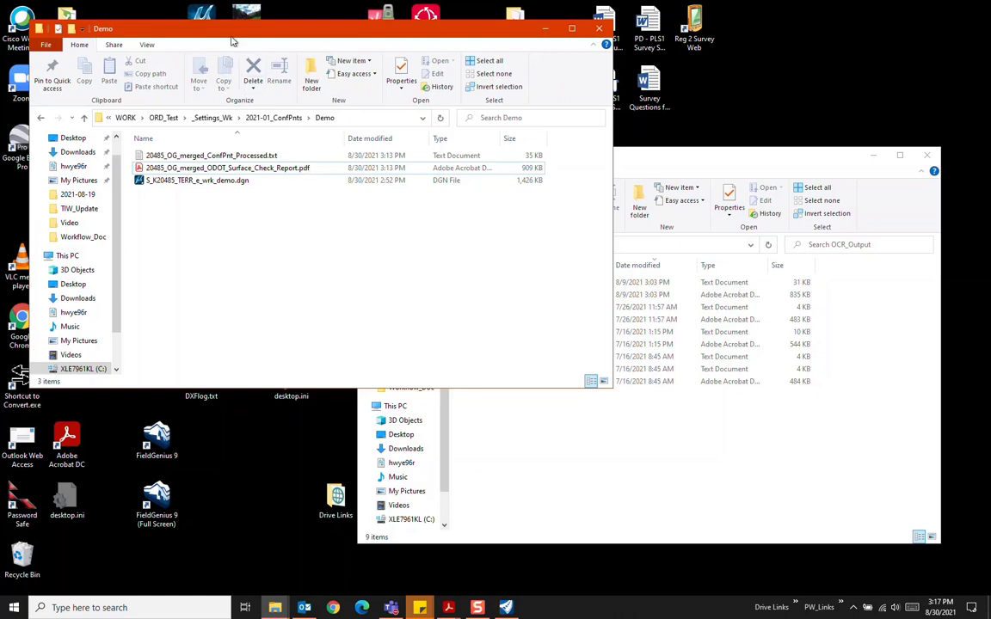
pyautogui.moveTo(237, 28); pyautogui.dragTo(287, 129)
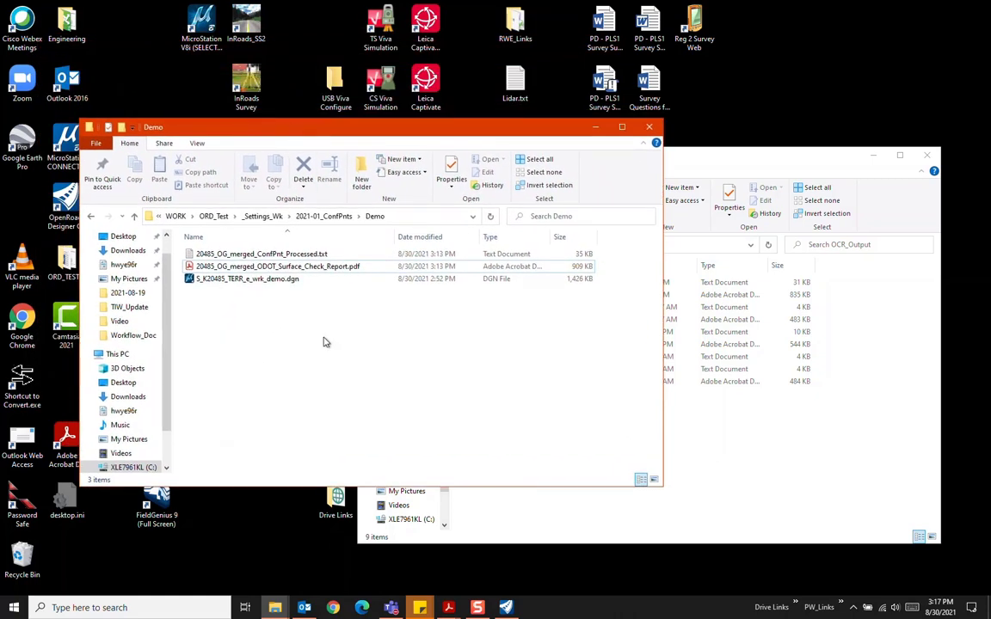
# Step: Switch to OpenRoads Designer and collapse the All Point Features, Filters and 20485_OG_merged branches in the survey data tree
pyautogui.click(507, 608)
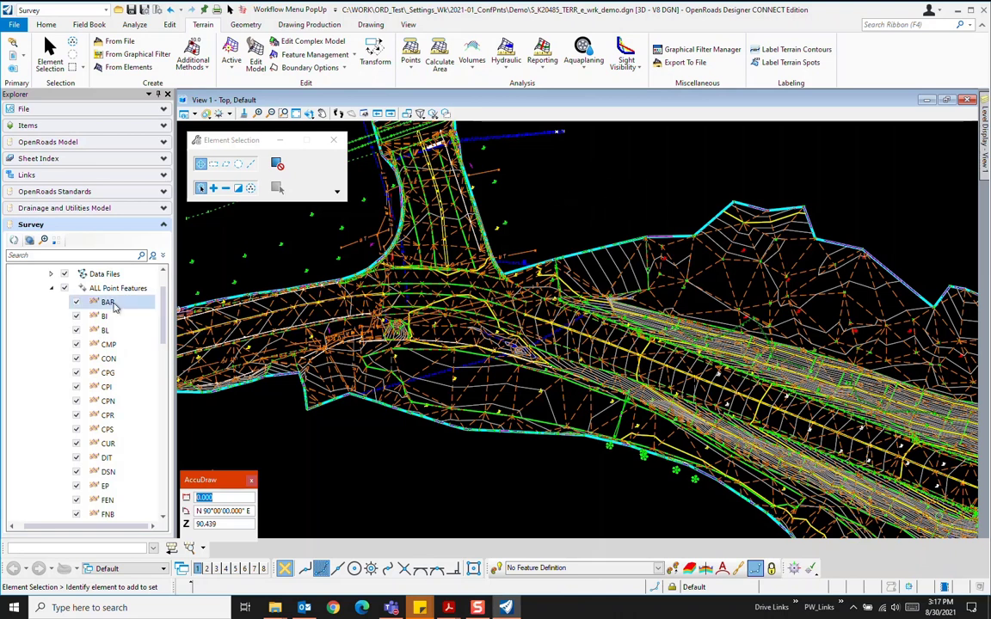
pyautogui.click(50, 293)
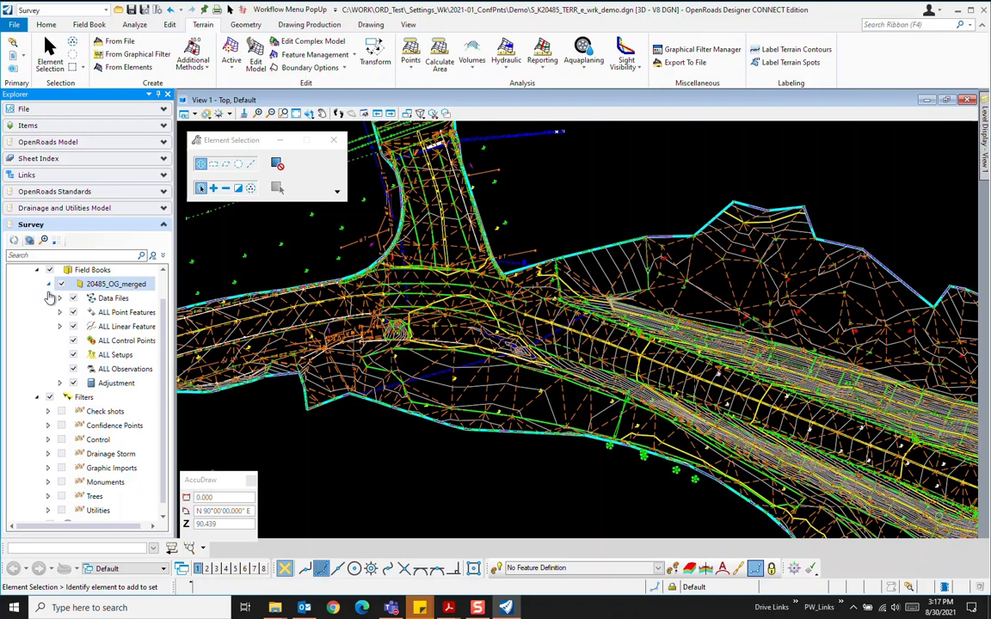
pyautogui.click(49, 398)
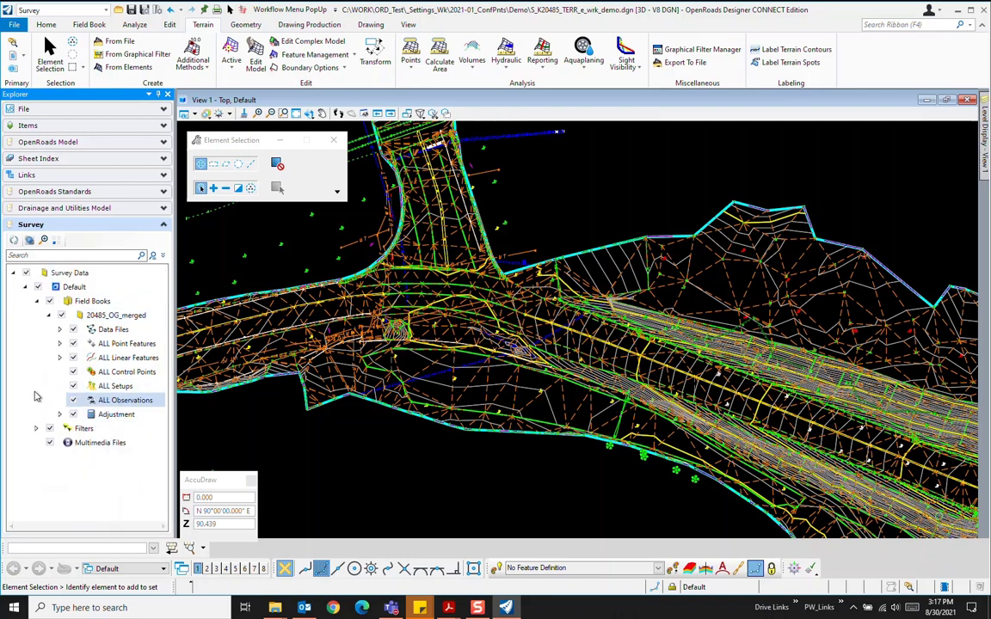
pyautogui.click(48, 315)
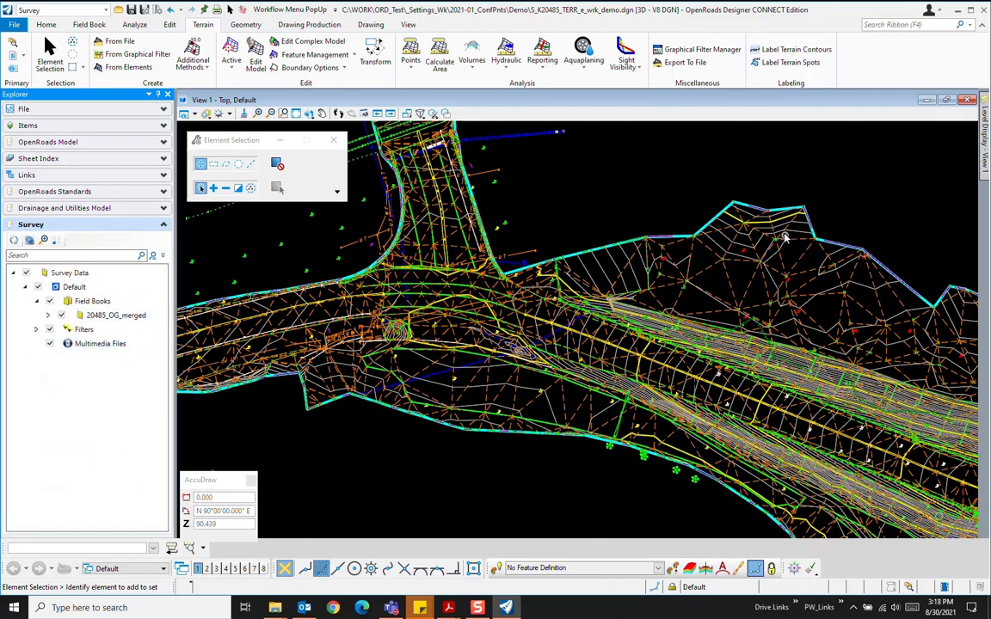
# Step: Create a new field book named Conf_Pnt_Processed
pyautogui.scroll(-1, 695, 206)
pyautogui.scroll(-1, 663, 240)
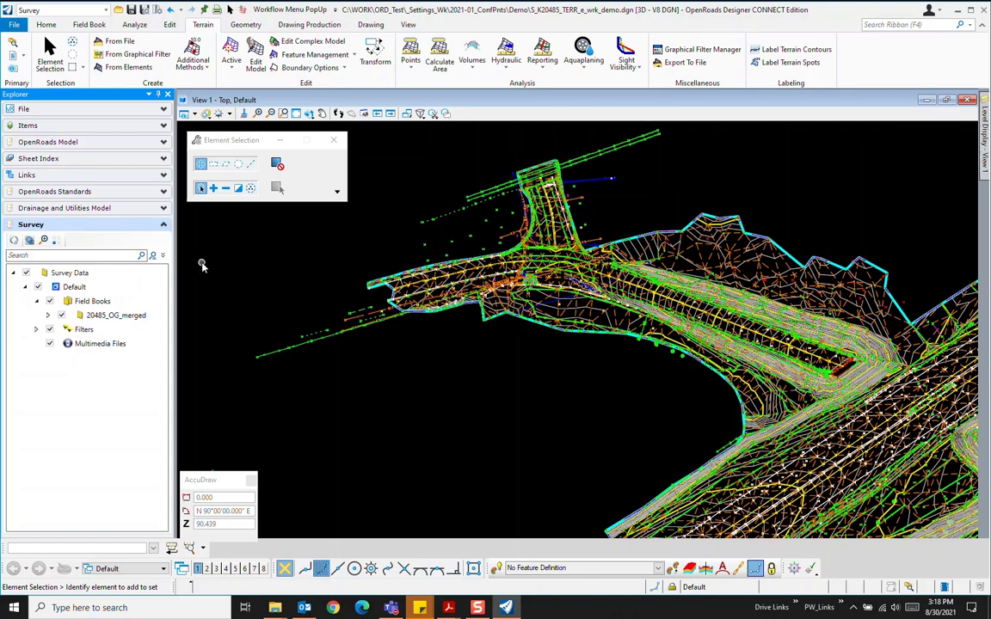
pyautogui.click(127, 316)
pyautogui.click(89, 25)
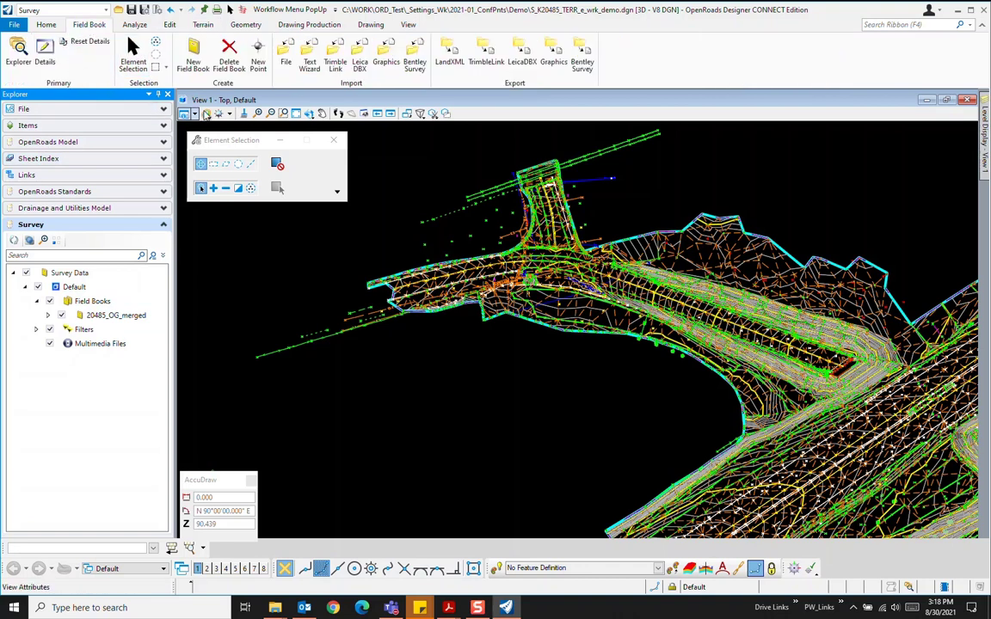
pyautogui.click(195, 55)
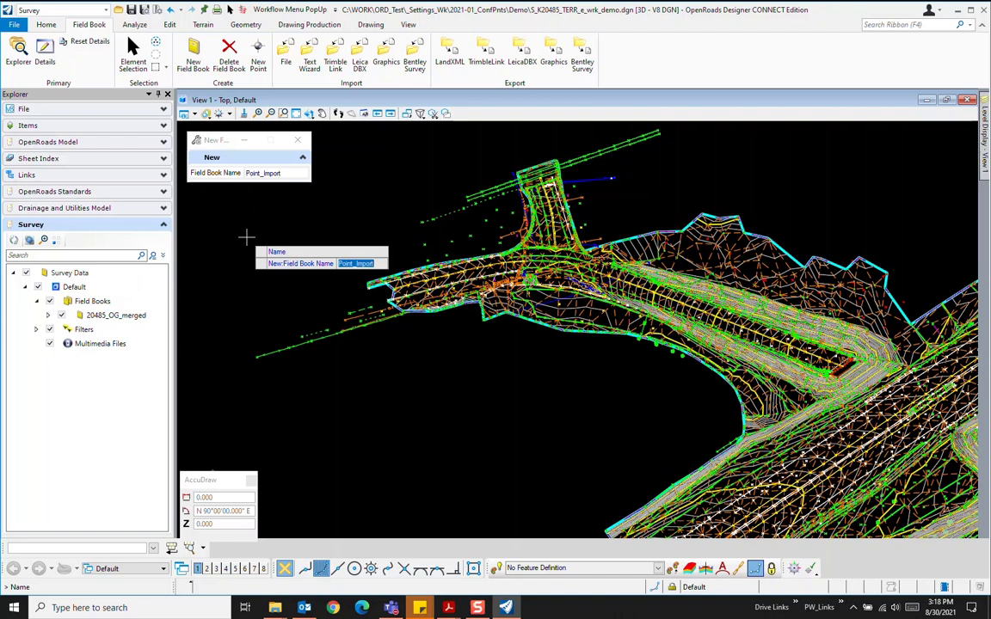
pyautogui.write('Conf_Pn')
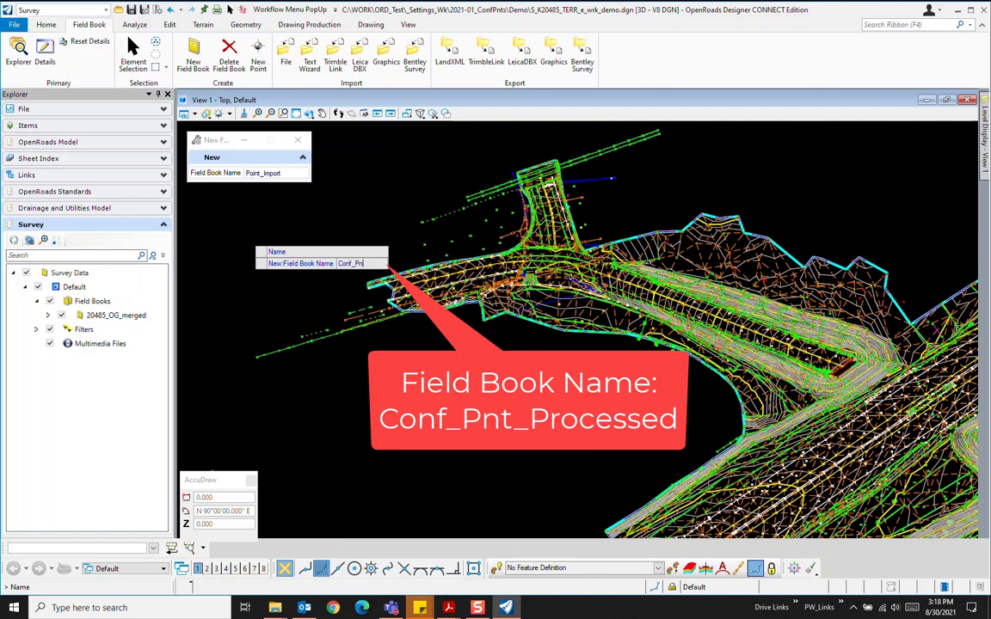
pyautogui.write('t_Processed')
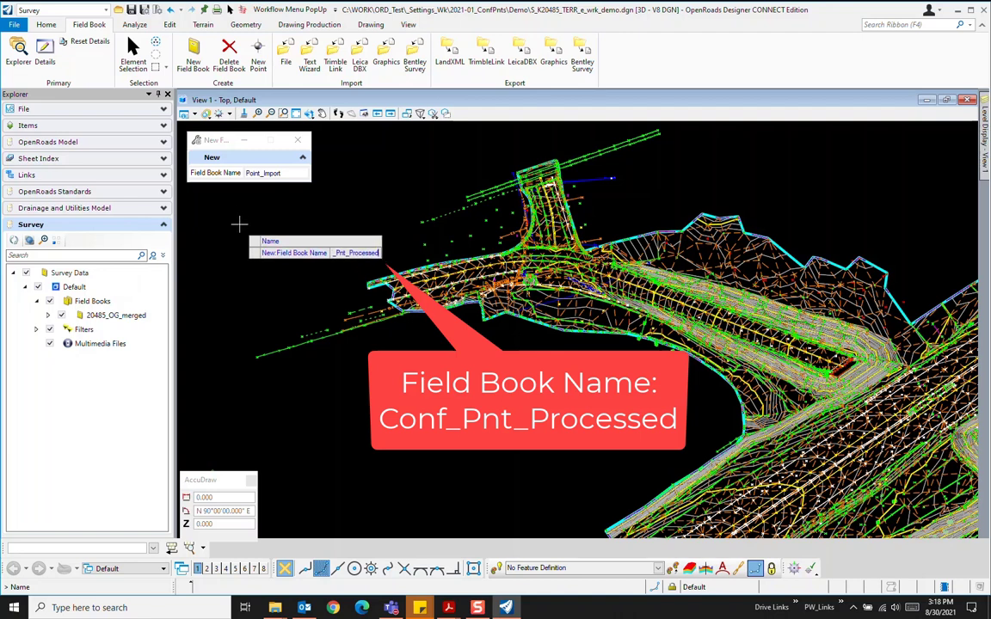
pyautogui.press('Return')
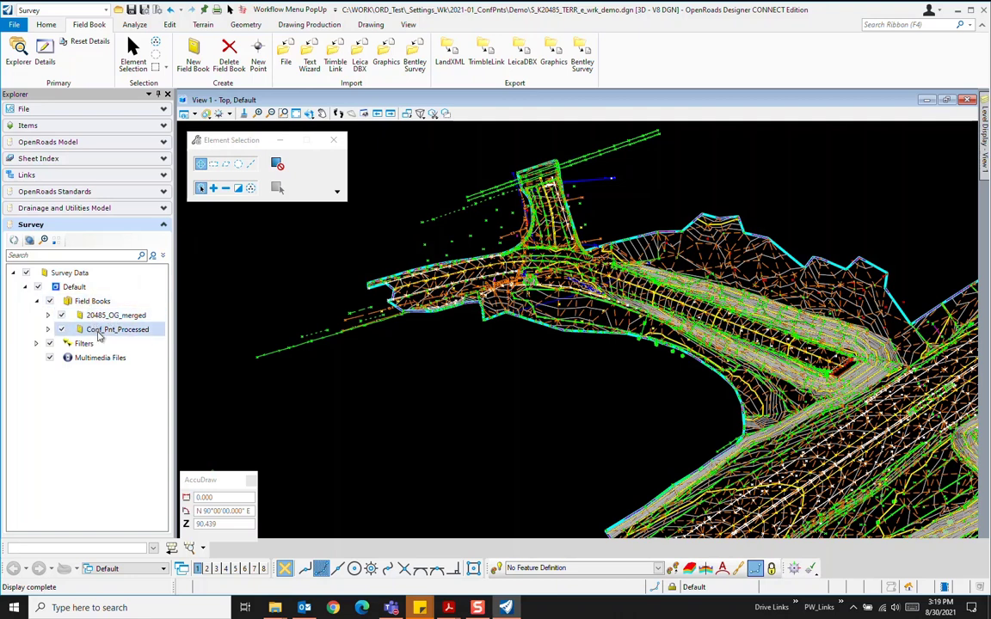
# Step: Expand the Conf_Pnt_Processed field book in the survey tree and start a survey file import with it as the target
pyautogui.click(49, 329)
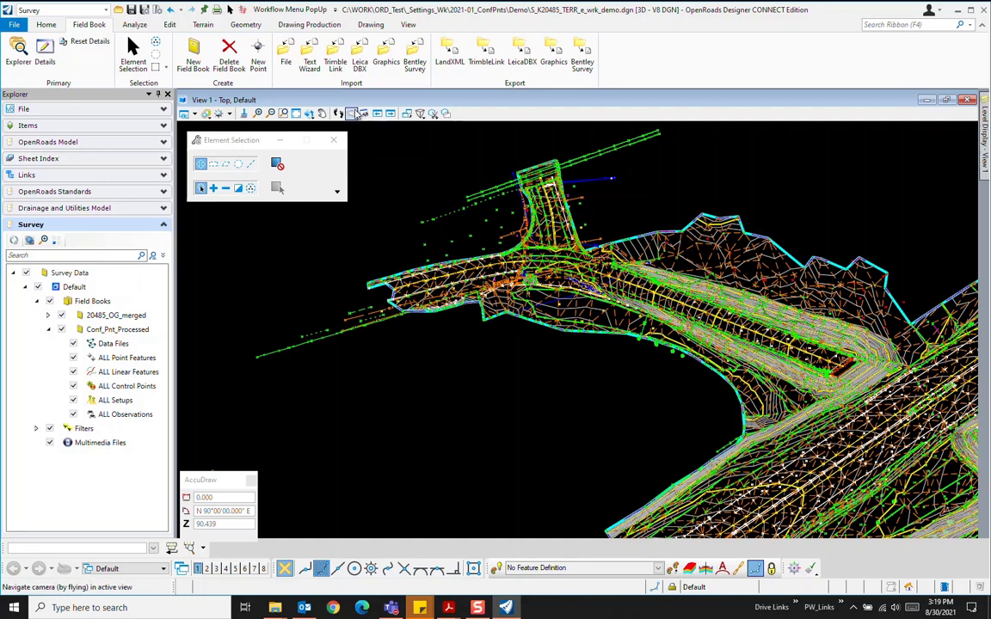
pyautogui.click(286, 62)
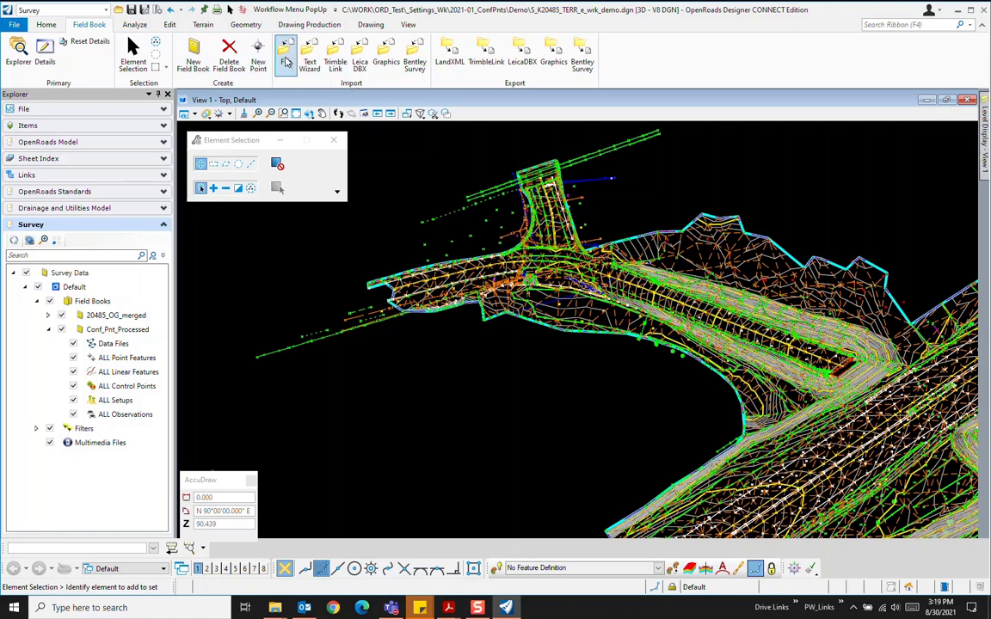
pyautogui.click(309, 173)
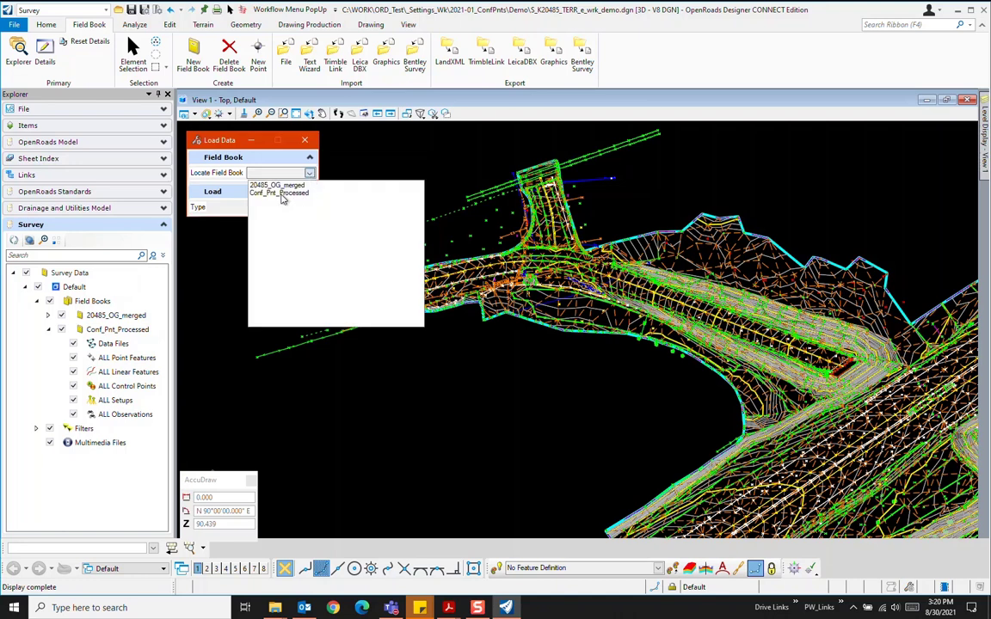
pyautogui.click(282, 195)
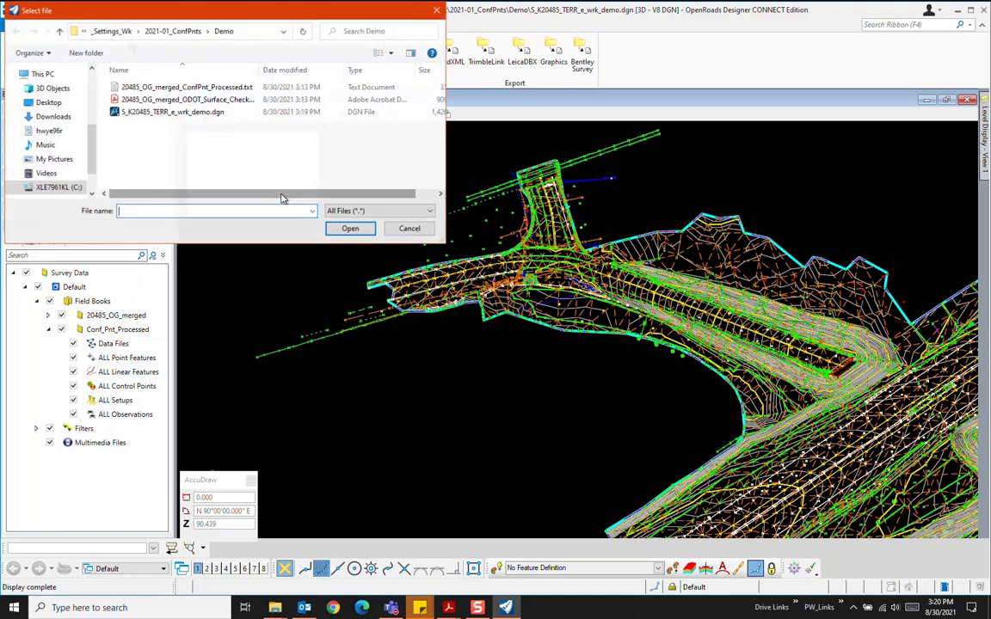
# Step: Import 20485_OG_merged_ConfPnt_Processed.txt using the file type TIW Oregon DOT TXT File - Conf Pnt Processed (*.txt)
pyautogui.click(432, 212)
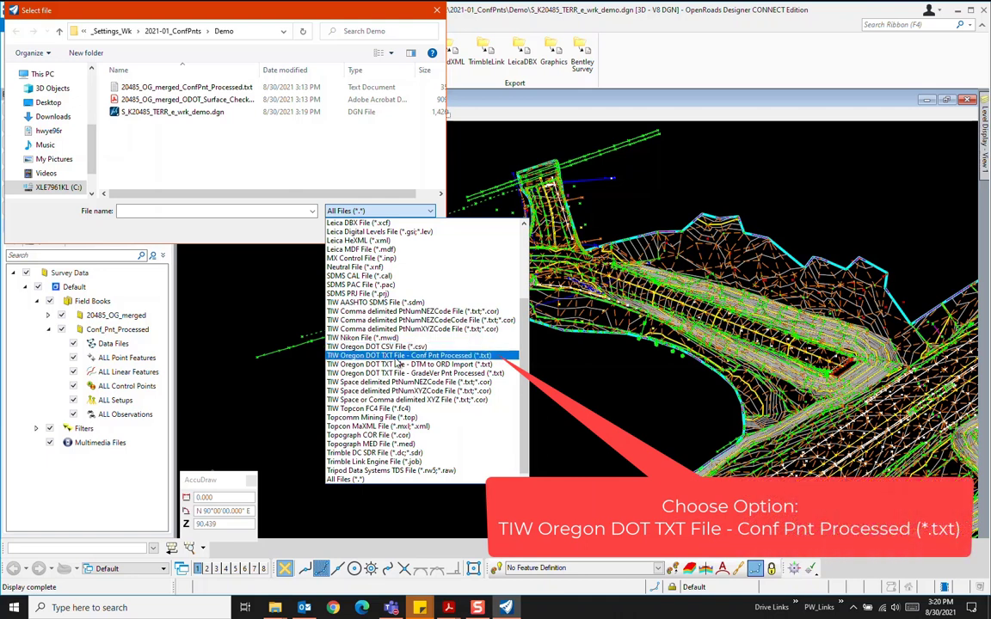
pyautogui.click(435, 356)
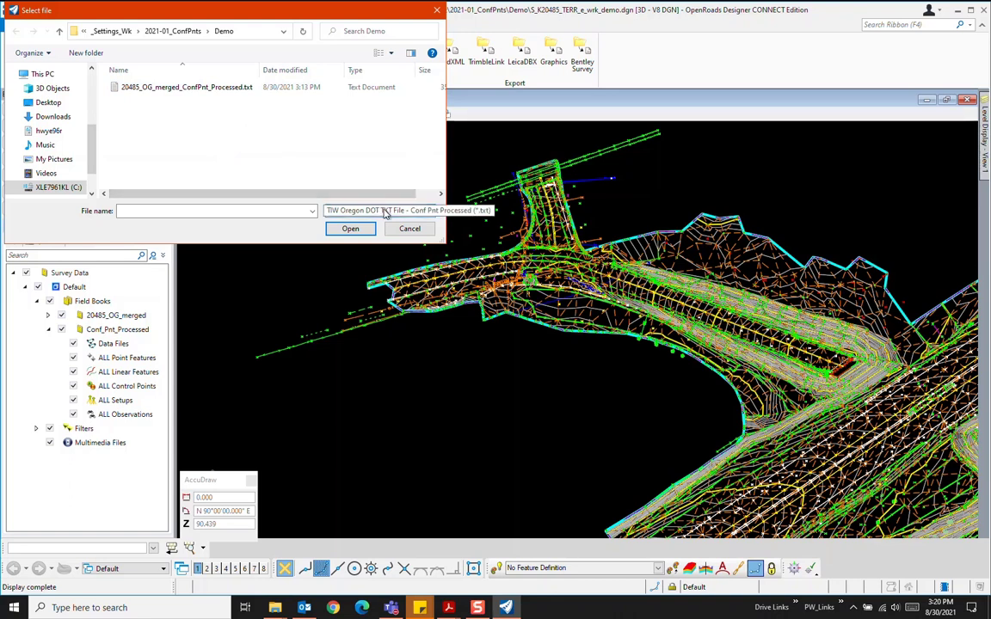
pyautogui.click(131, 89)
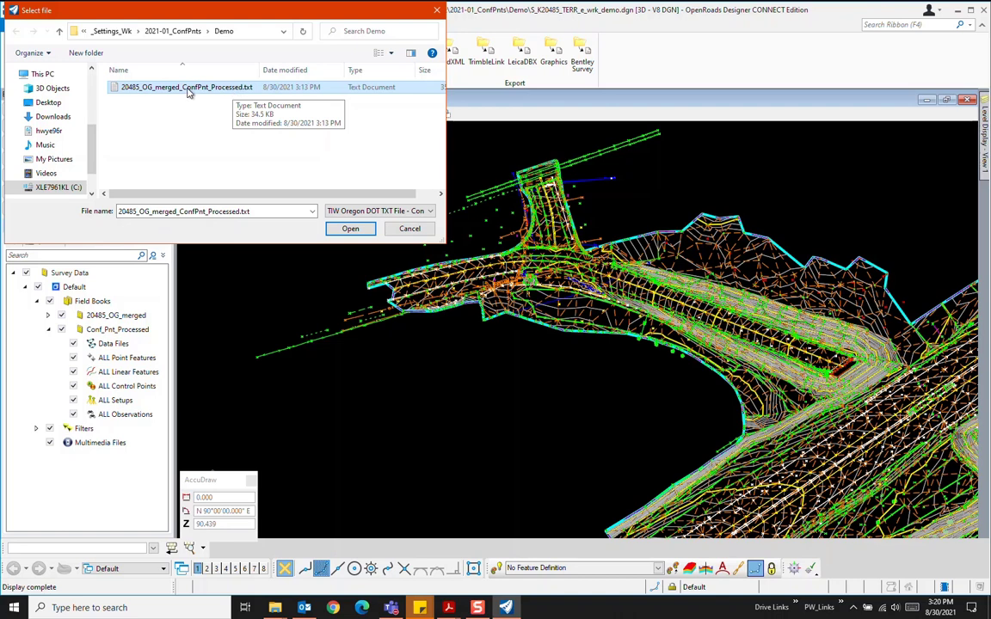
pyautogui.click(350, 228)
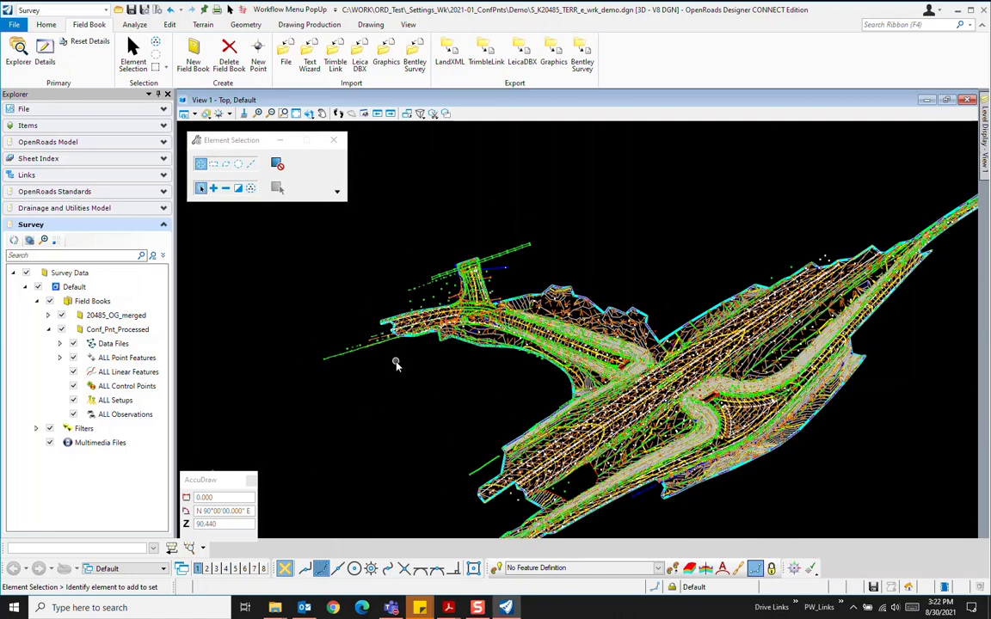
# Step: Hide the CPG, CPN, CPR and CPS point features of the 20485_OG_merged field book and collapse its point features list
pyautogui.scroll(3, 621, 385)
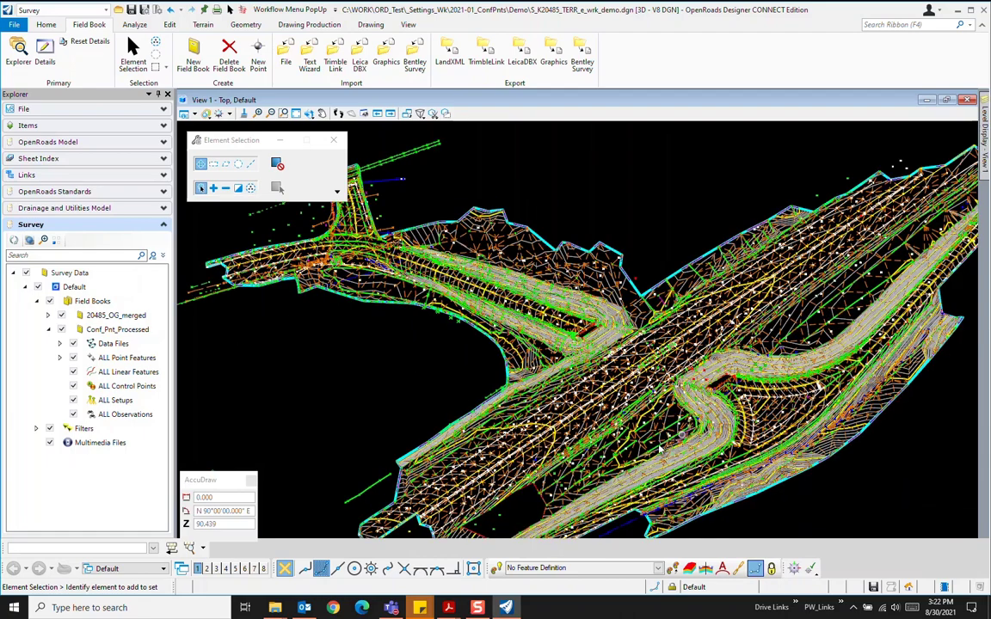
pyautogui.scroll(2, 568, 475)
pyautogui.scroll(4, 563, 469)
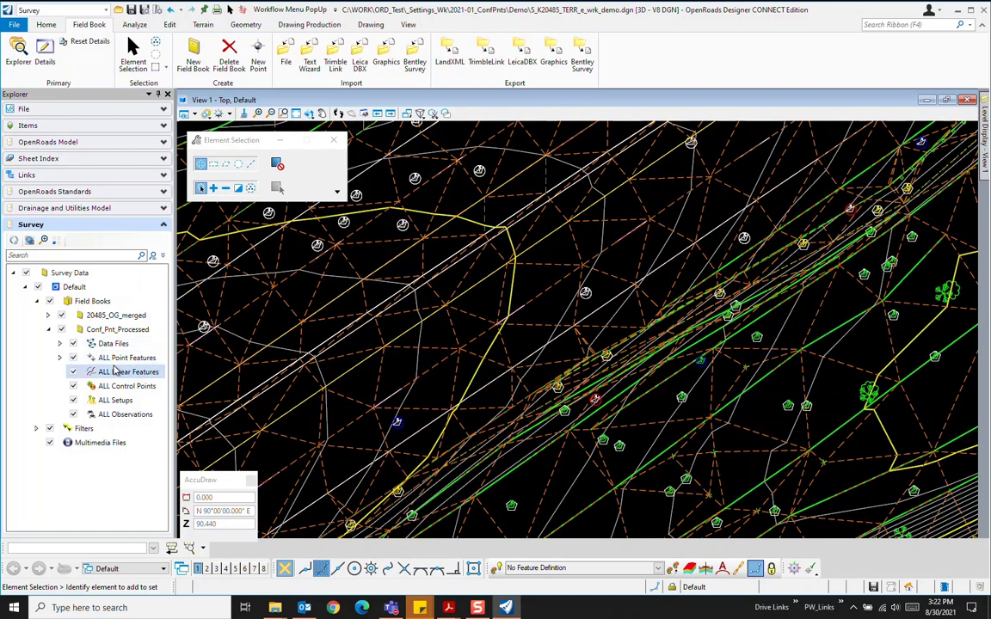
pyautogui.click(48, 315)
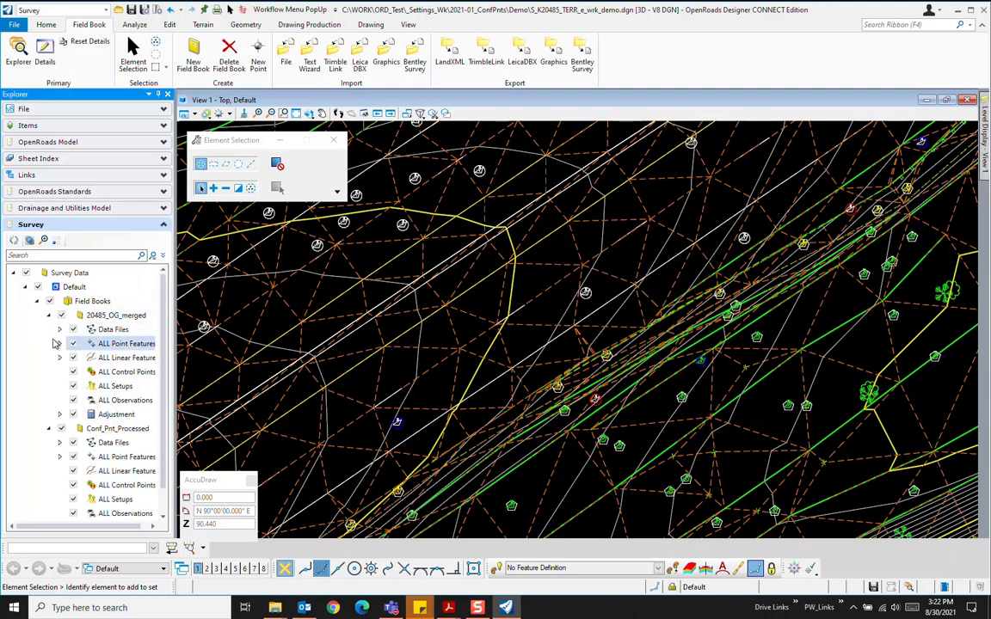
pyautogui.click(59, 343)
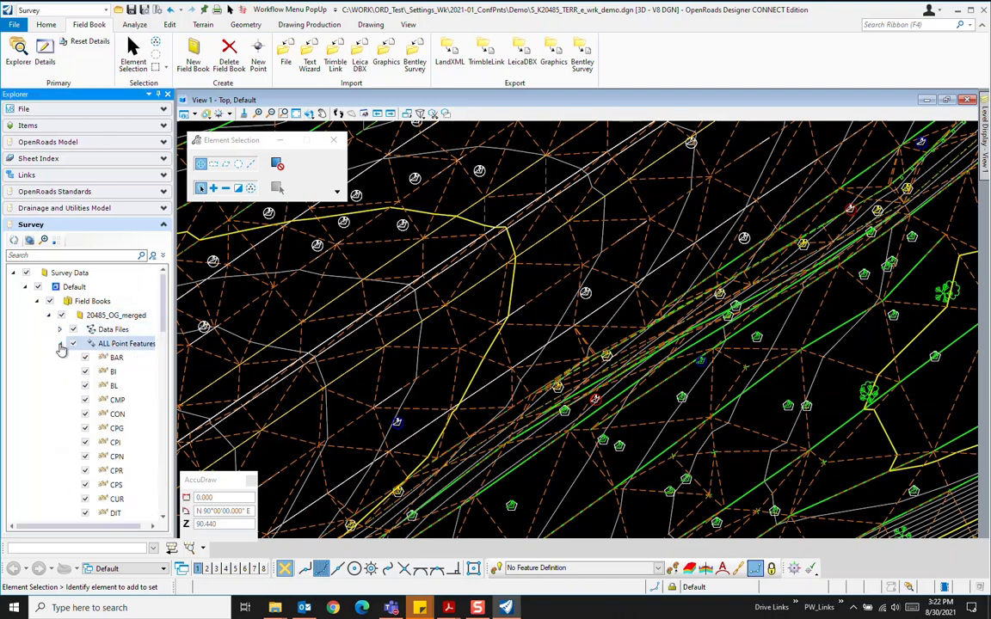
pyautogui.click(85, 429)
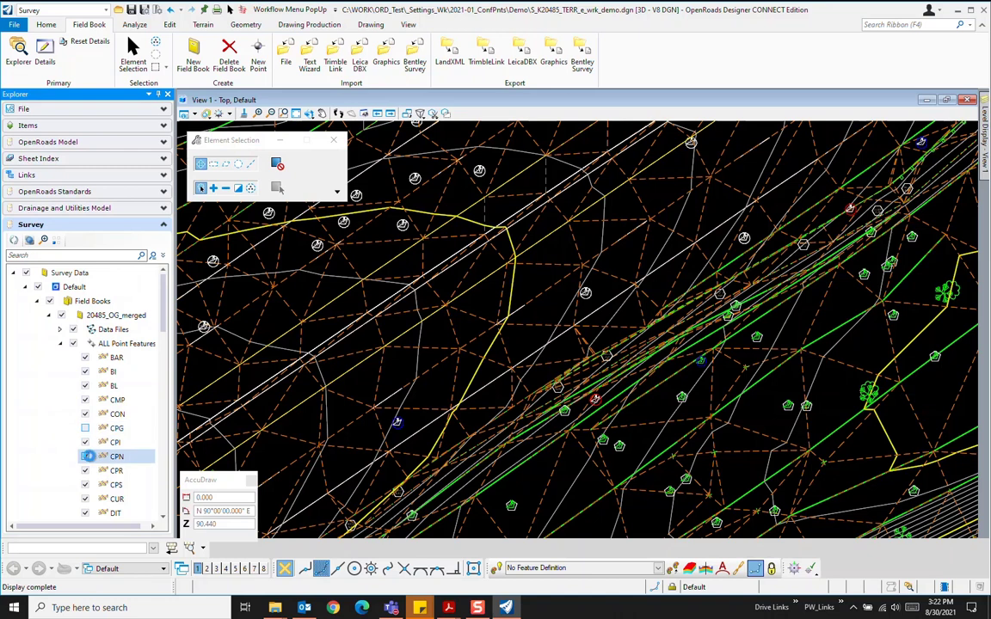
pyautogui.click(86, 457)
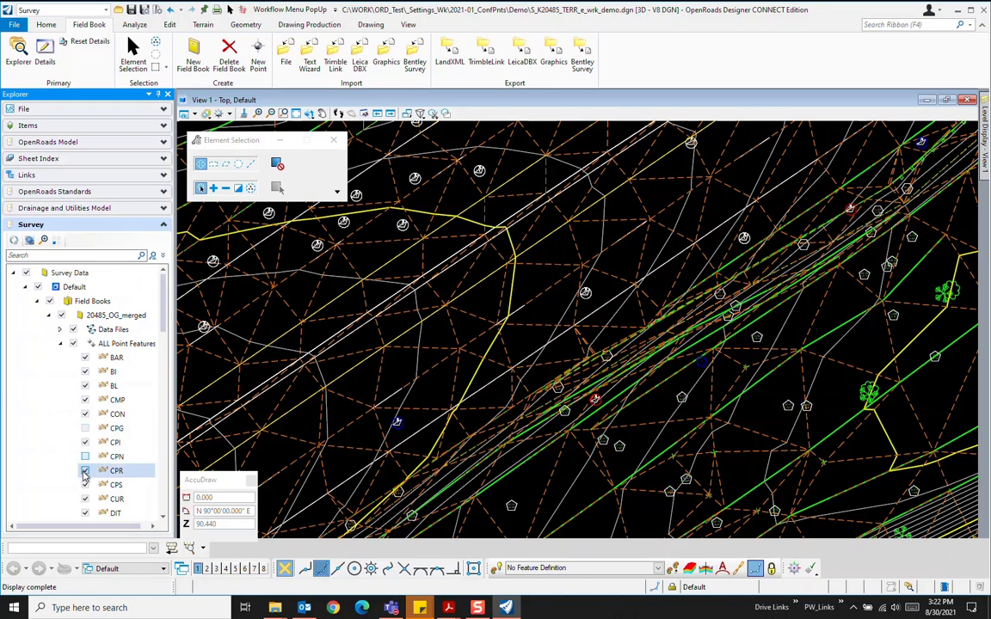
pyautogui.click(85, 470)
pyautogui.click(85, 485)
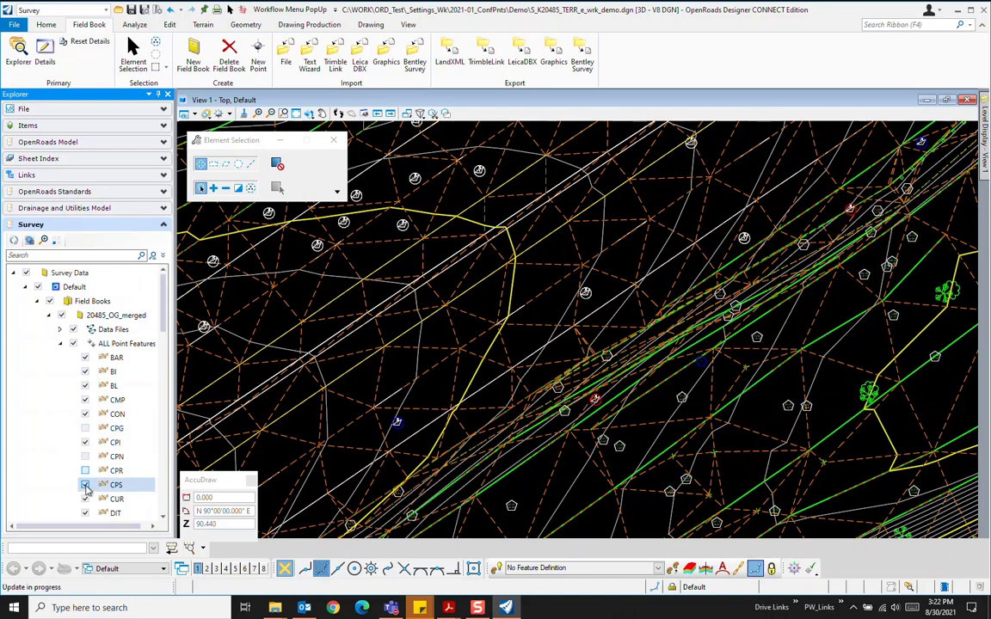
pyautogui.click(60, 344)
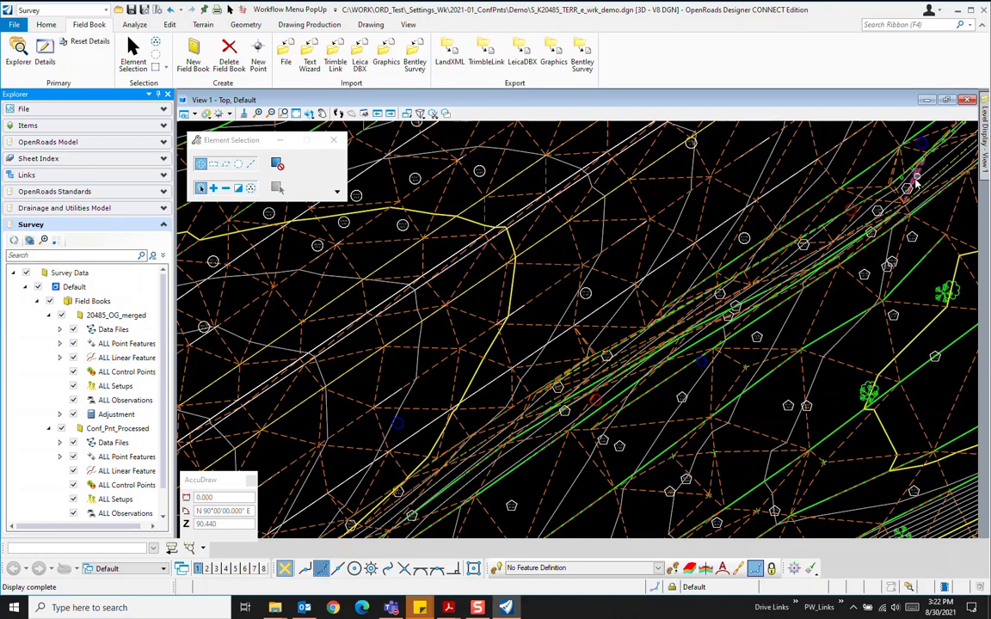
# Step: Turn off the terrain display levels in View 1 to hide the contours and triangles around the confidence points
pyautogui.scroll(2, 909, 201)
pyautogui.scroll(2, 909, 200)
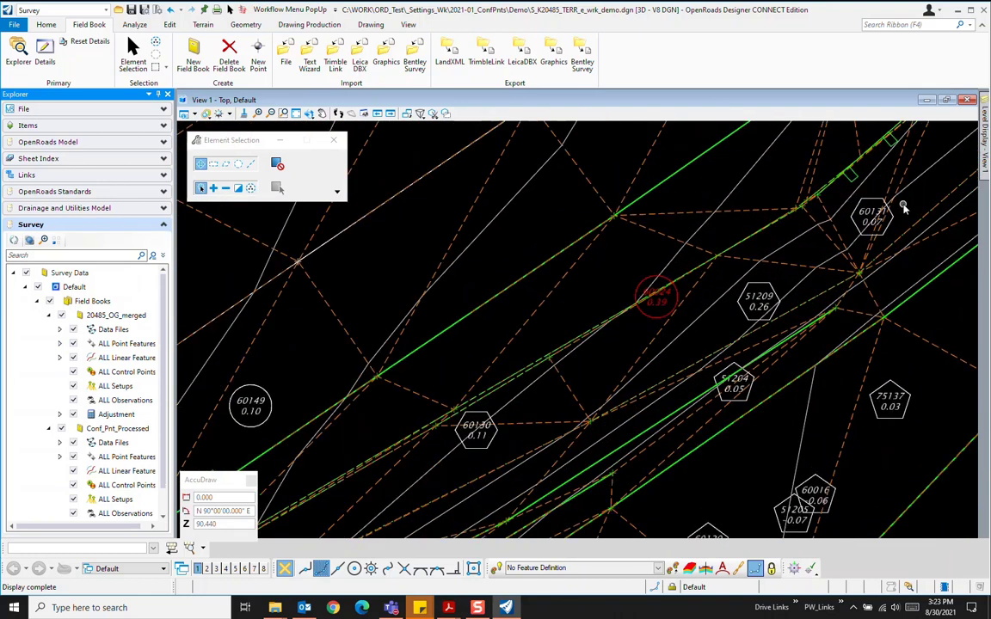
pyautogui.moveTo(986, 138)
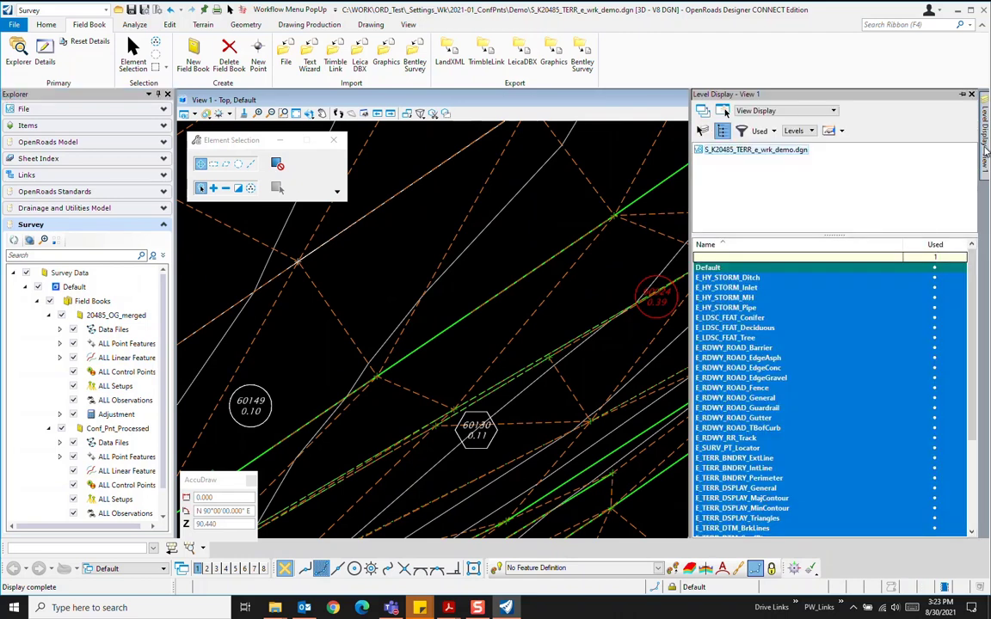
pyautogui.click(768, 490)
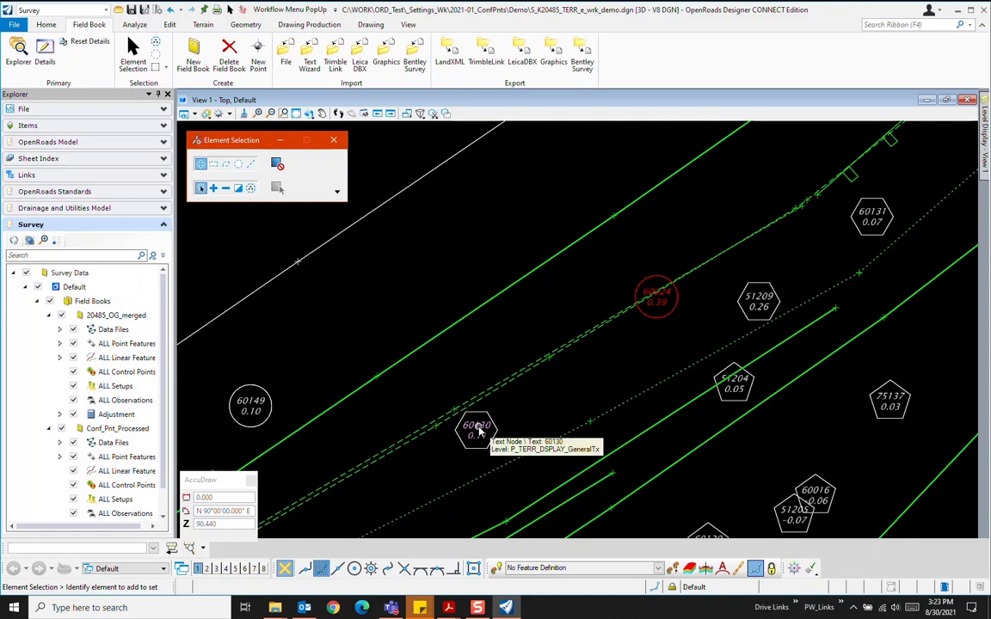
# Step: Examine the point number and elevation difference labels on the processed confidence points, including hexagon 60130 and the red circle 60024
pyautogui.moveTo(488, 415)
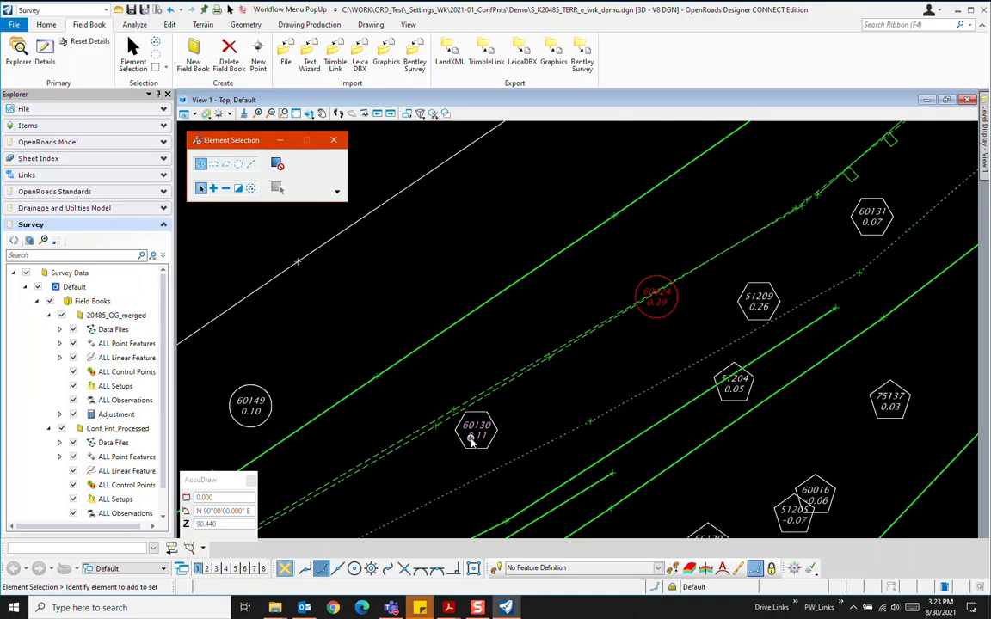
pyautogui.moveTo(472, 442)
pyautogui.moveTo(668, 317)
pyautogui.scroll(-4, 673, 310)
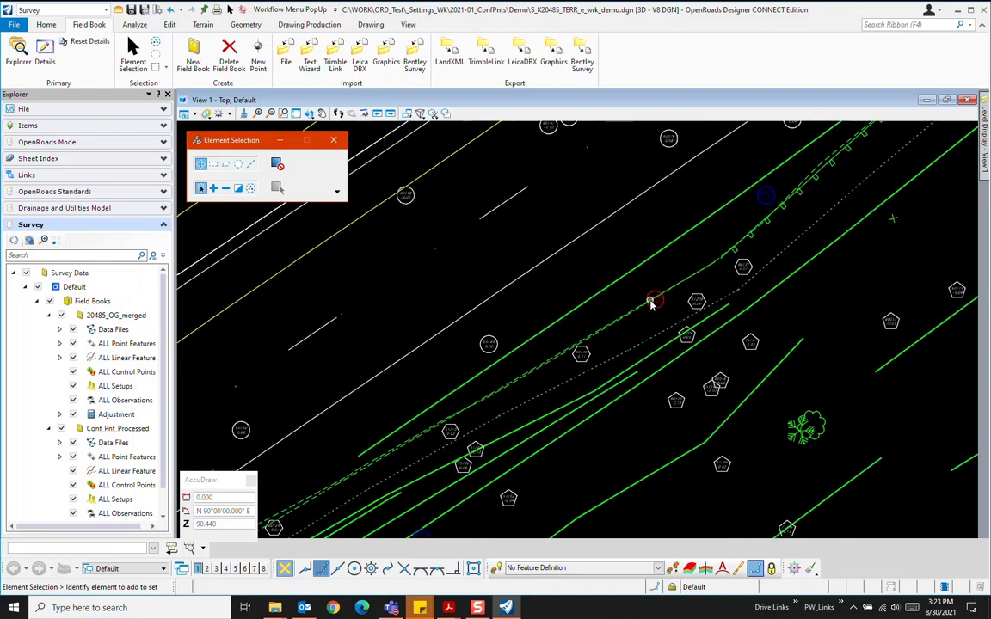
pyautogui.scroll(4, 757, 206)
pyautogui.scroll(-5, 743, 228)
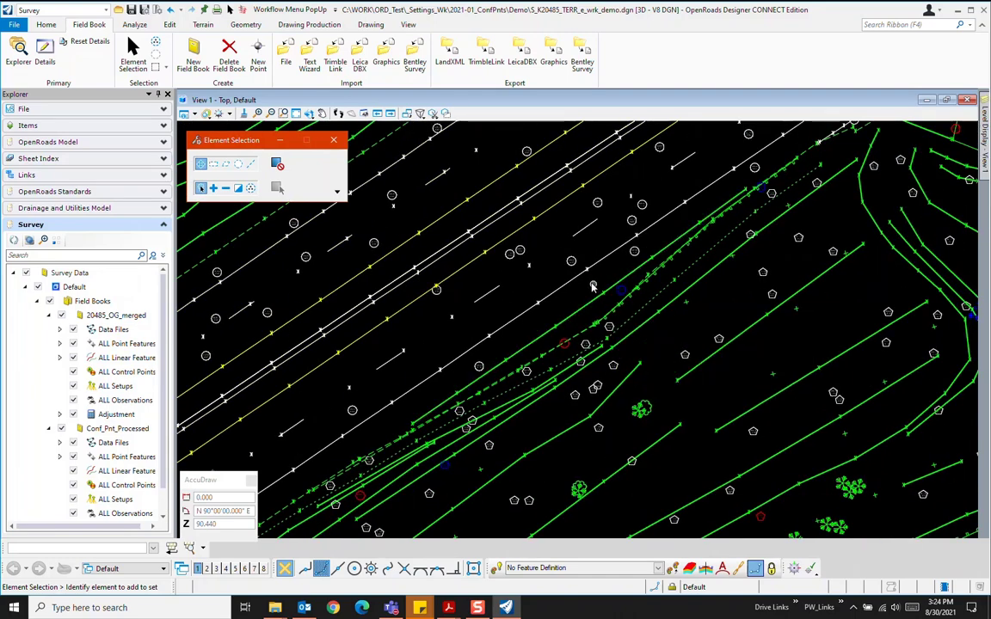
pyautogui.scroll(-5, 605, 295)
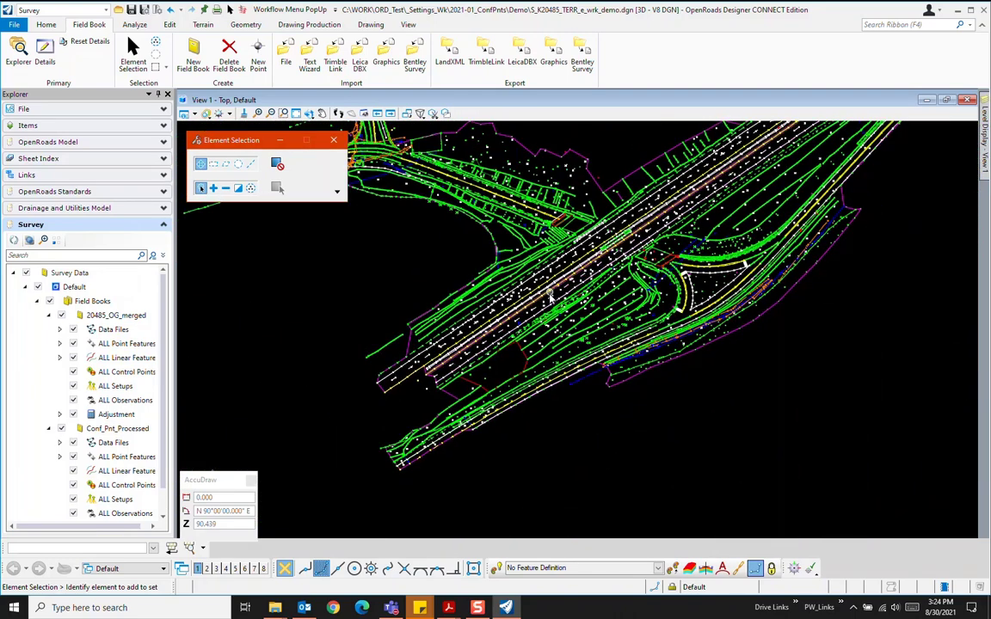
# Step: Inspect the unlabelled confidence points outside the terrain boundary near the side road and read the attributes of point 60243
pyautogui.scroll(-3, 583, 289)
pyautogui.scroll(5, 465, 234)
pyautogui.scroll(5, 465, 234)
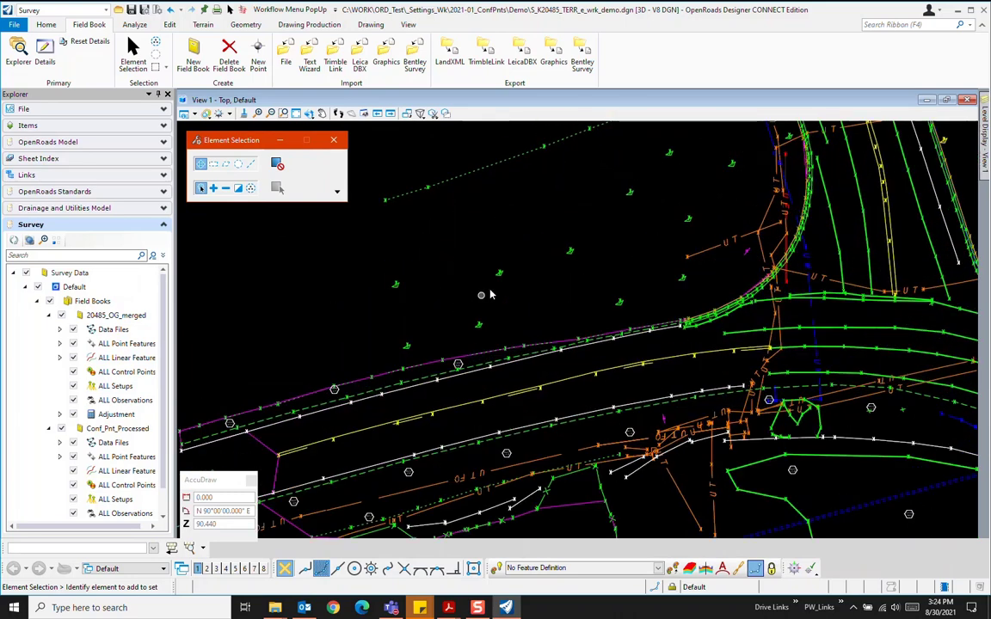
pyautogui.scroll(3, 421, 299)
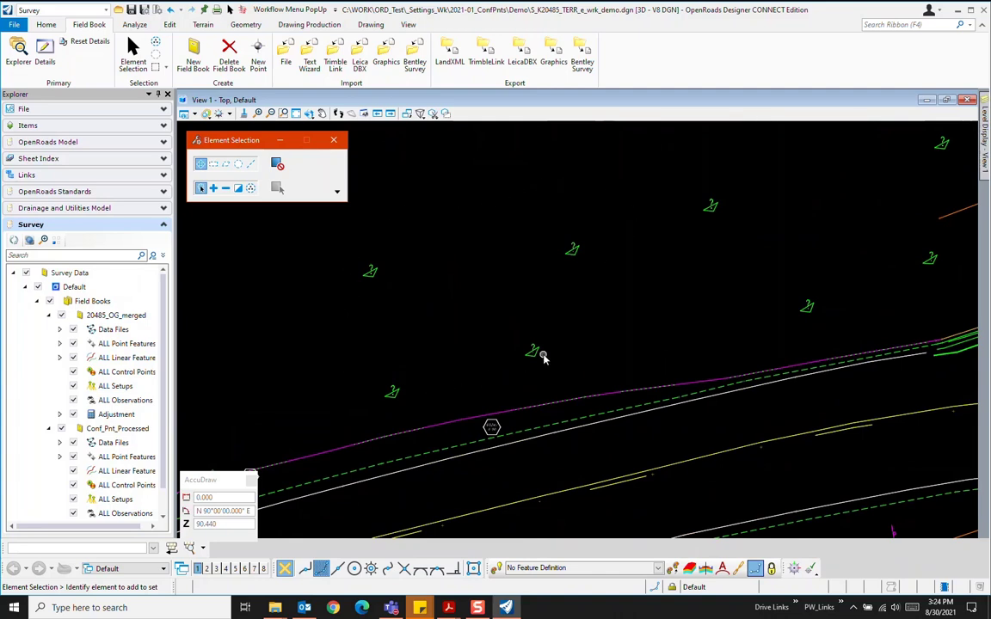
pyautogui.moveTo(534, 355)
pyautogui.moveTo(709, 207)
pyautogui.moveTo(573, 251)
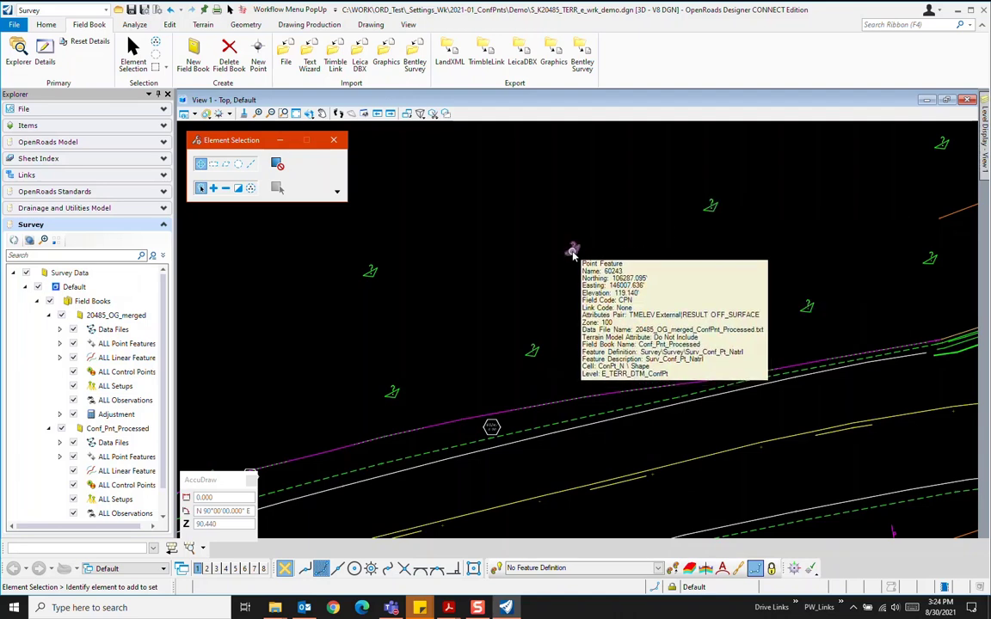
pyautogui.scroll(-5, 586, 295)
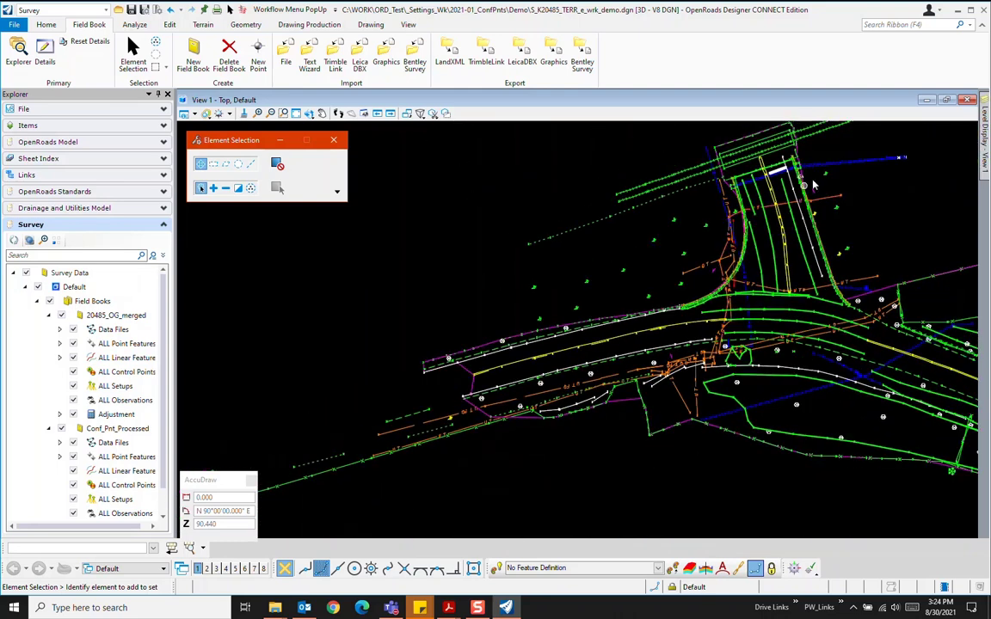
pyautogui.scroll(3, 852, 204)
pyautogui.moveTo(809, 405)
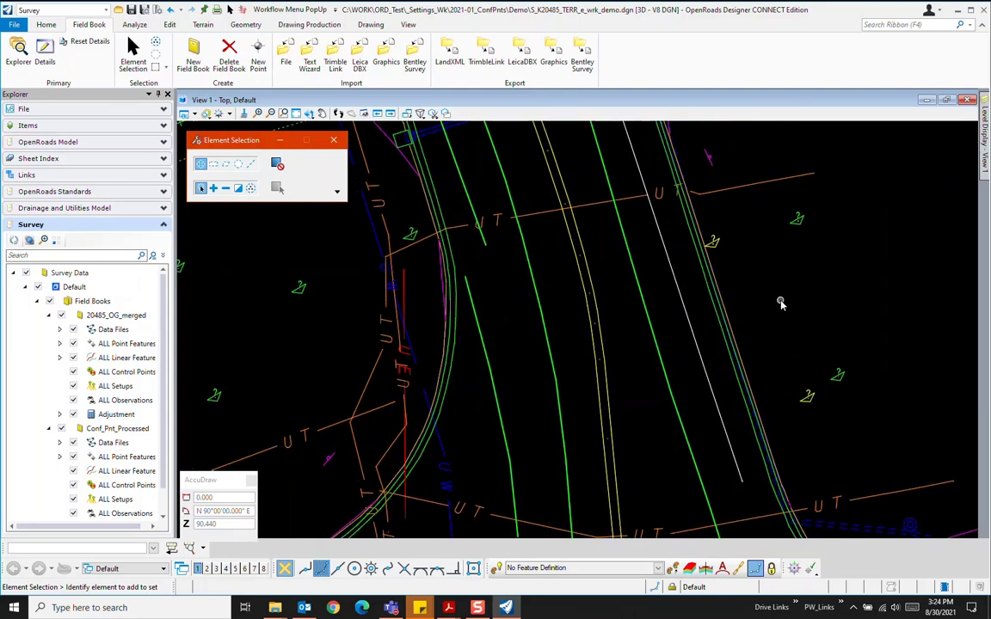
pyautogui.scroll(-6, 758, 266)
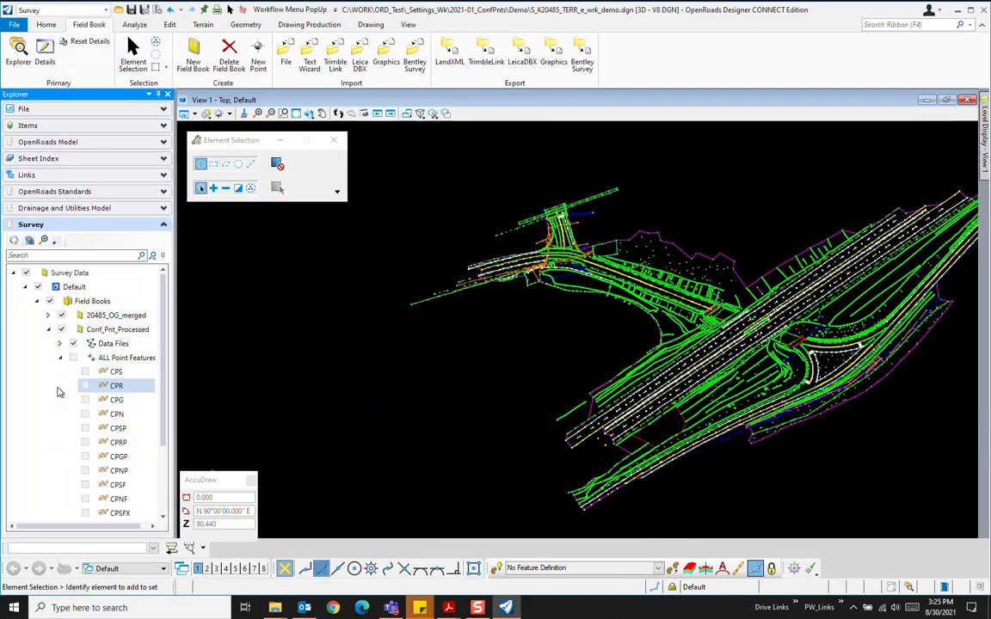
# Step: Turn on only the CPNFX and CPSFX point features in the Conf_Pnt_Processed field book
pyautogui.scroll(-1, 49, 390)
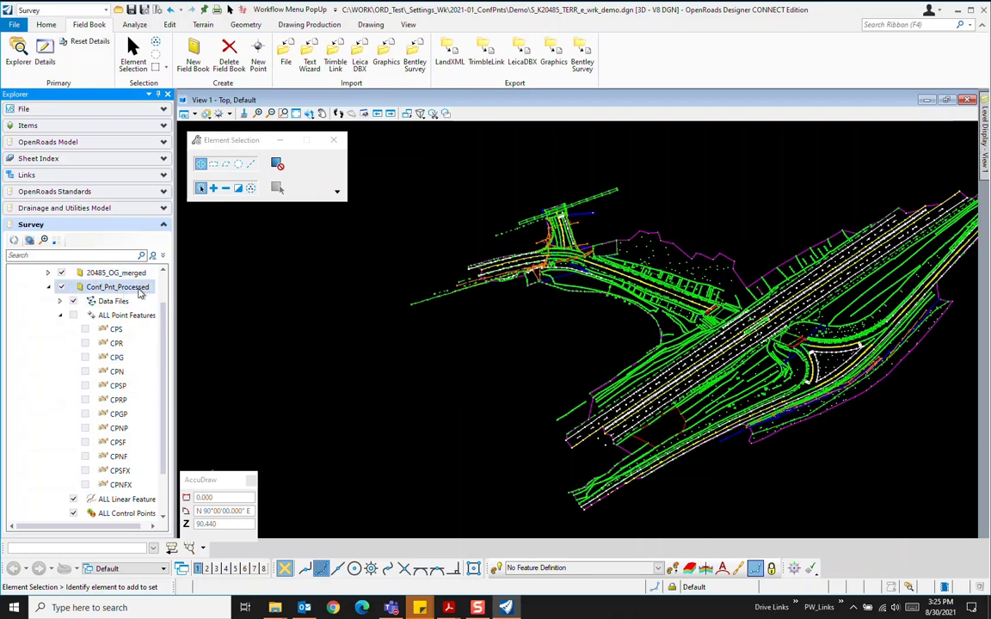
pyautogui.click(85, 487)
pyautogui.click(86, 472)
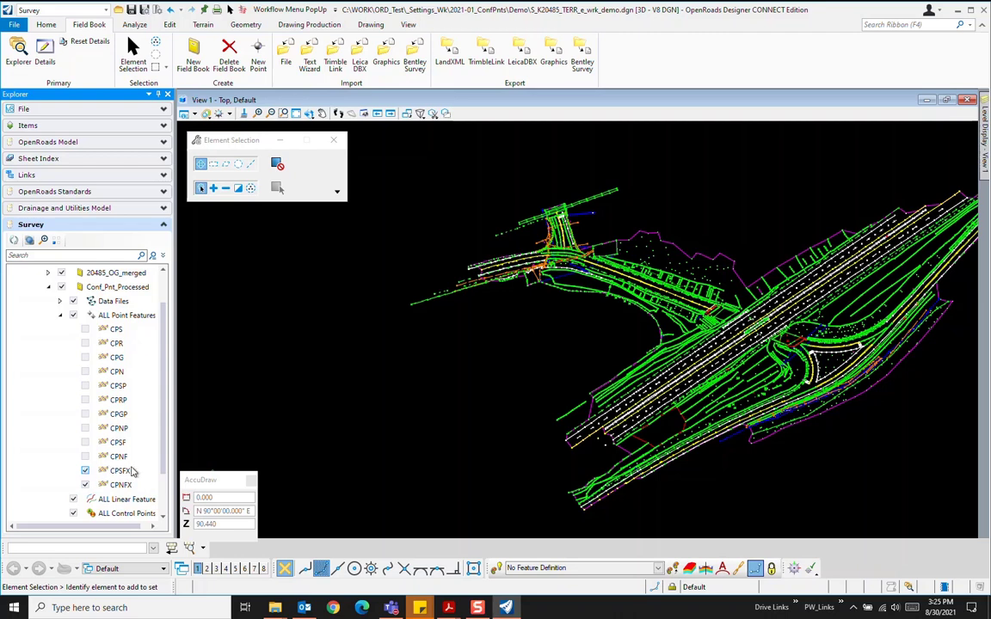
# Step: Open Survey Details and list the Conf_Pnt_Processed points, first for all point features and finally for CPSFX only
pyautogui.click(120, 486)
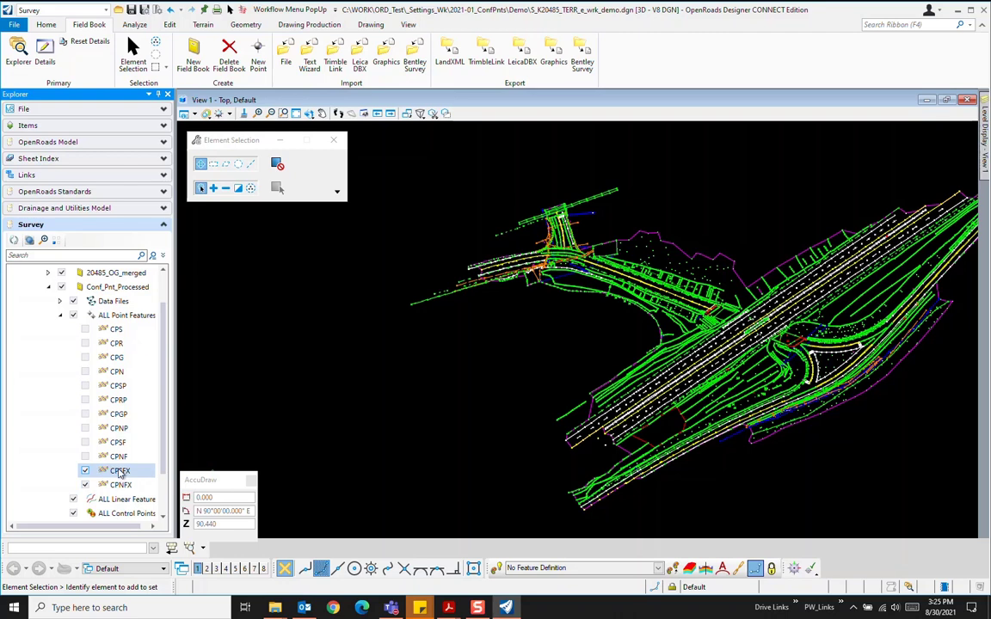
pyautogui.click(48, 54)
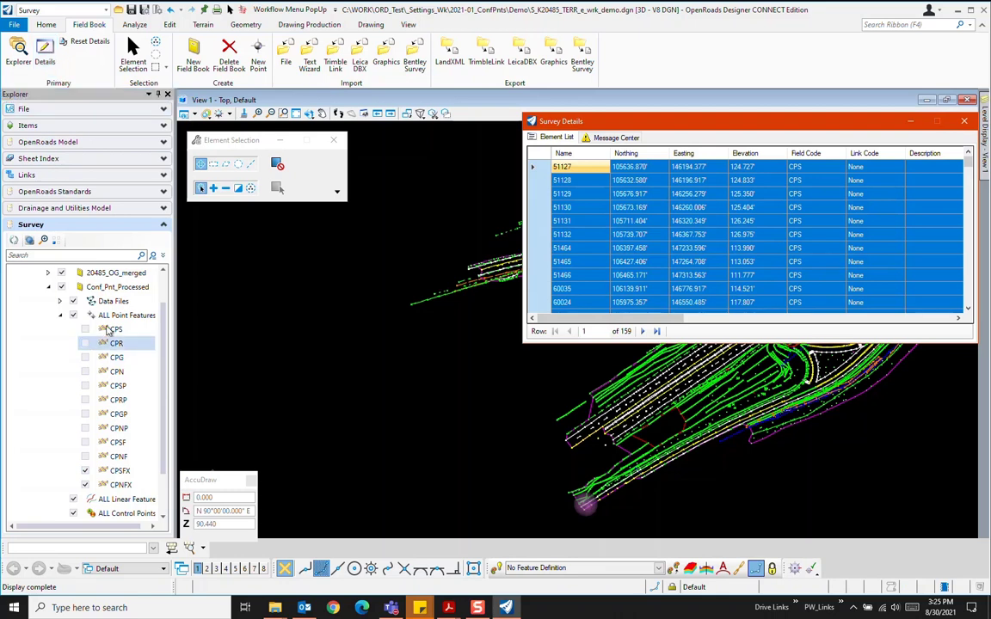
pyautogui.click(110, 316)
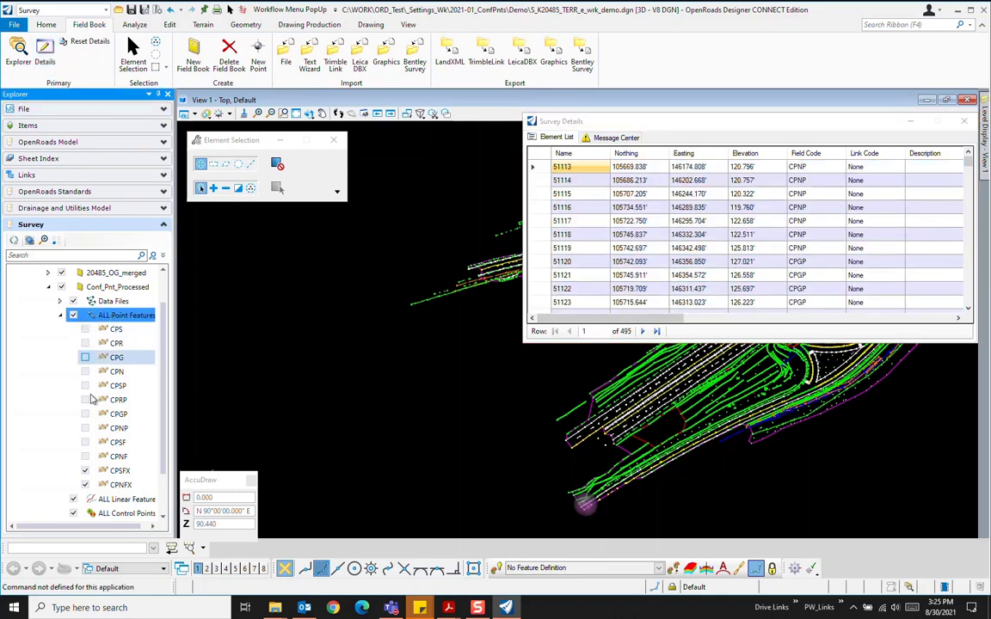
pyautogui.click(119, 472)
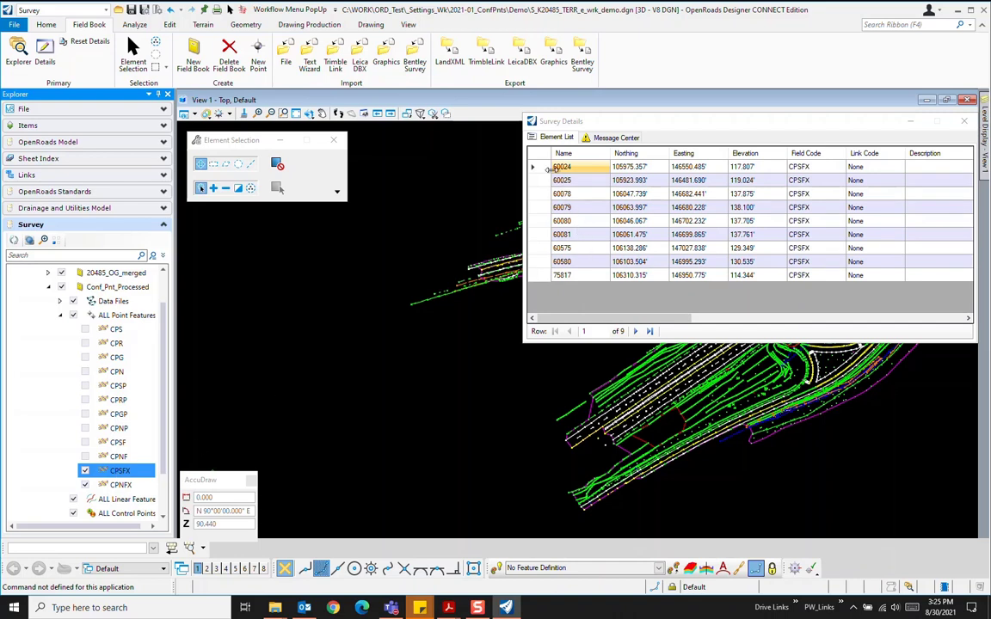
# Step: Locate point 60025 from the Survey Details list and move the list clear of the survey linework
pyautogui.click(537, 181)
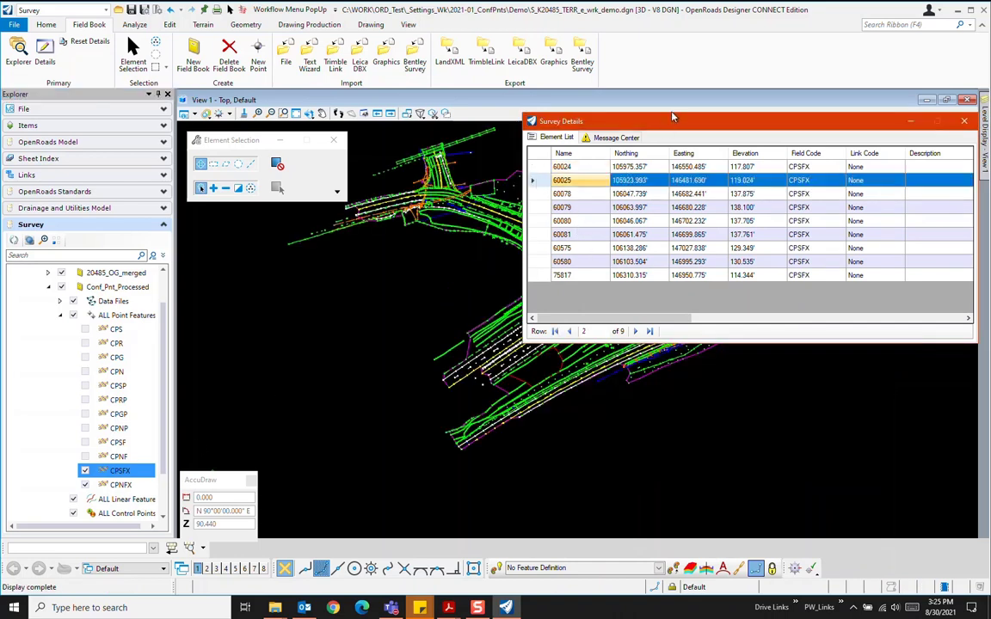
pyautogui.moveTo(712, 127); pyautogui.dragTo(693, 274)
pyautogui.moveTo(737, 489); pyautogui.dragTo(738, 448)
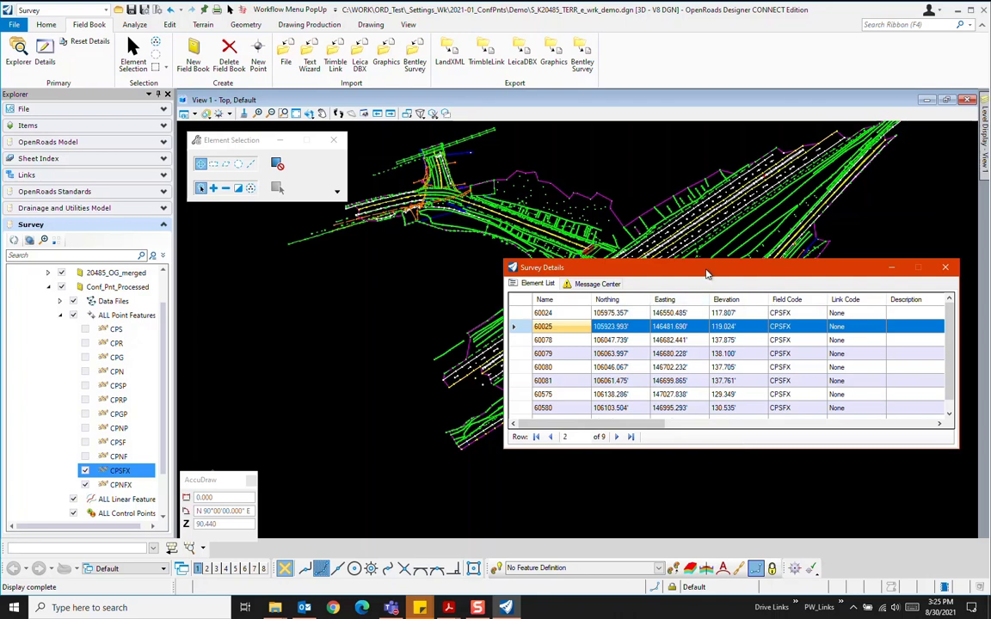
pyautogui.moveTo(707, 274)
pyautogui.mouseDown()
pyautogui.moveTo(716, 356)
pyautogui.moveTo(733, 394)
pyautogui.mouseUp()
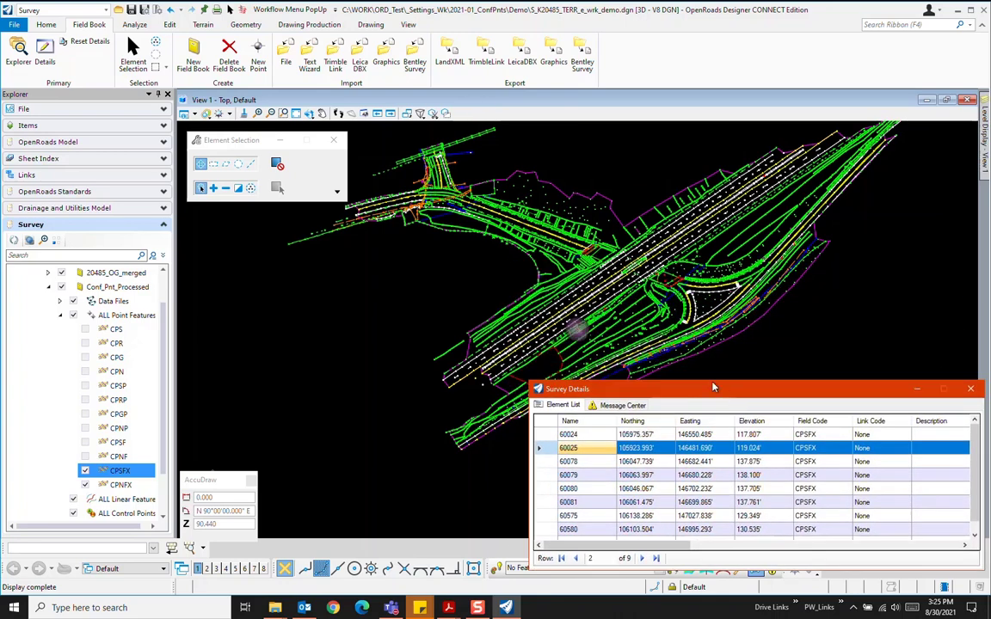
pyautogui.scroll(5, 599, 293)
pyautogui.scroll(5, 599, 292)
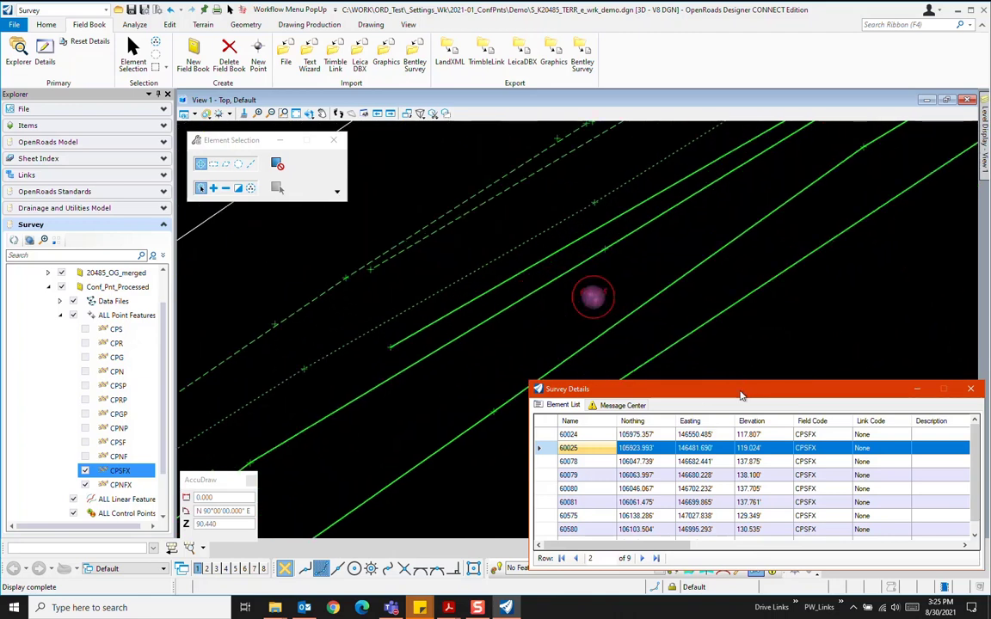
# Step: Locate points 60078, 60079, 60080 and 60081 in turn from the CPSFX list, then return to 60079
pyautogui.click(544, 462)
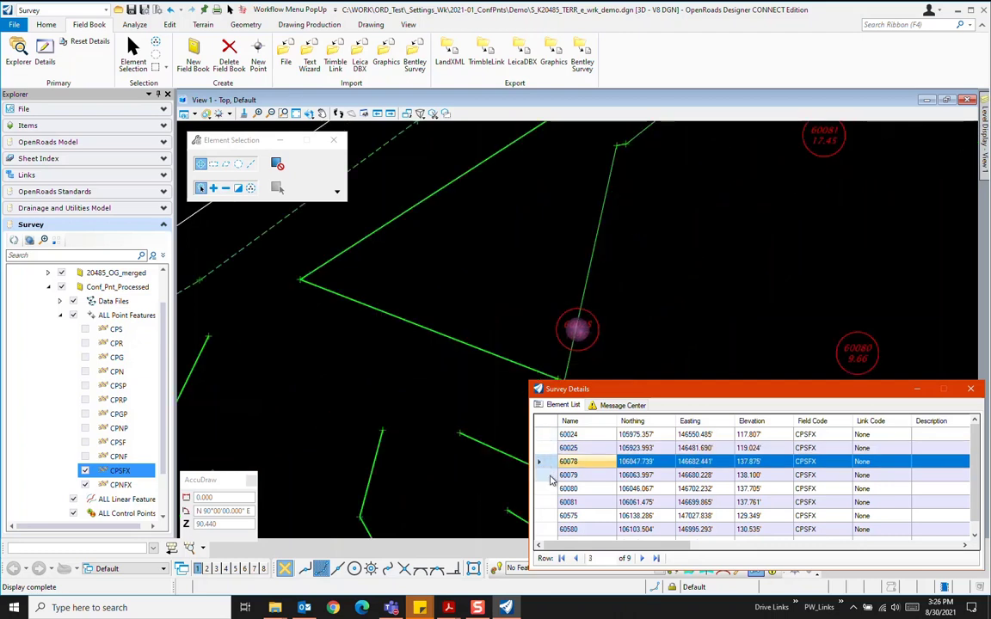
pyautogui.click(551, 476)
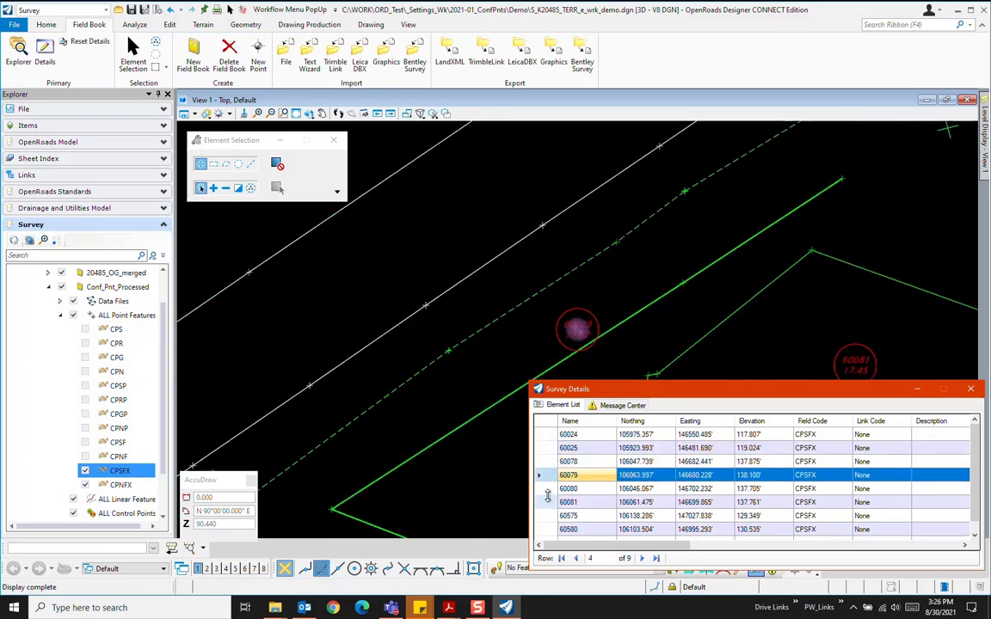
pyautogui.click(549, 492)
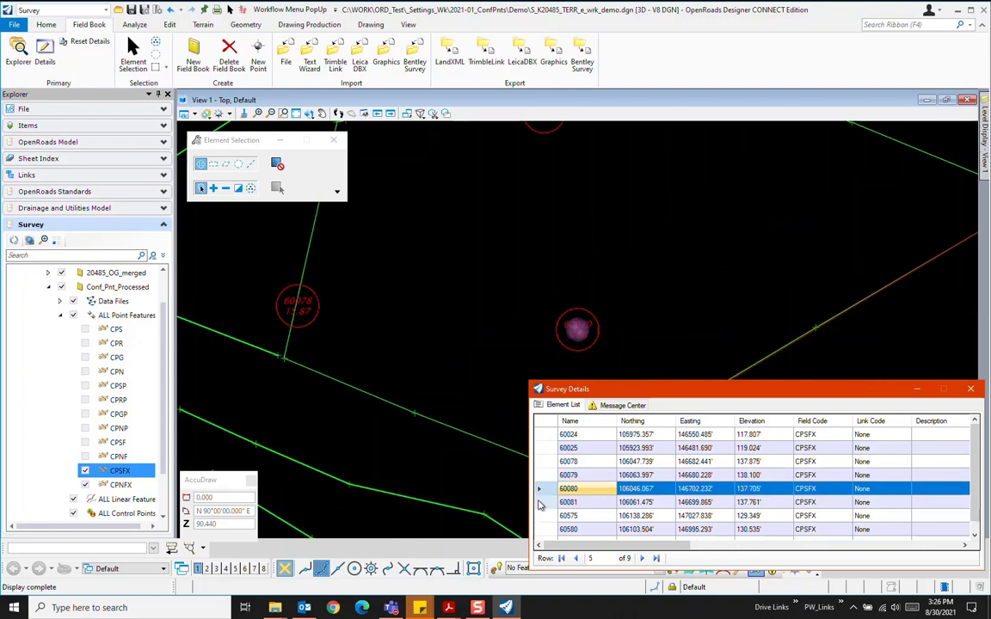
pyautogui.click(544, 504)
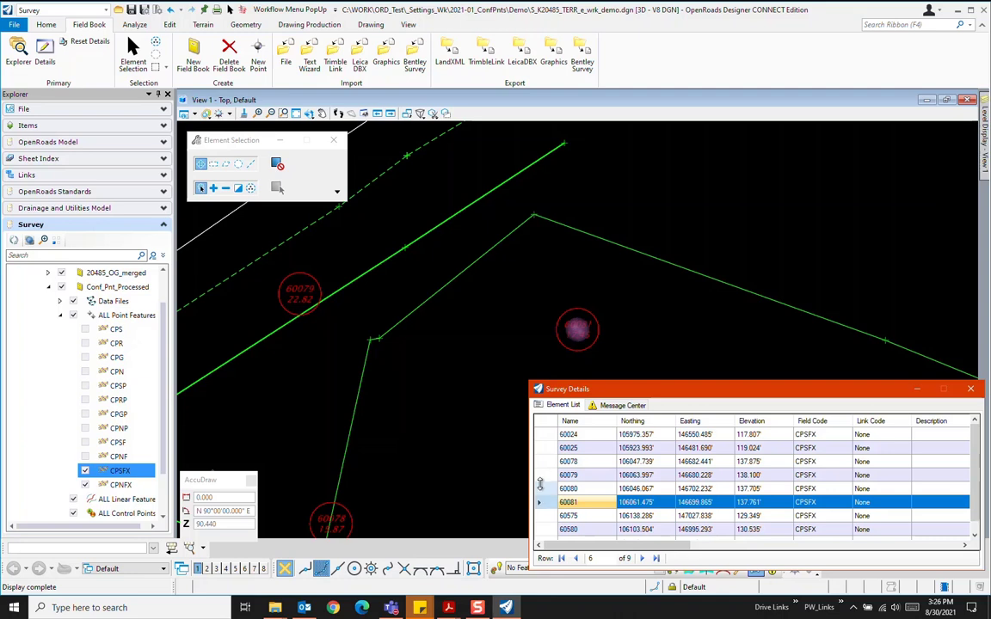
pyautogui.click(552, 476)
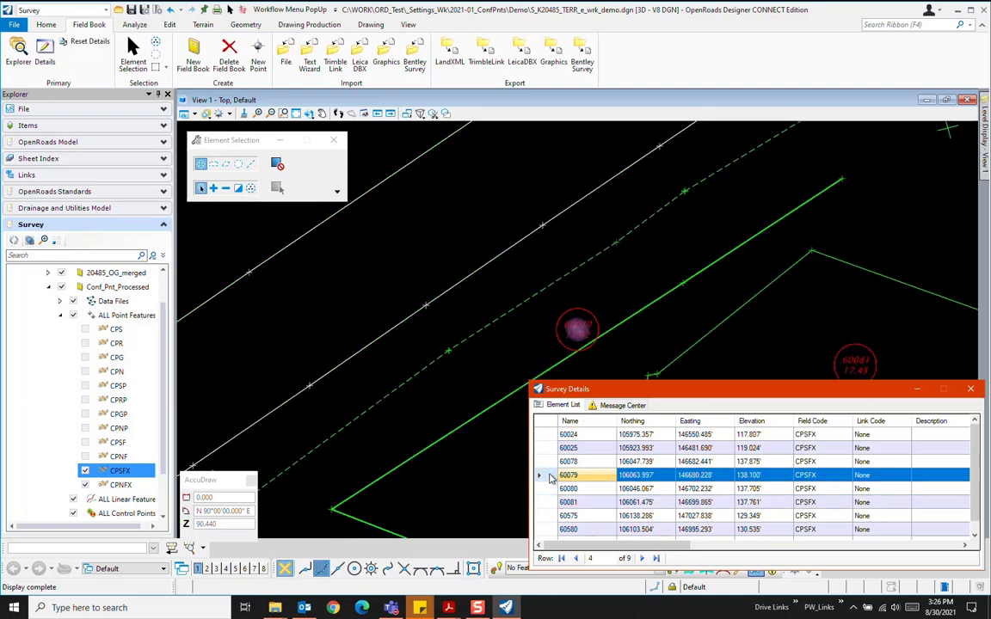
# Step: Locate points 60024 and 60025 from the list and read the attributes of the 60025 circle
pyautogui.click(552, 448)
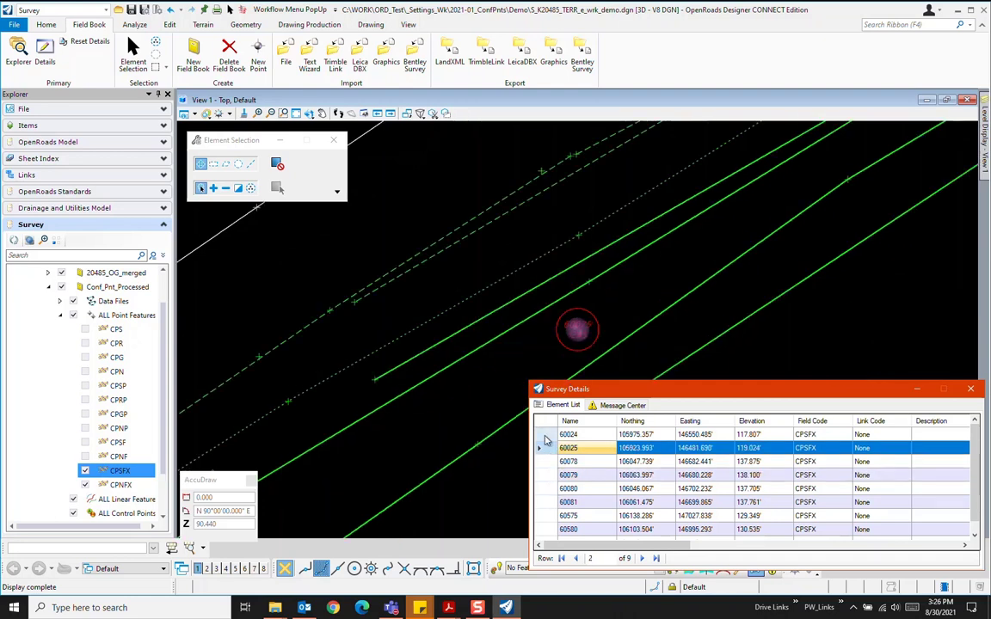
pyautogui.click(545, 435)
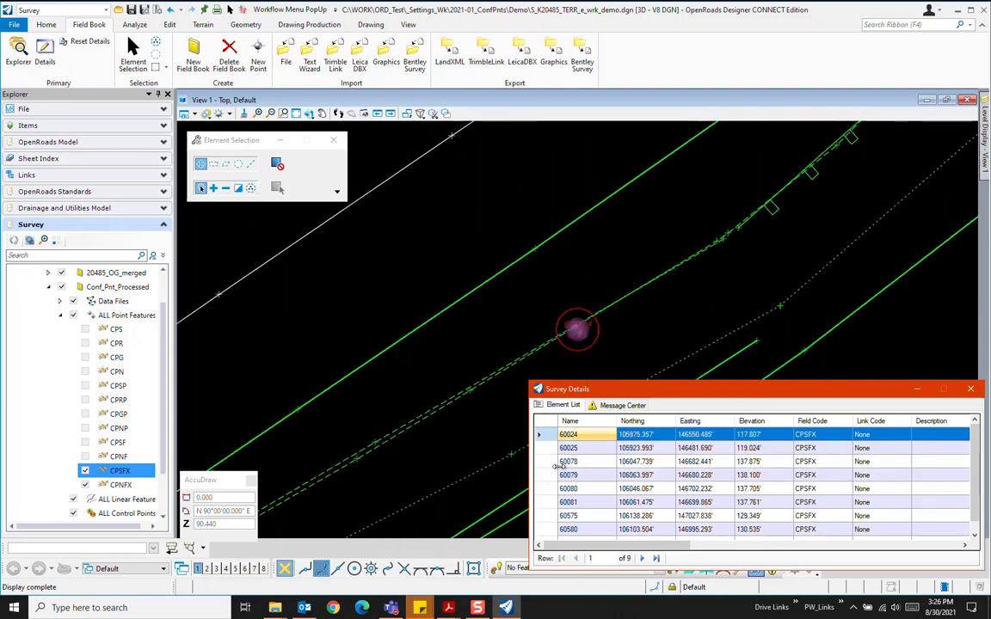
pyautogui.click(548, 448)
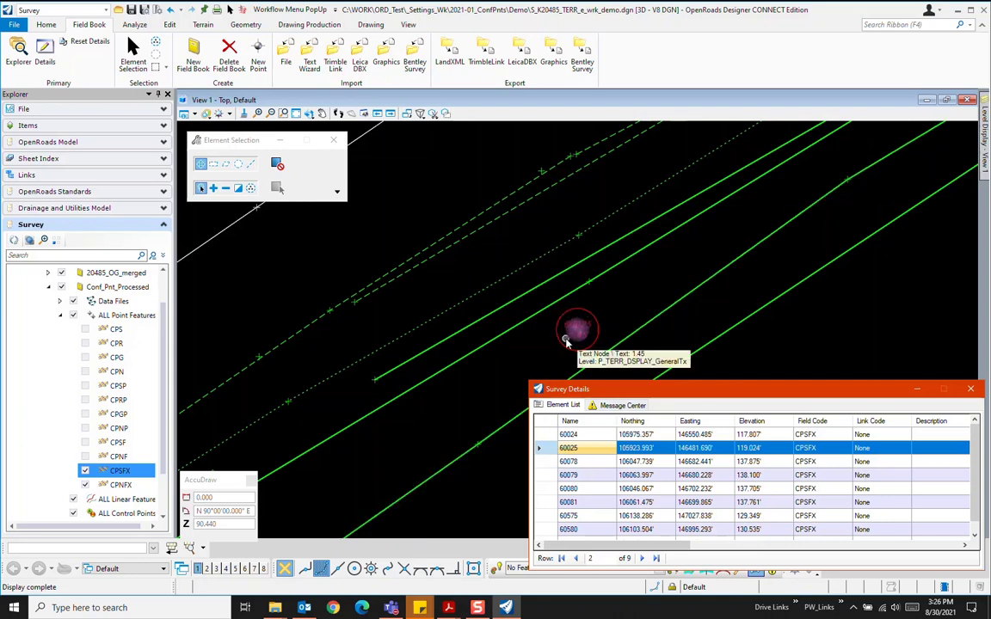
pyautogui.moveTo(565, 348)
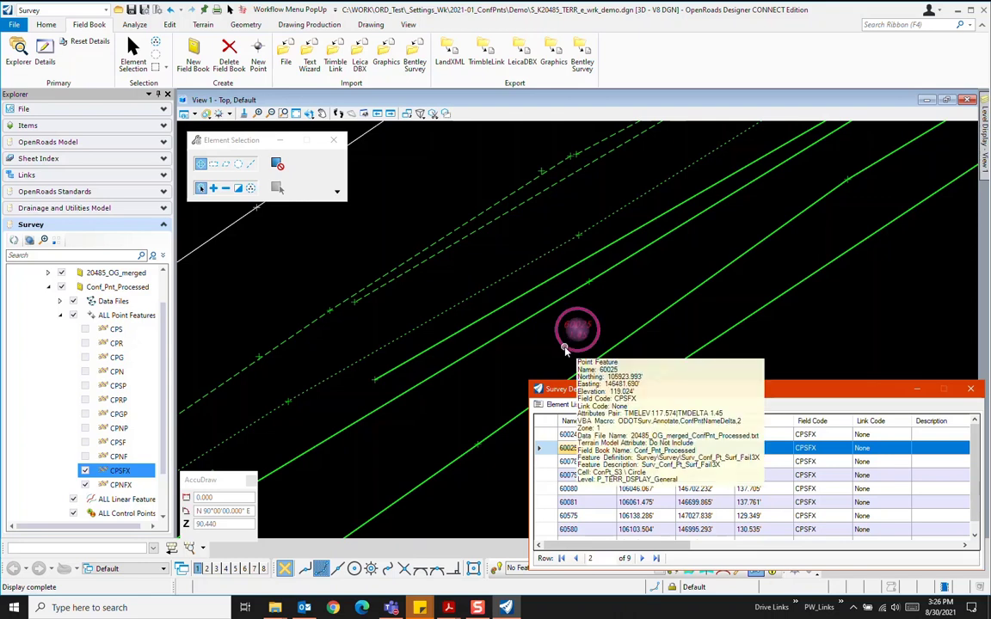
pyautogui.click(571, 339)
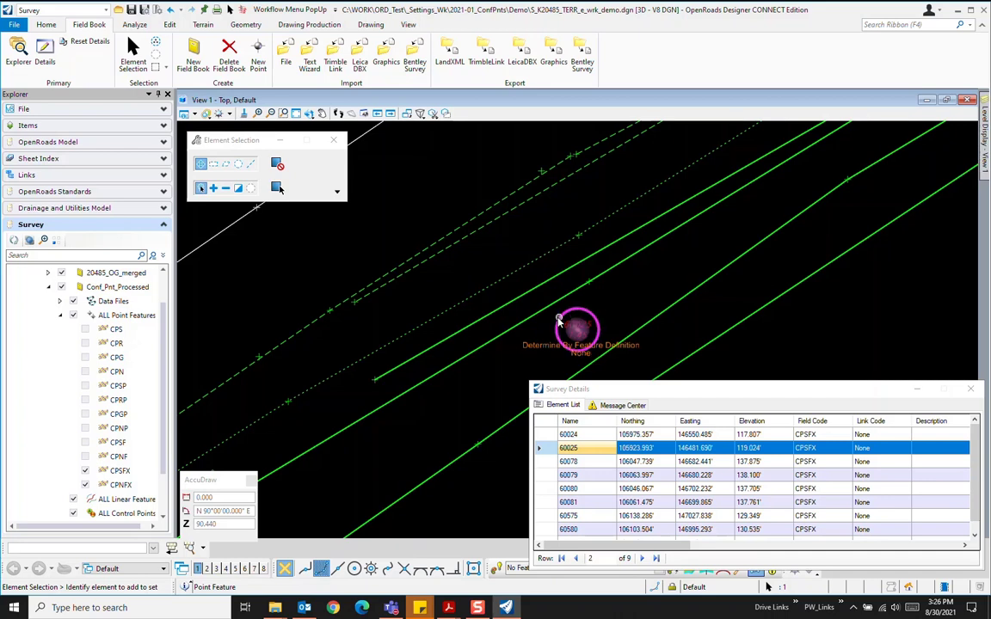
pyautogui.moveTo(600, 337)
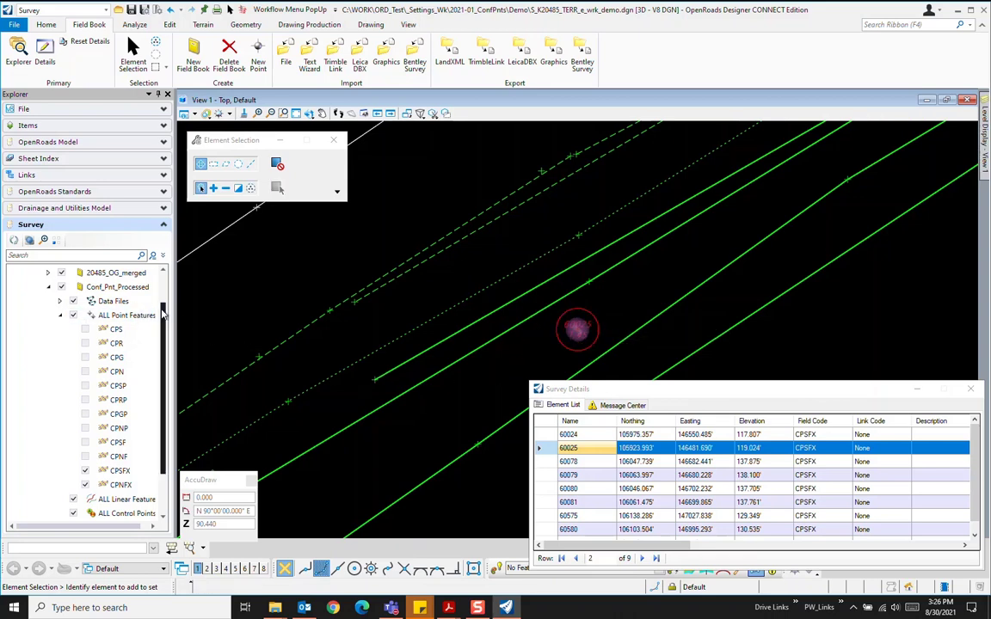
# Step: Expand the point features of the 20485_OG_merged field book and turn on its CPS points
pyautogui.click(48, 273)
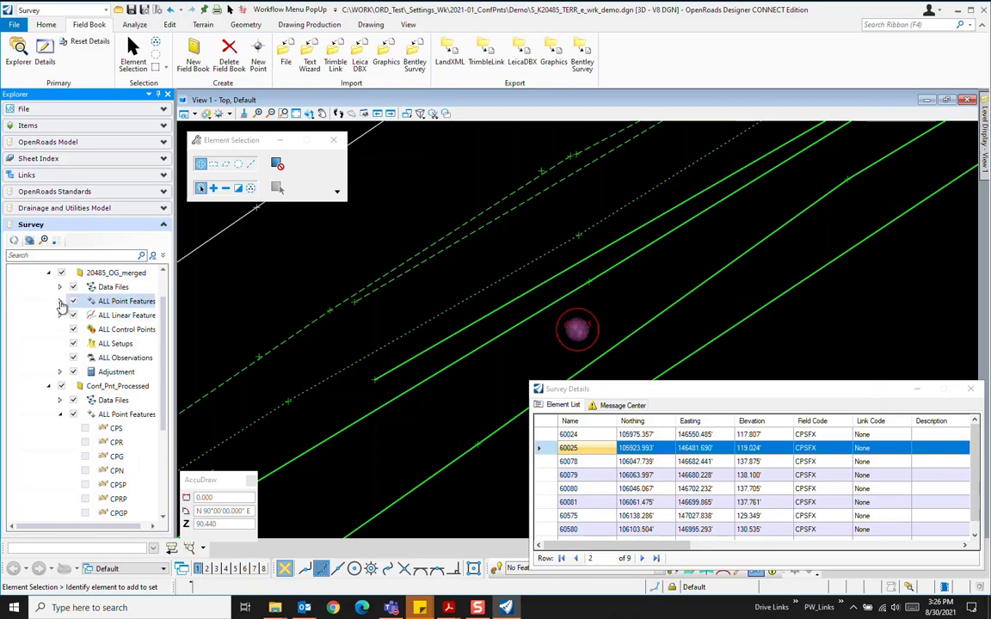
pyautogui.click(60, 302)
pyautogui.click(84, 442)
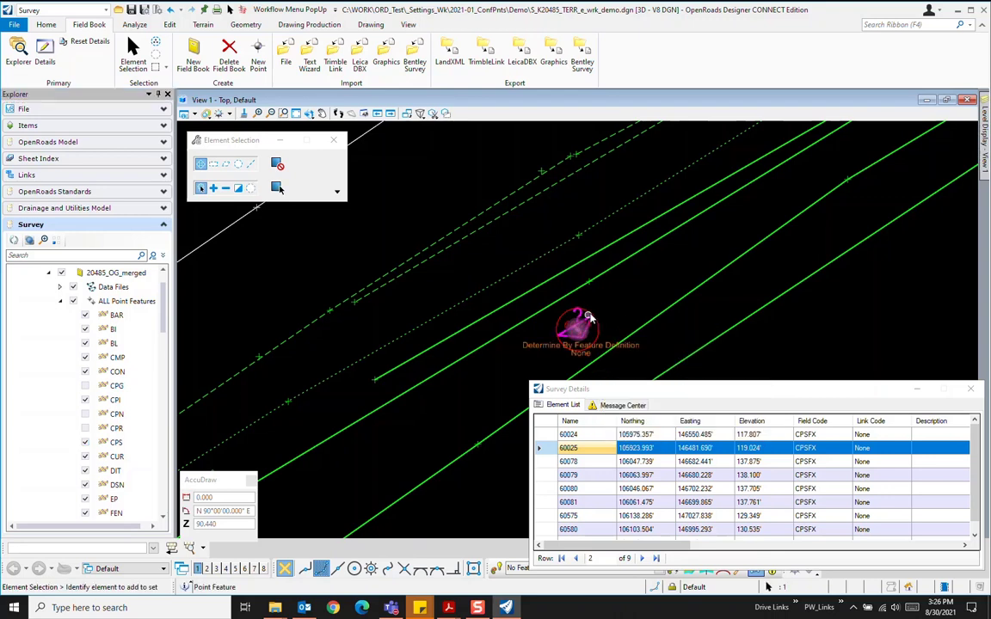
# Step: Change the field code of original survey point 60025 in 20485_OG_merged from CPS to CPN
pyautogui.click(590, 322)
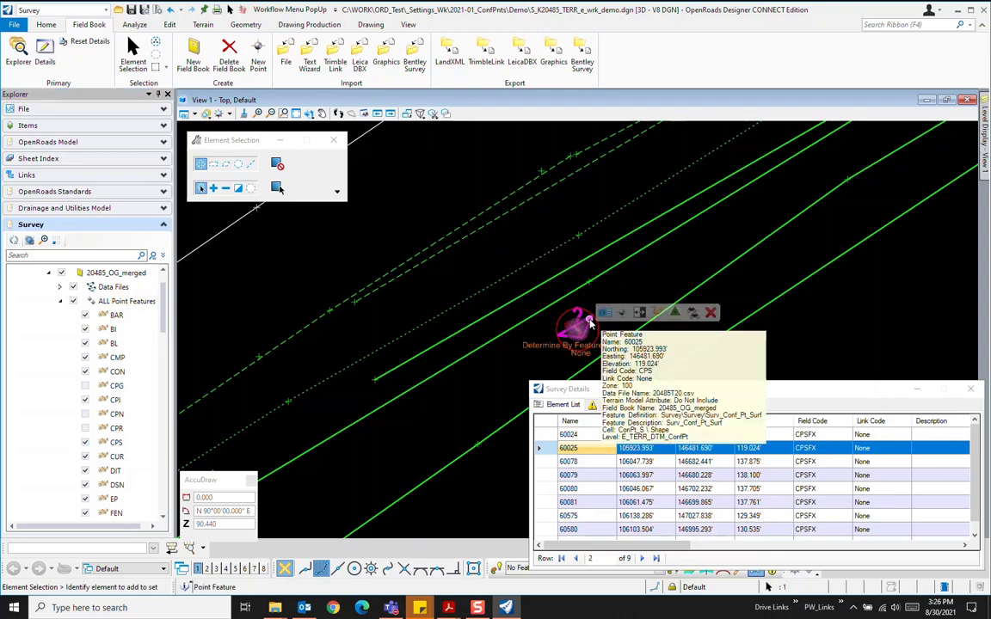
pyautogui.moveTo(608, 314)
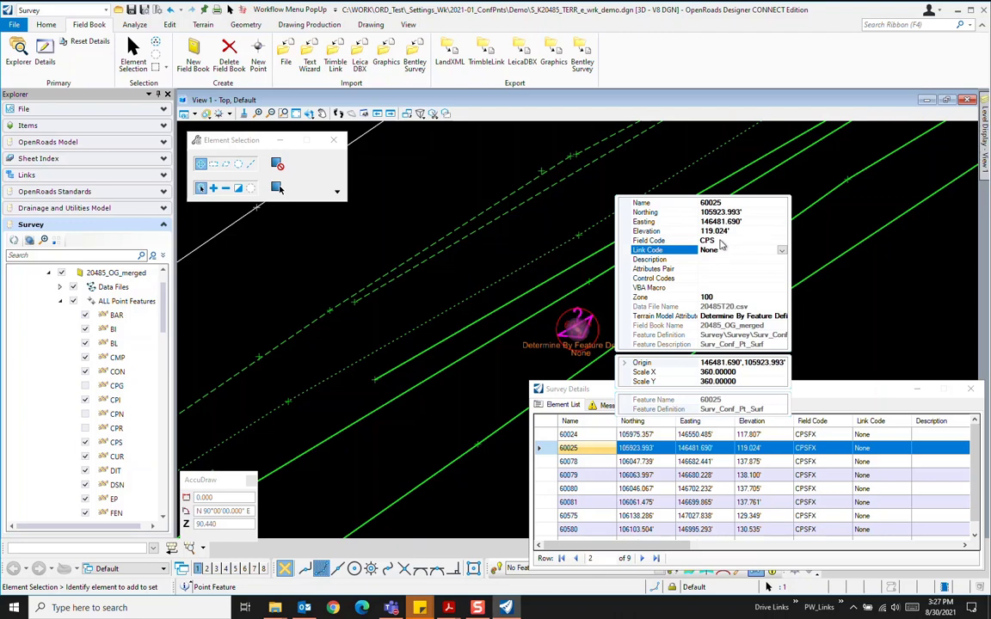
pyautogui.click(720, 241)
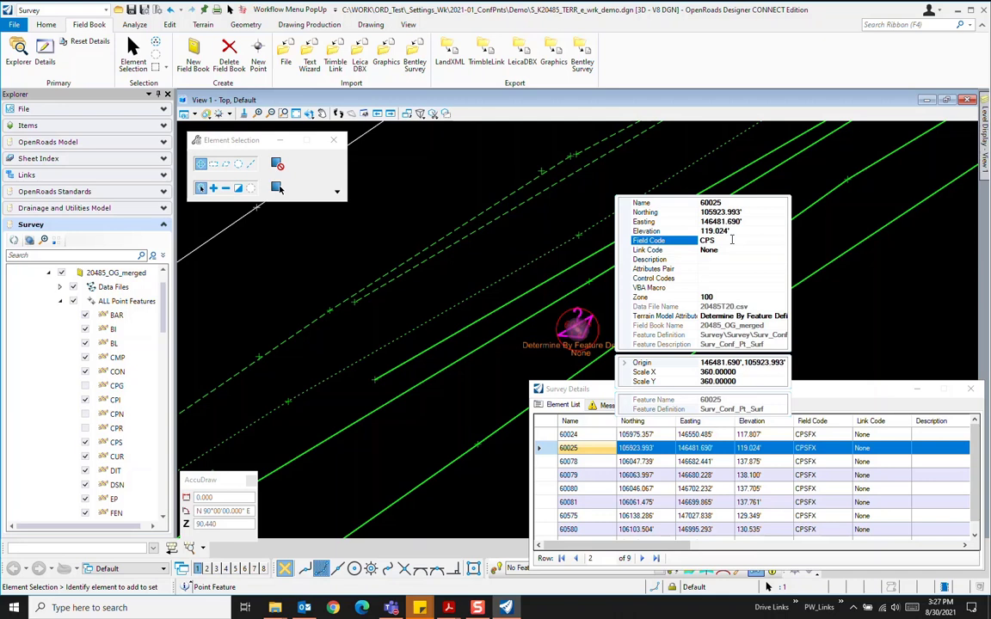
pyautogui.press('BackSpace')
pyautogui.press('Return')
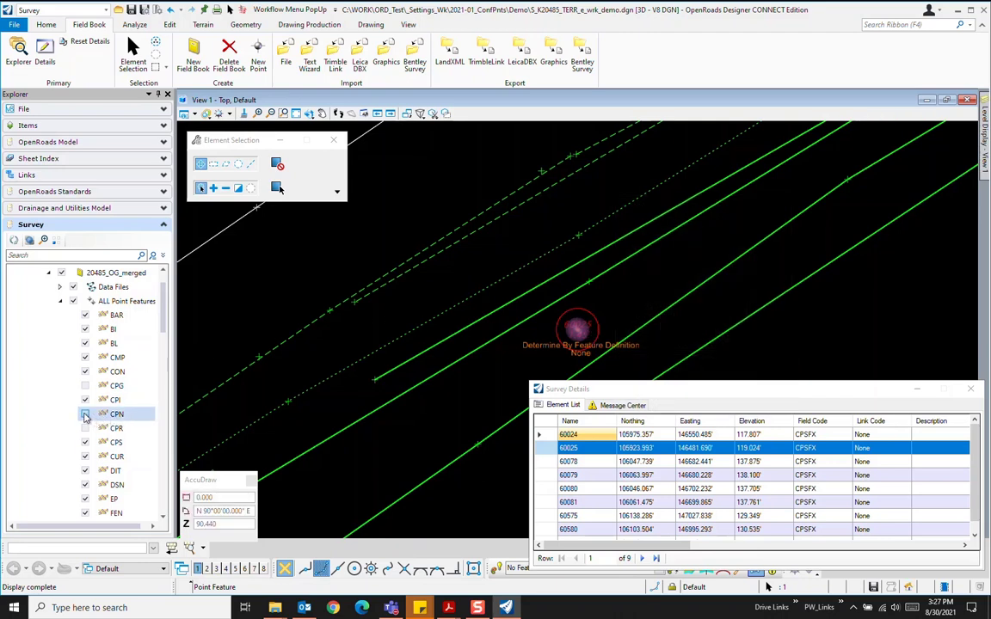
# Step: Turn on the CPN points in 20485_OG_merged and check the attributes of recoded point 60025 and its surroundings
pyautogui.click(85, 415)
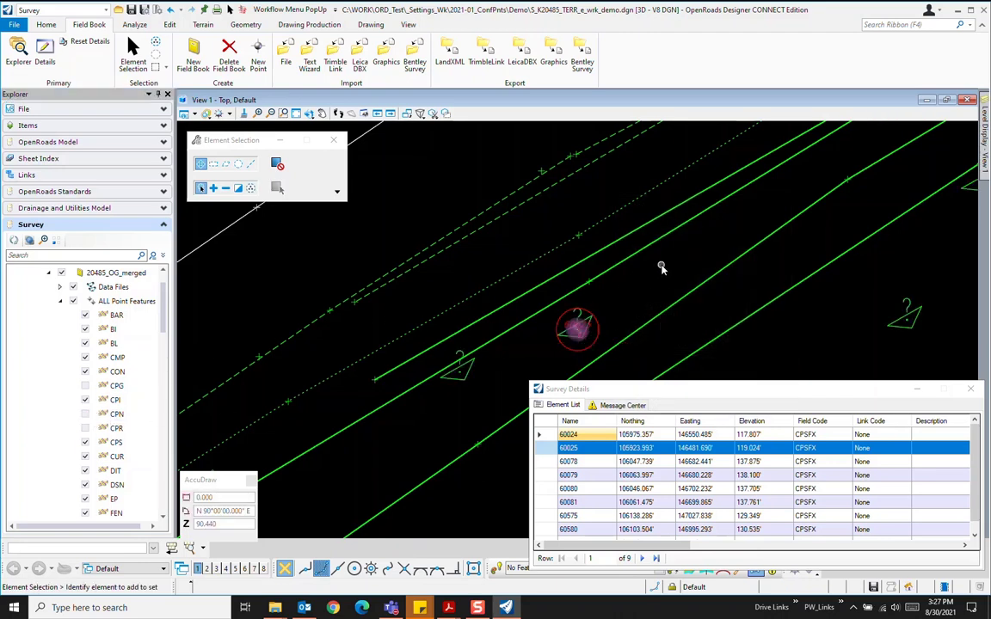
pyautogui.scroll(3, 578, 325)
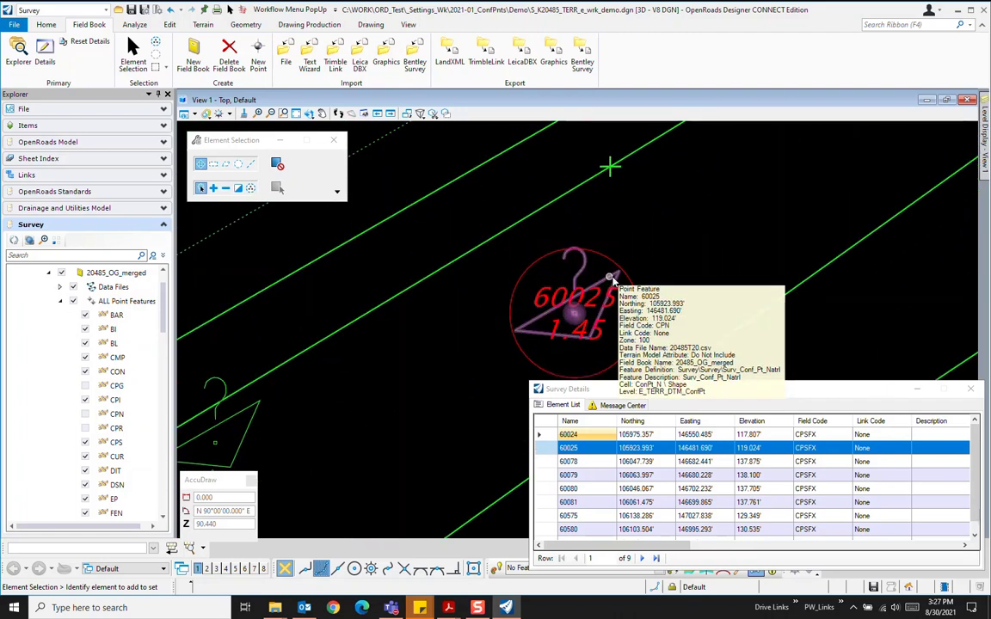
pyautogui.scroll(-3, 753, 222)
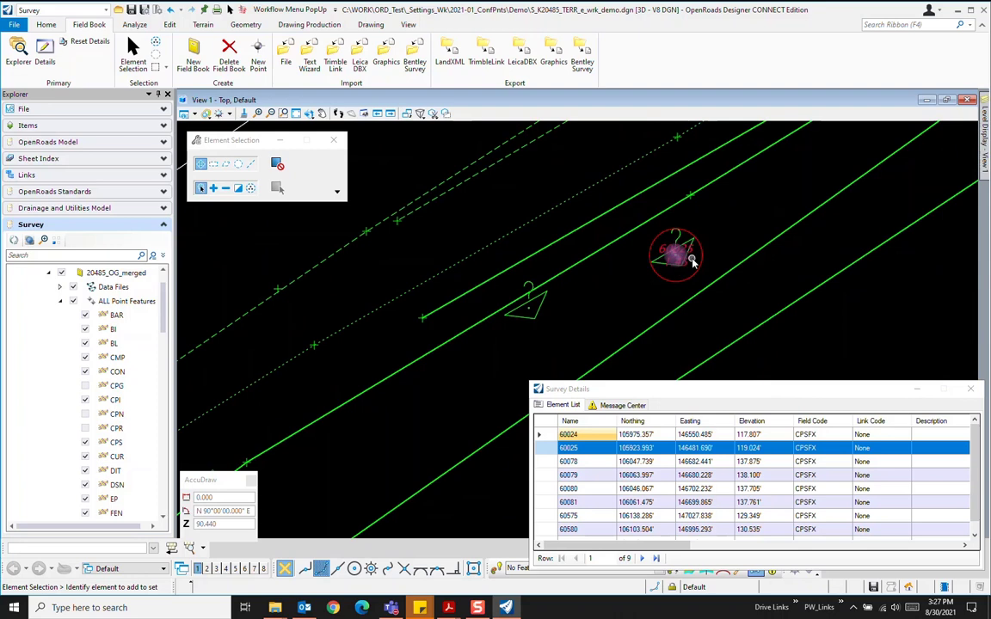
pyautogui.scroll(-5, 564, 295)
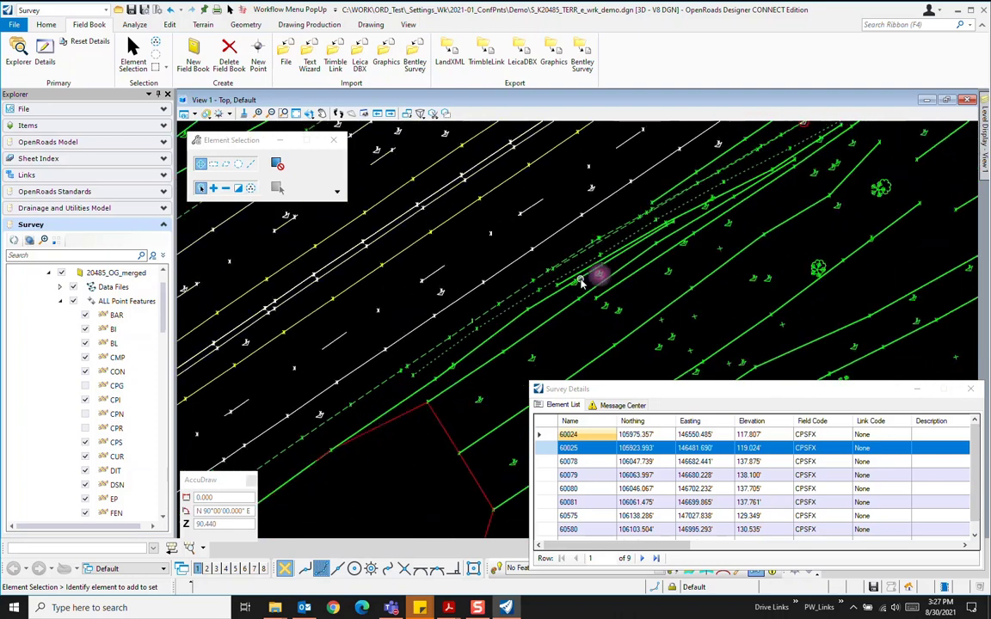
pyautogui.scroll(2, 584, 274)
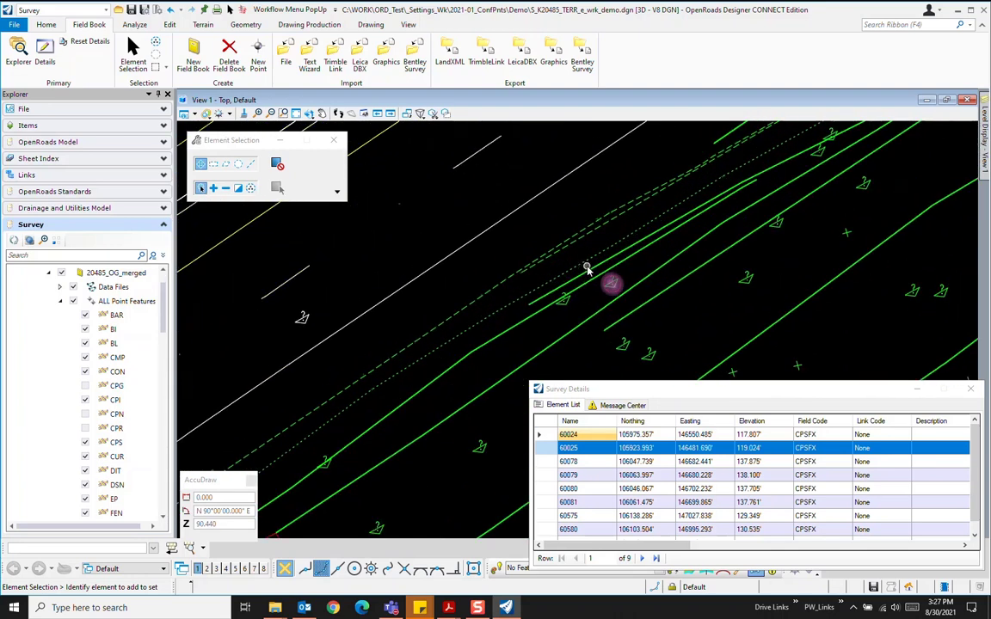
# Step: Locate point 60078 from the list and examine it with nearby points 60079, 60080 and 60081
pyautogui.click(550, 463)
pyautogui.click(552, 463)
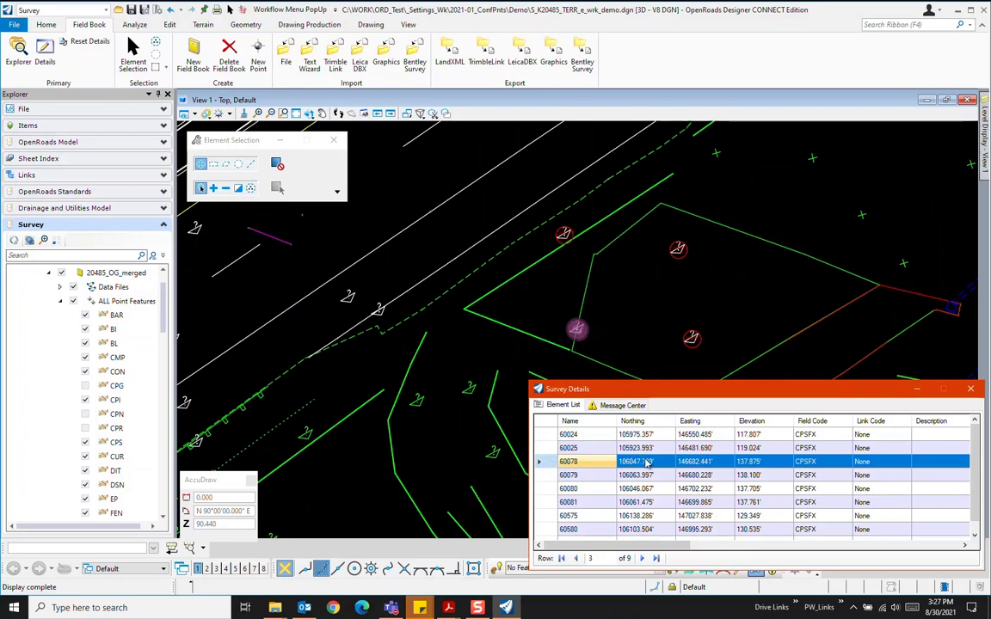
pyautogui.scroll(4, 652, 337)
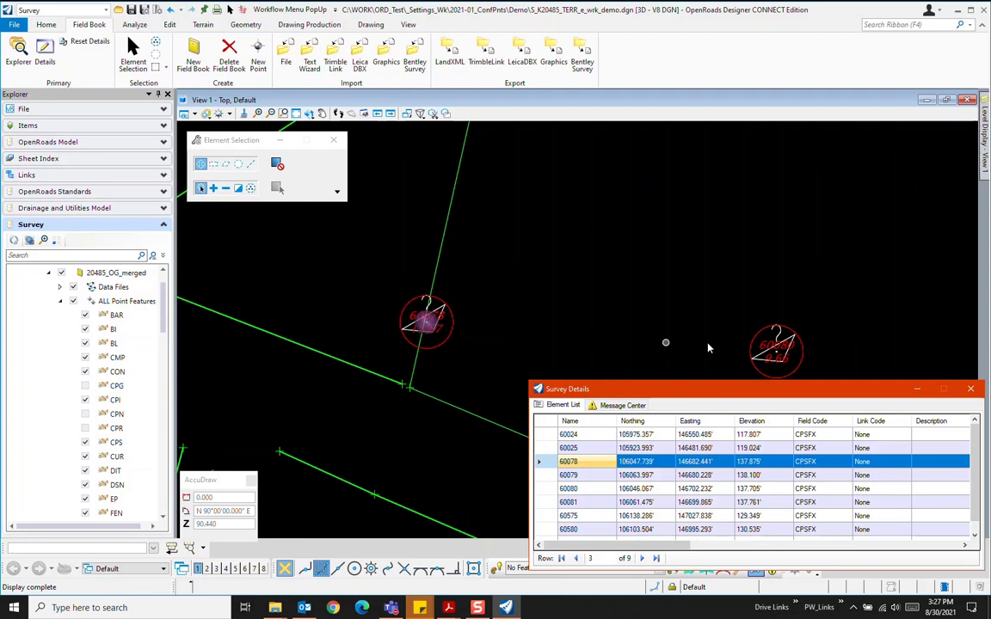
pyautogui.scroll(-3, 753, 317)
pyautogui.scroll(4, 751, 188)
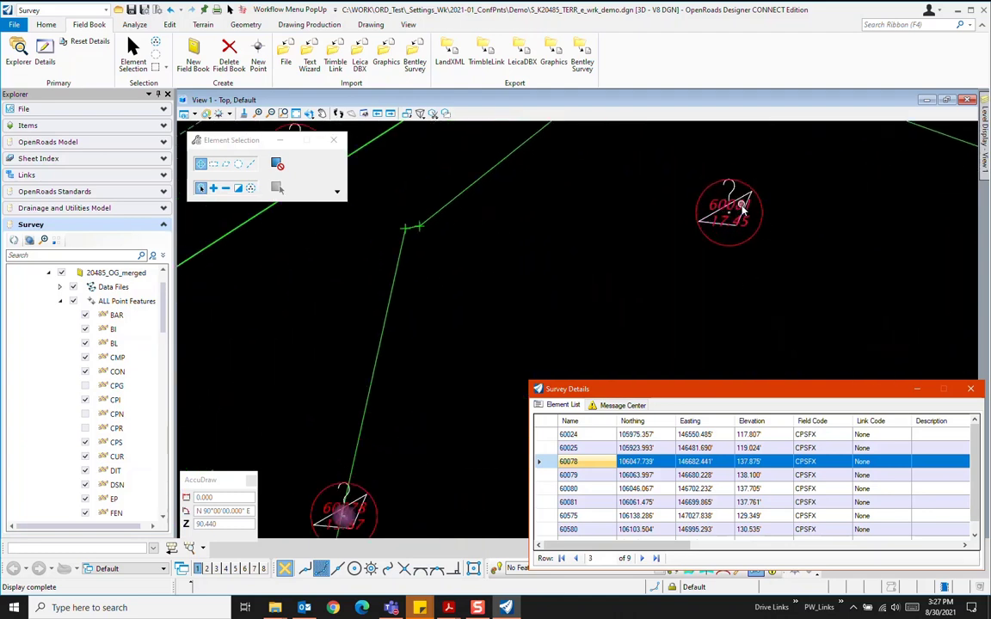
pyautogui.scroll(-2, 740, 210)
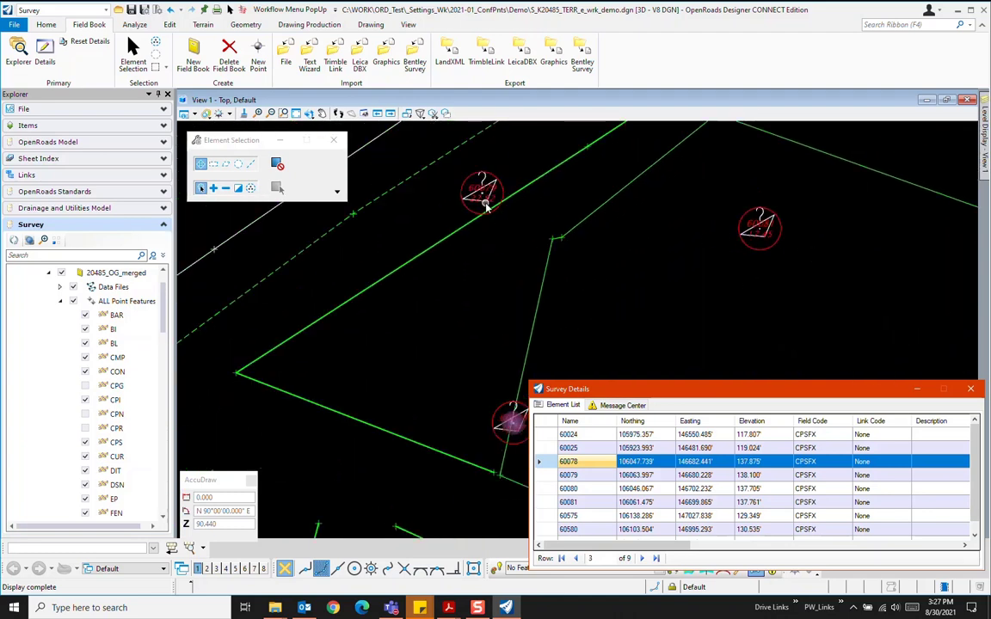
pyautogui.scroll(-3, 486, 206)
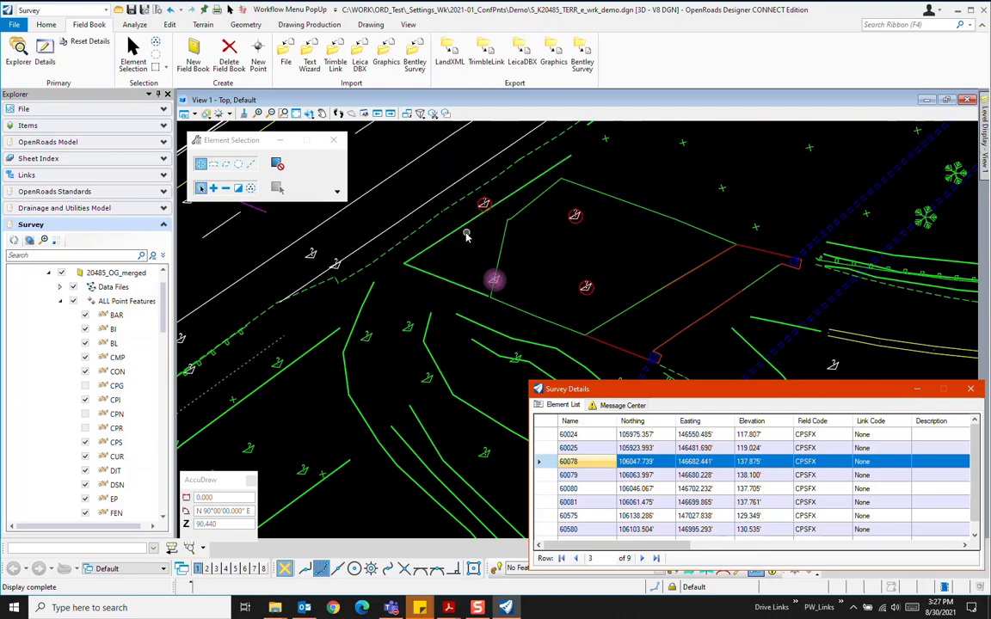
pyautogui.scroll(1, 448, 225)
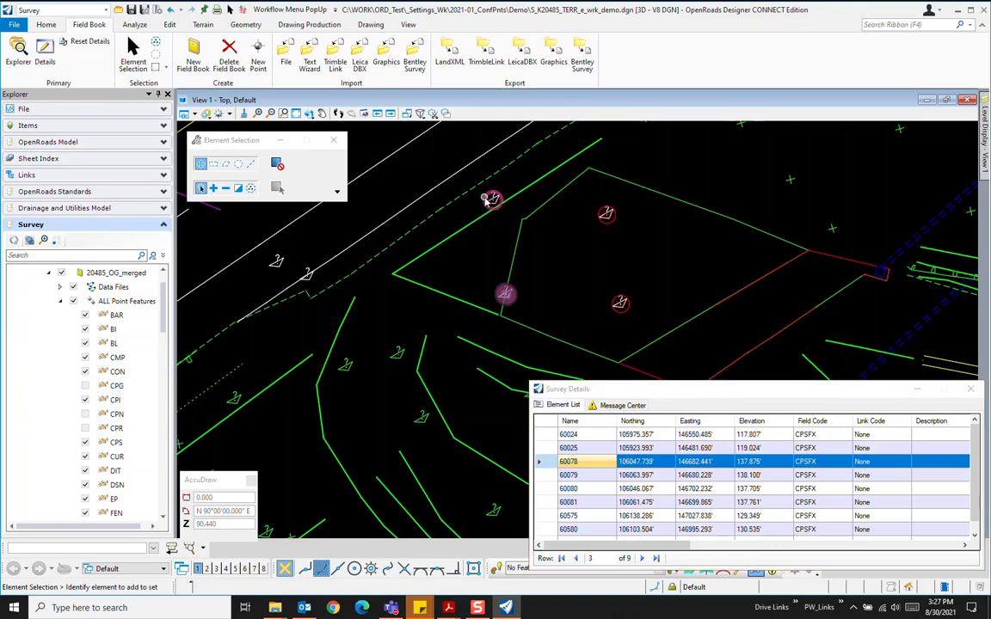
# Step: Select original survey points 60078, 60079, 60080 and 60081 together and delete them
pyautogui.scroll(1, 514, 221)
pyautogui.scroll(3, 521, 222)
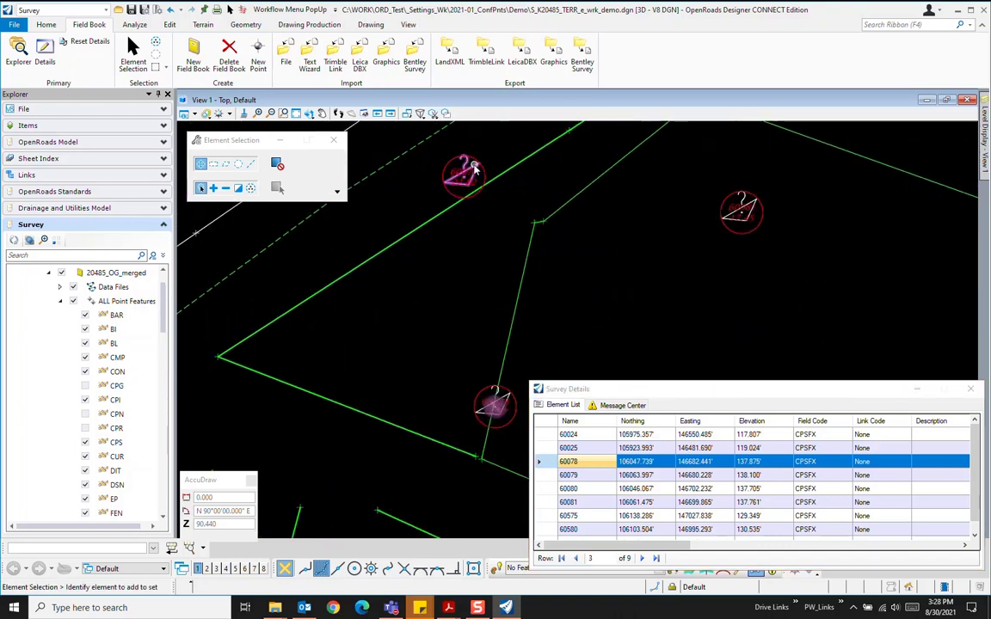
pyautogui.moveTo(474, 166)
pyautogui.moveTo(751, 203)
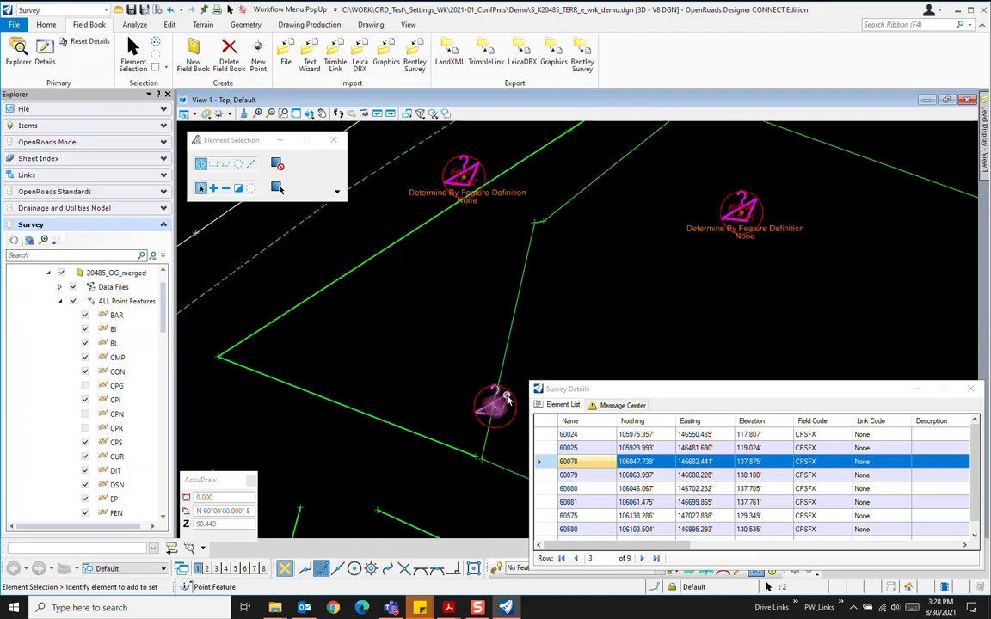
pyautogui.scroll(-2, 563, 285)
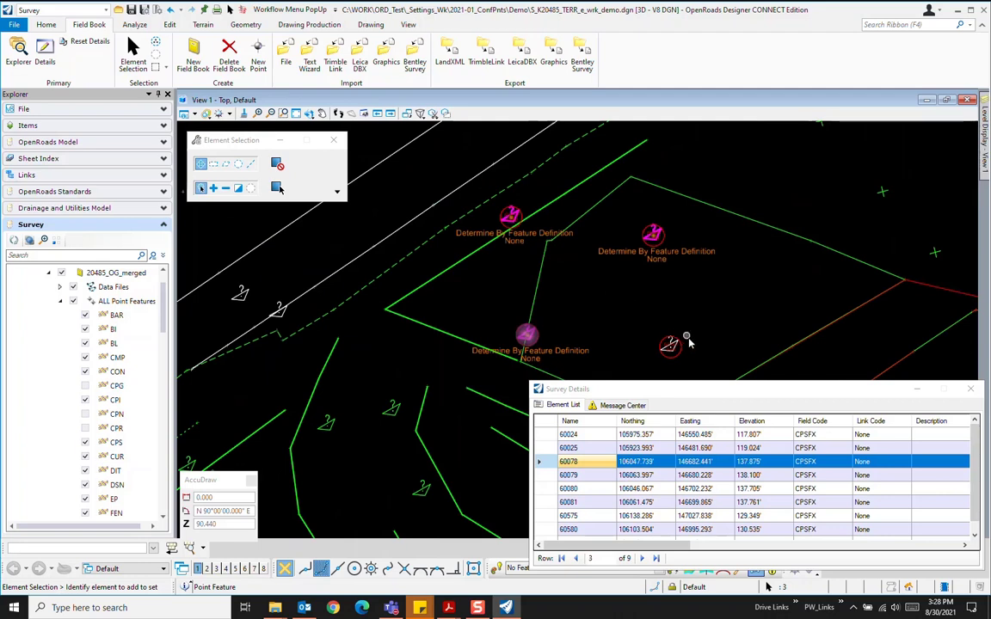
pyautogui.scroll(3, 658, 340)
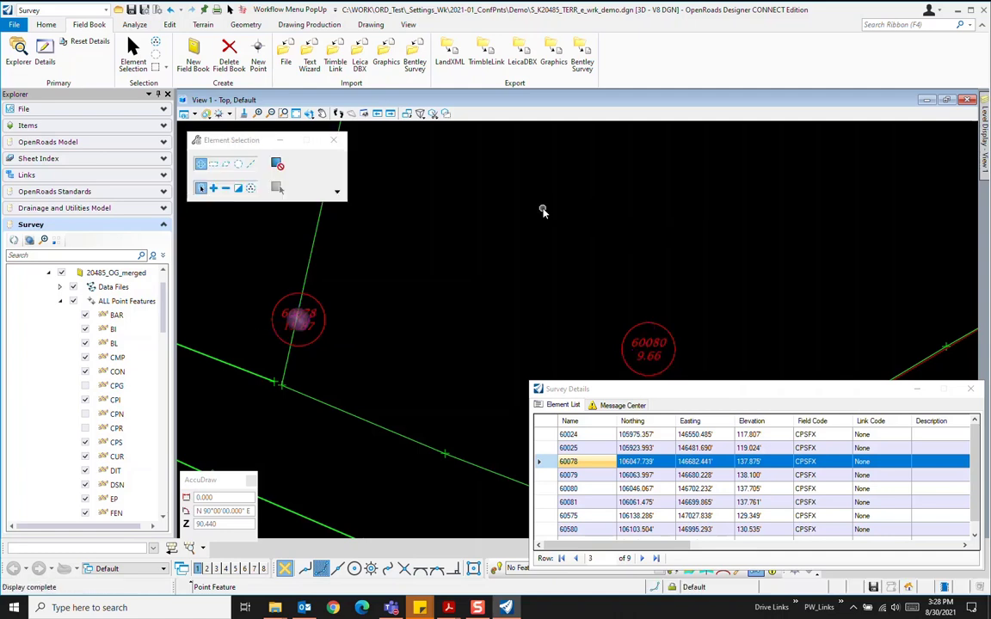
pyautogui.scroll(-5, 523, 254)
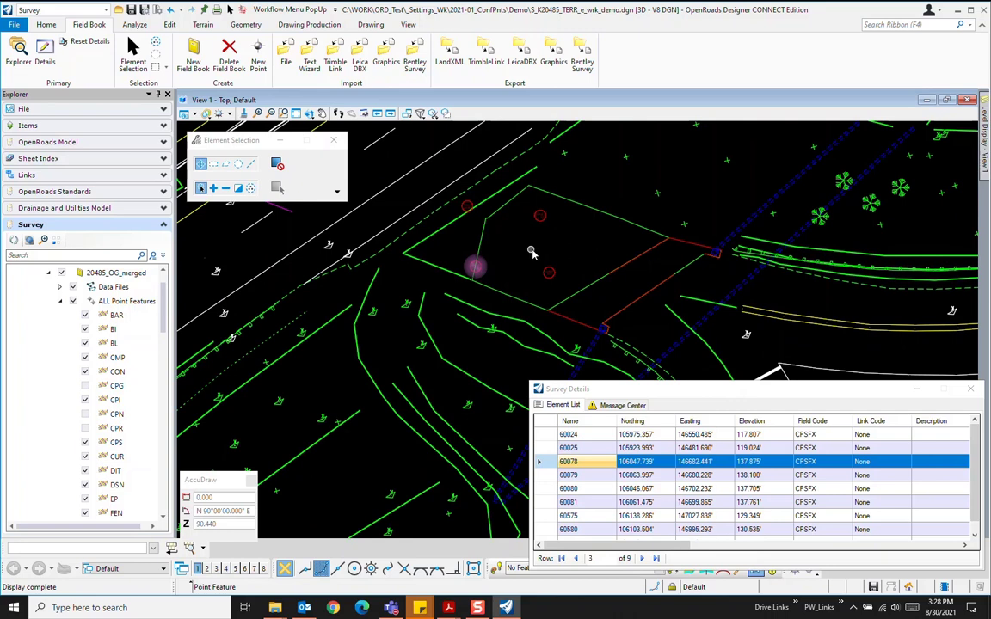
pyautogui.scroll(-2, 522, 248)
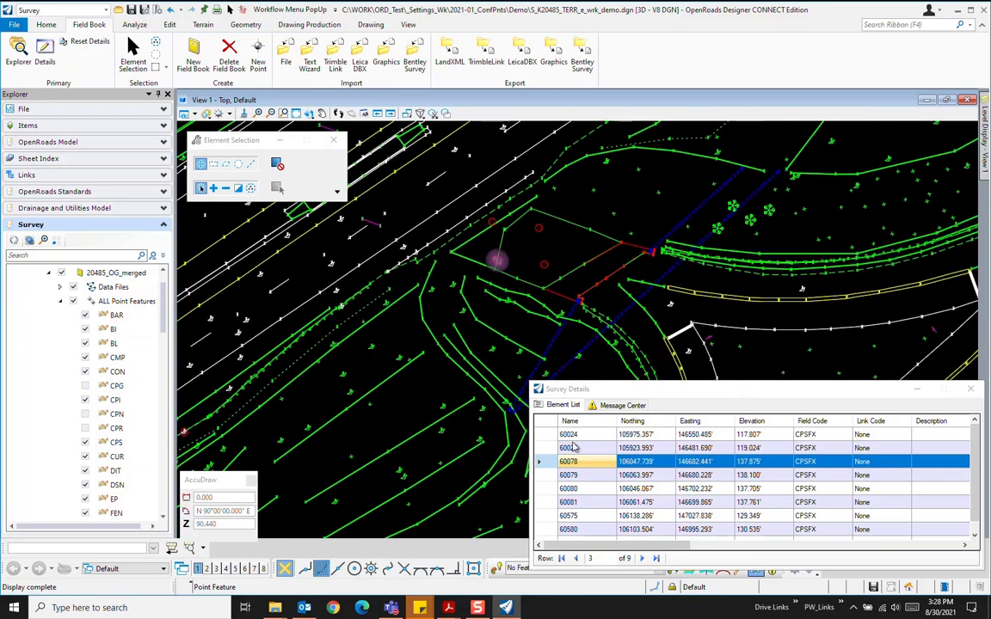
# Step: Locate point 60575 from the element list and examine its position relative to the surrounding lines and points
pyautogui.click(550, 490)
pyautogui.click(551, 502)
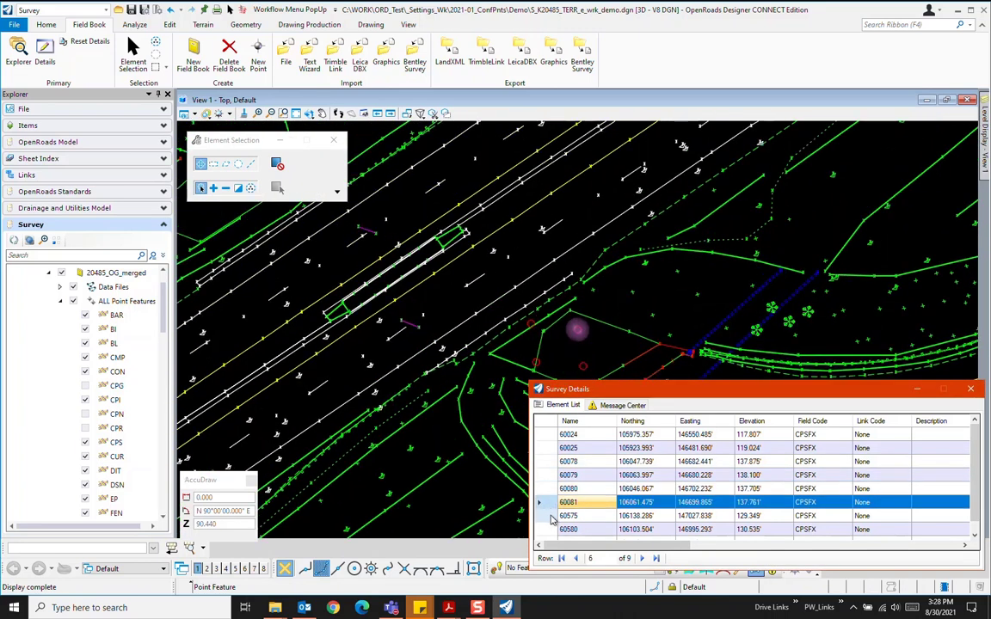
pyautogui.click(551, 516)
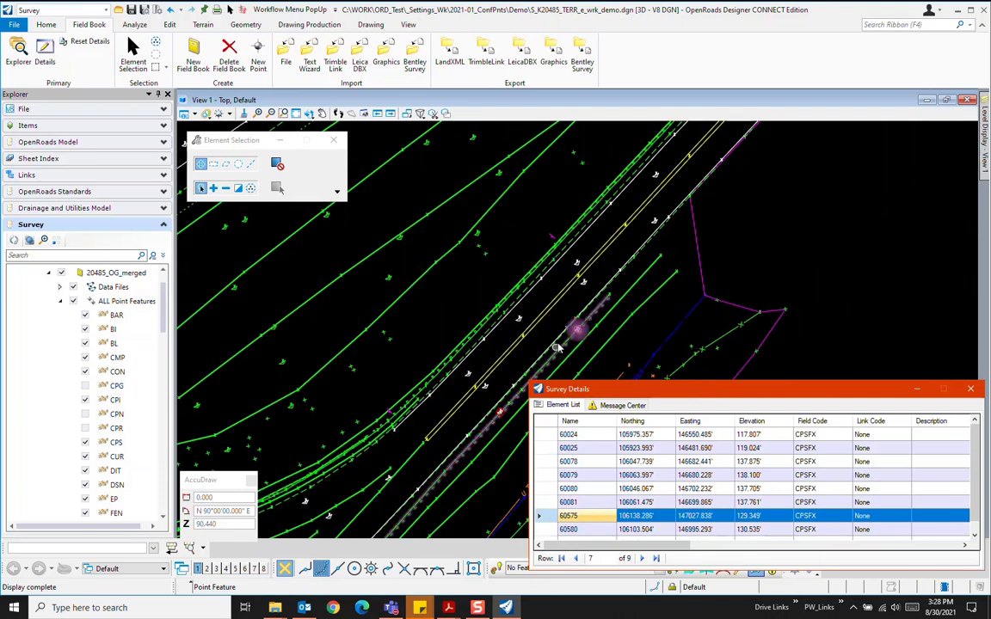
pyautogui.scroll(3, 565, 347)
pyautogui.scroll(2, 565, 347)
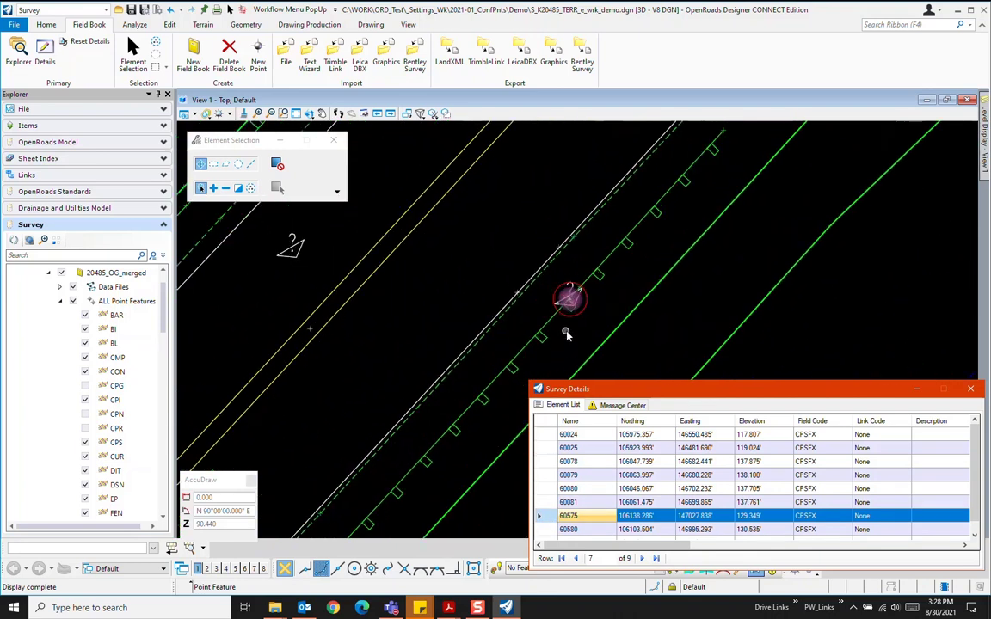
pyautogui.scroll(4, 617, 305)
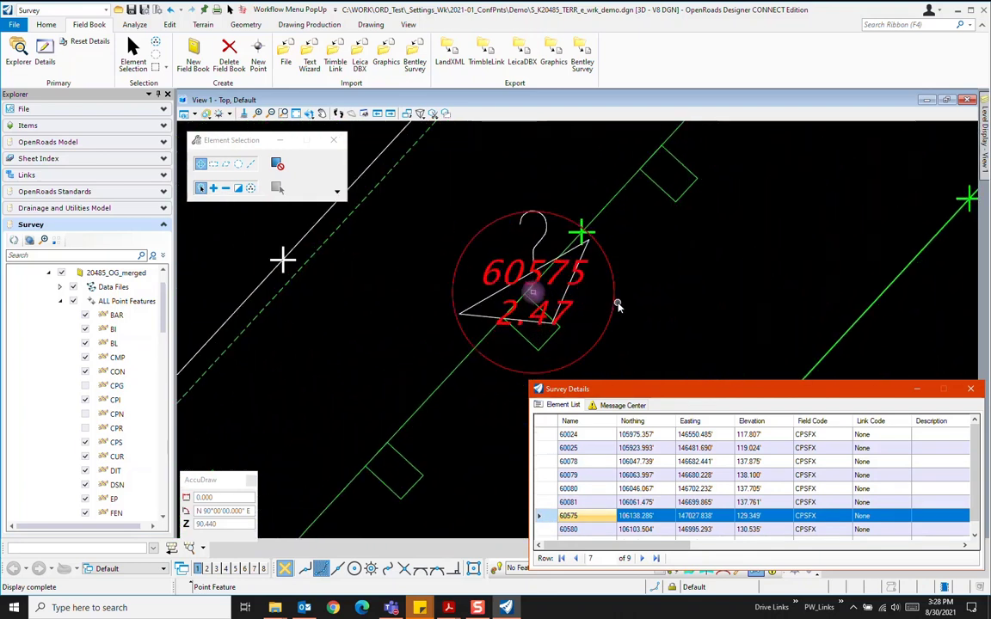
pyautogui.scroll(-1, 685, 275)
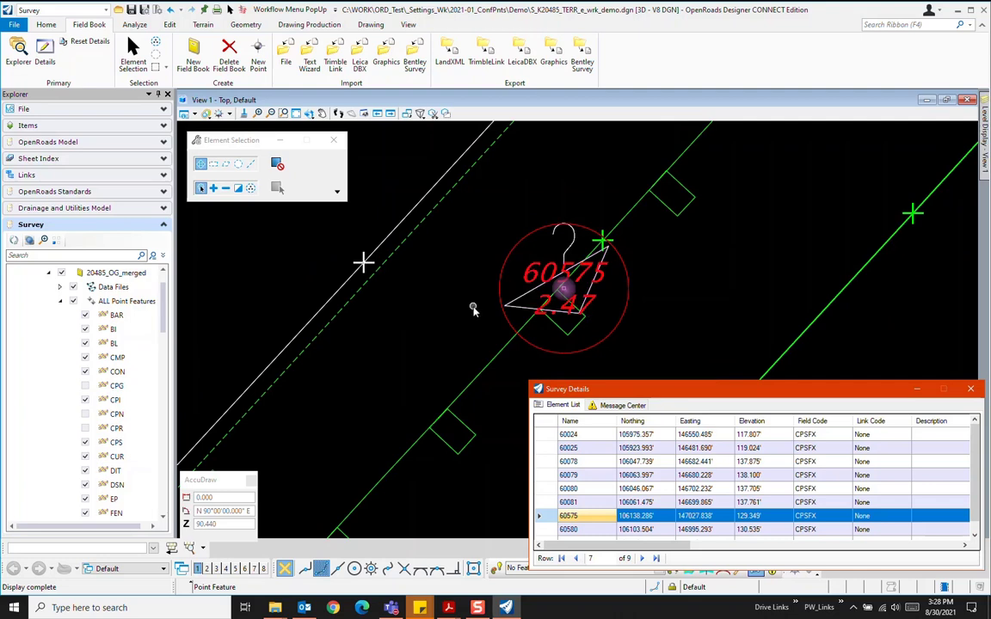
pyautogui.scroll(-3, 472, 309)
# Step: Rotate the view dynamically around point 60575 to inspect the nearby points in 3D, and restore the Top view
pyautogui.click(308, 112)
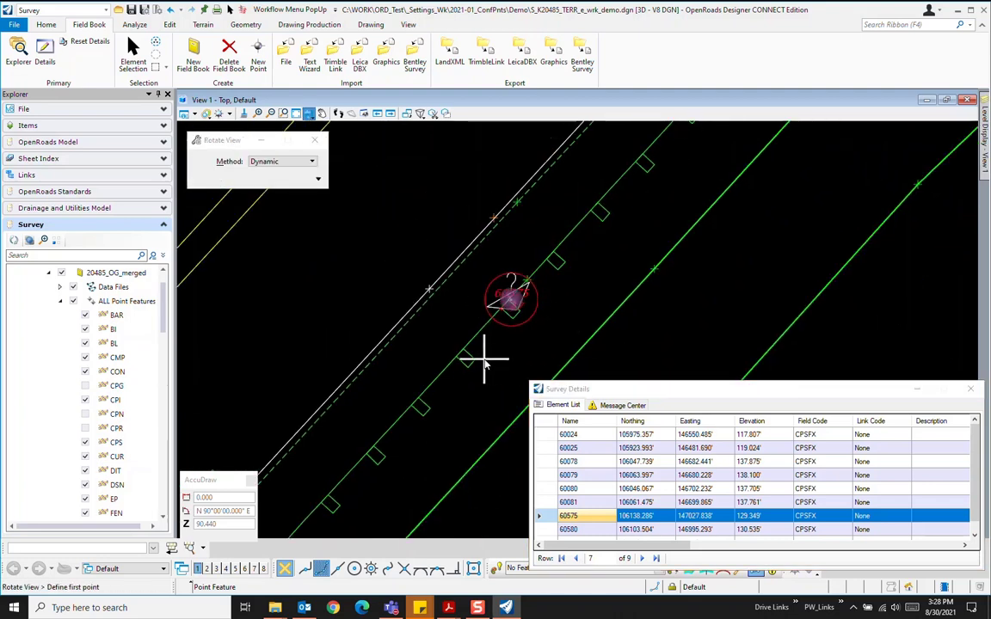
pyautogui.click(439, 418)
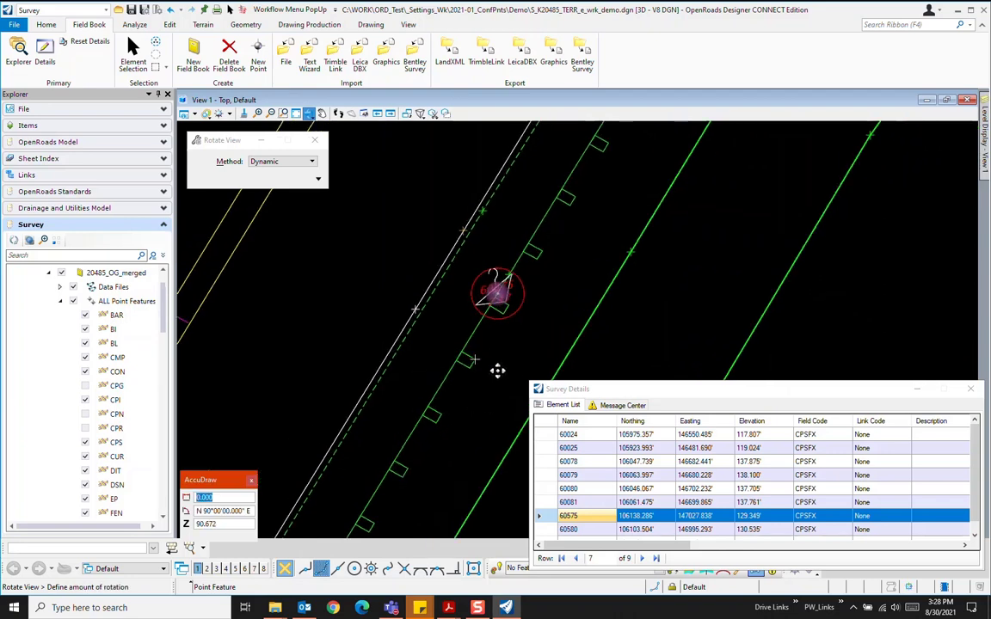
pyautogui.click(543, 270)
pyautogui.click(369, 415)
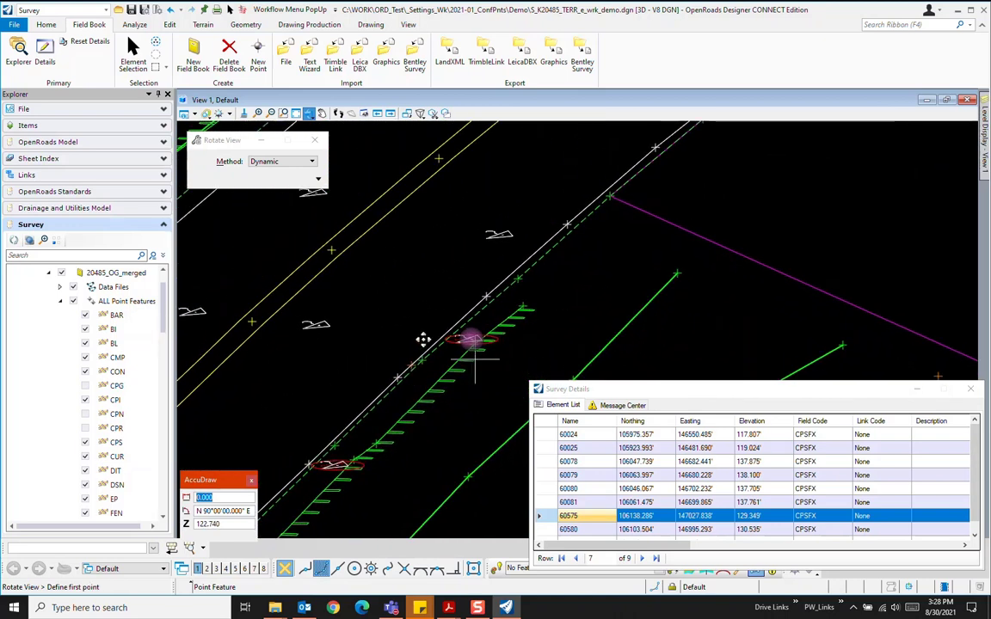
pyautogui.click(312, 162)
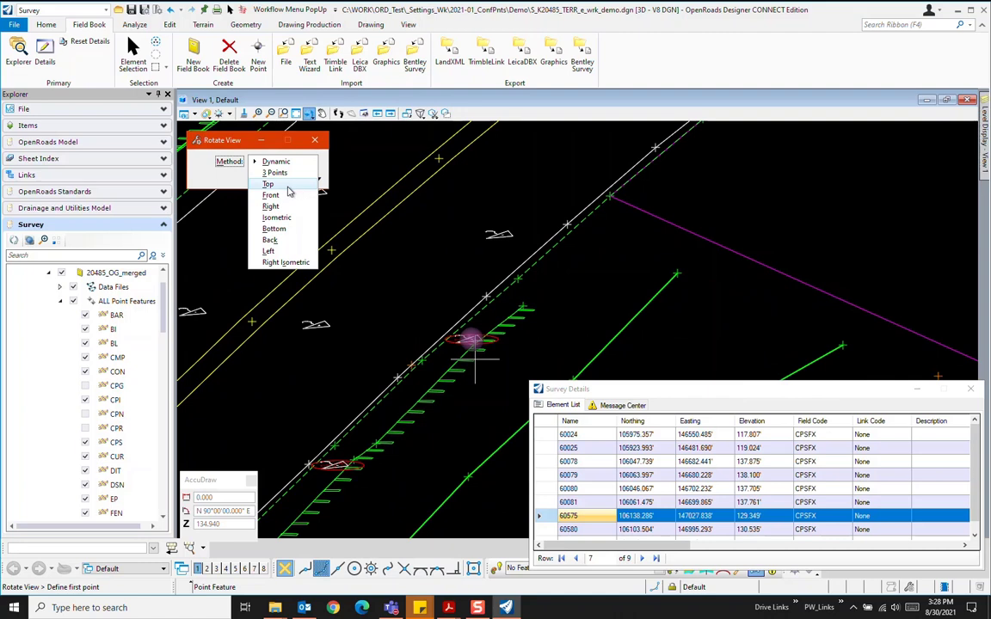
pyautogui.click(268, 184)
pyautogui.rightClick(546, 305)
pyautogui.scroll(-7, 542, 307)
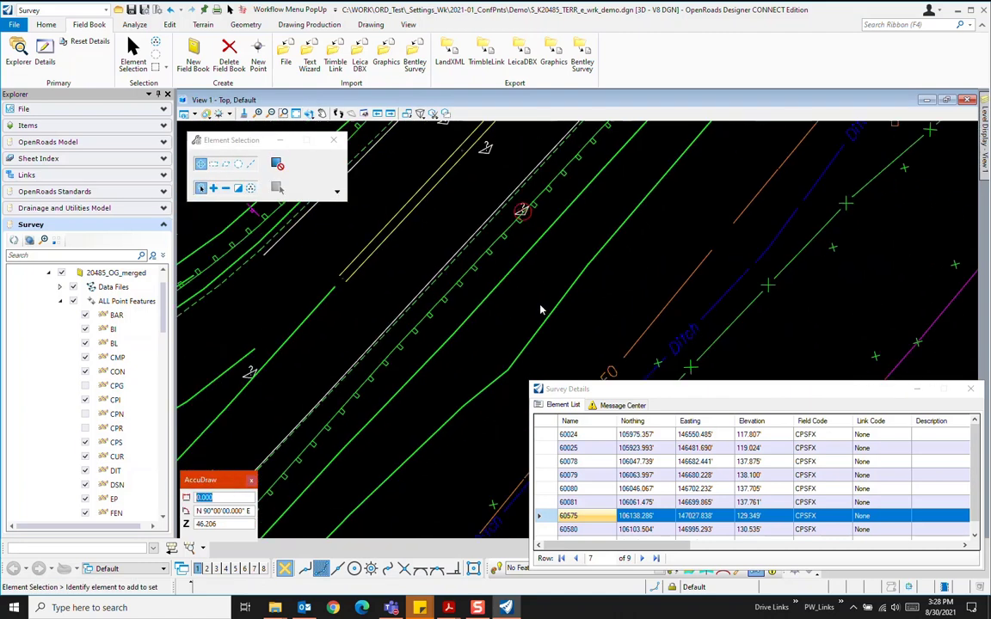
# Step: Set the field code of original survey point 60575 in 20485_OG_merged to GPT
pyautogui.scroll(1, 529, 229)
pyautogui.scroll(-1, 589, 230)
pyautogui.scroll(5, 589, 231)
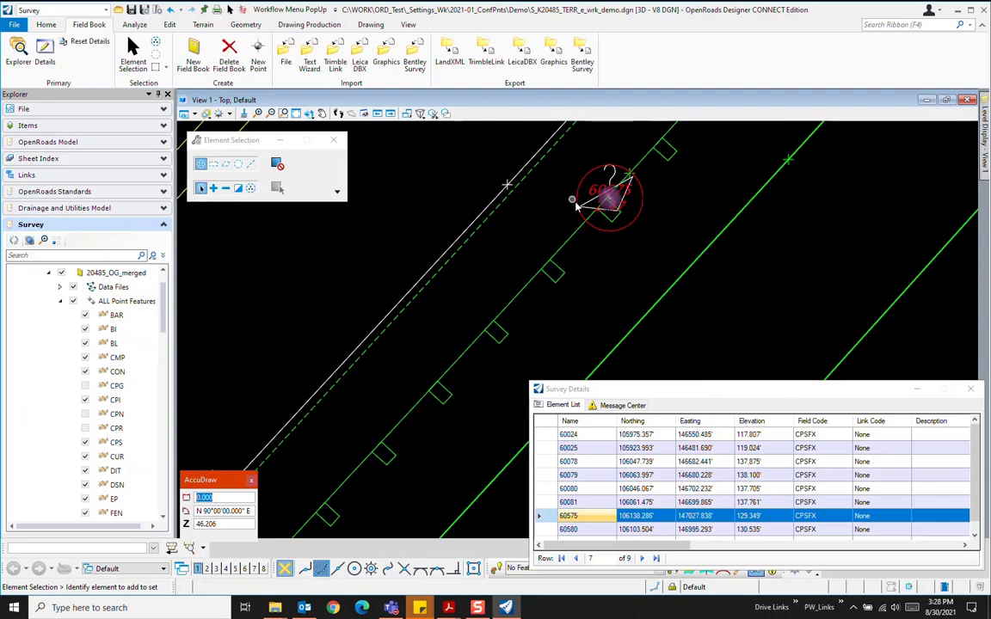
pyautogui.moveTo(584, 206)
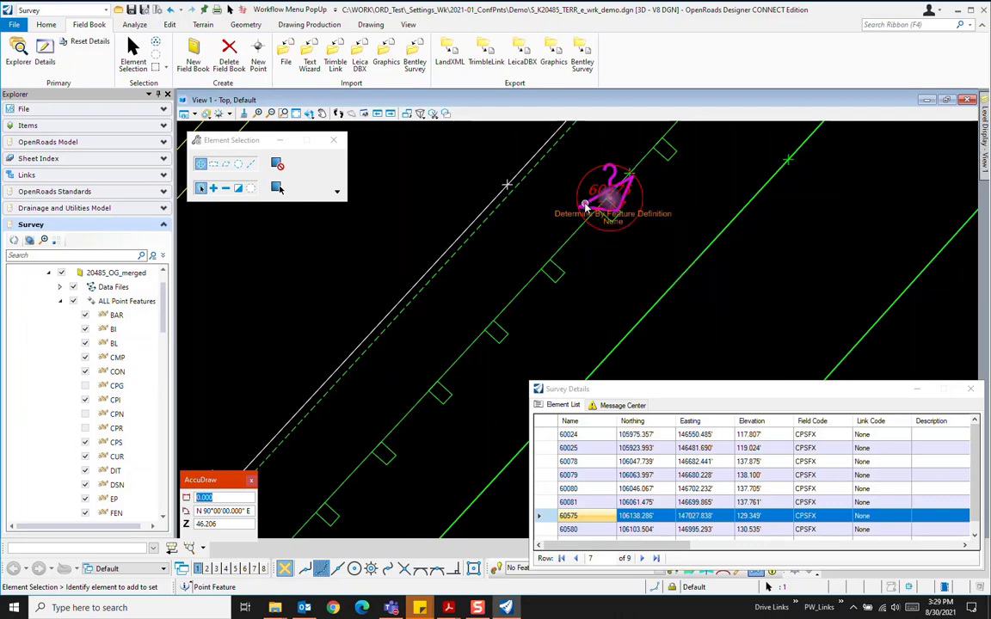
pyautogui.click(596, 195)
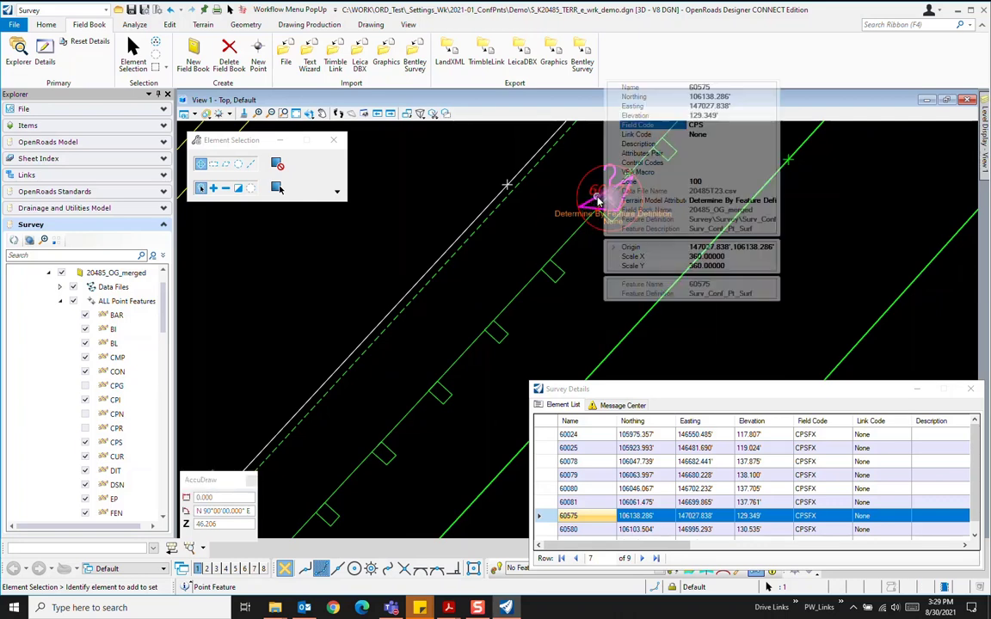
pyautogui.moveTo(712, 125); pyautogui.dragTo(688, 125)
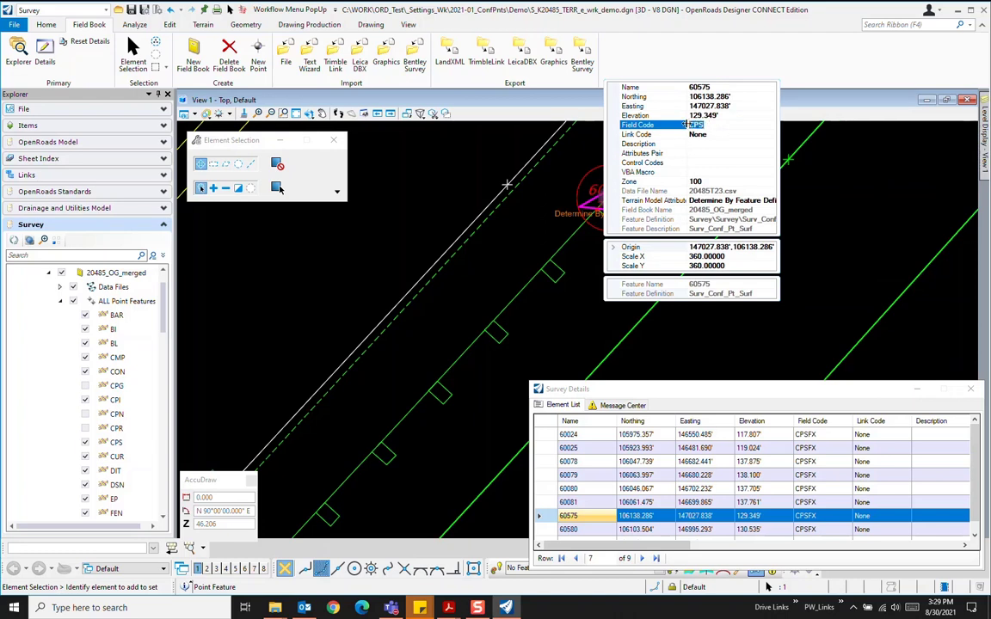
pyautogui.write('GPT')
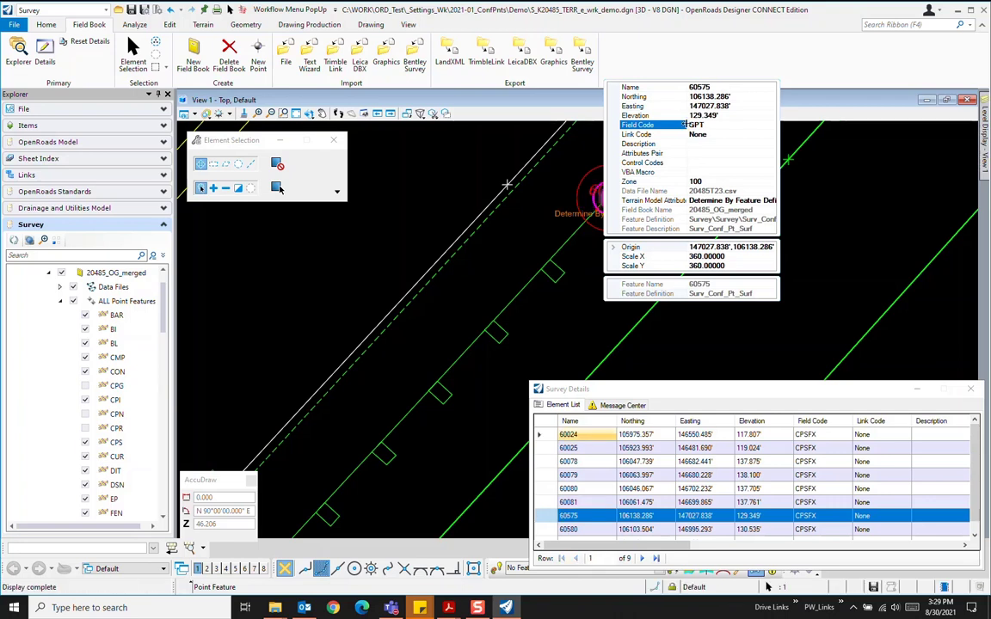
pyautogui.click(572, 333)
# Step: Set the field code of original survey point 60580 in 20485_OG_merged to GPT
pyautogui.scroll(-7, 597, 243)
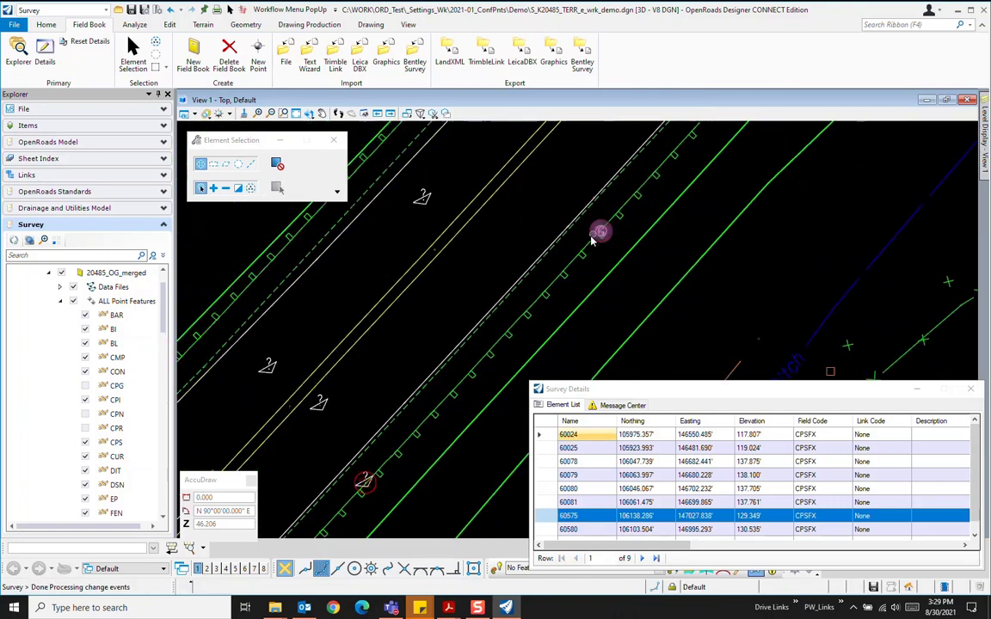
pyautogui.scroll(5, 403, 441)
pyautogui.scroll(3, 403, 441)
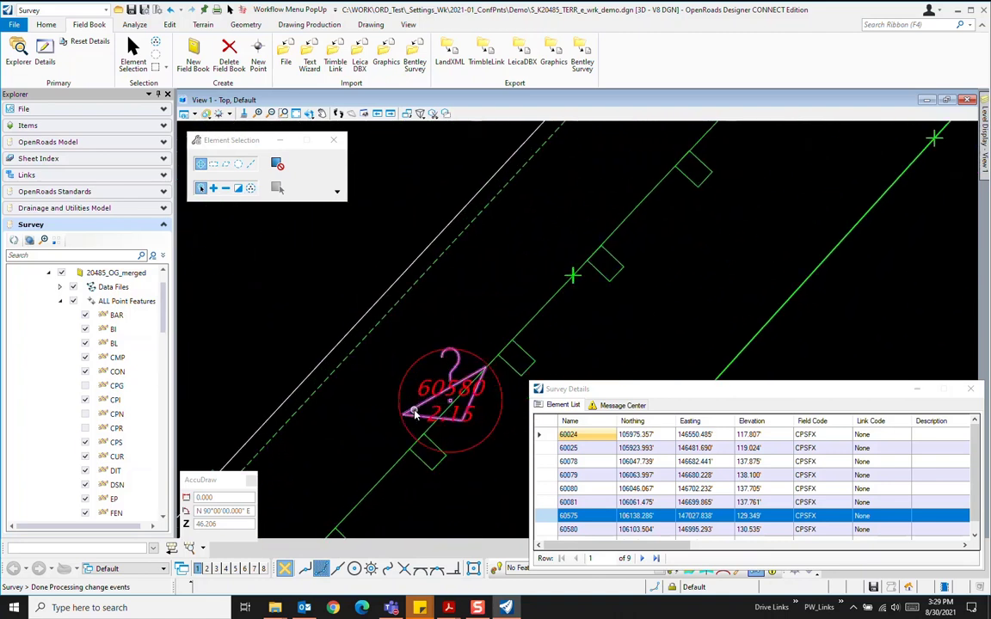
pyautogui.click(423, 408)
pyautogui.moveTo(427, 409)
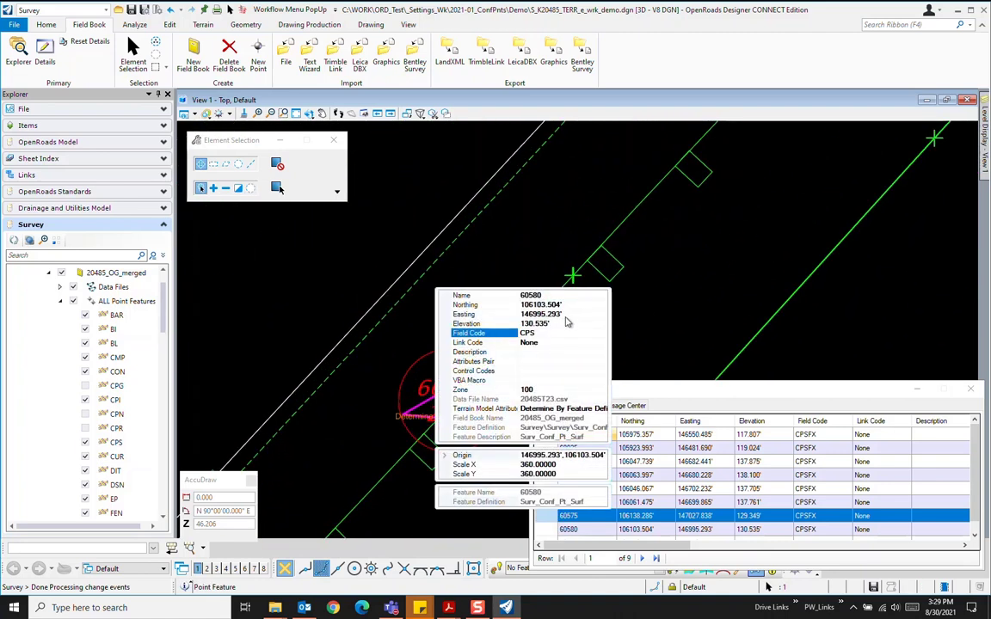
pyautogui.write('CPI')
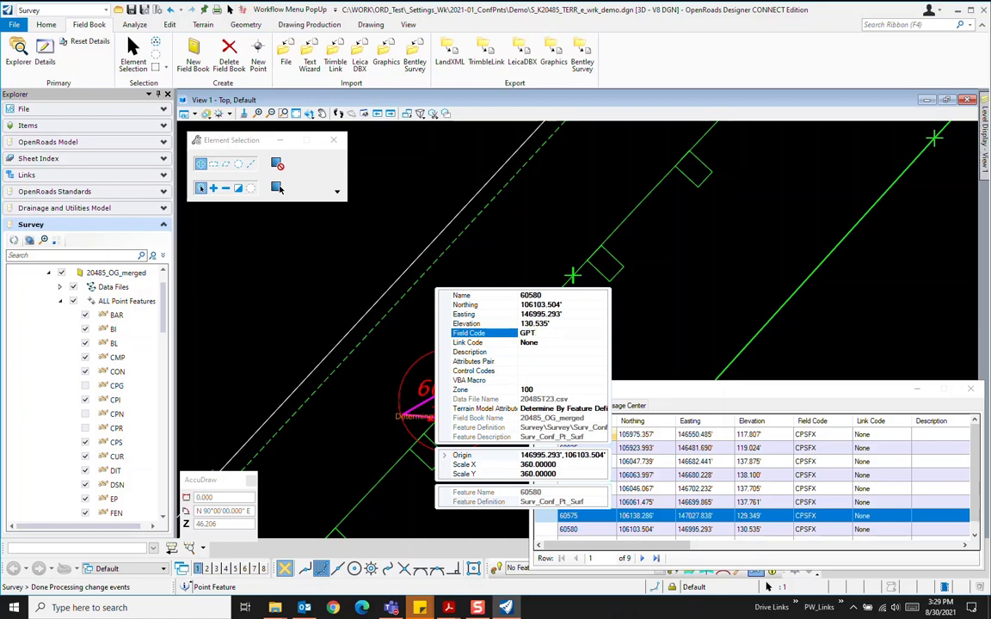
pyautogui.click(641, 287)
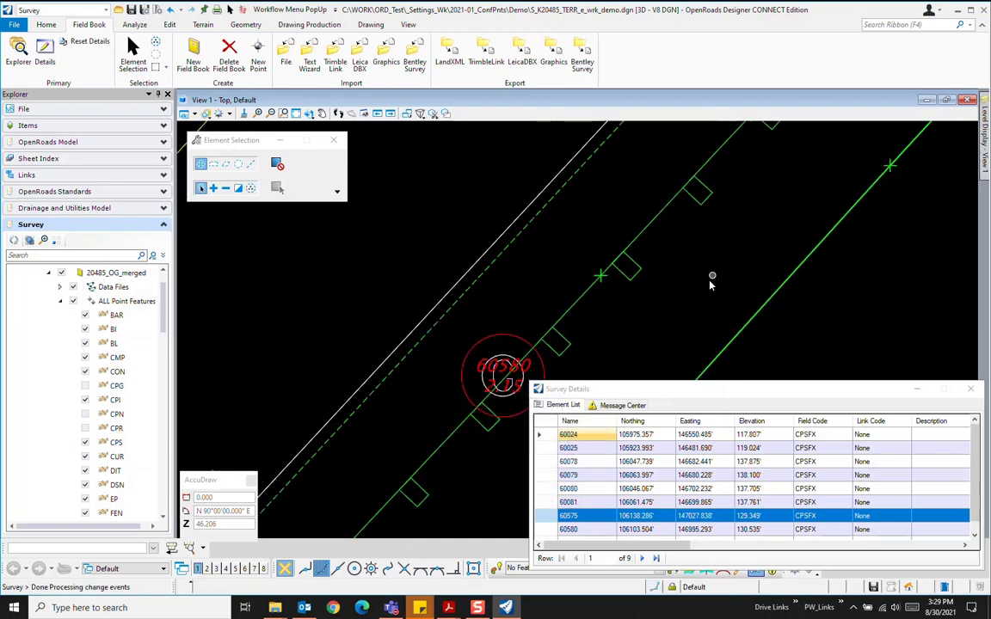
# Step: Recheck points 60580, 60575, 60081 and 60025 in the drawing by locating each from the element list
pyautogui.click(548, 530)
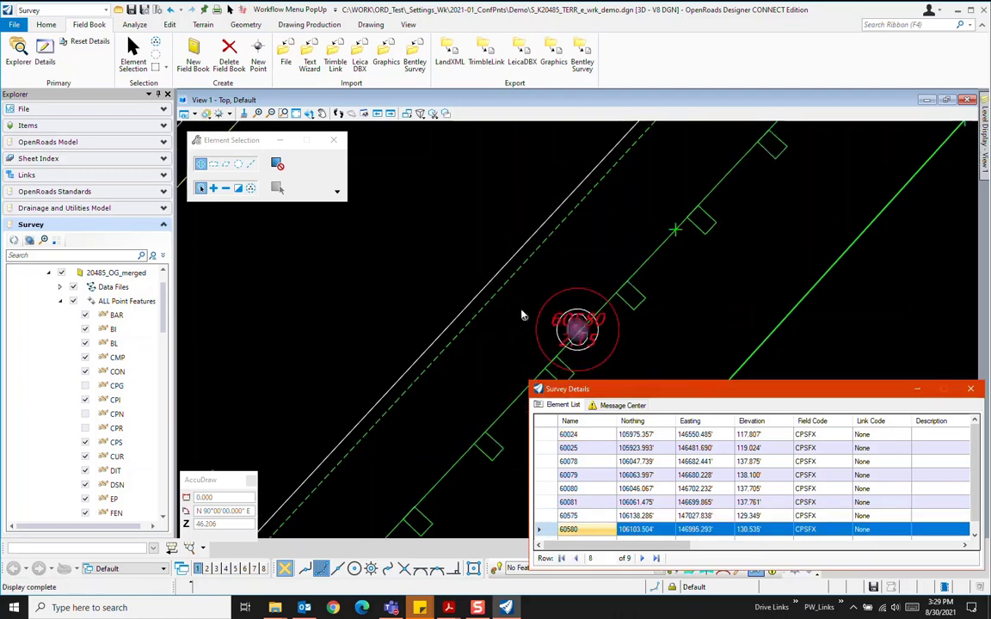
pyautogui.scroll(-5, 587, 215)
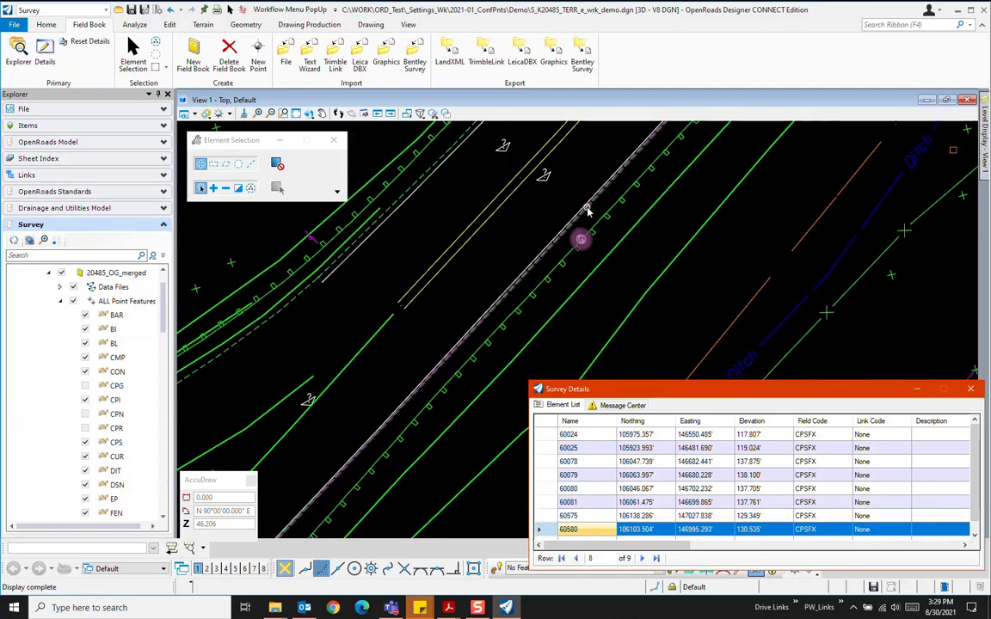
pyautogui.click(548, 516)
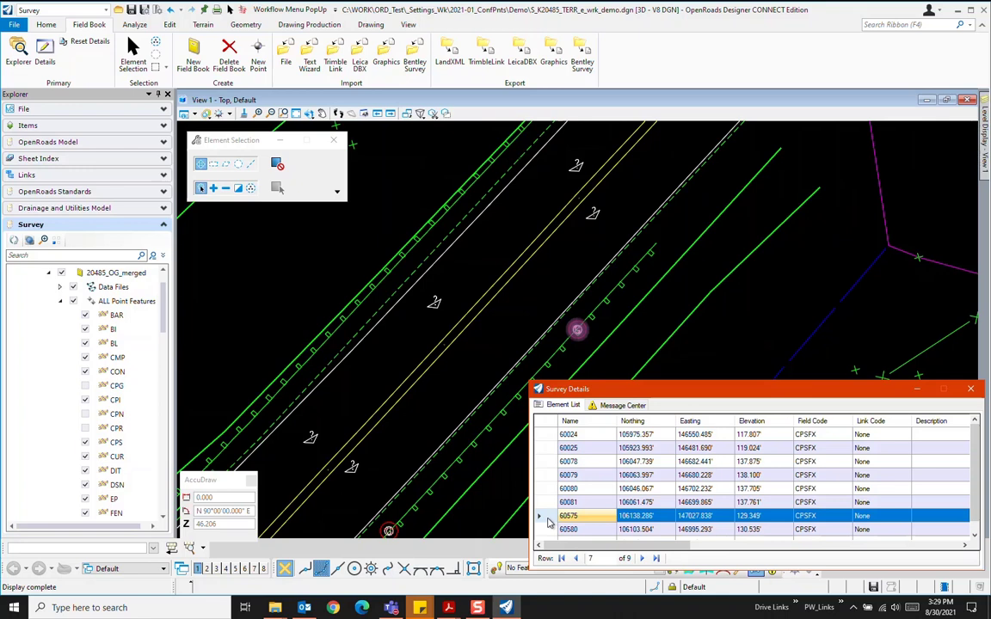
pyautogui.click(547, 502)
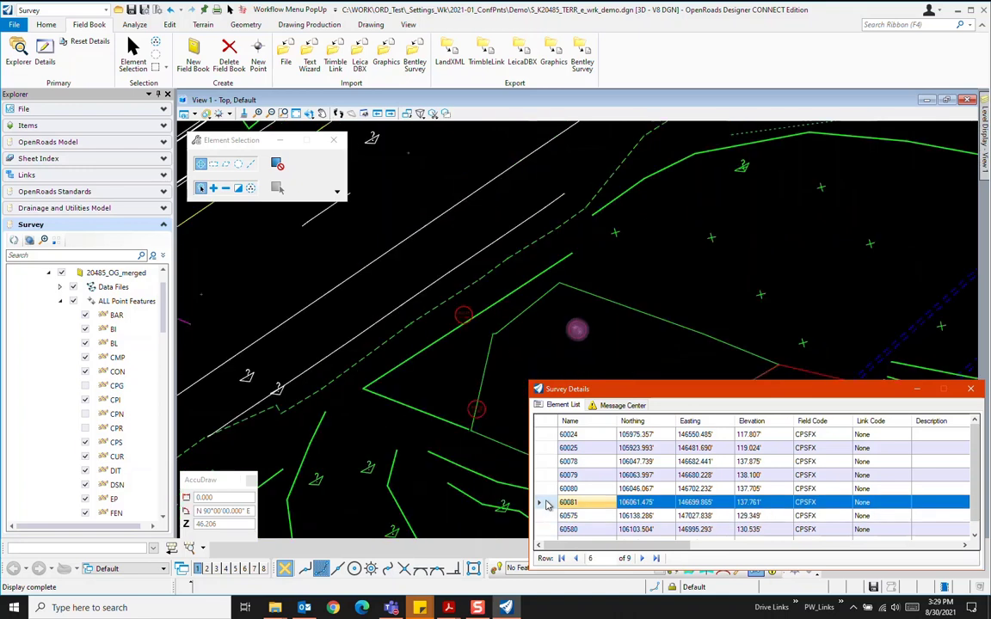
pyautogui.click(544, 436)
pyautogui.click(547, 448)
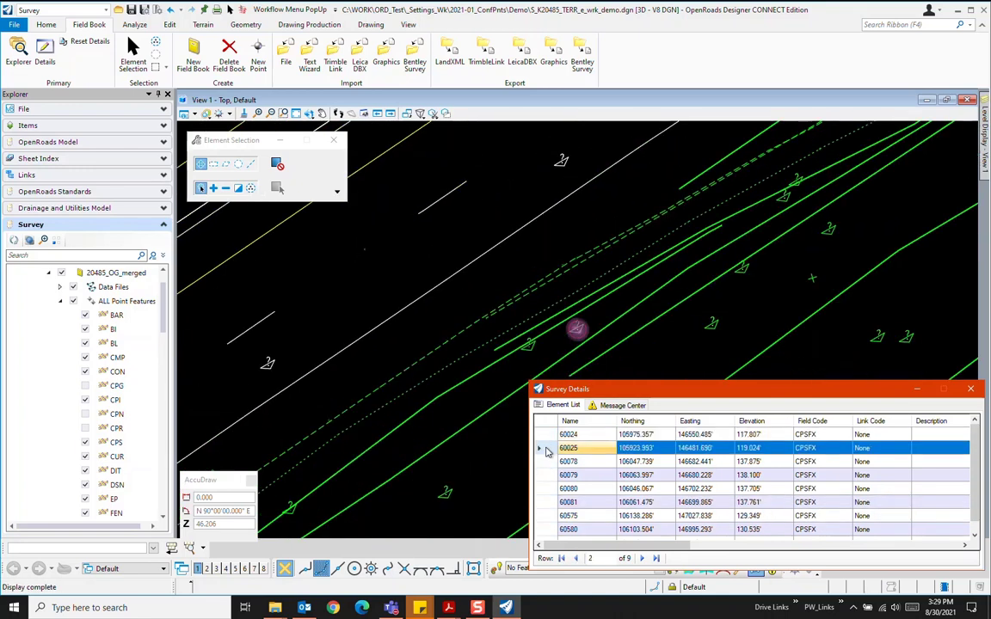
# Step: Locate original survey point 60024, change its field code, and turn on the CPN points in 20485_OG_merged
pyautogui.click(545, 435)
pyautogui.scroll(3, 579, 341)
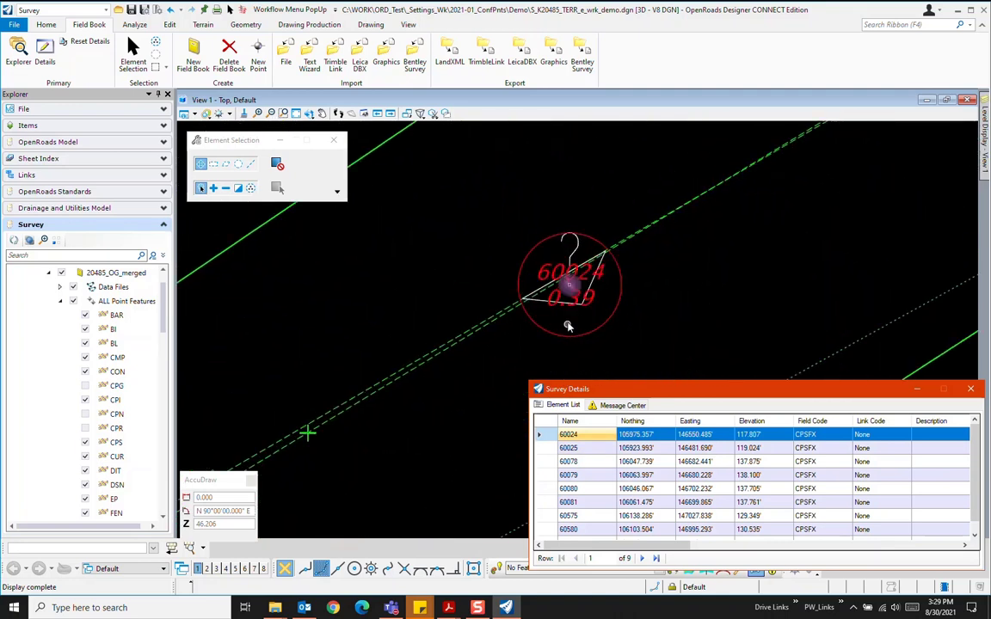
pyautogui.click(531, 301)
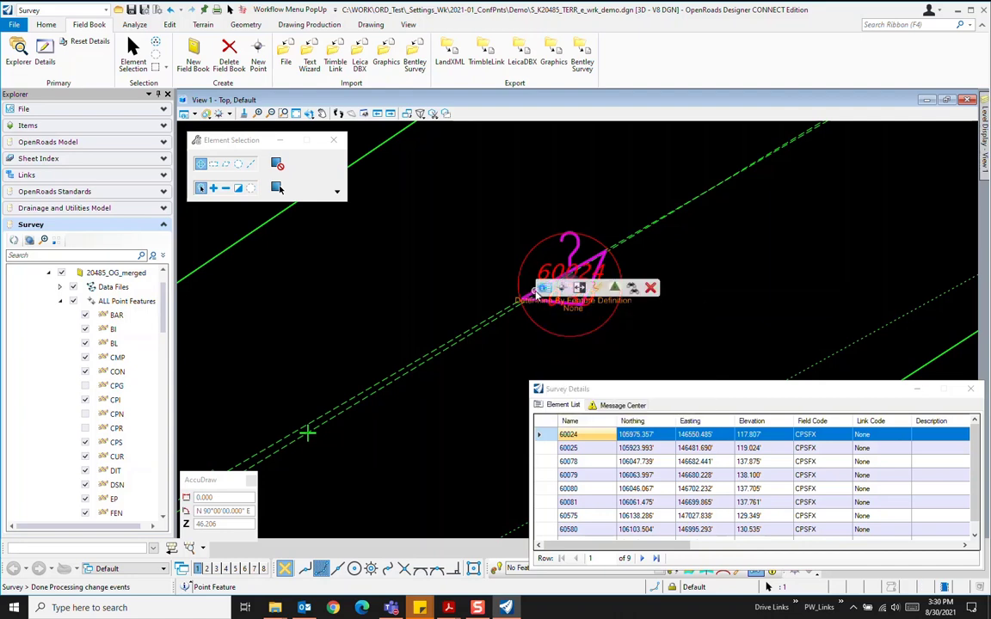
pyautogui.moveTo(533, 297)
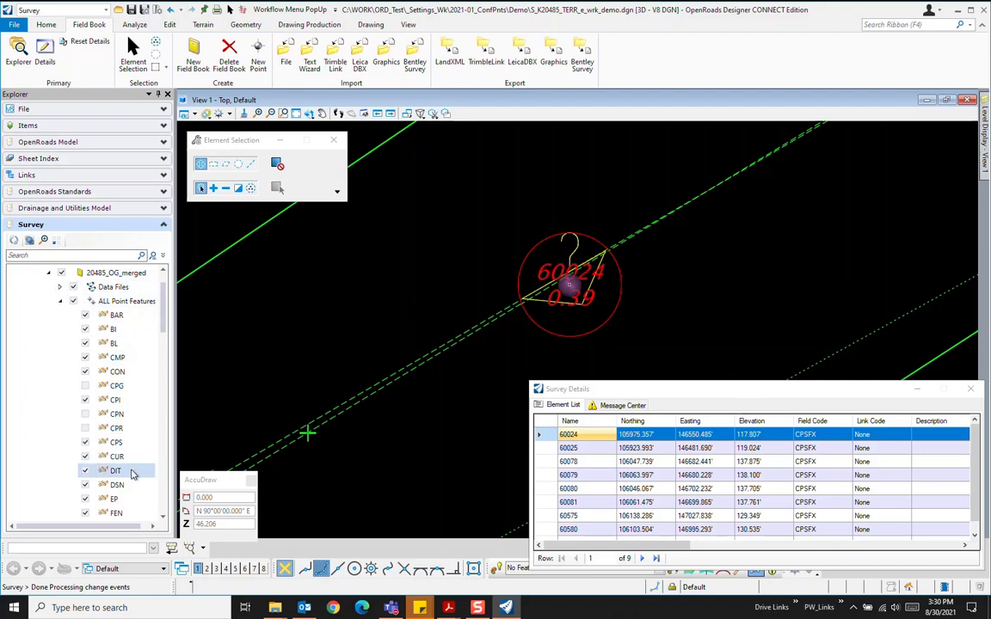
pyautogui.click(85, 428)
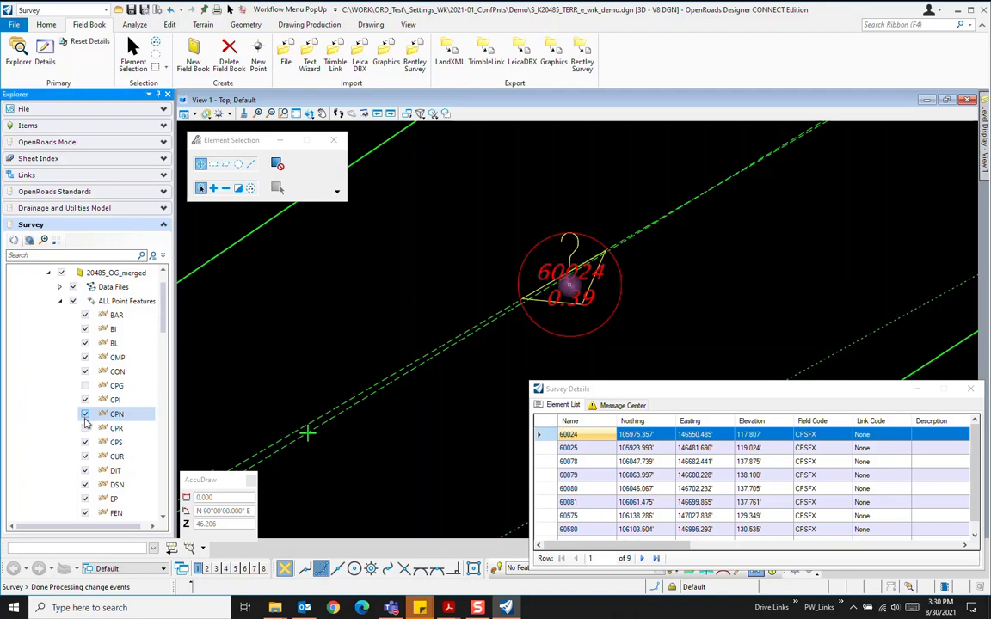
# Step: Turn on the CPR and CPG point features in 20485_OG_merged
pyautogui.click(85, 414)
pyautogui.click(85, 385)
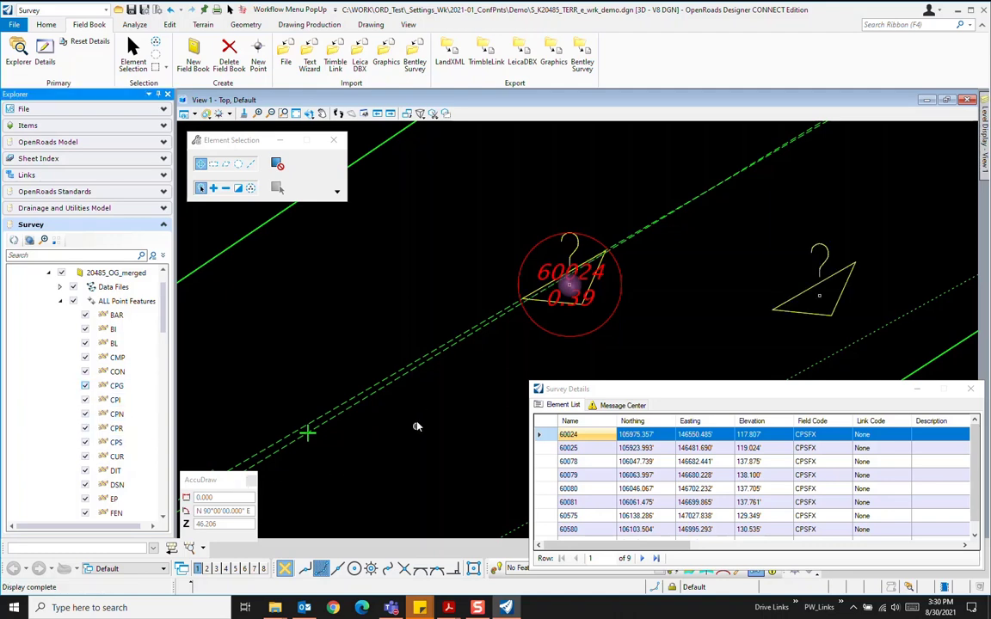
pyautogui.scroll(-5, 414, 272)
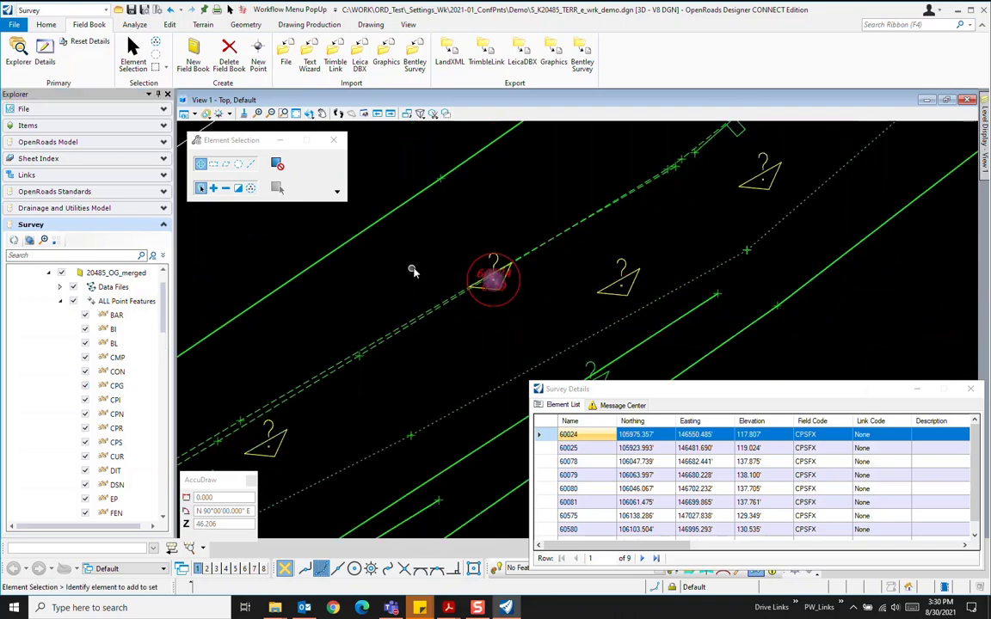
pyautogui.scroll(-2, 435, 267)
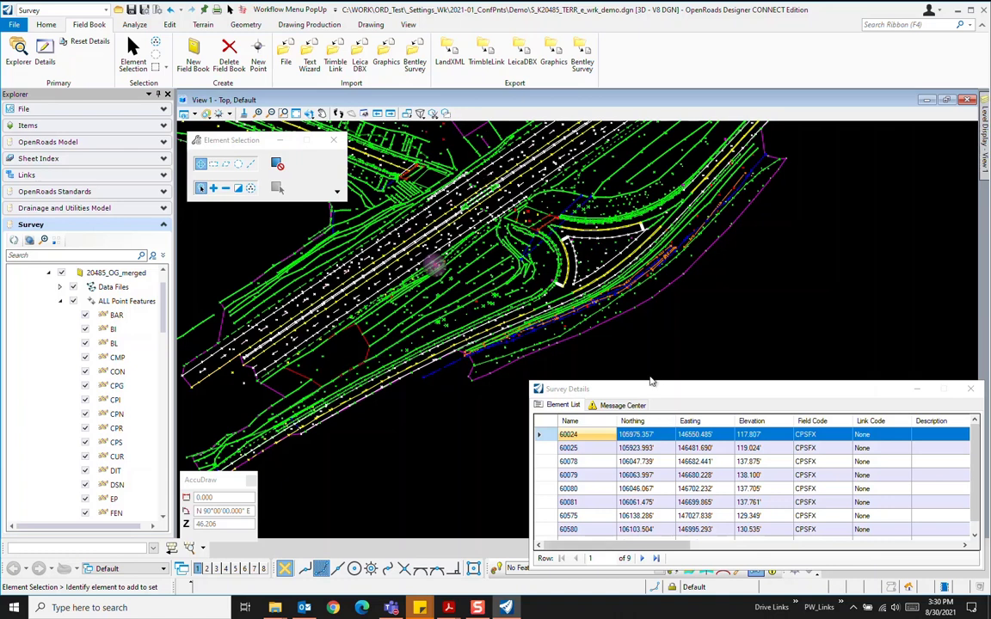
pyautogui.scroll(-2, 556, 331)
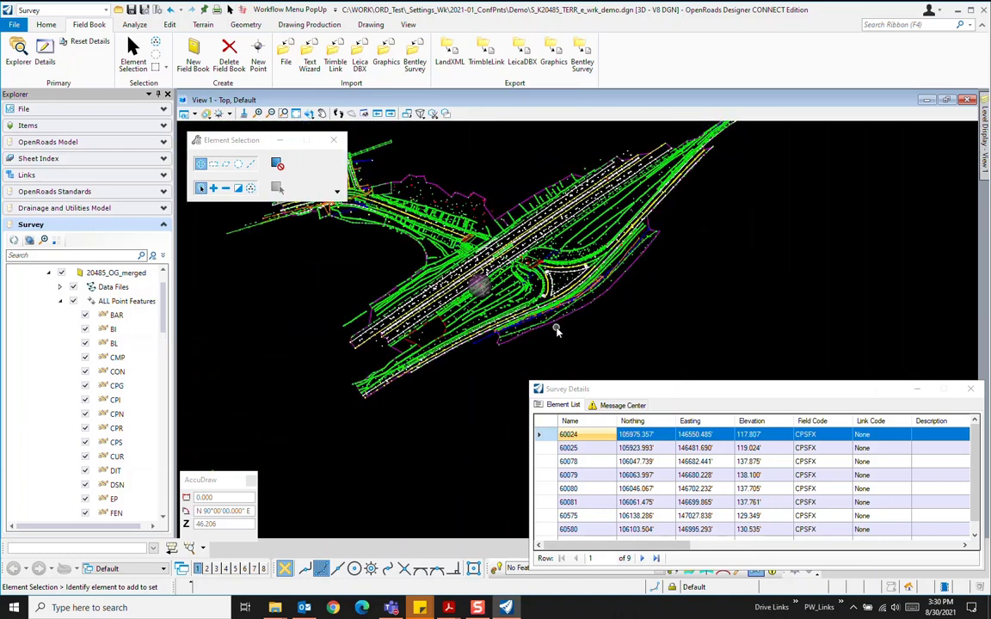
pyautogui.scroll(2, 447, 206)
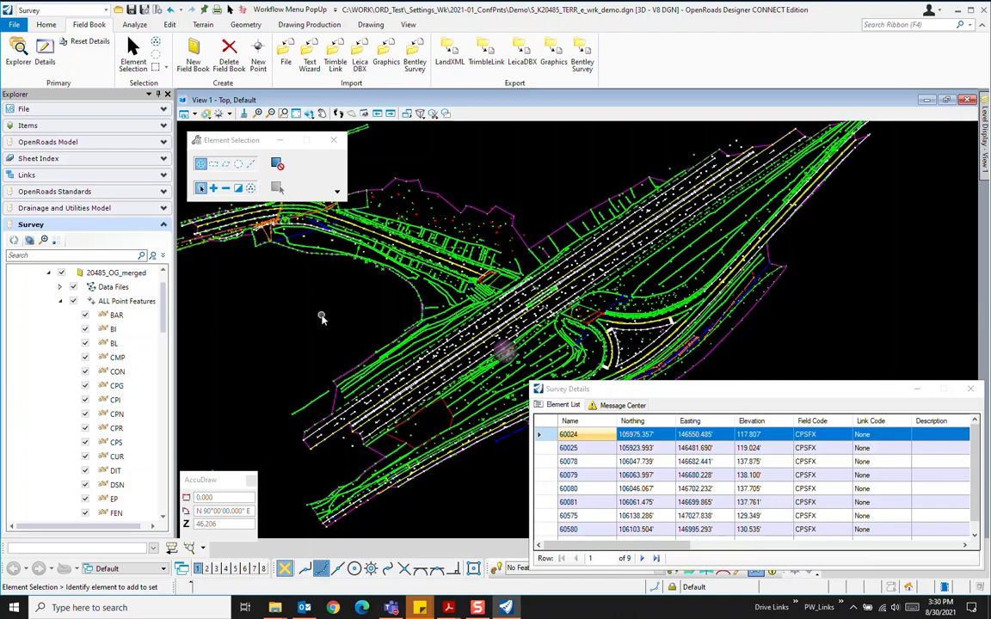
# Step: List only the CPG, CPN, CPR and CPS points of 20485_OG_merged in the survey element list
pyautogui.click(109, 302)
pyautogui.moveTo(596, 385); pyautogui.dragTo(520, 176)
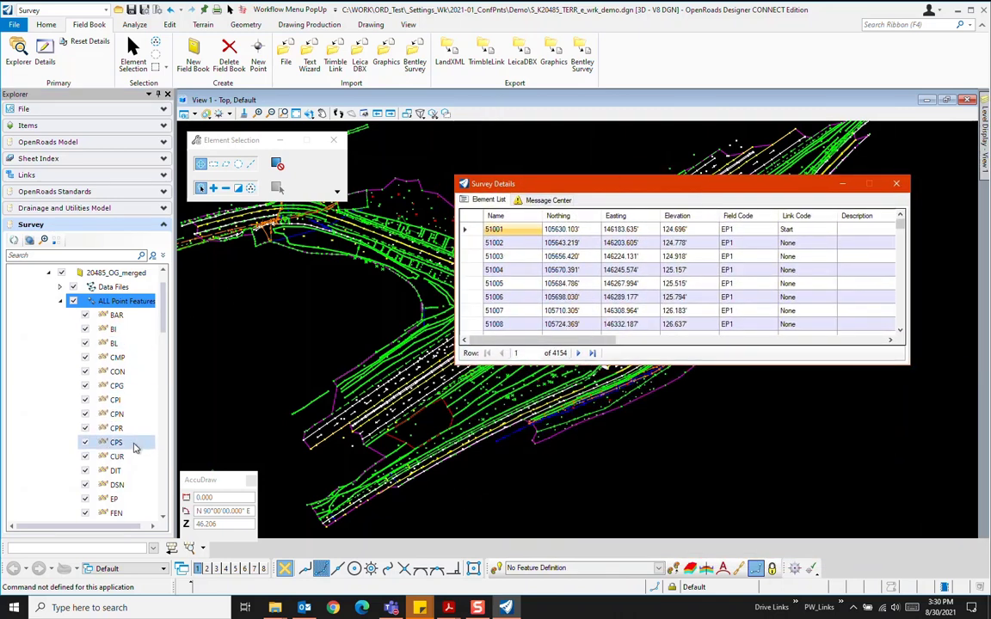
pyautogui.click(108, 387)
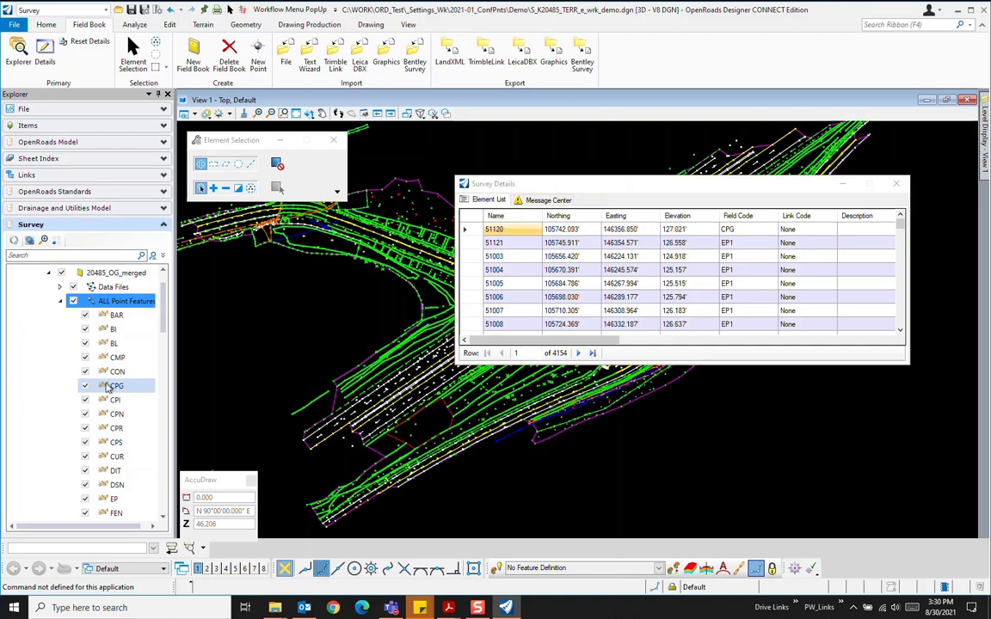
pyautogui.keyDown('ctrl'); pyautogui.click(115, 417); pyautogui.keyUp('ctrl')
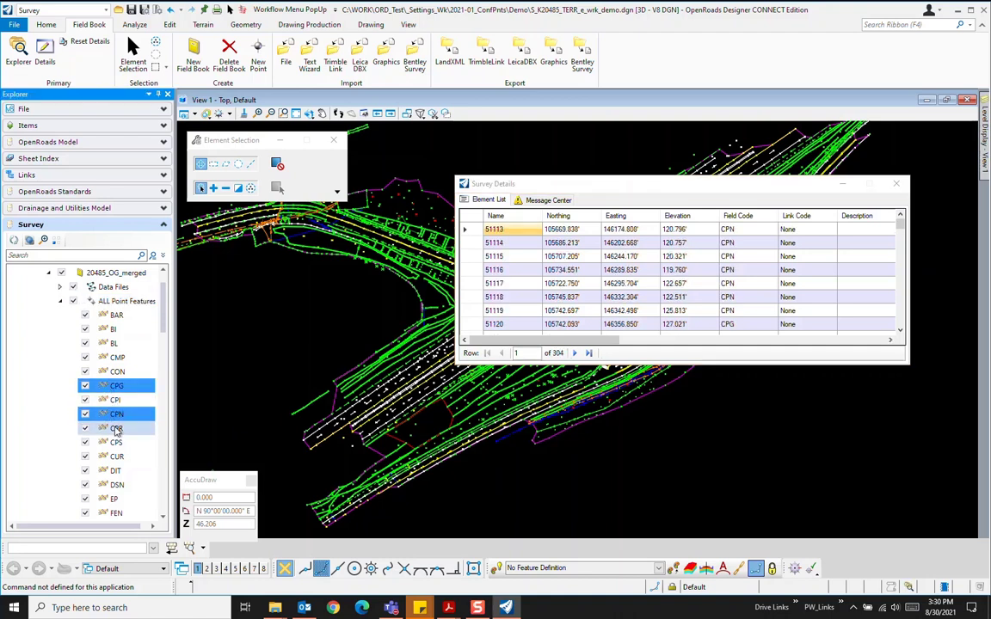
pyautogui.keyDown('ctrl'); pyautogui.click(116, 429); pyautogui.keyUp('ctrl')
pyautogui.keyDown('ctrl'); pyautogui.click(118, 443); pyautogui.keyUp('ctrl')
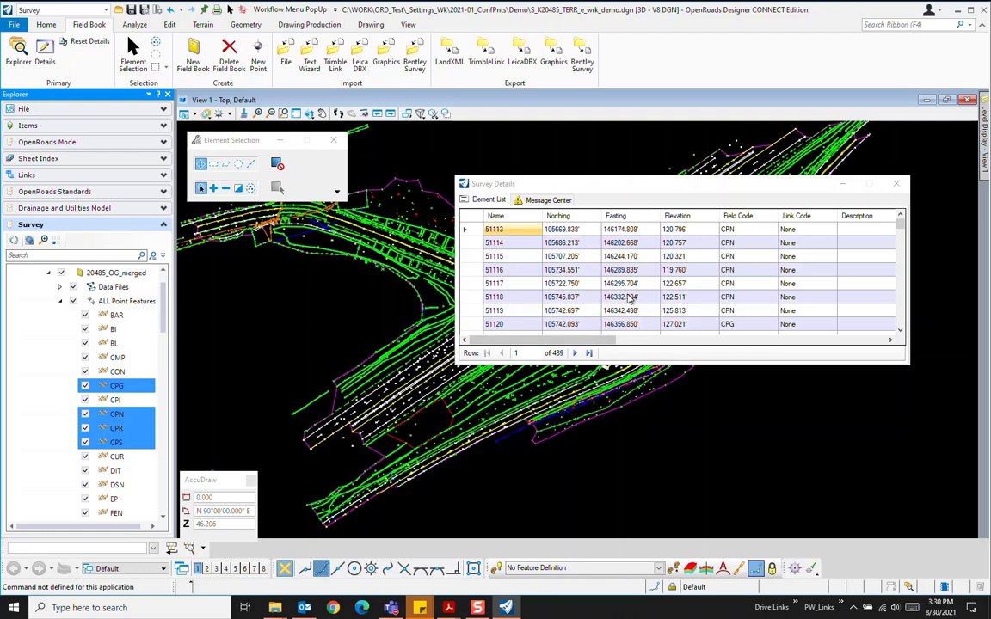
# Step: Export all listed confidence points to LandXML as 20485_OG_merged_PtsList02.xml in the OCR_Input folder
pyautogui.click(473, 220)
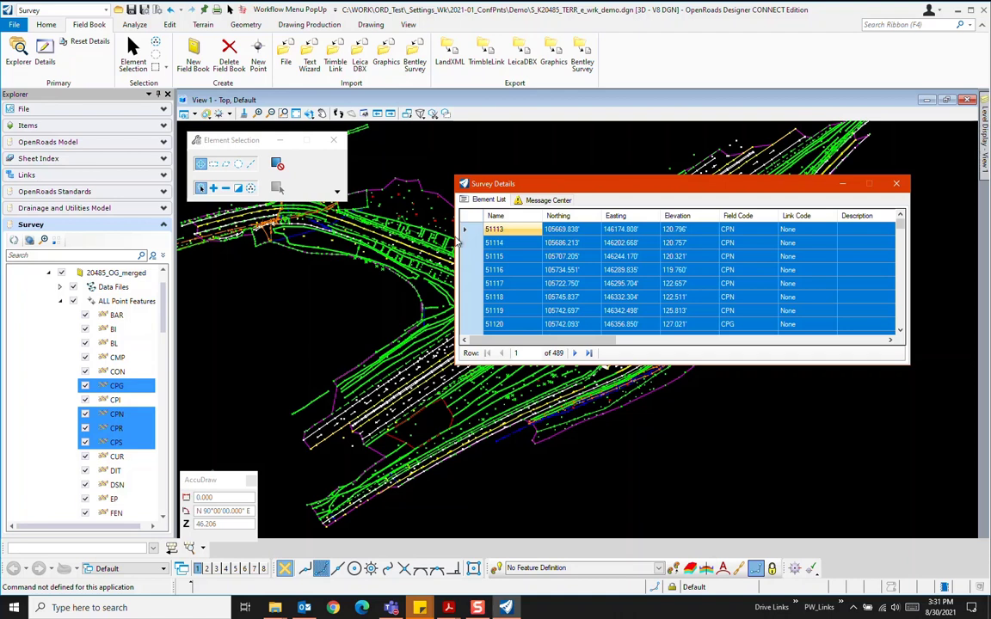
pyautogui.rightClick(474, 269)
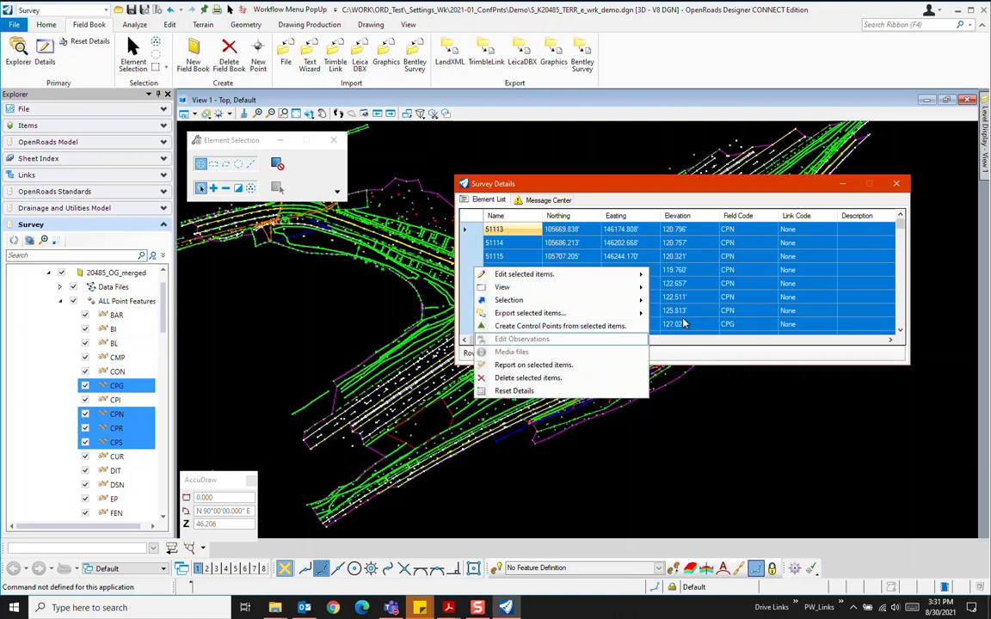
pyautogui.moveTo(602, 313)
pyautogui.click(676, 314)
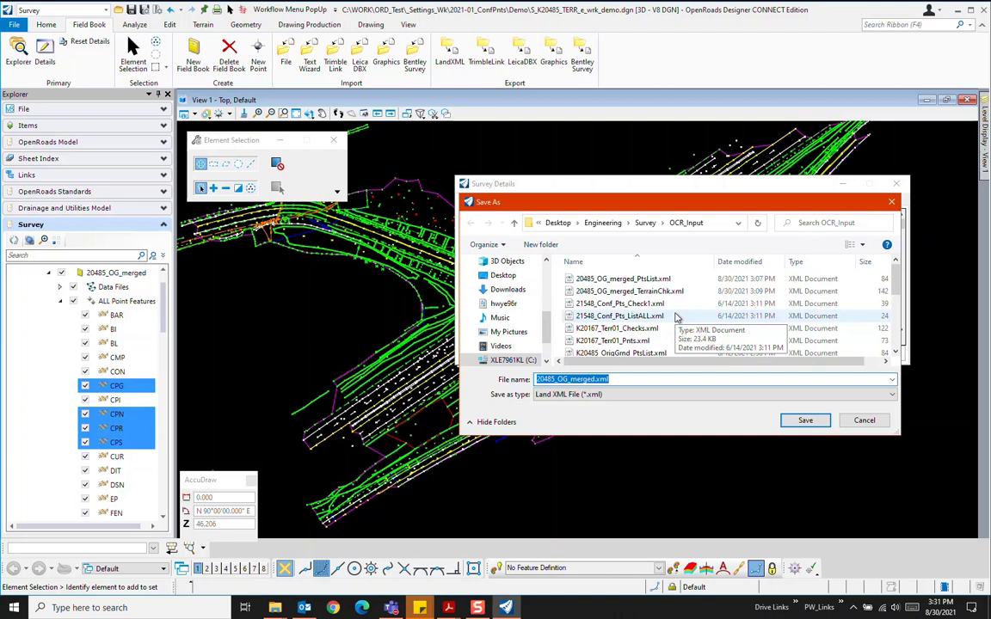
pyautogui.click(658, 281)
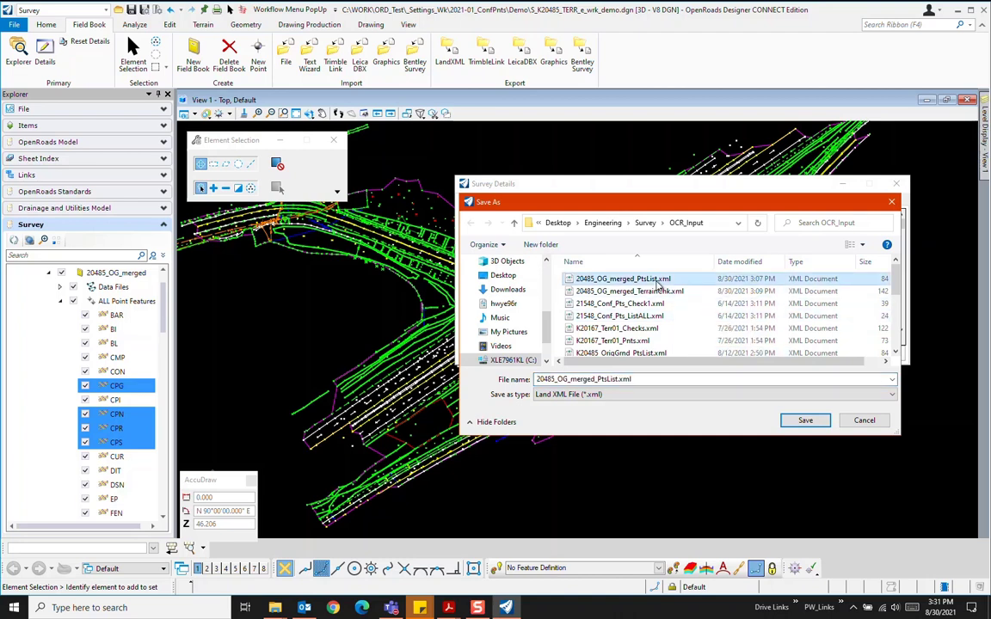
pyautogui.doubleClick(617, 381)
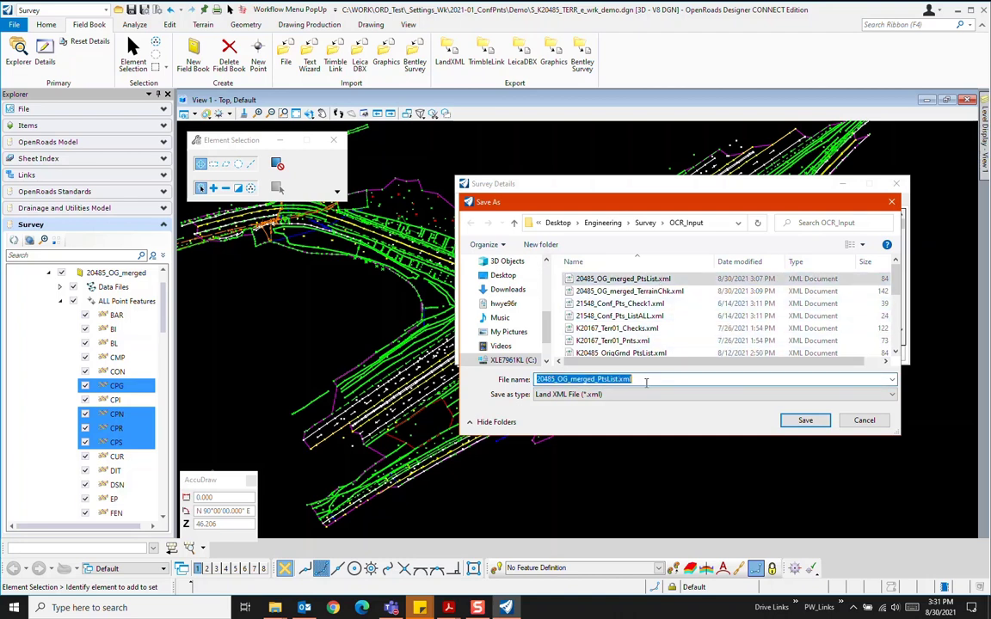
pyautogui.click(618, 379)
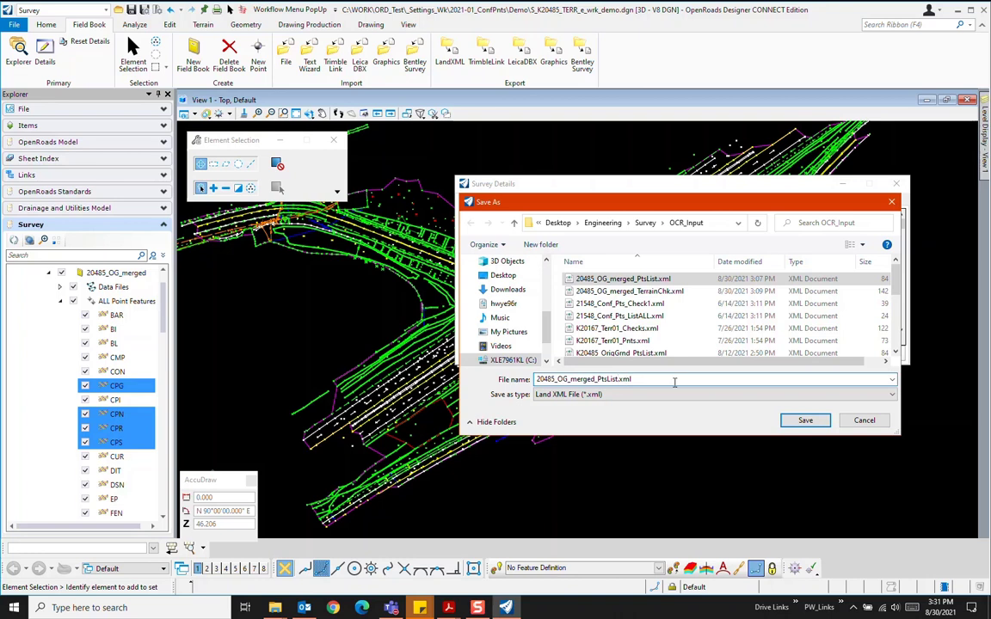
pyautogui.write('02')
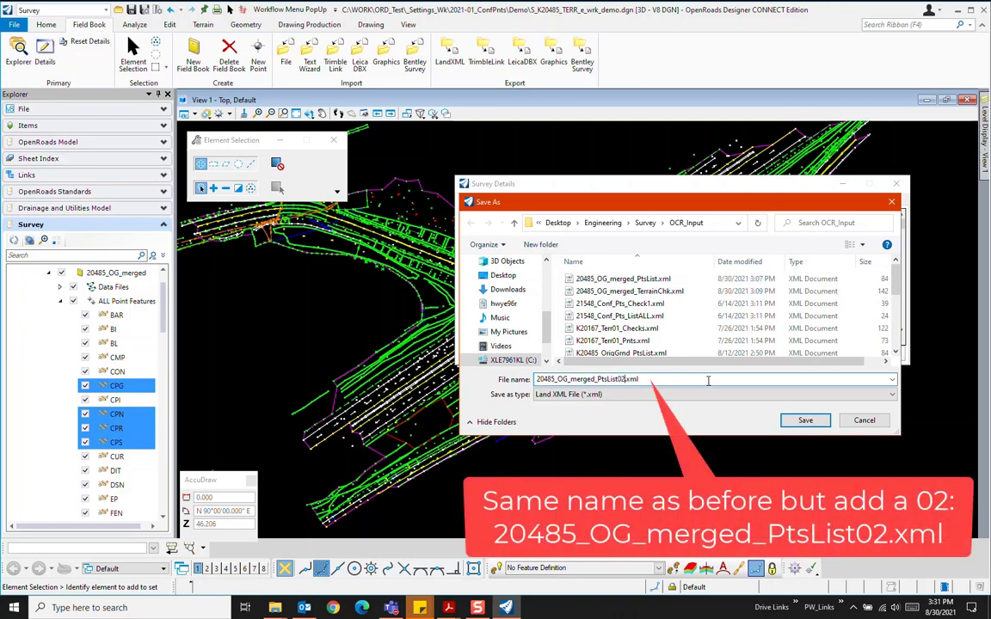
pyautogui.click(806, 421)
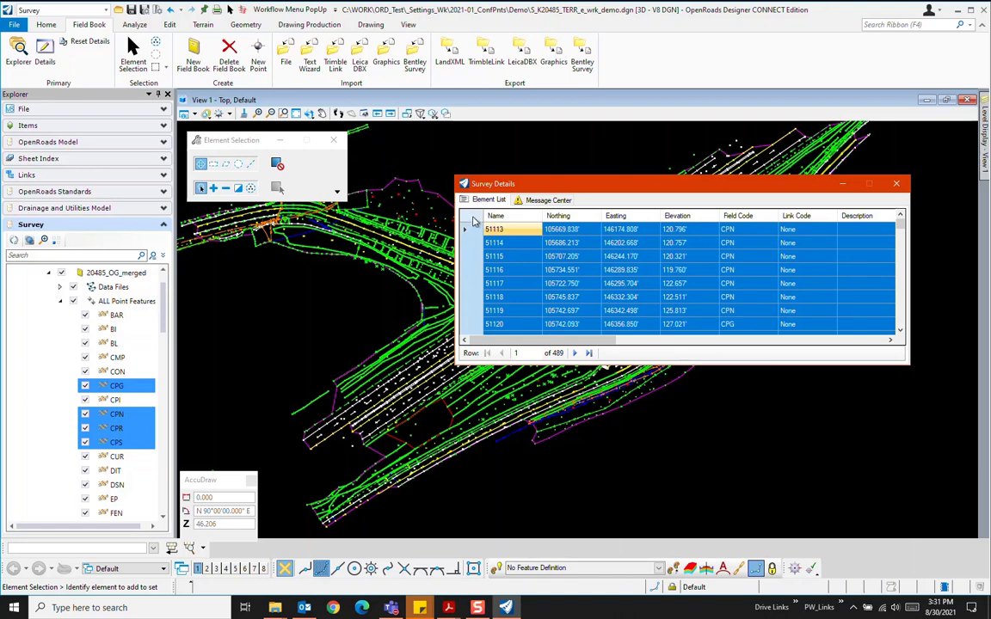
# Step: Create a selection set in the drawing from all the listed confidence points
pyautogui.rightClick(471, 258)
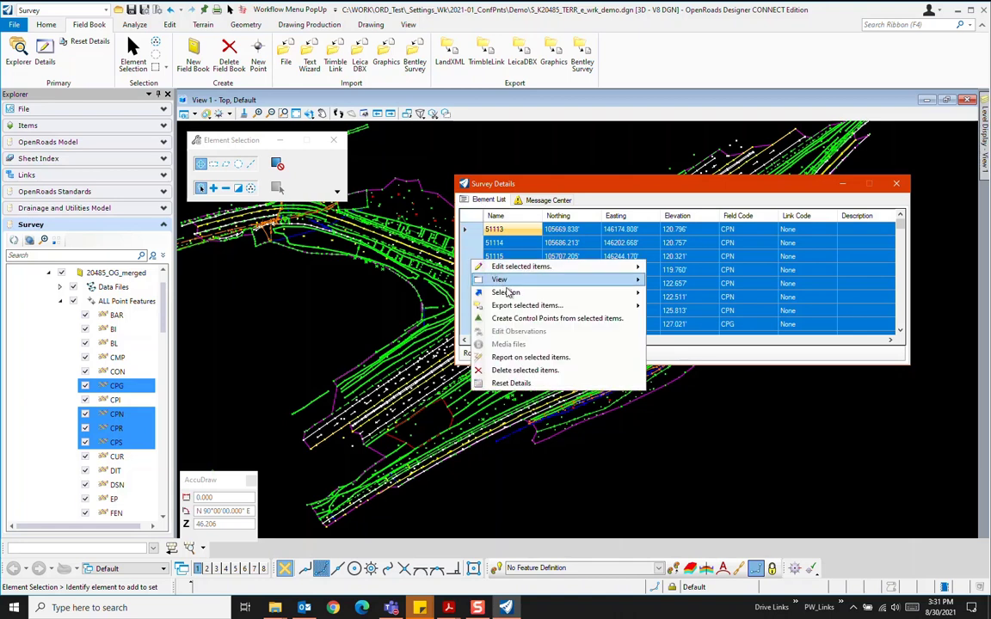
pyautogui.moveTo(514, 294)
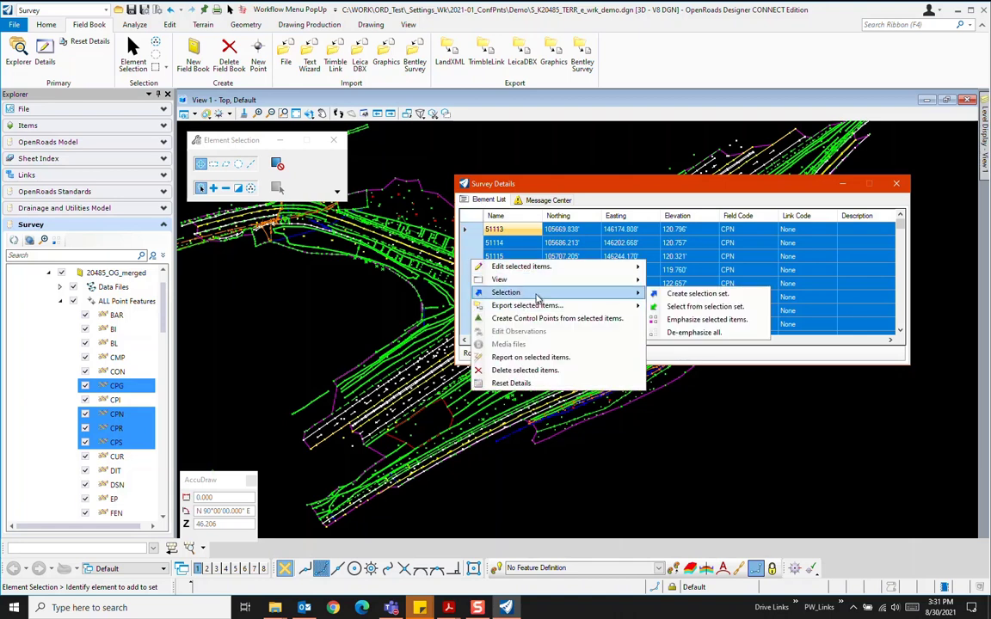
pyautogui.click(682, 294)
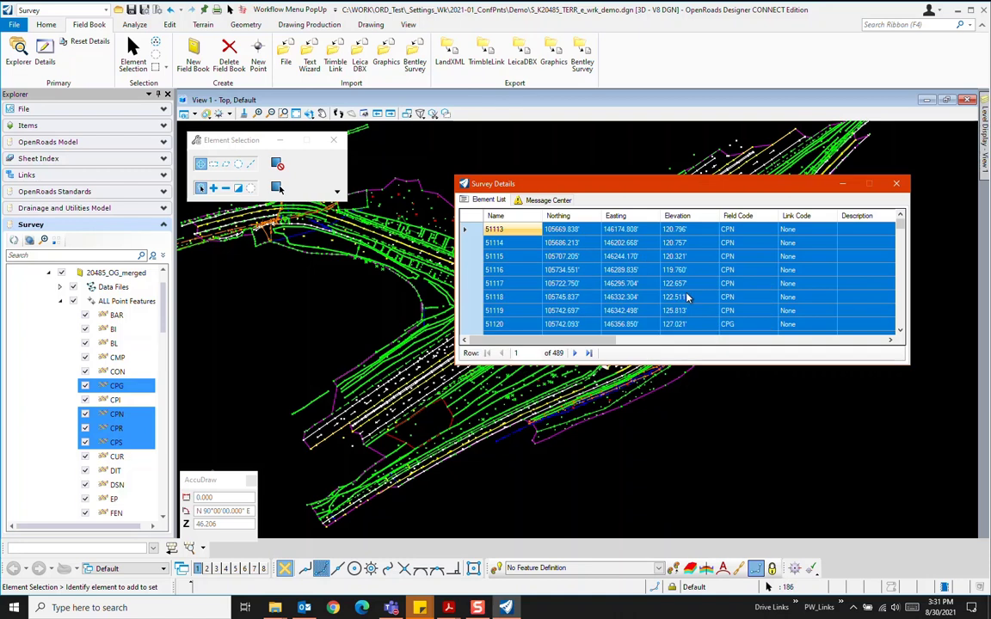
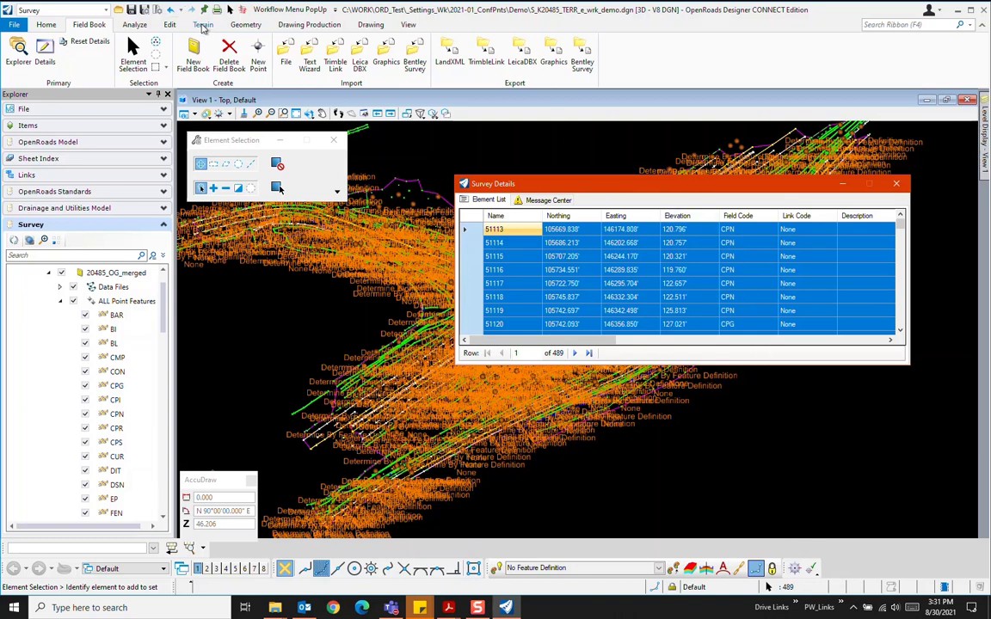
# Step: Display the E_TERR_DSPLAY_General level and run Analyze Elevation on the selected points against the 20485_OG_merged terrain with a 0.100 tolerance
pyautogui.click(203, 26)
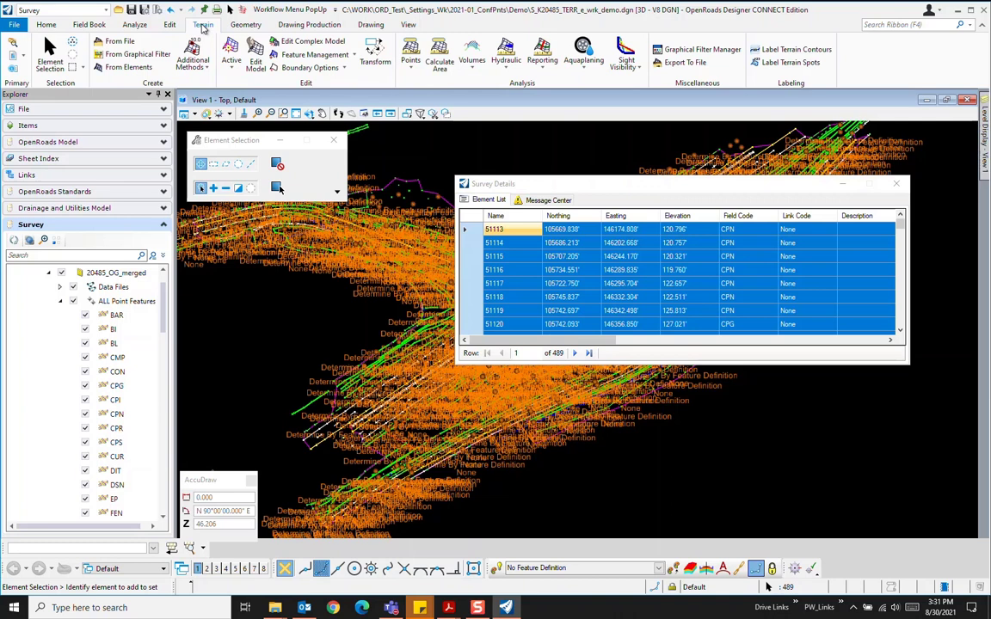
pyautogui.click(676, 177)
pyautogui.moveTo(678, 184); pyautogui.dragTo(848, 443)
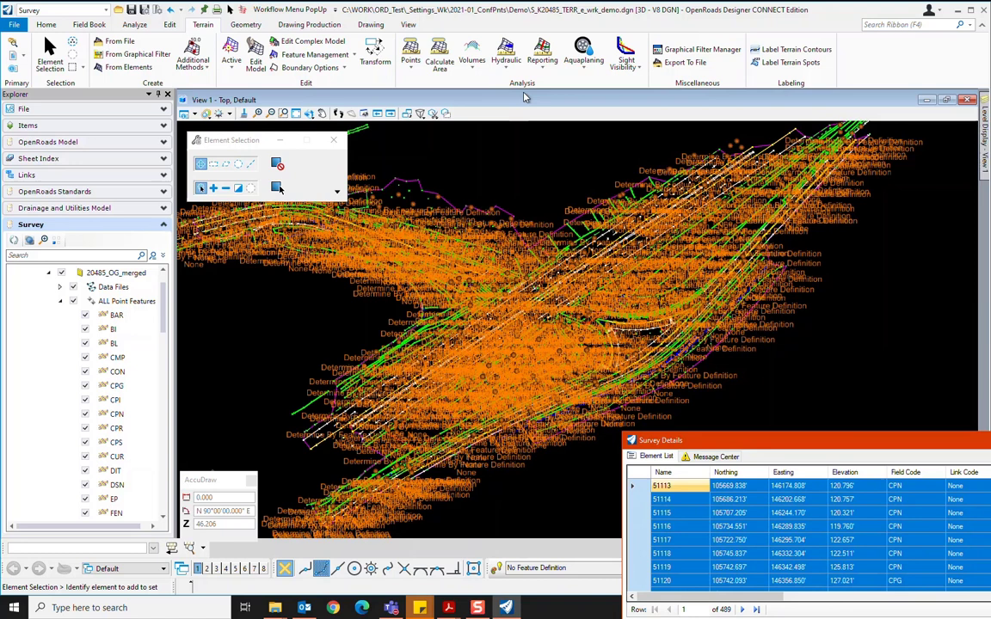
pyautogui.click(412, 68)
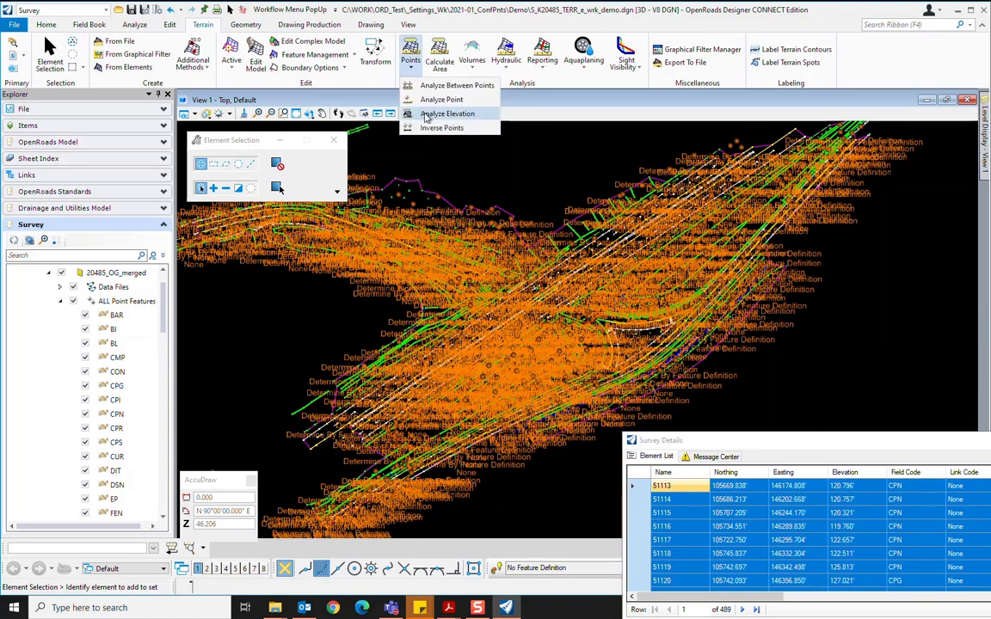
pyautogui.click(425, 115)
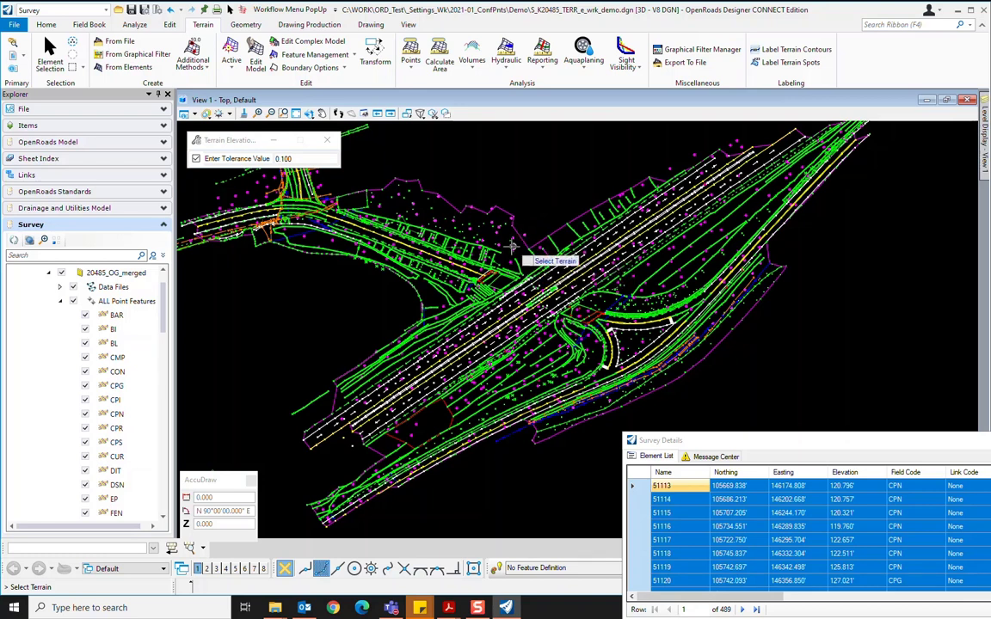
pyautogui.click(984, 139)
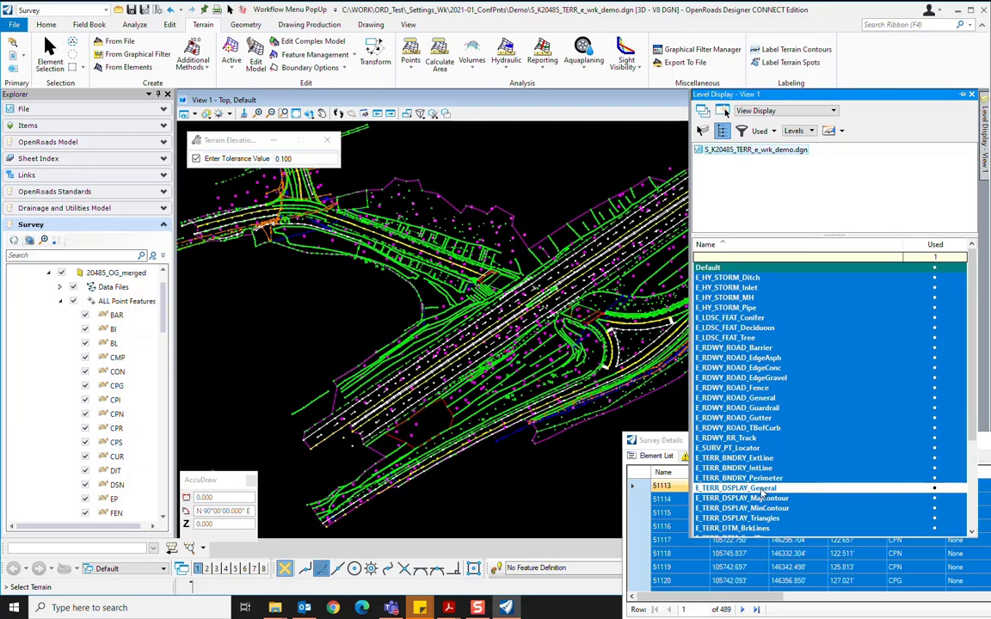
pyautogui.click(760, 490)
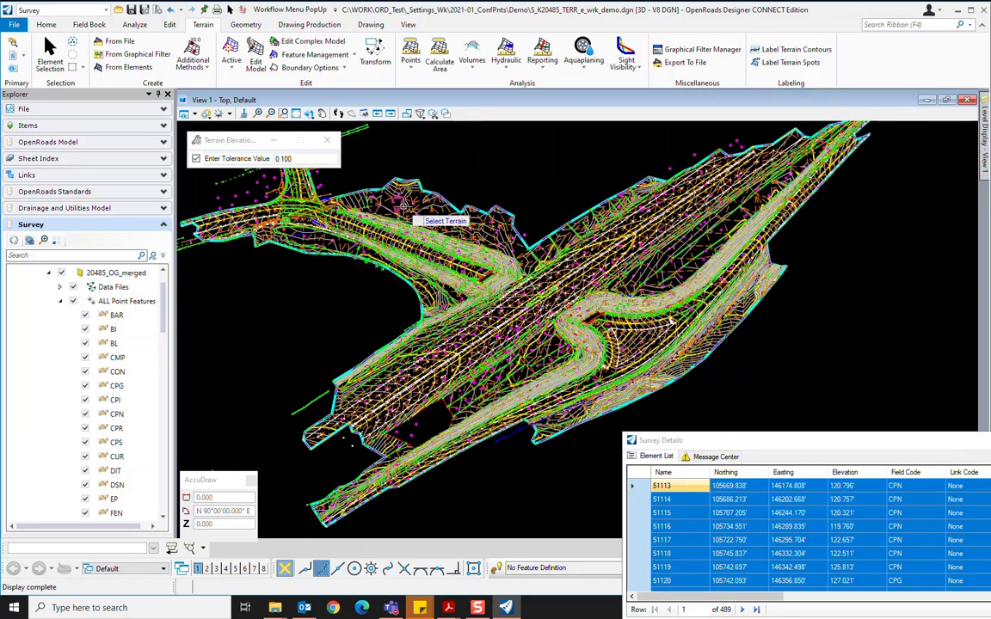
pyautogui.moveTo(400, 207)
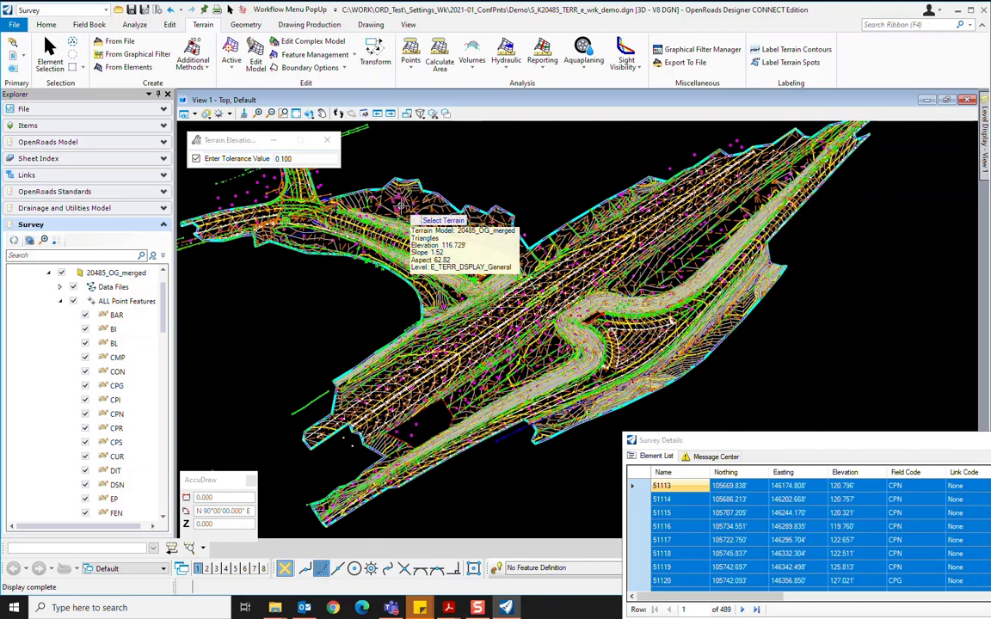
pyautogui.click(400, 207)
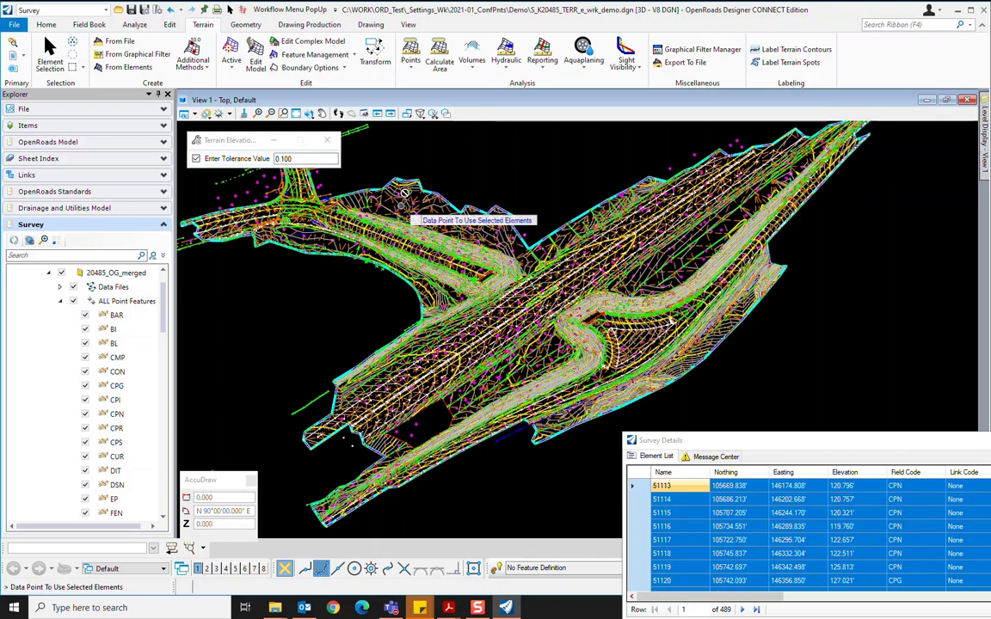
pyautogui.click(472, 151)
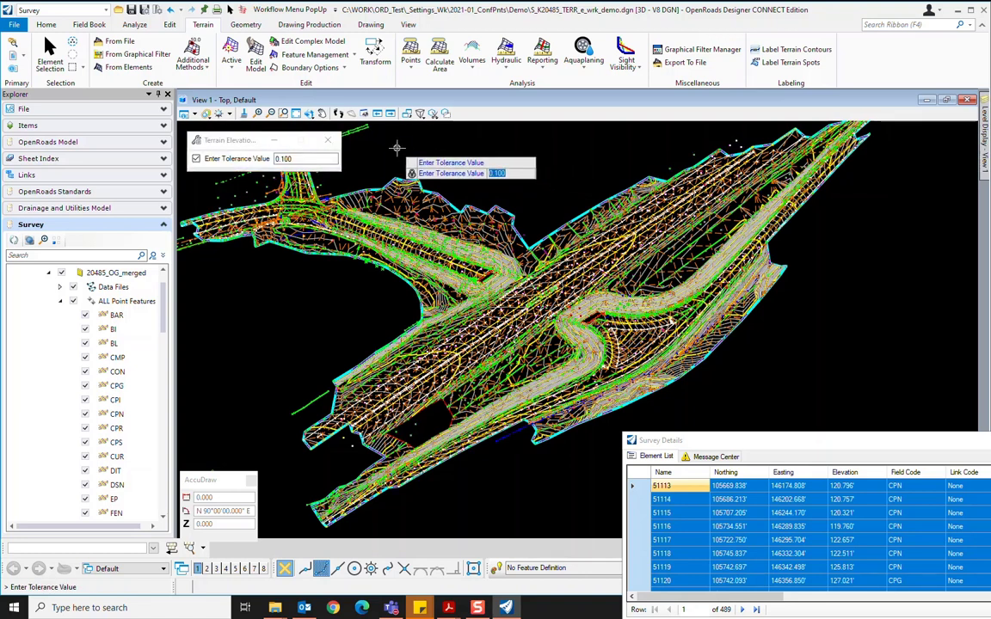
pyautogui.click(396, 148)
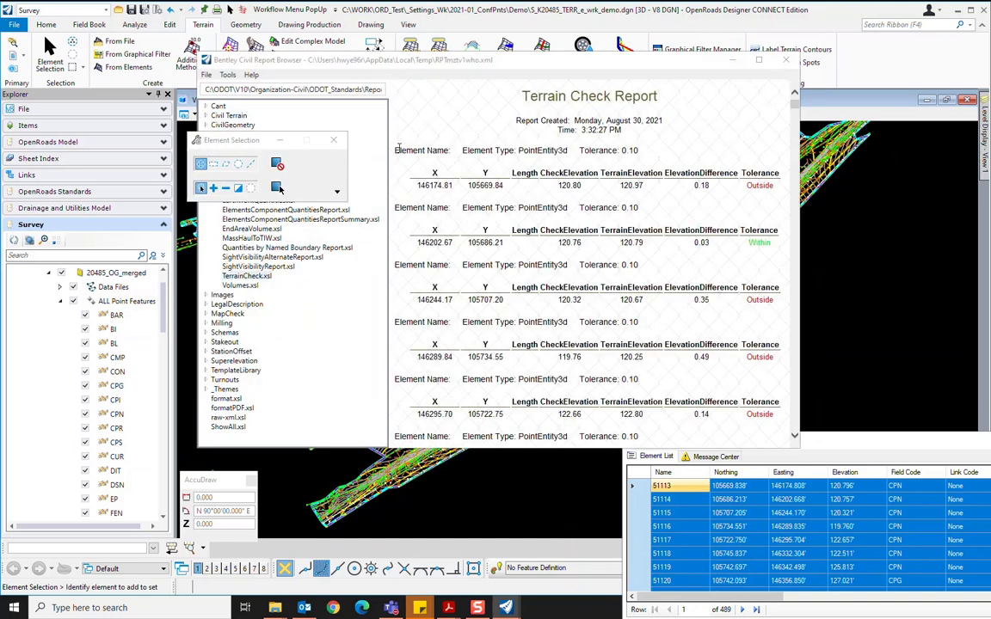
# Step: Save the terrain check report's raw XML as 20485_OG_merged_TerrainChk02.xml in the OCR_Input folder and close the report browser
pyautogui.click(228, 419)
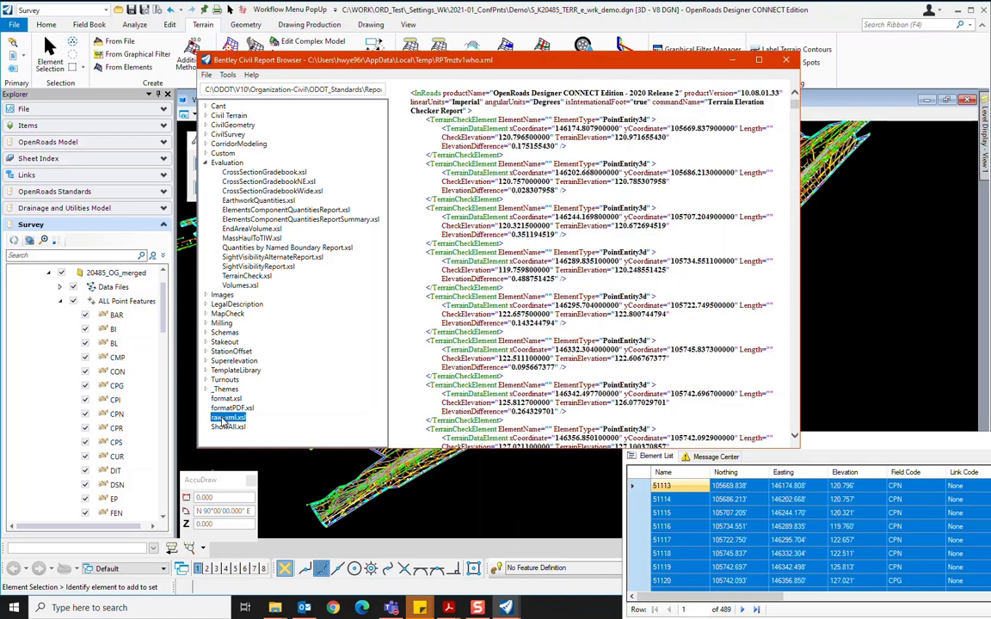
pyautogui.click(211, 78)
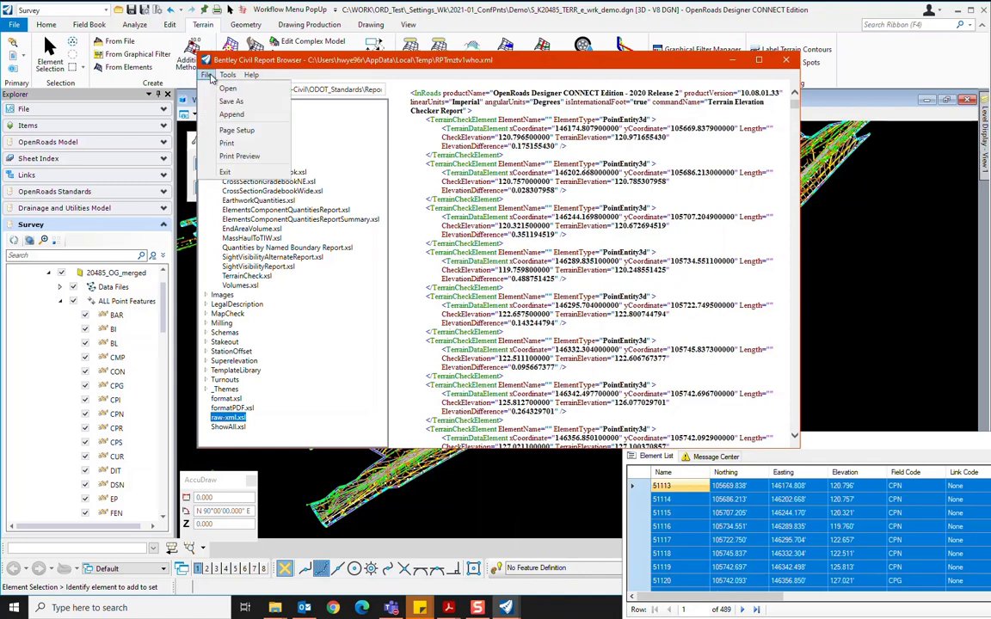
pyautogui.click(219, 101)
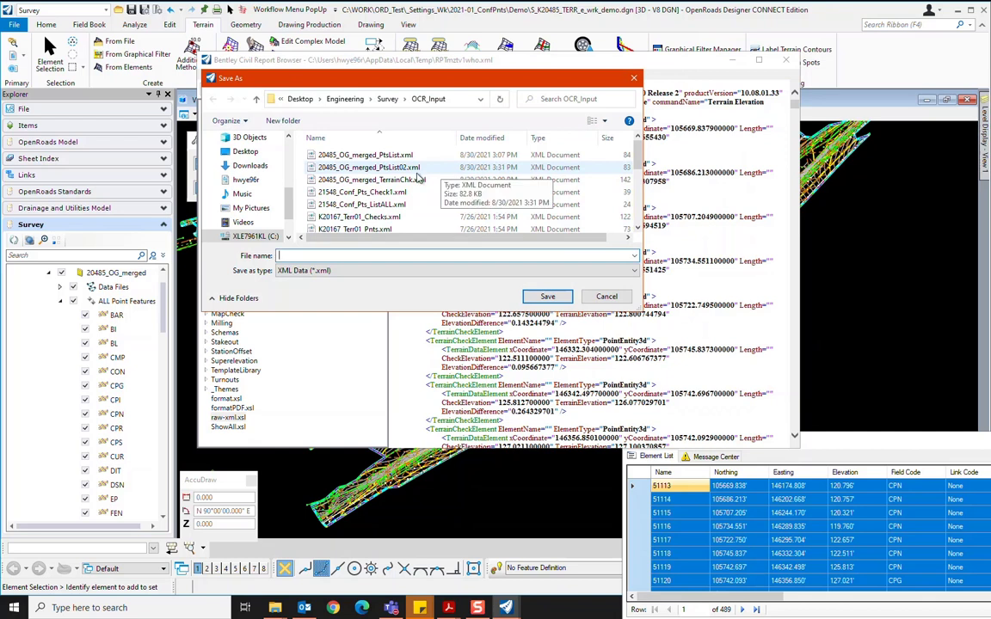
pyautogui.click(400, 181)
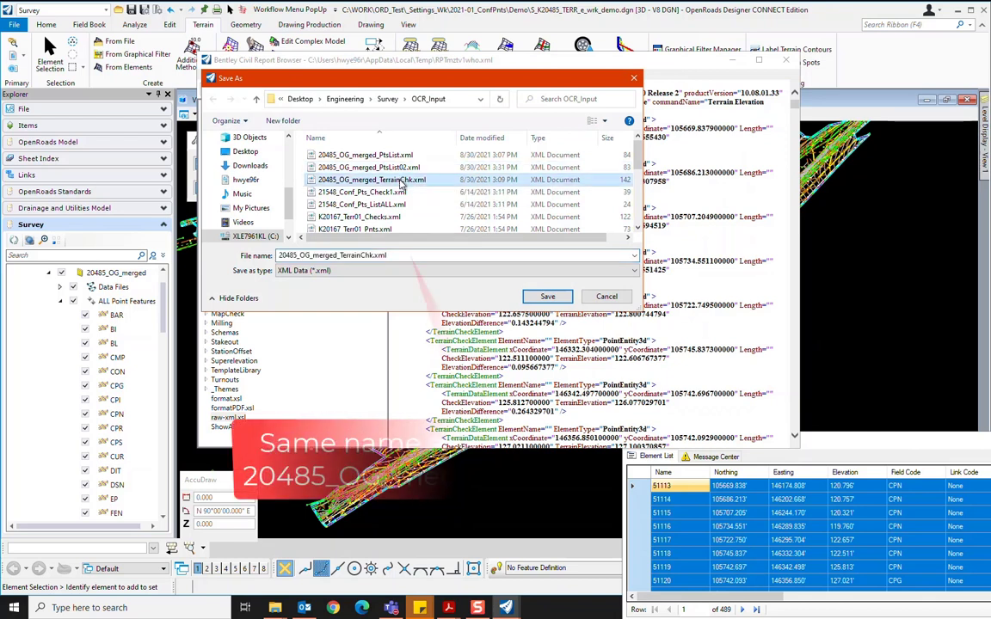
pyautogui.doubleClick(376, 255)
pyautogui.click(372, 255)
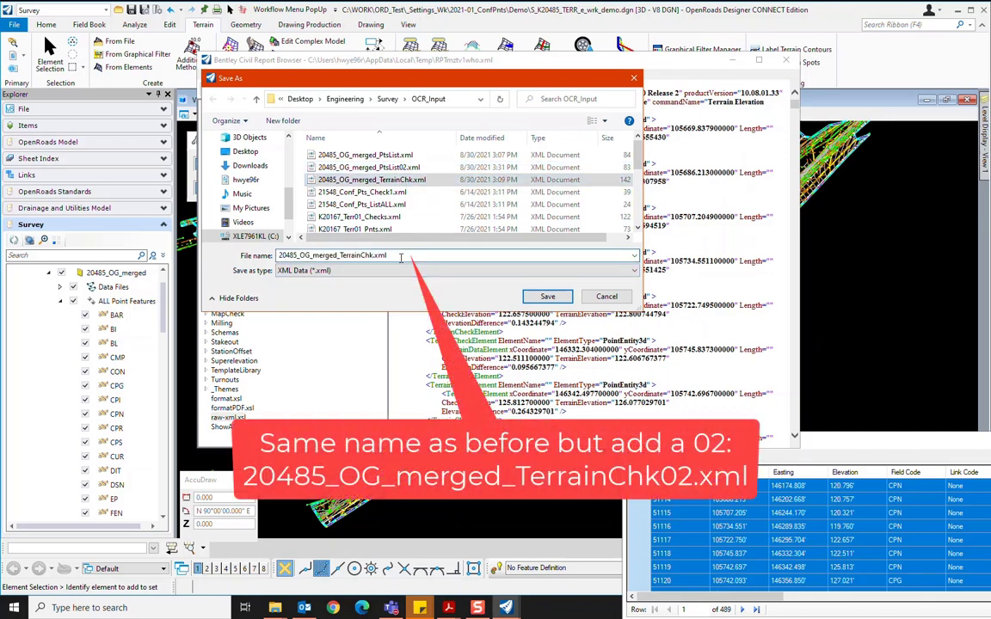
pyautogui.write('02')
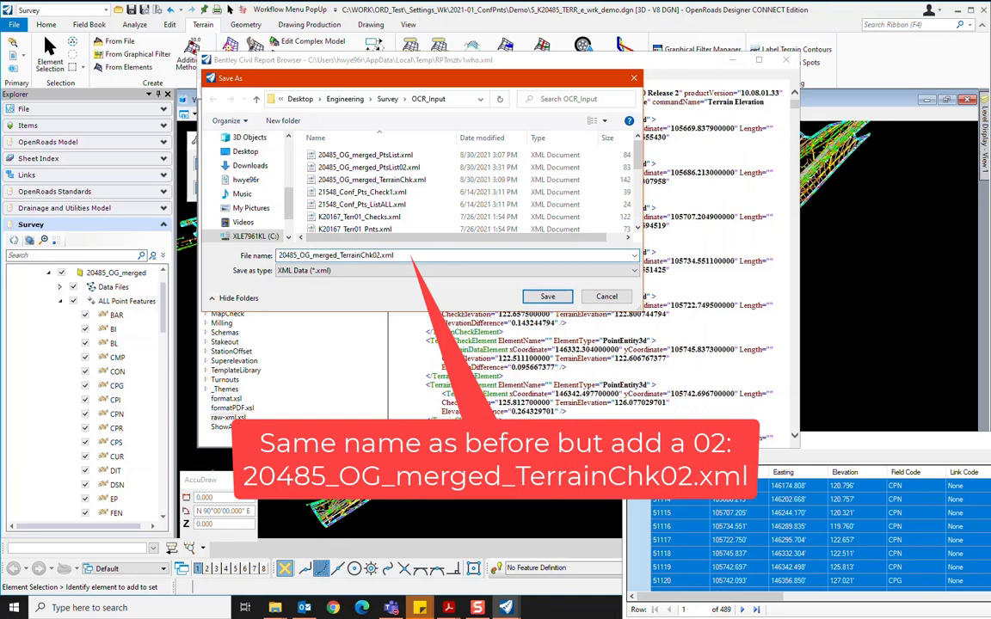
pyautogui.click(554, 296)
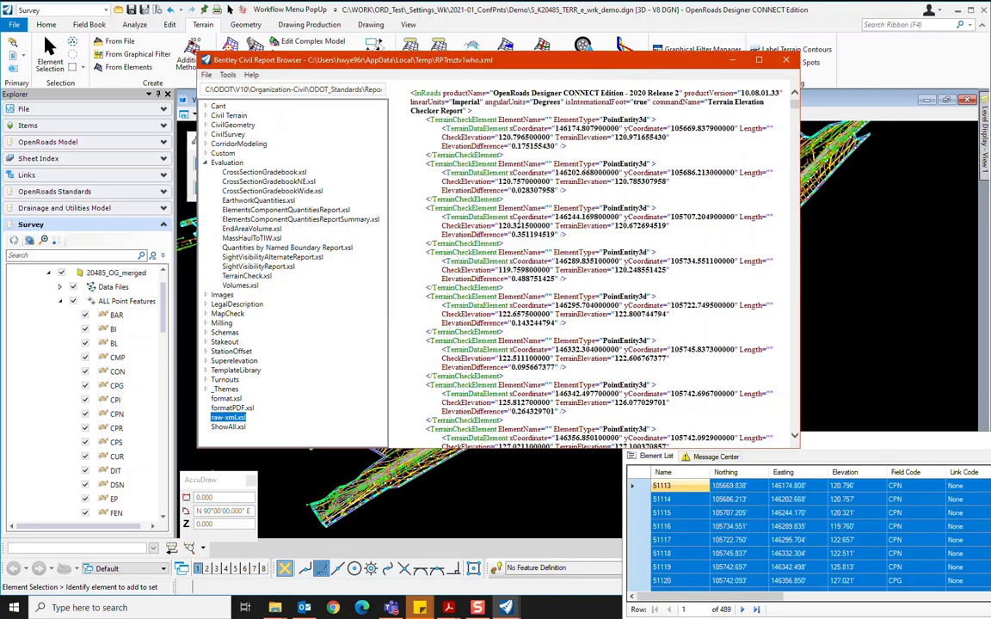
pyautogui.click(785, 60)
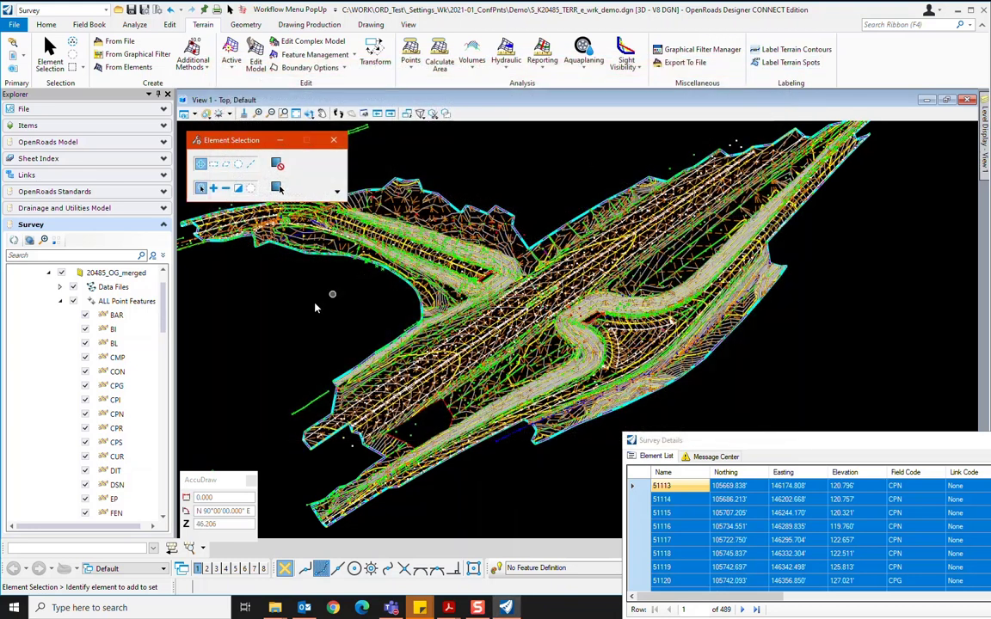
# Step: Move the Survey Details window into full view and close it
pyautogui.click(865, 445)
pyautogui.moveTo(864, 446); pyautogui.dragTo(749, 322)
pyautogui.click(926, 320)
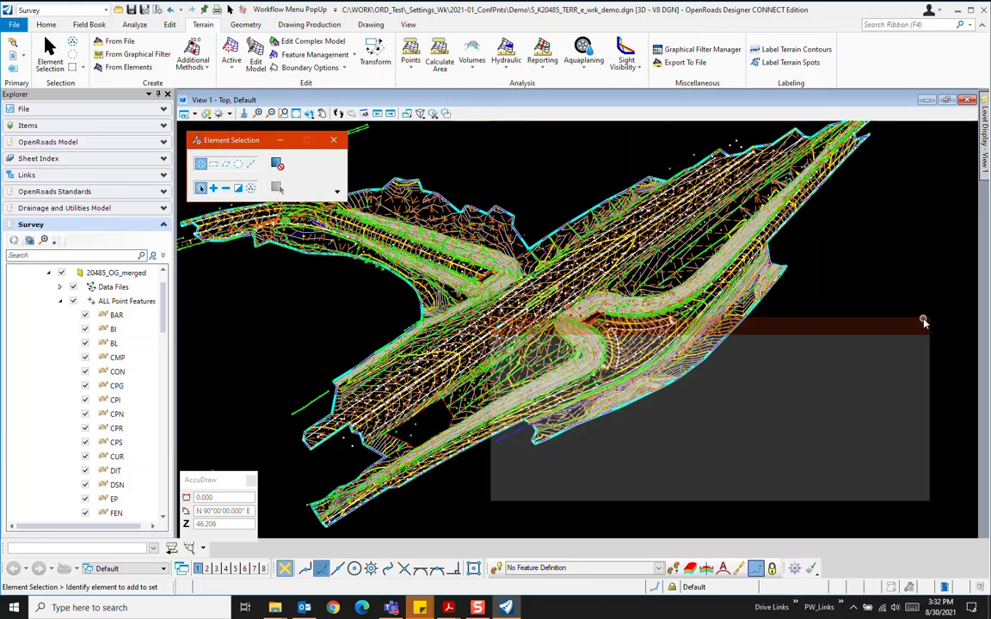
# Step: Run ODOT_Confidence_Report with 20485_OG_merged_PtsList02.xml as point list and 20485_OG_merged_TerrainChk02.xml as terrain check, writing to the Output folder
pyautogui.click(957, 10)
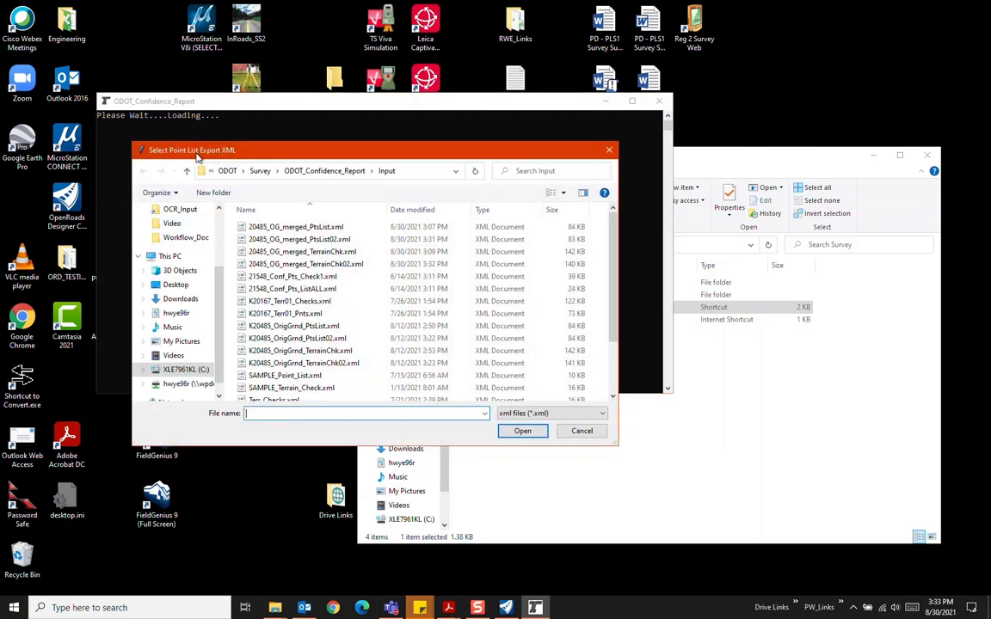
pyautogui.click(275, 240)
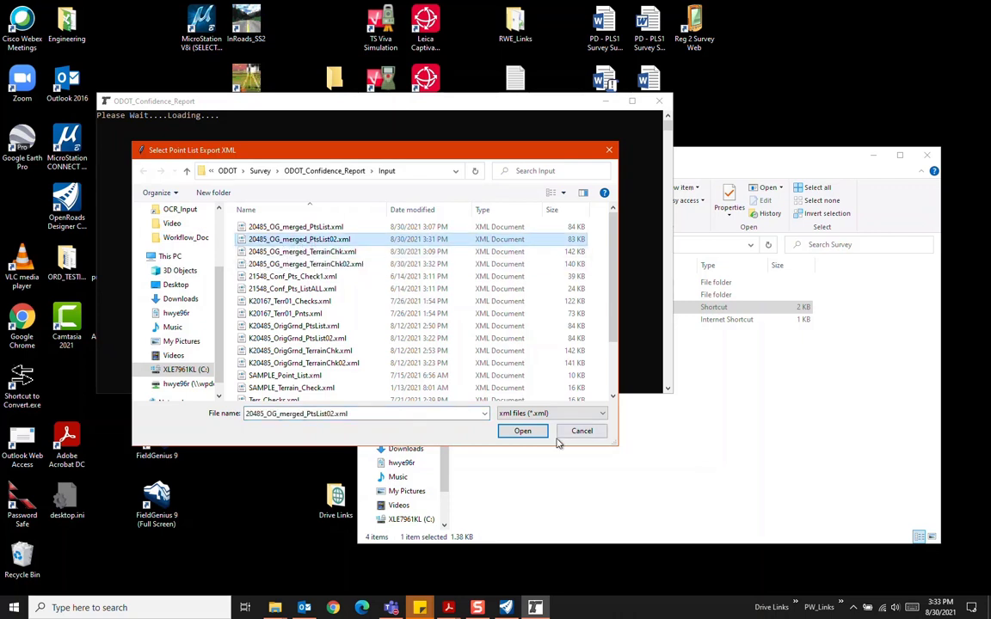
pyautogui.click(523, 432)
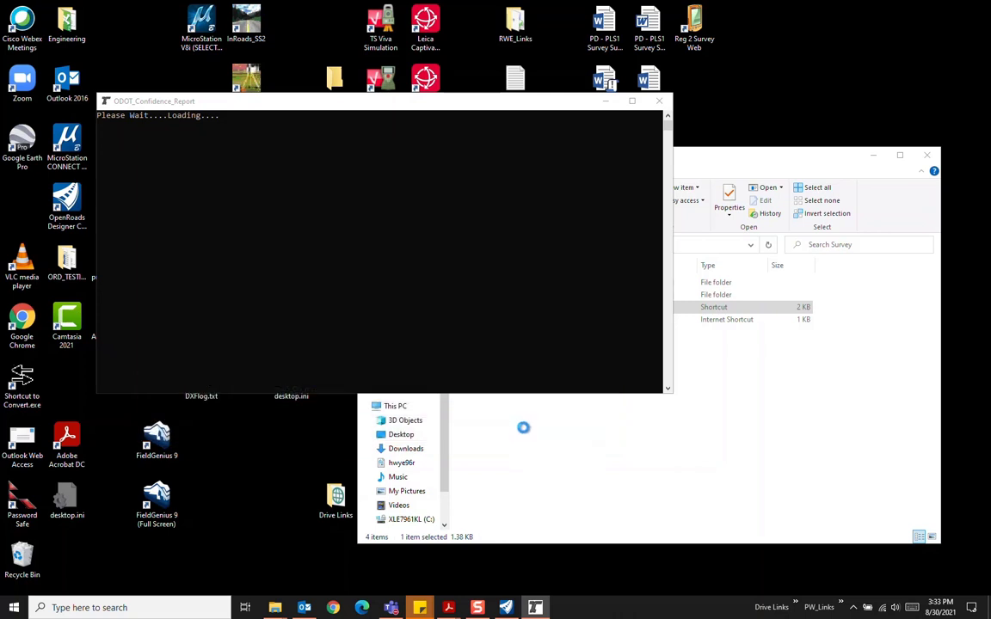
pyautogui.click(338, 266)
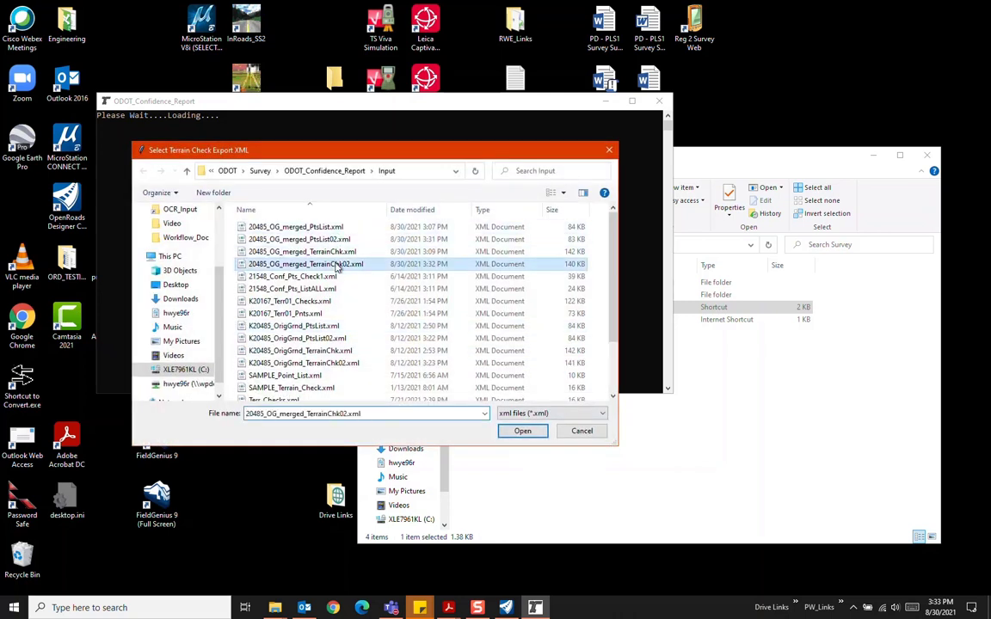
pyautogui.click(522, 431)
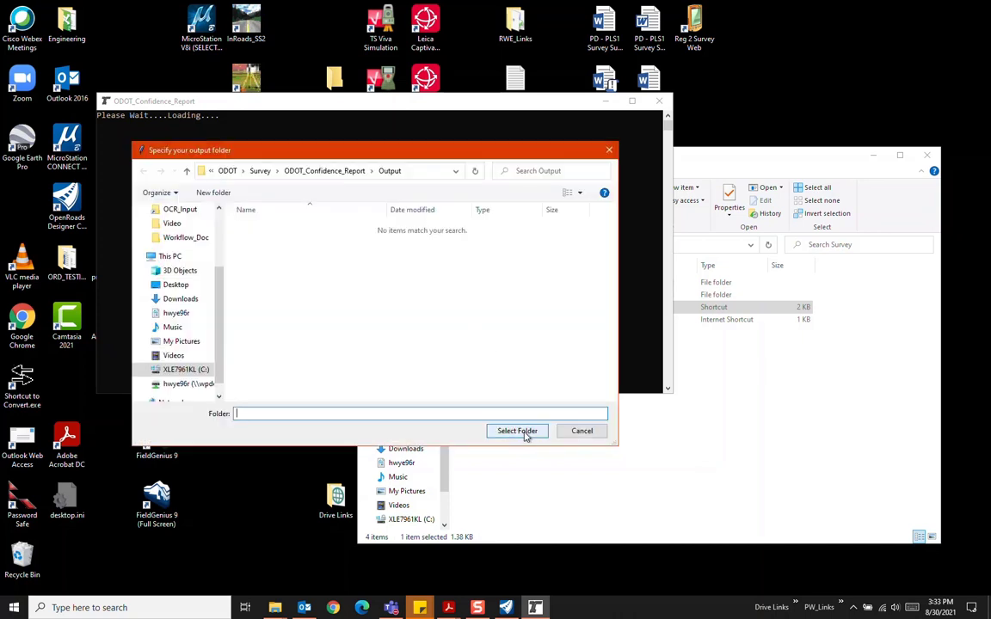
pyautogui.click(519, 432)
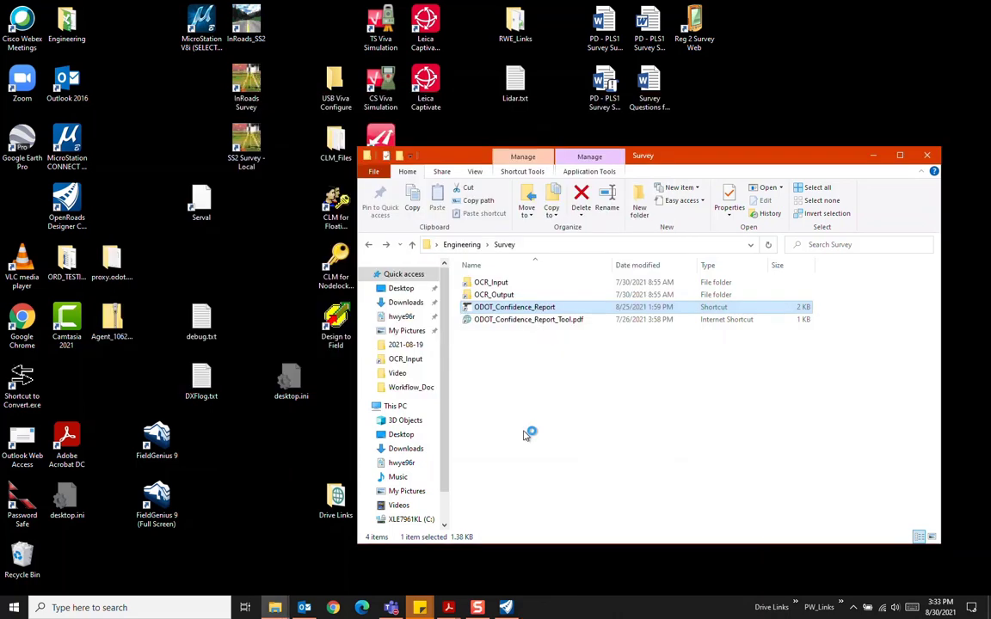
# Step: Move ConfPnt_Processed.txt and ODOT_Surface_Check_Report.pdf from the OCR_Output folder to the Demo project folder
pyautogui.doubleClick(507, 297)
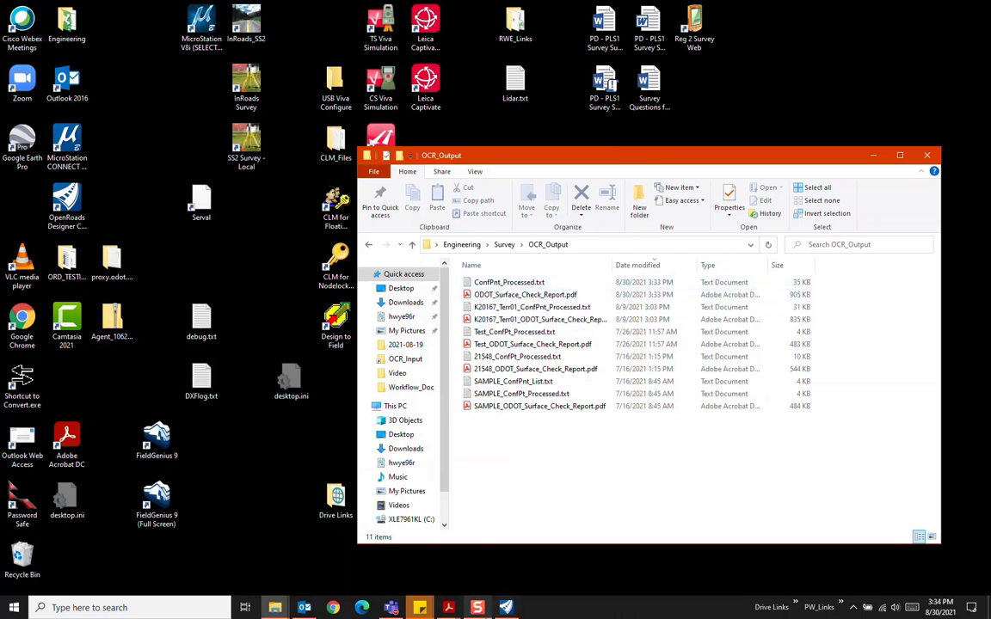
pyautogui.click(275, 609)
pyautogui.click(129, 568)
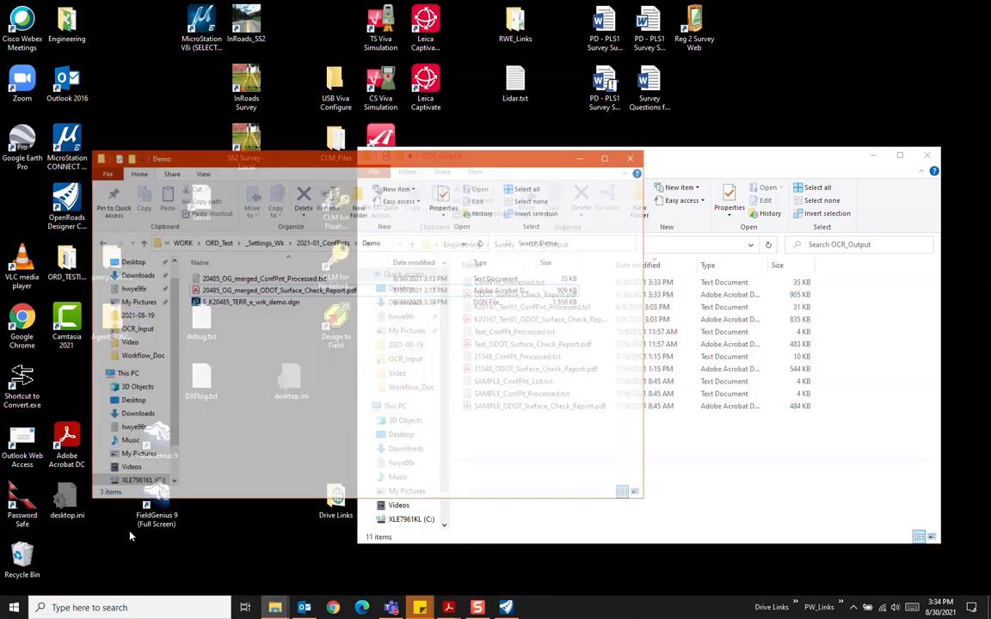
pyautogui.click(801, 476)
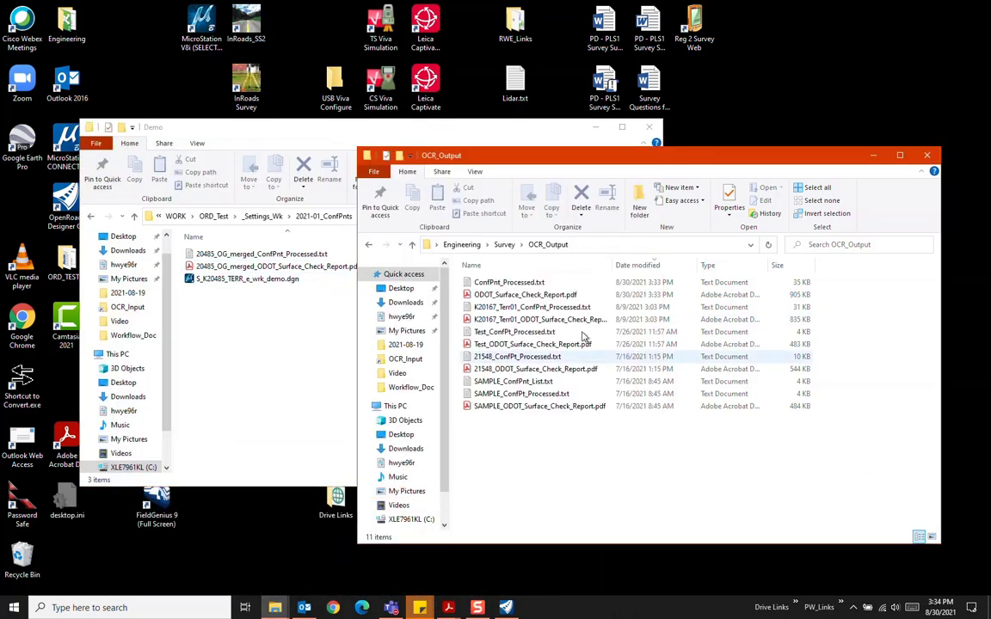
pyautogui.click(501, 284)
pyautogui.keyDown('shift'); pyautogui.click(503, 294); pyautogui.keyUp('shift')
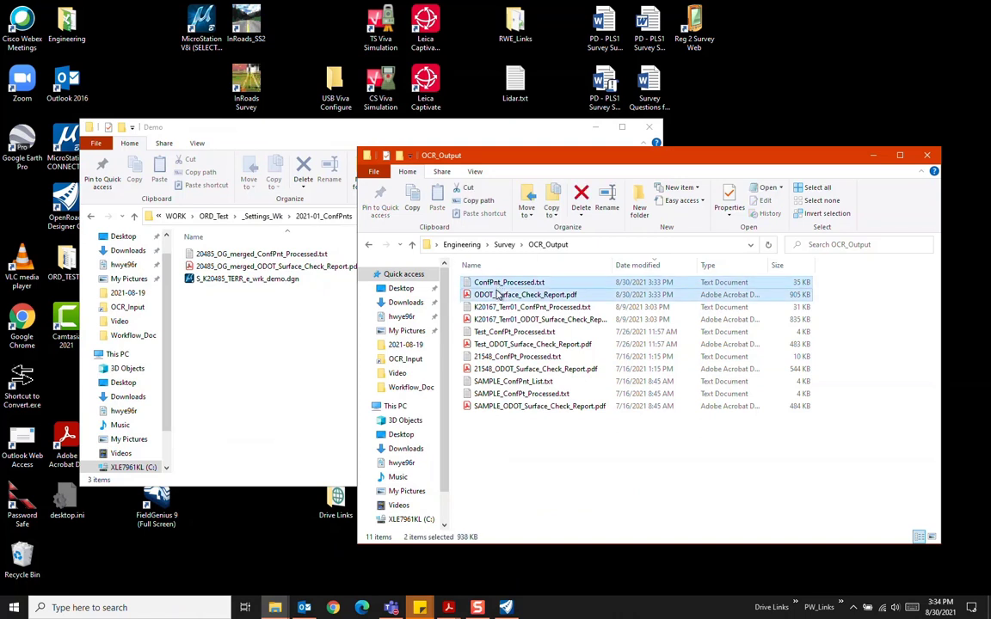
pyautogui.moveTo(503, 294); pyautogui.dragTo(243, 369)
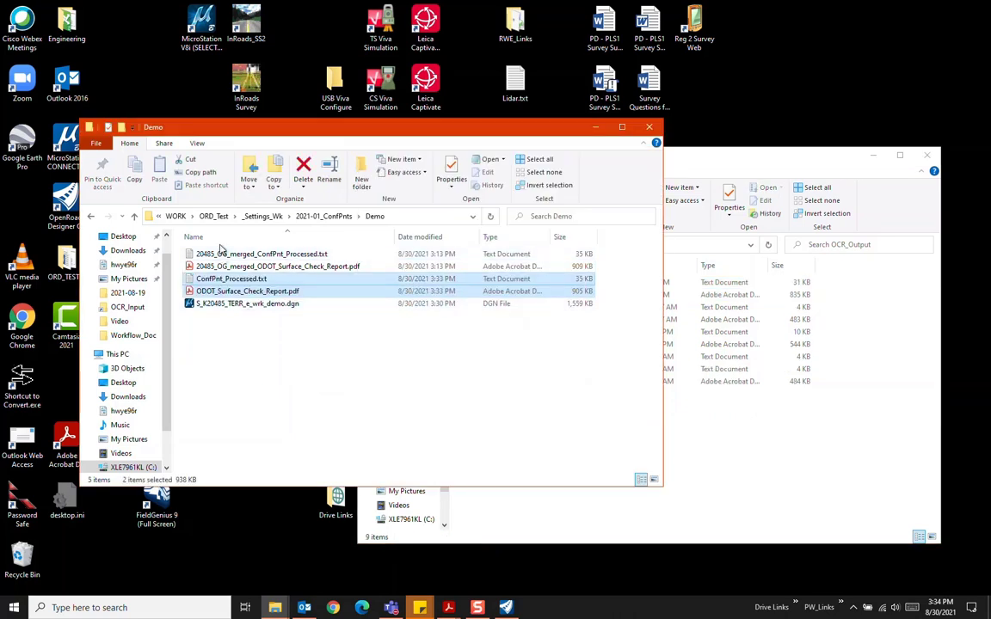
# Step: Rename ConfPnt_Processed.txt in the Demo folder as 20485_OG_merged_02_ConfPnt_Processed.txt, reusing the prefix of the earlier processed file
pyautogui.click(225, 256)
pyautogui.click(258, 255)
pyautogui.moveTo(258, 254); pyautogui.dragTo(174, 236)
pyautogui.hotkey('ctrl', 'c')
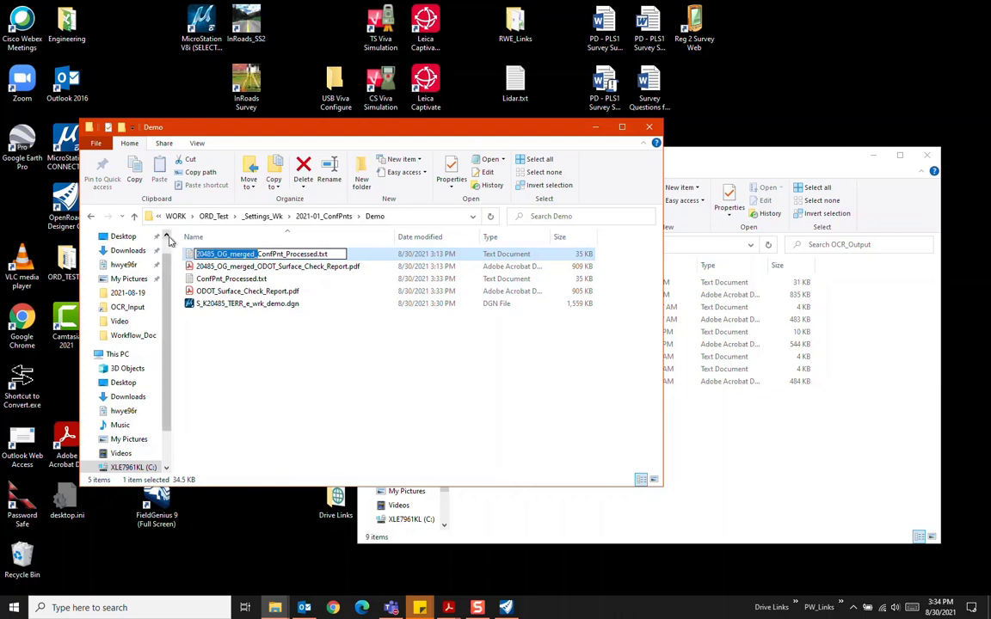
pyautogui.click(210, 281)
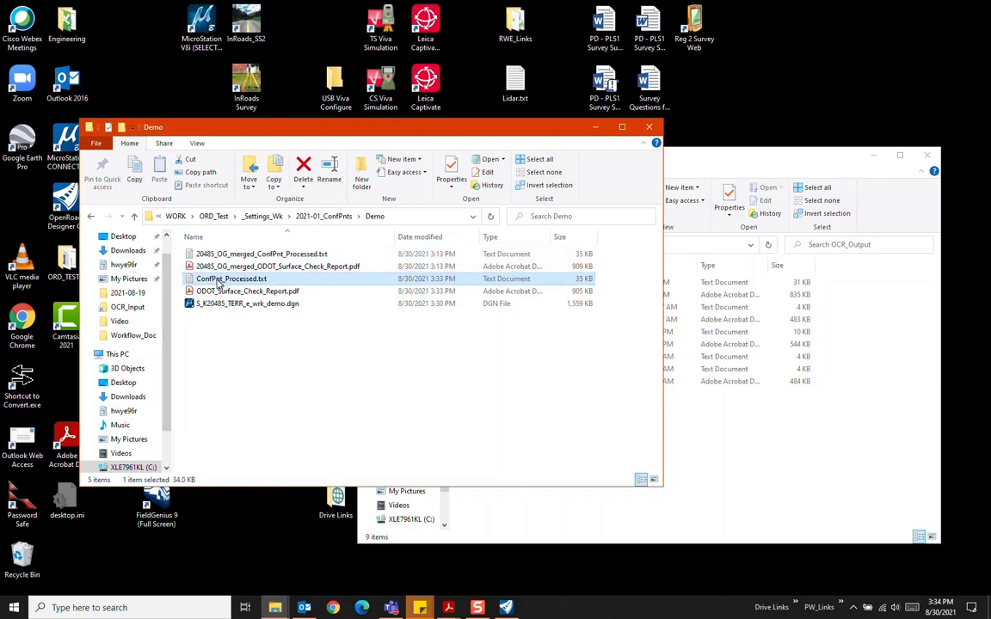
pyautogui.click(206, 280)
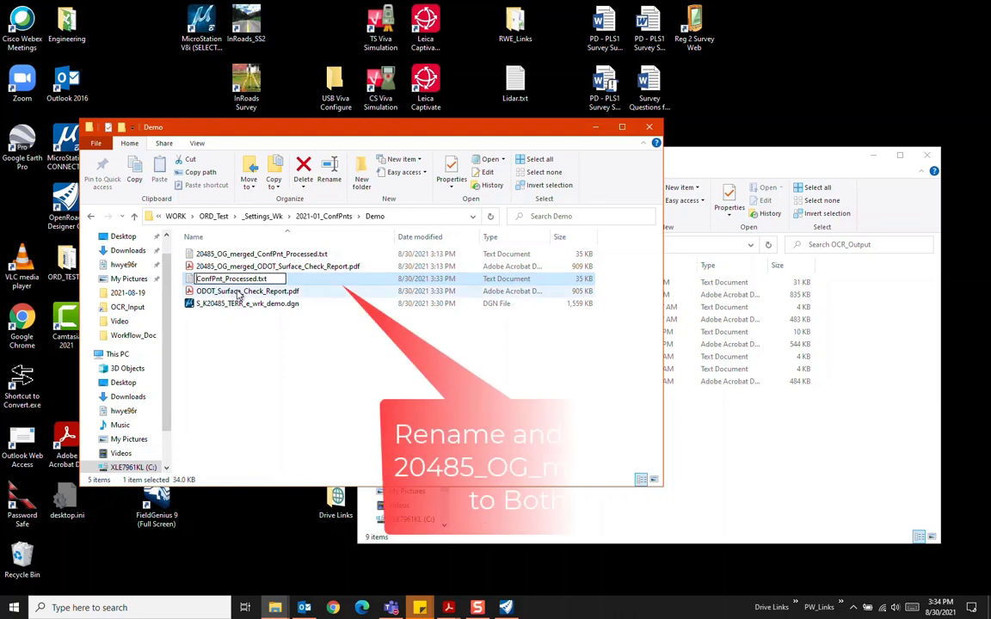
pyautogui.press('Home')
pyautogui.hotkey('ctrl', 'v')
pyautogui.write('02')
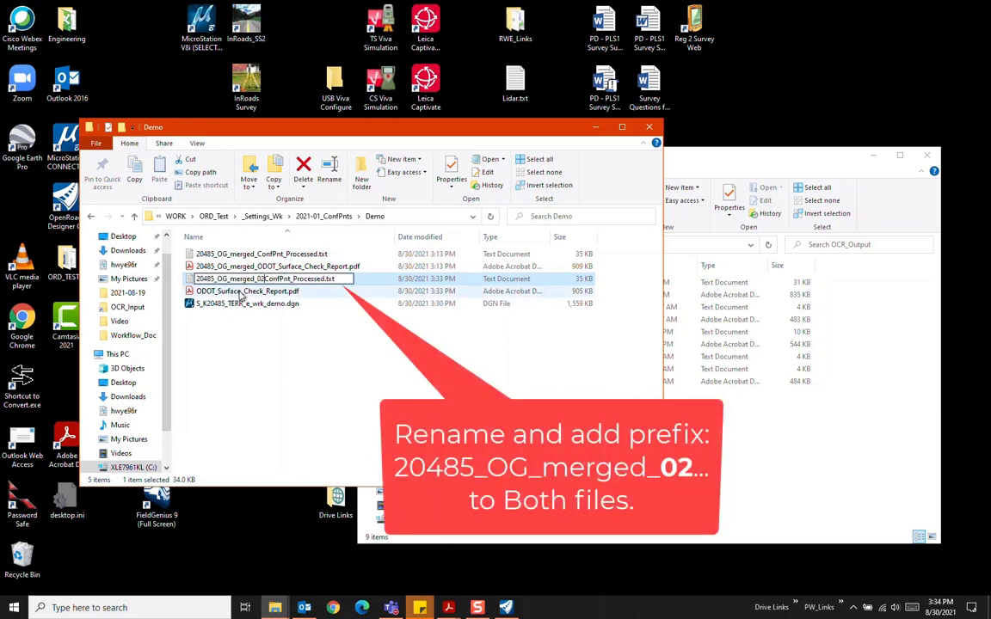
pyautogui.write('_')
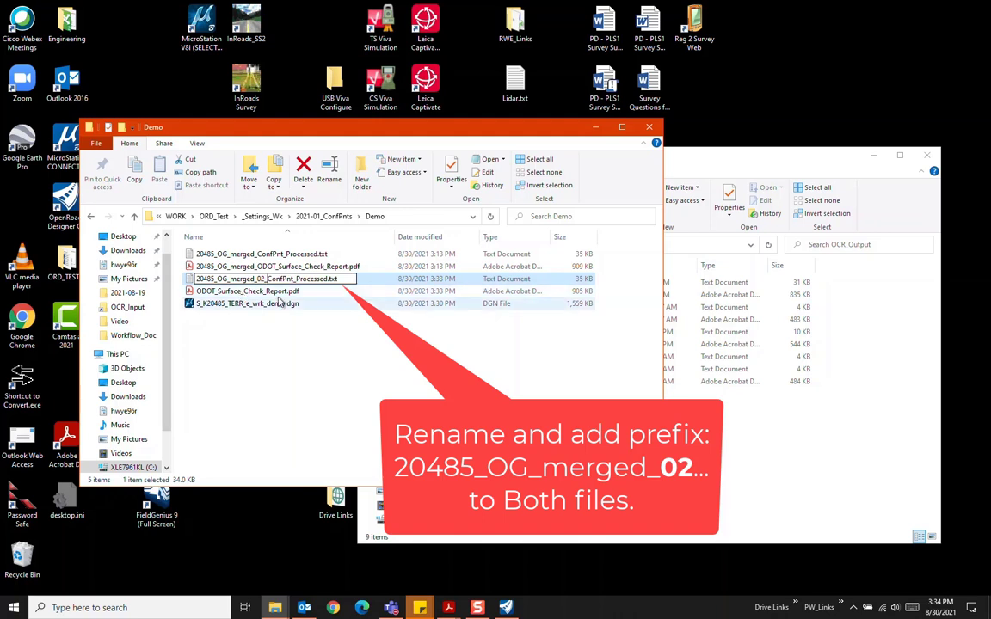
# Step: Rename ODOT_Surface_Check_Report.pdf in the Demo folder as 20485_OG_merged_02_ODOT_Surface_Check_Report.pdf
pyautogui.moveTo(264, 279); pyautogui.dragTo(197, 279)
pyautogui.hotkey('ctrl', 'c')
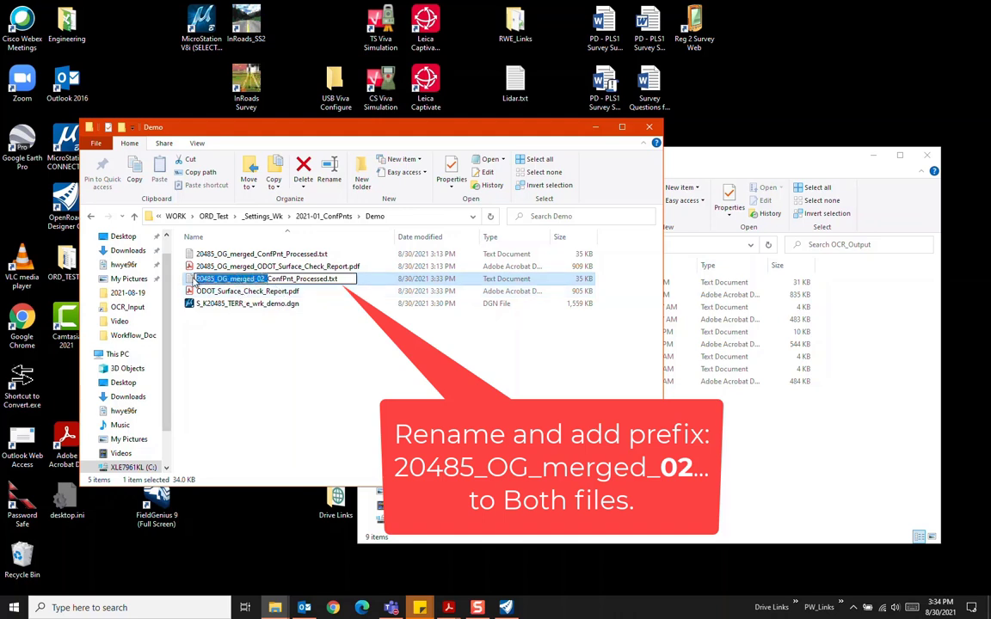
pyautogui.click(219, 293)
pyautogui.click(203, 293)
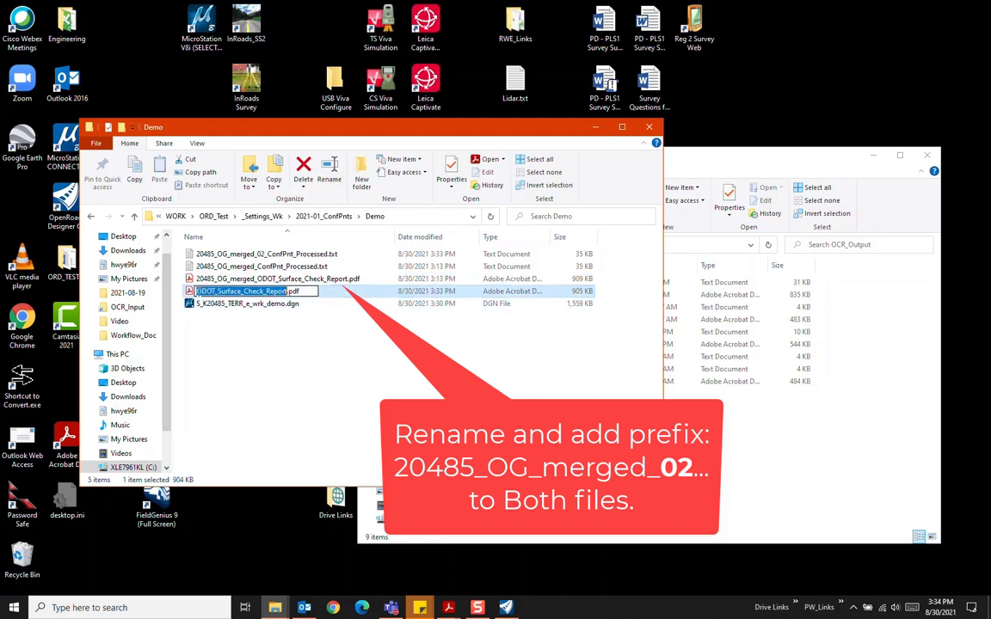
pyautogui.press('Home')
pyautogui.hotkey('ctrl', 'v')
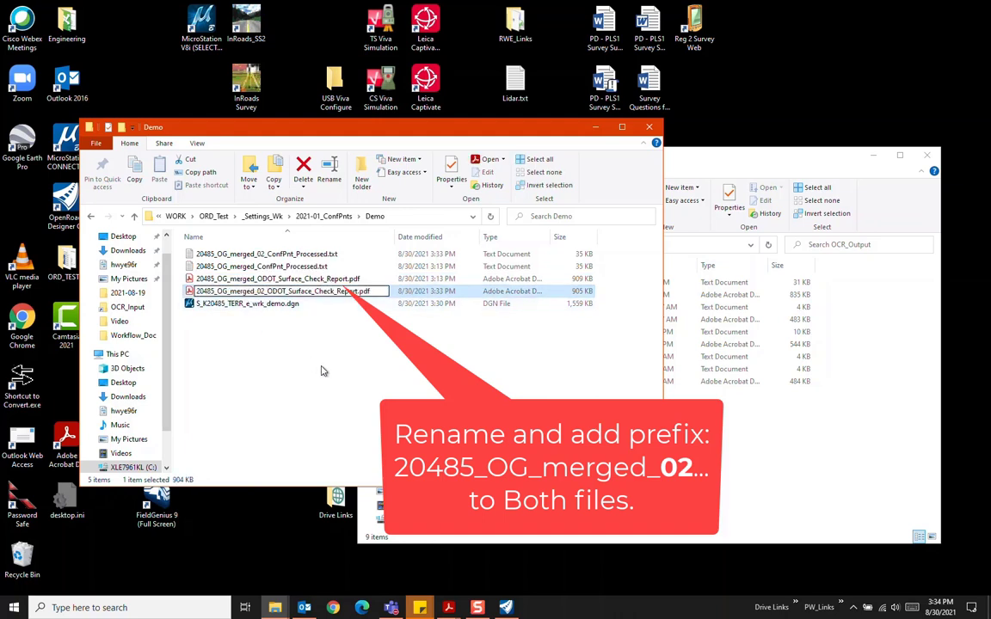
pyautogui.click(320, 370)
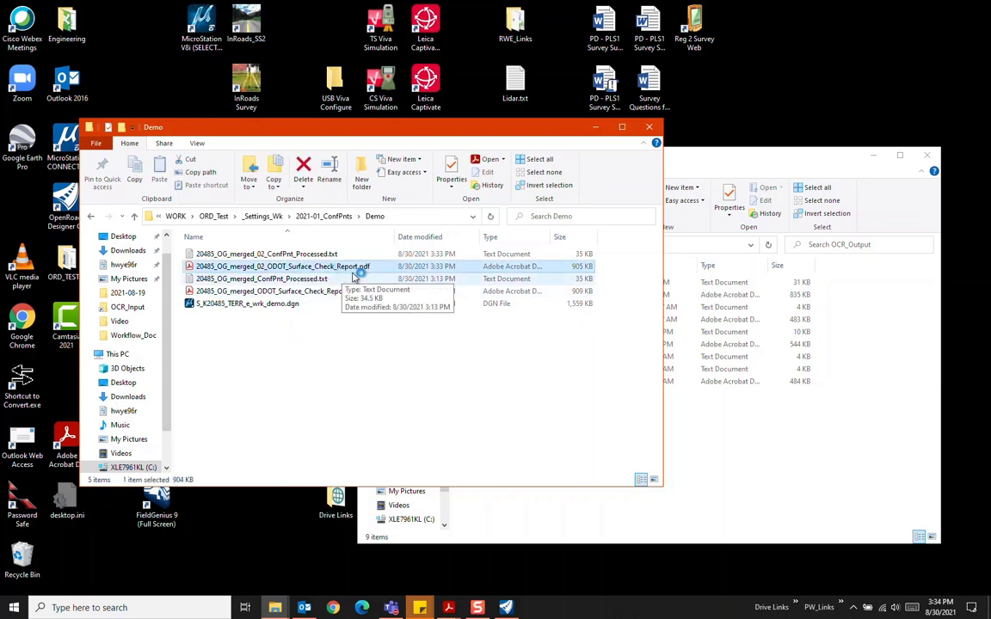
# Step: Open 20485_OG_merged_02_ODOT_Surface_Check_Report.pdf, review its Summary table, and move the report off the main screen
pyautogui.doubleClick(326, 274)
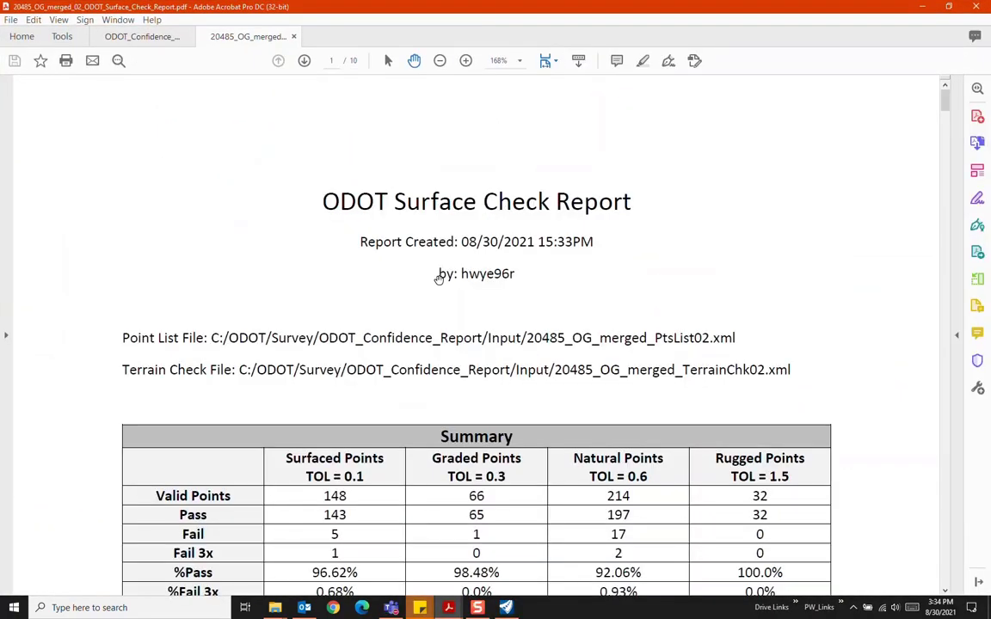
pyautogui.scroll(-4, 455, 327)
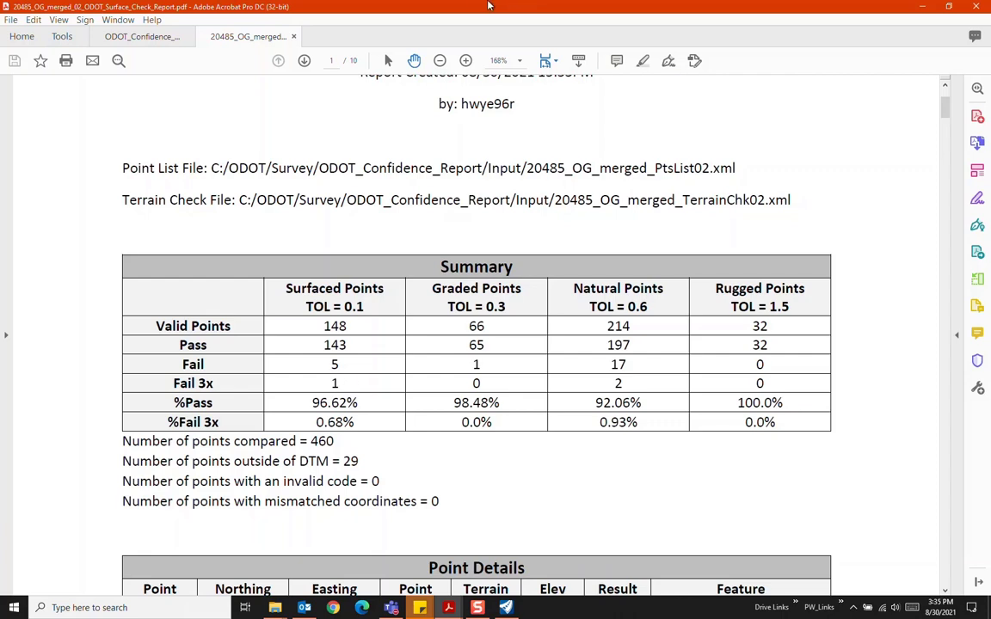
pyautogui.moveTo(480, 11); pyautogui.dragTo(990, 125)
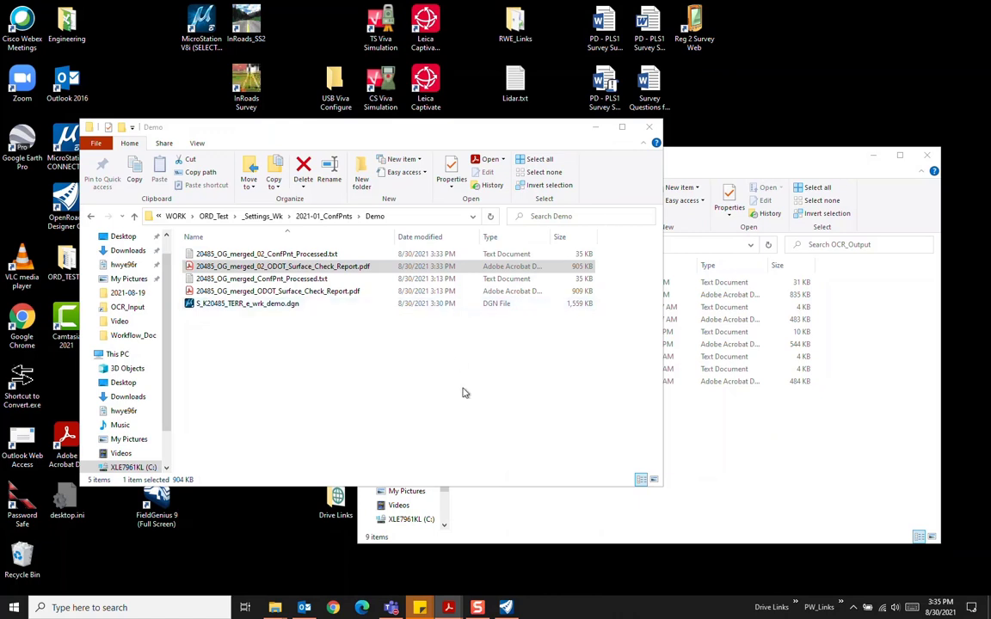
# Step: Switch to OpenRoads Designer, turn off the display of the Conf_Pnt_Processed field book, and collapse its contents in the survey tree
pyautogui.click(507, 607)
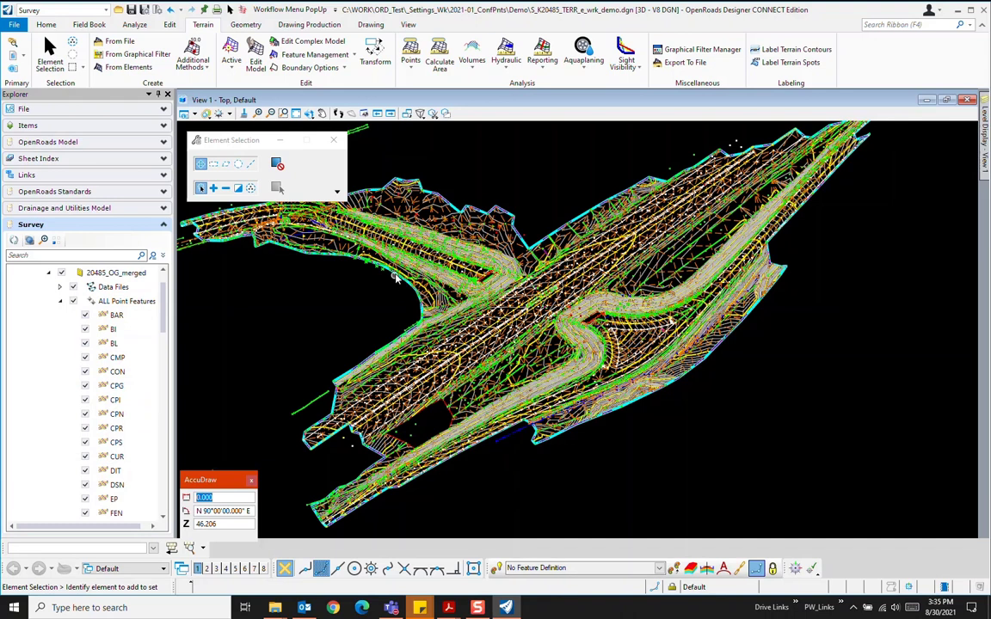
pyautogui.click(61, 303)
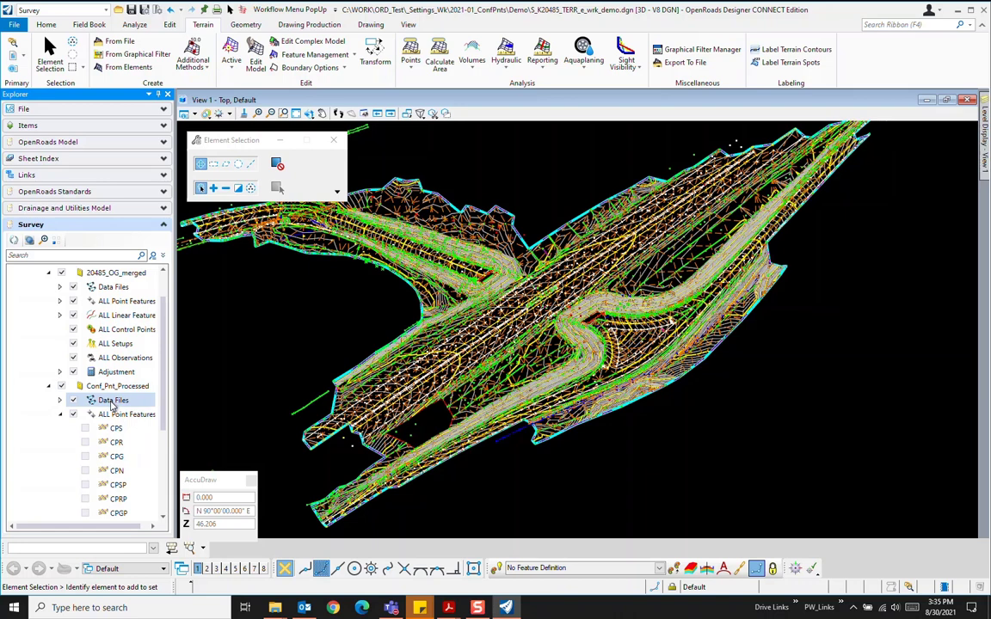
pyautogui.click(60, 400)
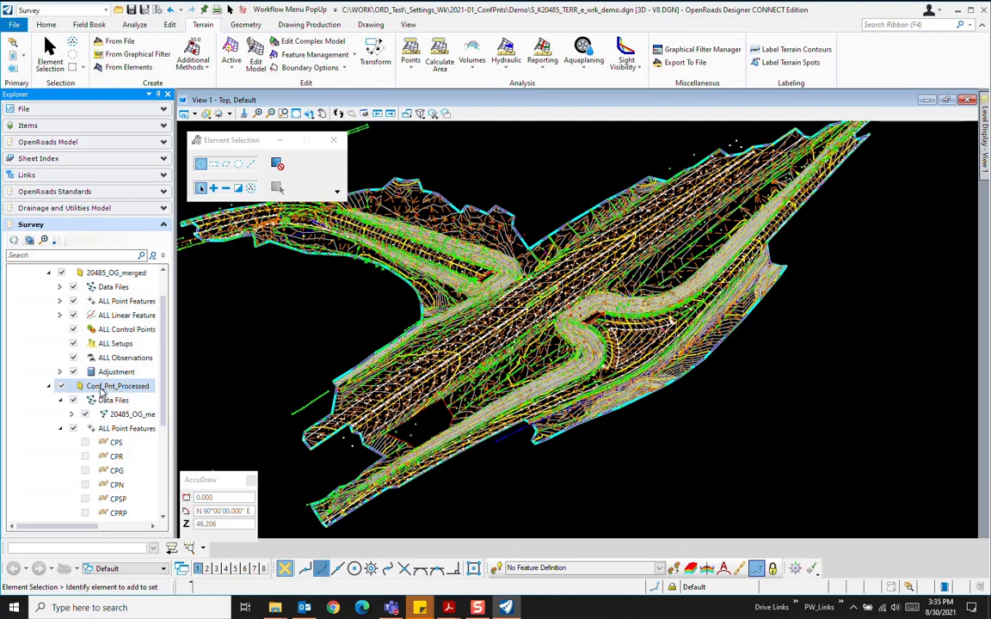
pyautogui.click(61, 386)
pyautogui.click(50, 388)
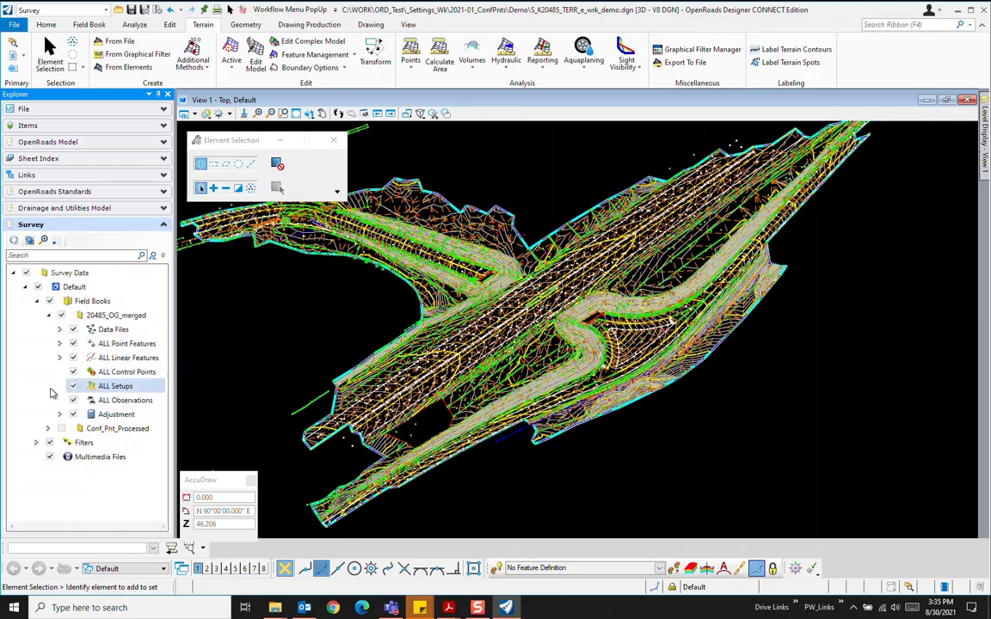
# Step: Create a new field book named Conf_Pnt_Processed02 and expand it in the survey tree
pyautogui.click(89, 24)
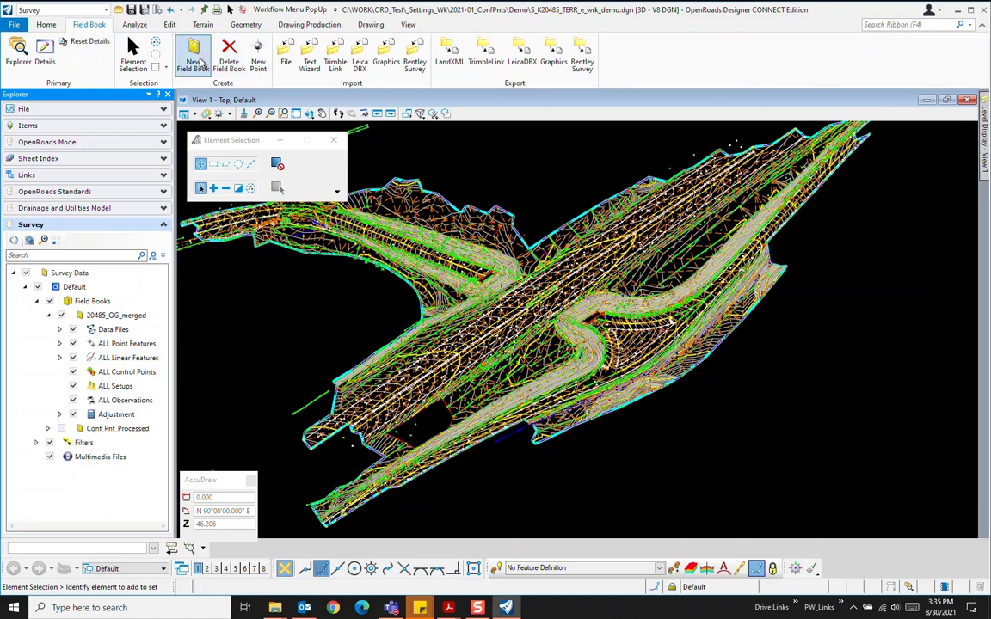
pyautogui.click(195, 59)
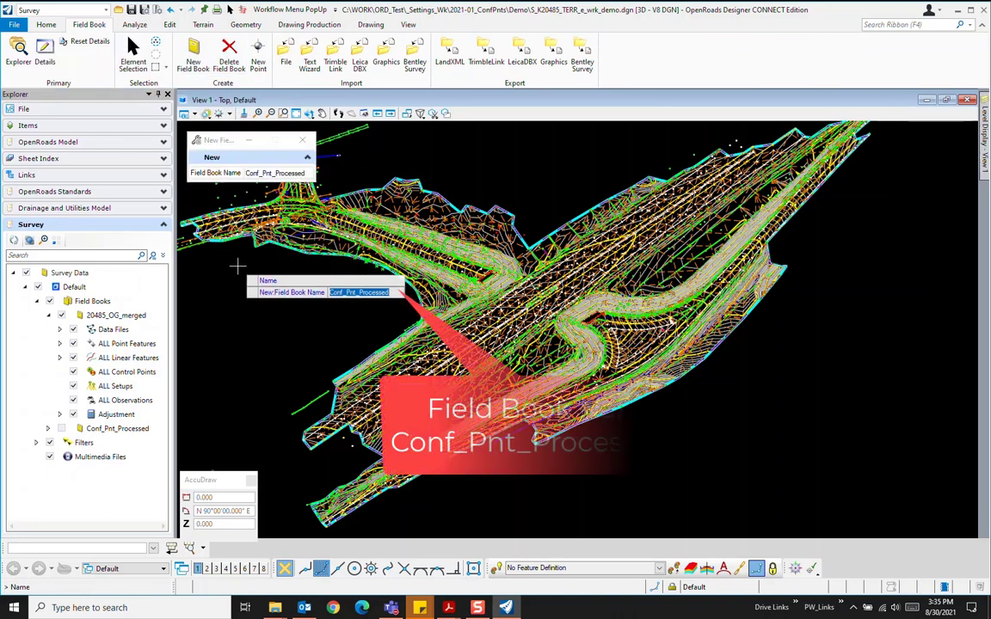
pyautogui.press('End')
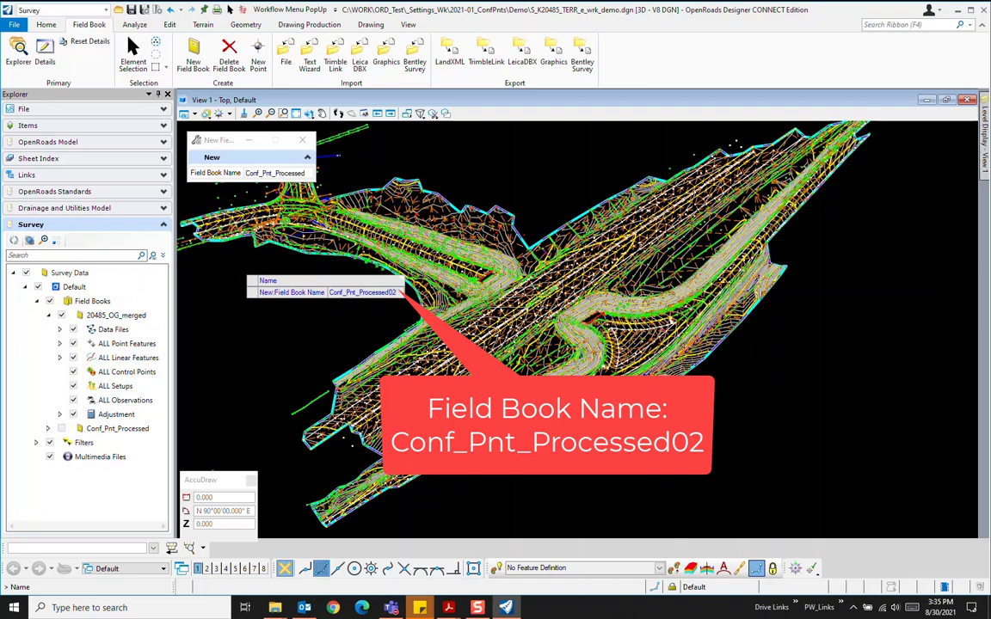
pyautogui.click(232, 286)
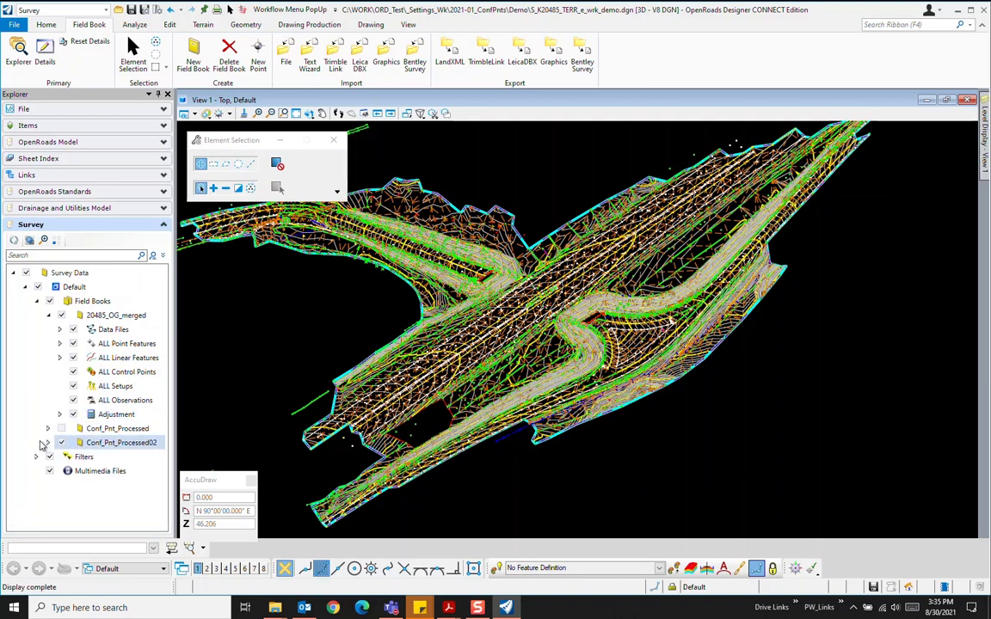
pyautogui.click(48, 442)
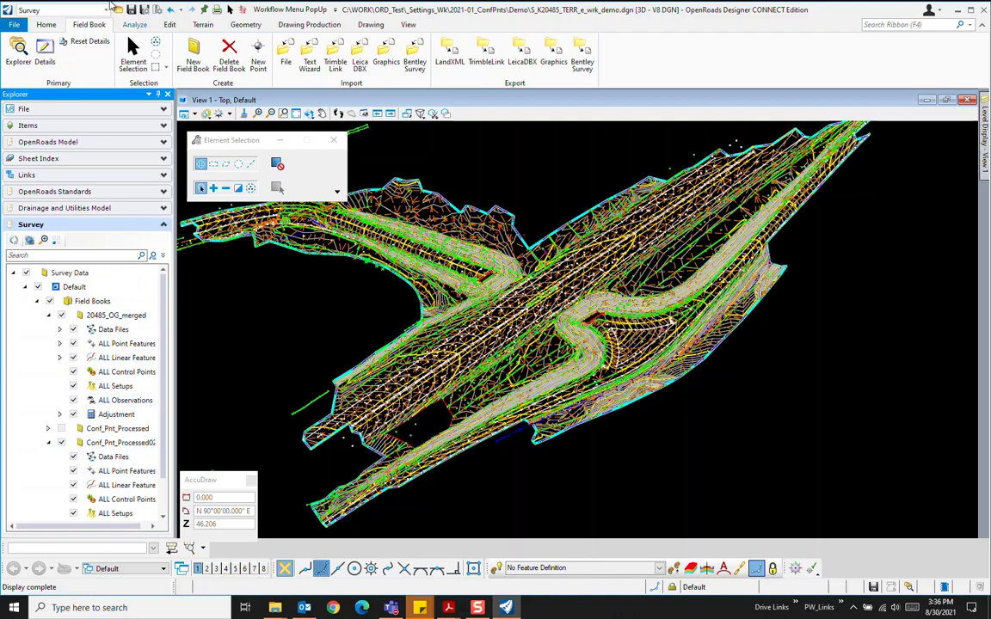
# Step: Import the data file 20485_OG_merged_02_ConfPnt_Processed.txt into the Conf_Pnt_Processed02 field book
pyautogui.click(287, 61)
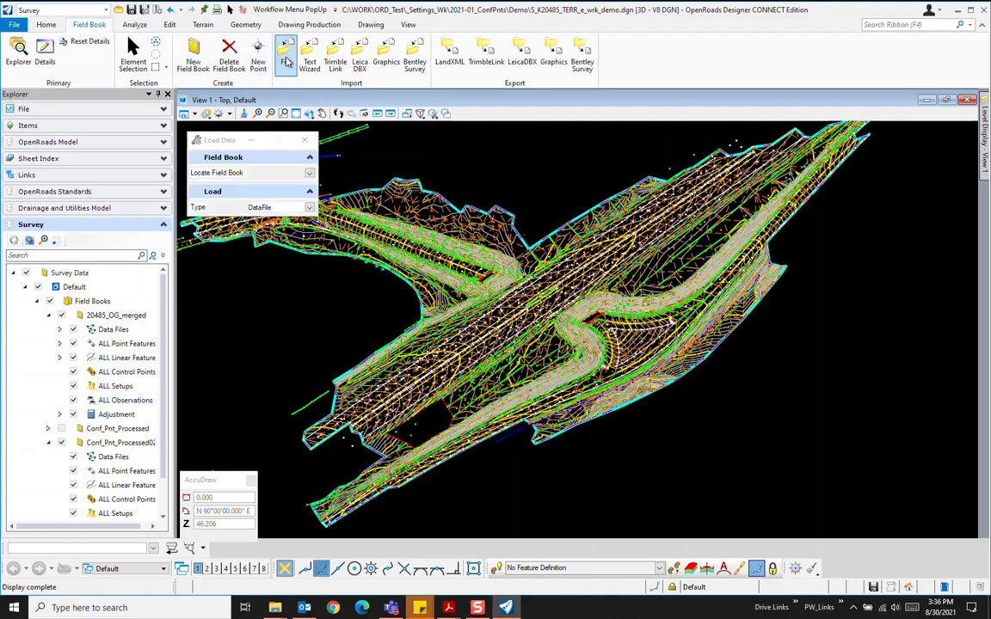
pyautogui.click(309, 173)
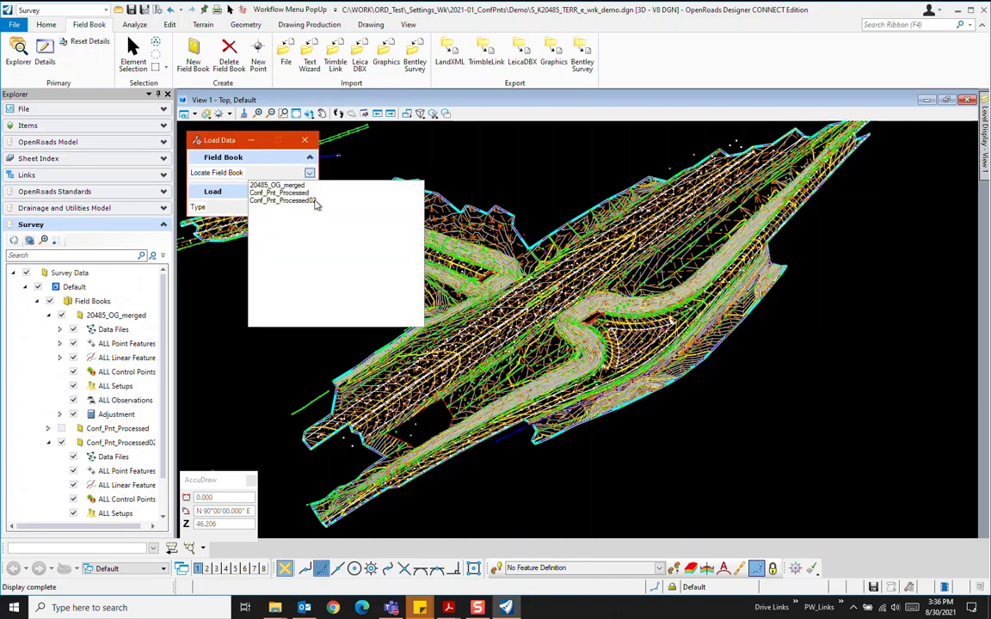
pyautogui.click(313, 202)
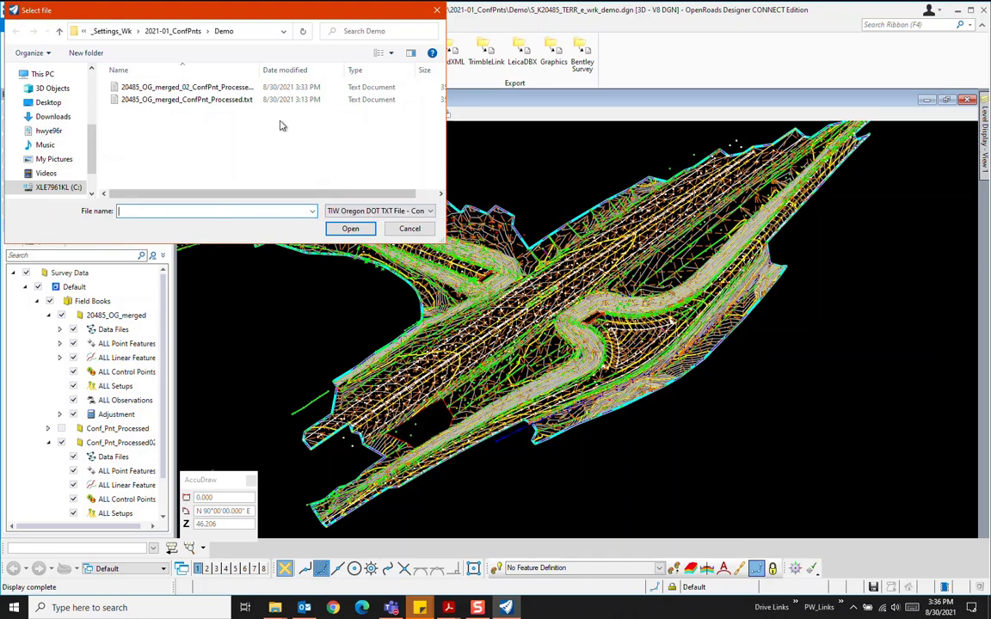
pyautogui.moveTo(261, 70); pyautogui.dragTo(289, 72)
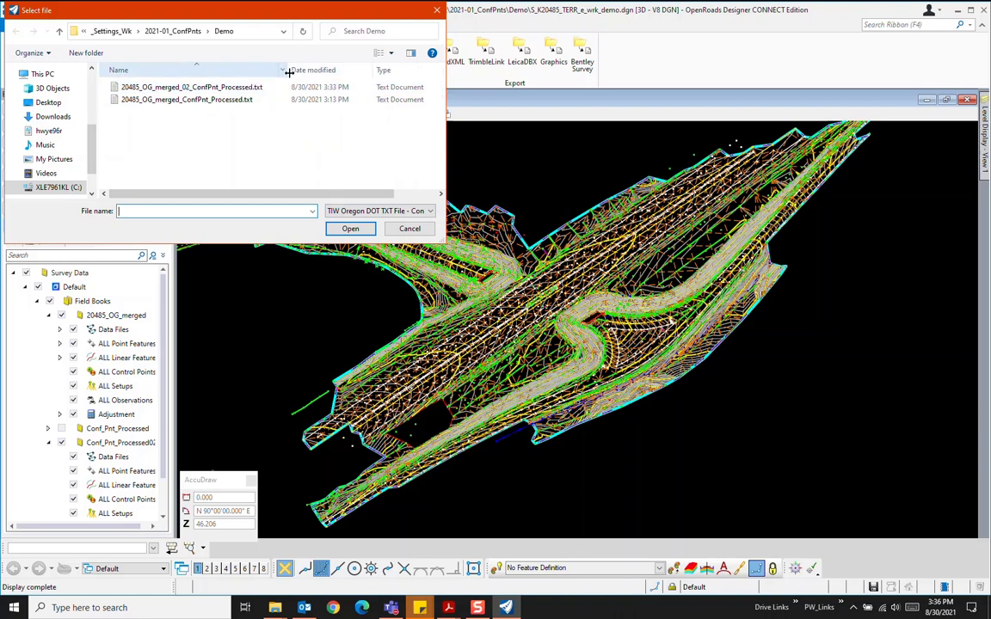
pyautogui.click(186, 89)
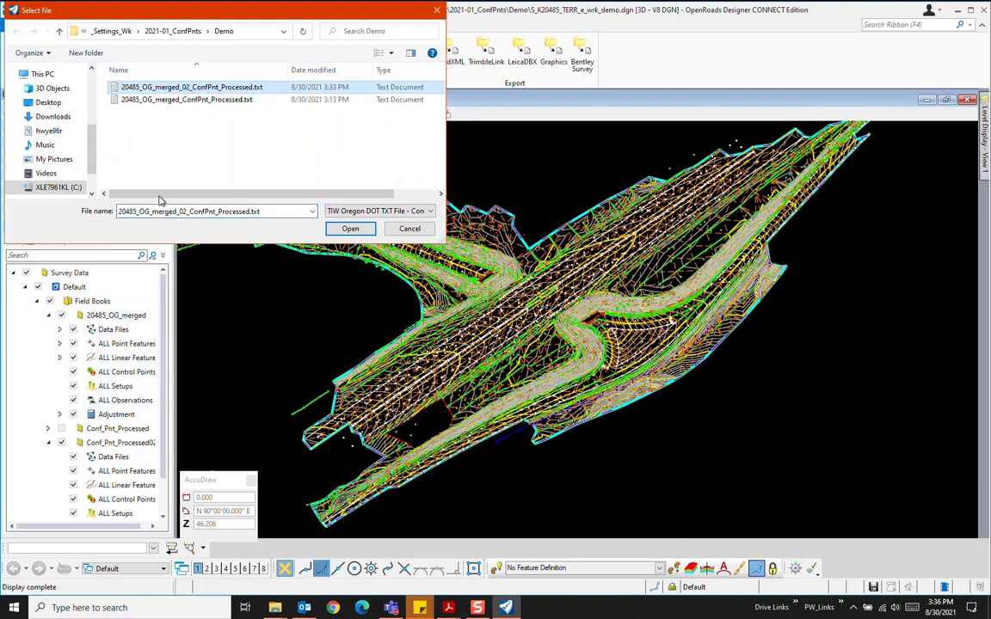
pyautogui.click(350, 228)
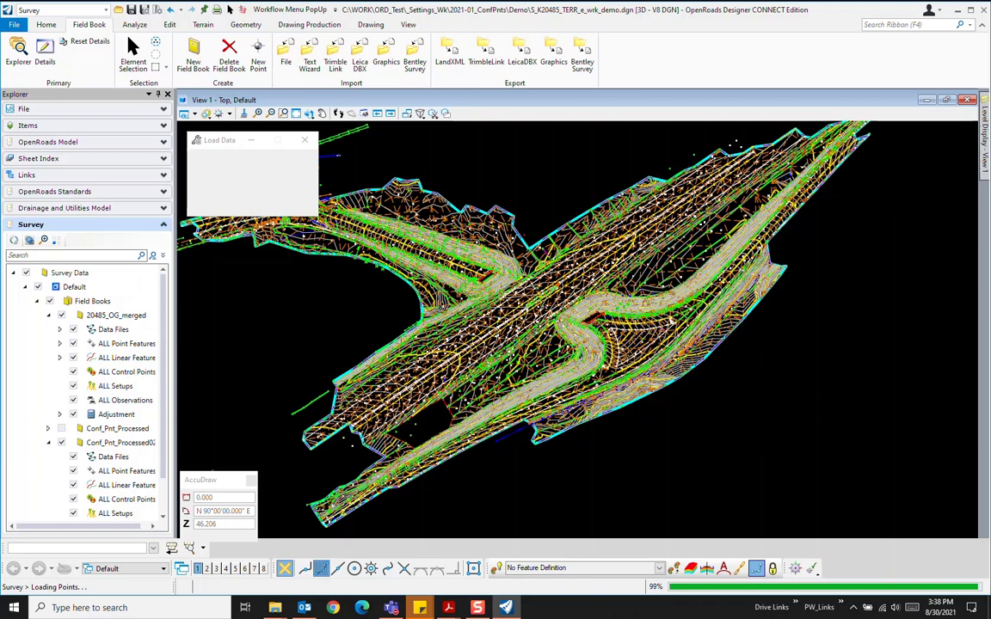
# Step: Turn off the display of the 20485_OG_merged field book and the E_TERR_DSPLAY_General level
pyautogui.click(62, 315)
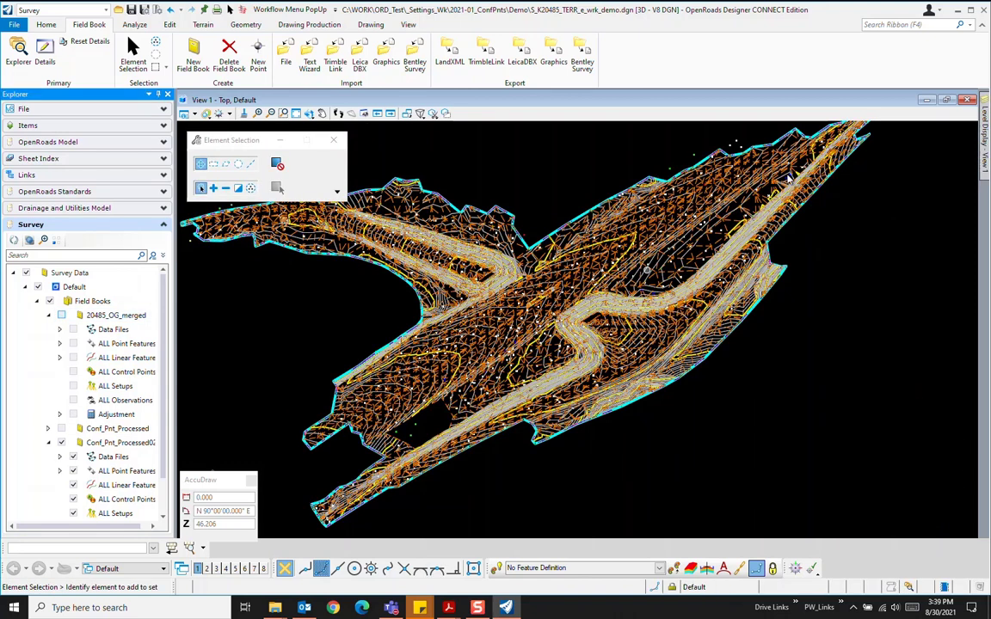
pyautogui.moveTo(983, 129)
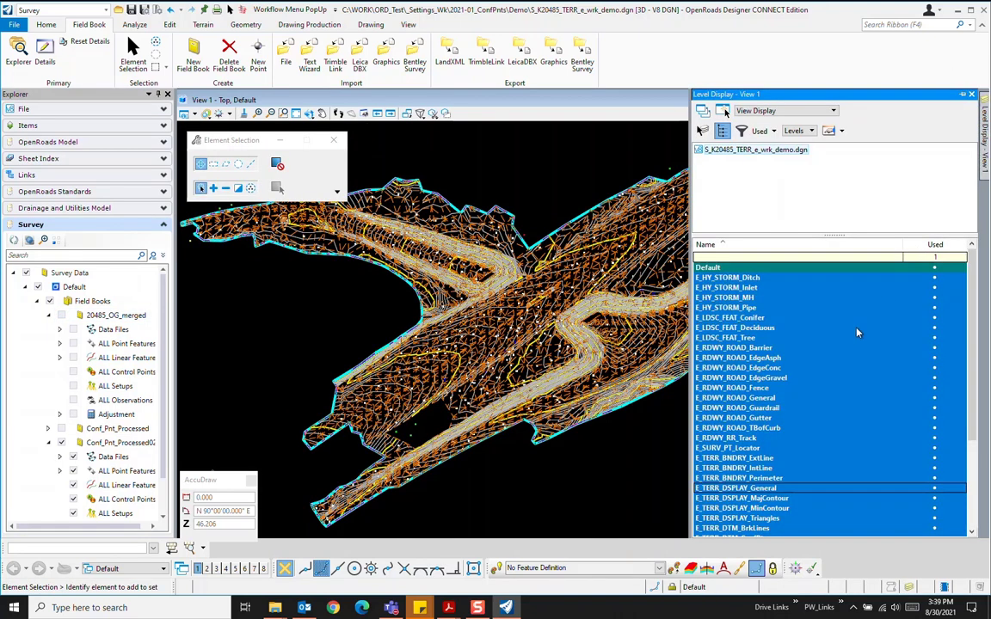
pyautogui.click(772, 491)
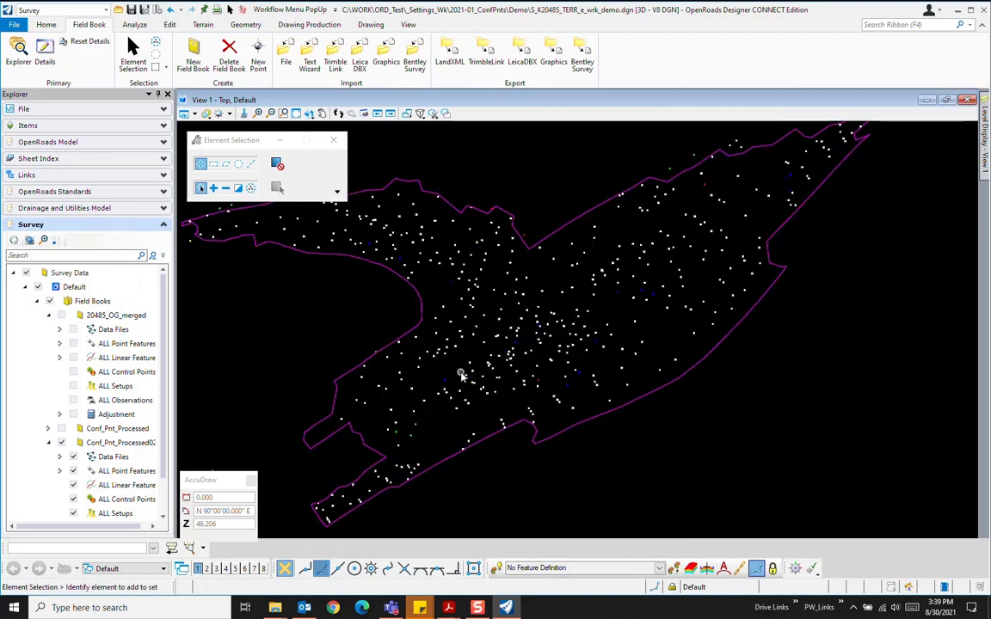
# Step: Examine the imported confidence points across the site, checking the symbols and the feature details of a natural-ground point
pyautogui.scroll(2, 376, 323)
pyautogui.scroll(3, 499, 331)
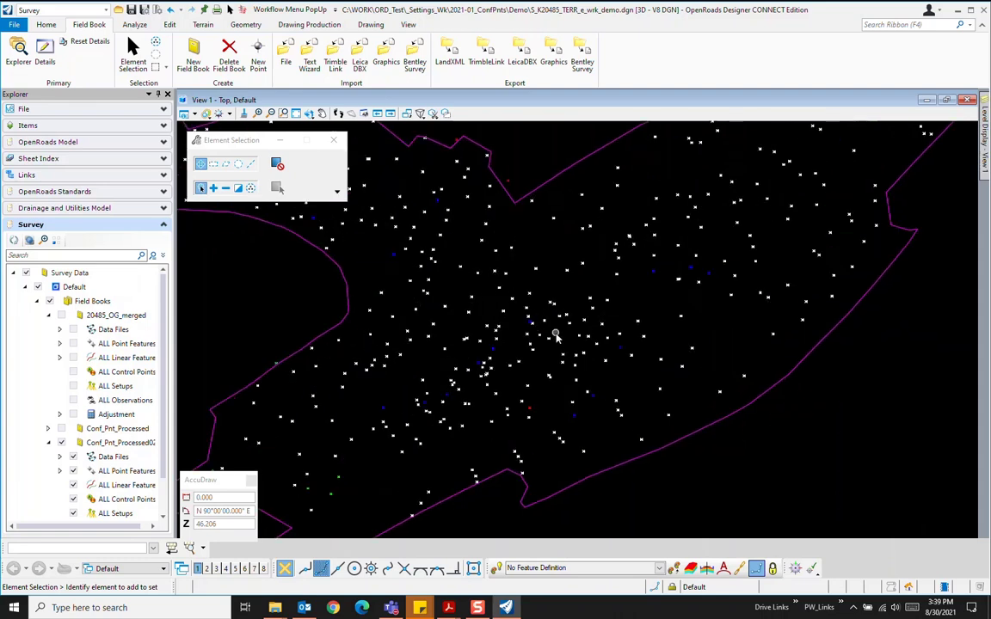
pyautogui.scroll(5, 527, 452)
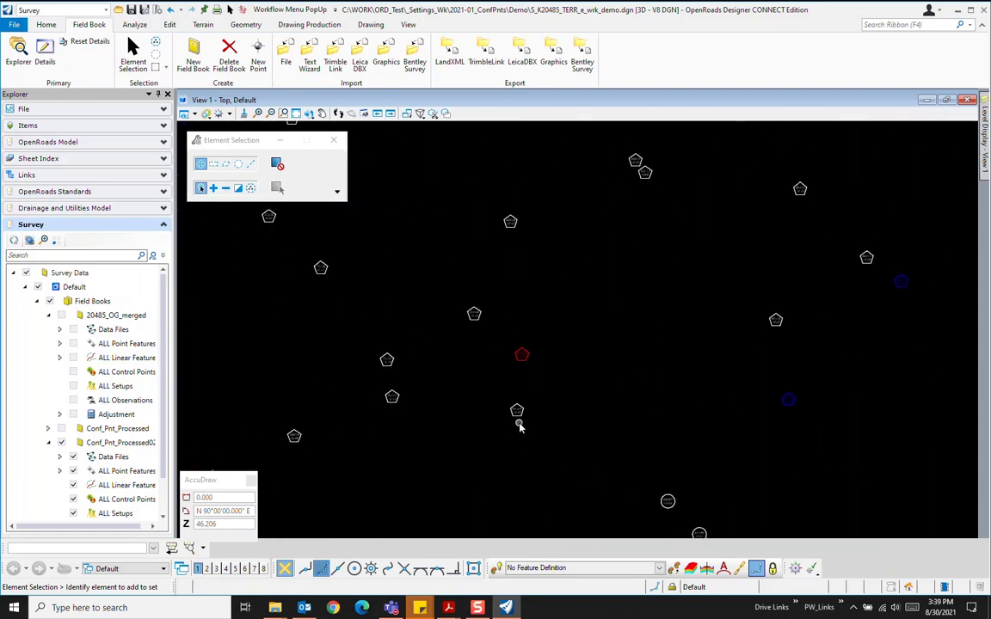
pyautogui.scroll(2, 519, 420)
pyautogui.scroll(-3, 514, 406)
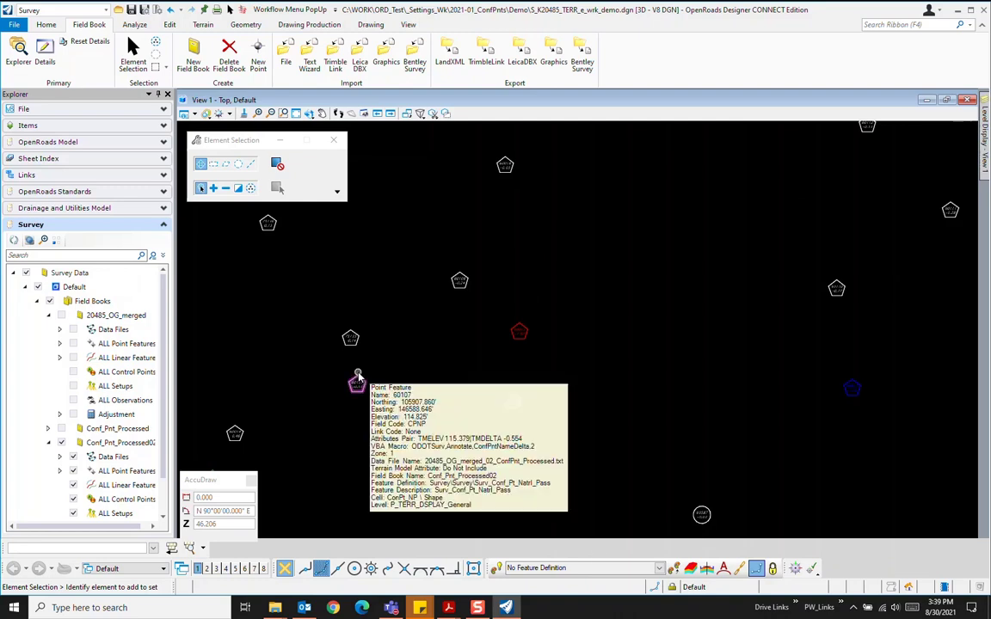
pyautogui.scroll(-3, 356, 379)
pyautogui.scroll(-2, 354, 369)
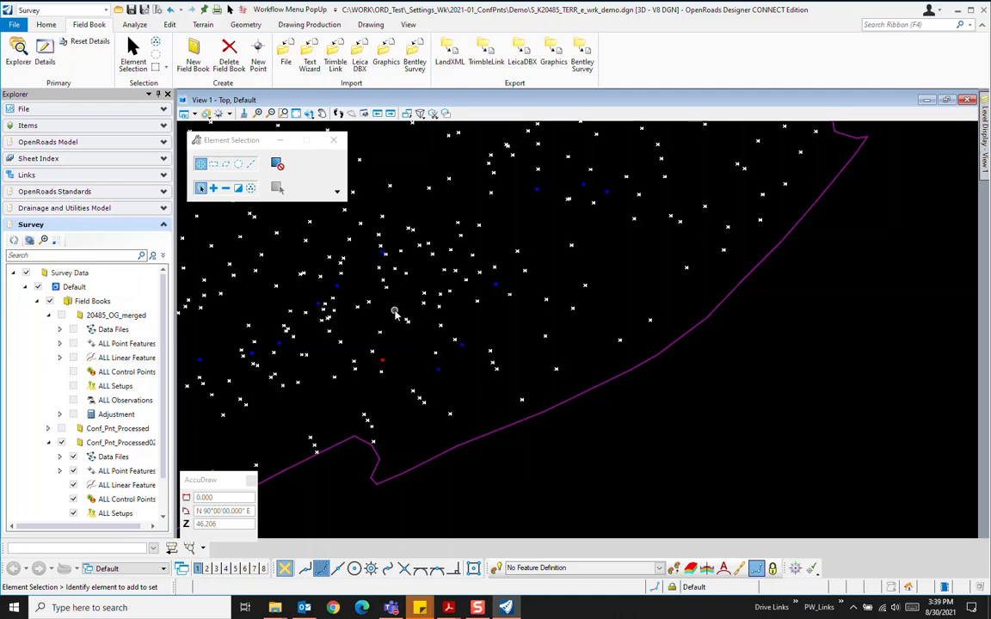
pyautogui.scroll(-1, 592, 382)
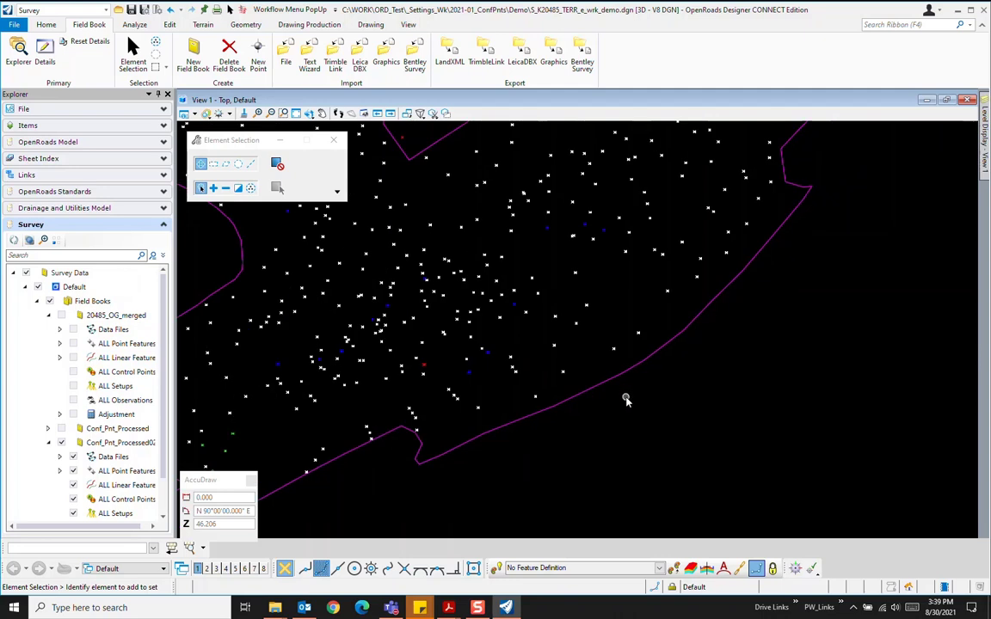
pyautogui.scroll(5, 426, 366)
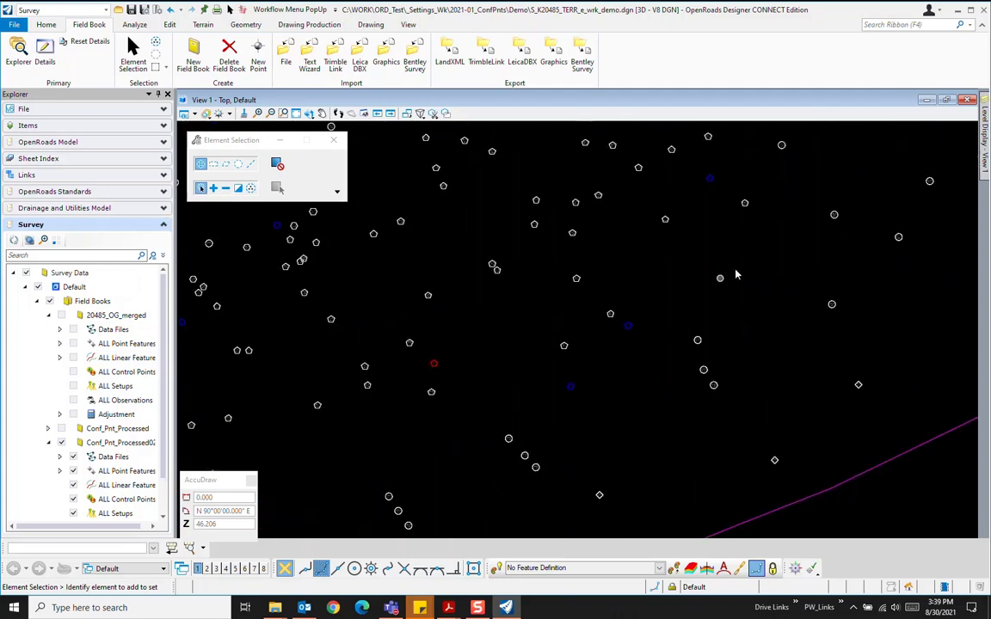
# Step: Turn the E_TERR_DSPLAY_General level back on and inspect the terrain triangles and contours around the confidence points
pyautogui.moveTo(985, 135)
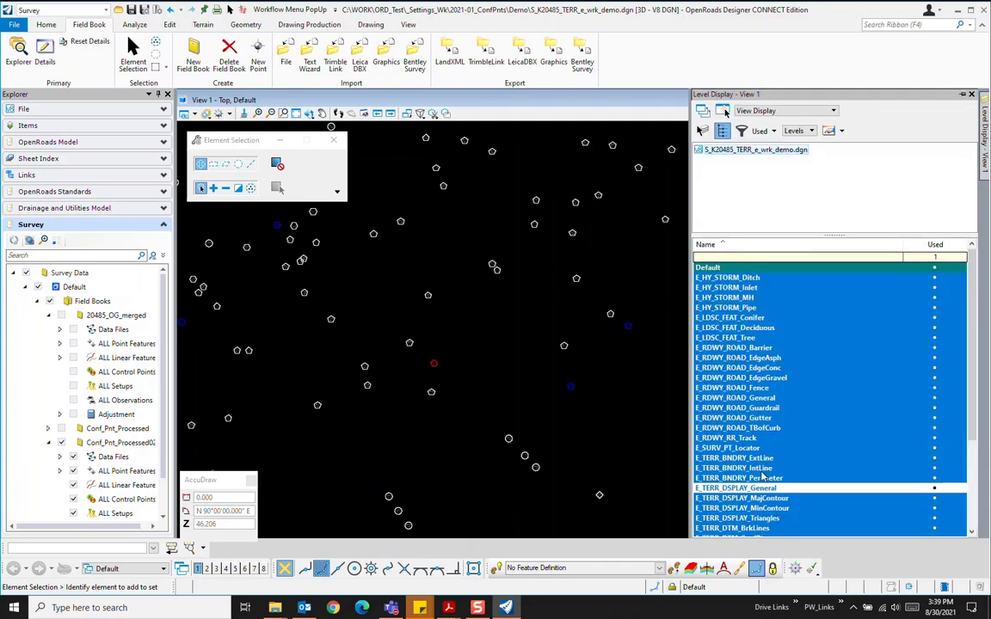
pyautogui.click(739, 488)
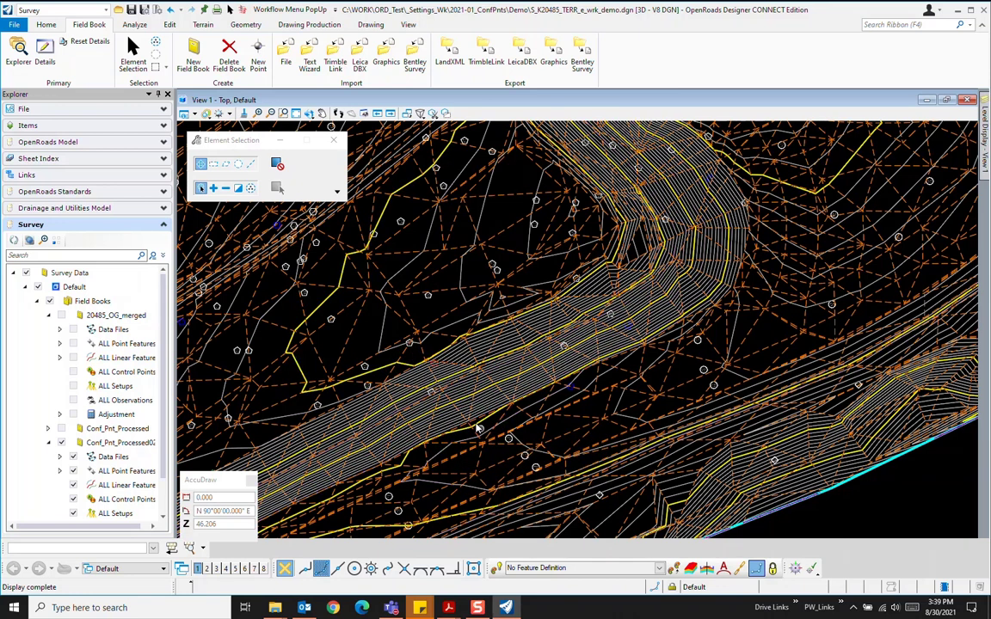
pyautogui.scroll(-2, 449, 401)
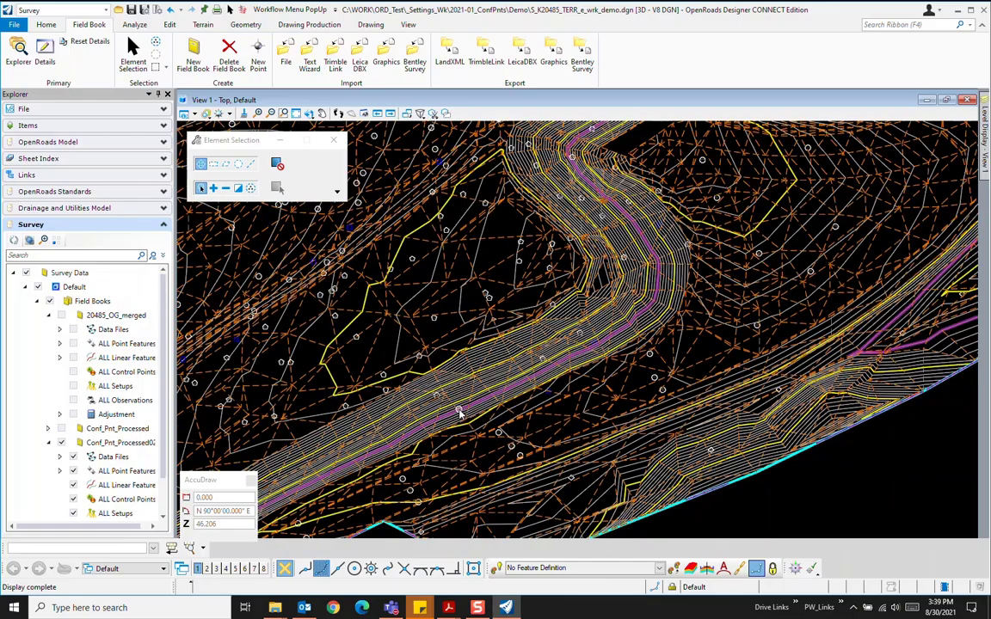
pyautogui.scroll(4, 590, 290)
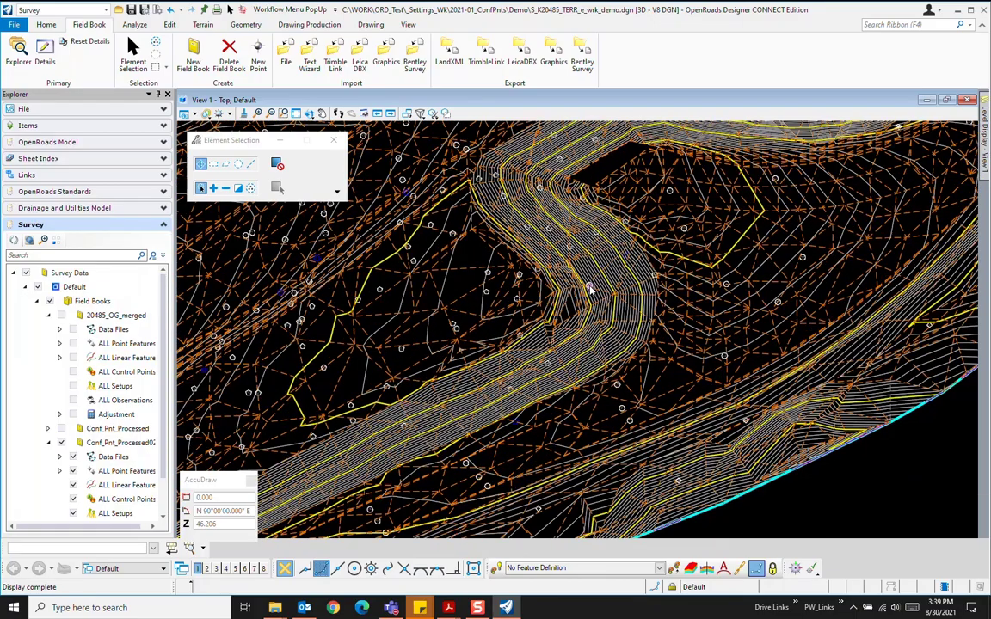
pyautogui.scroll(-2, 598, 365)
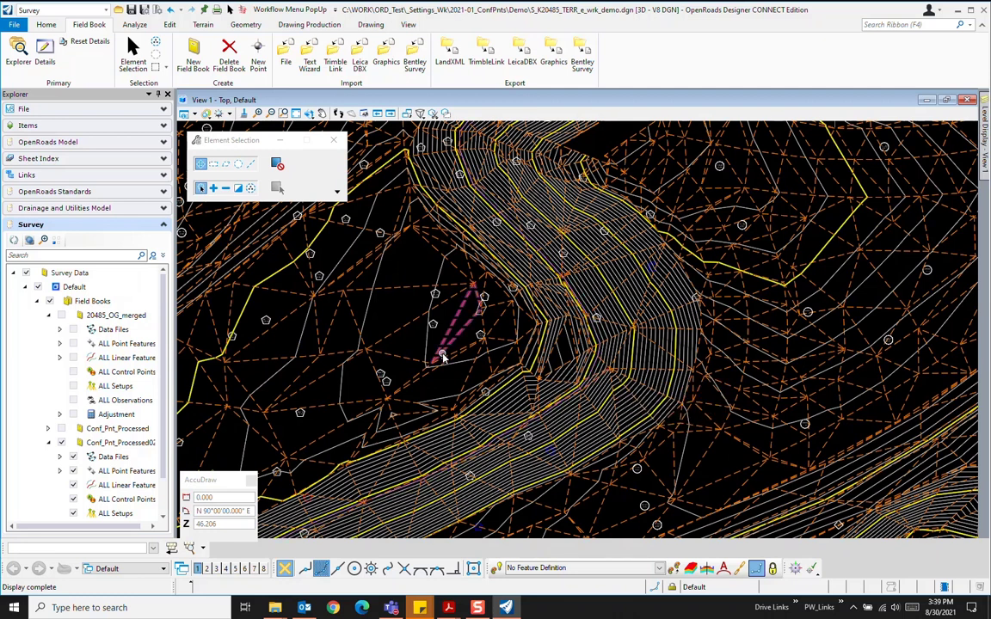
pyautogui.moveTo(443, 357)
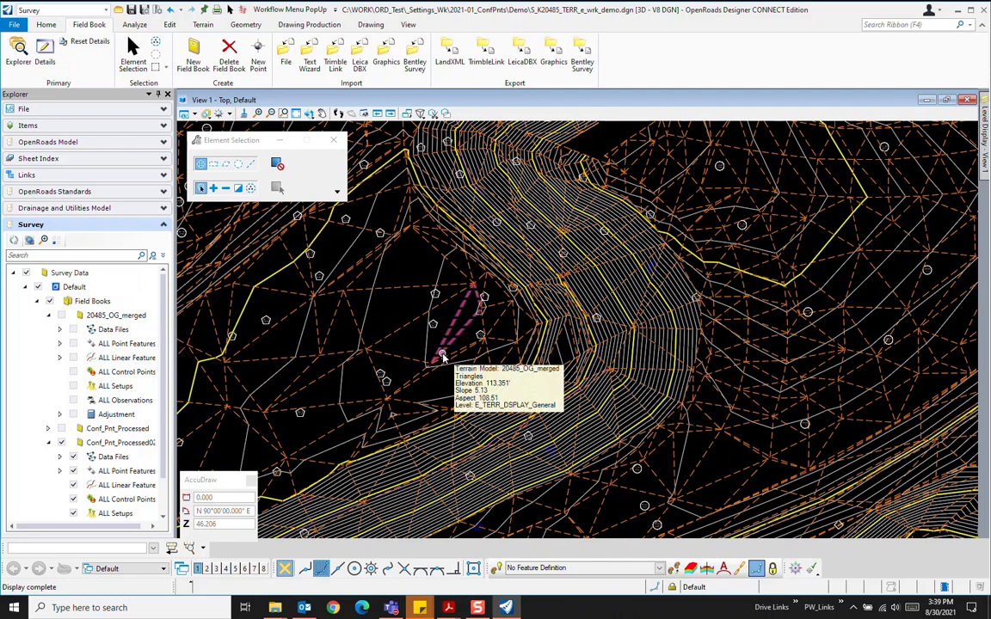